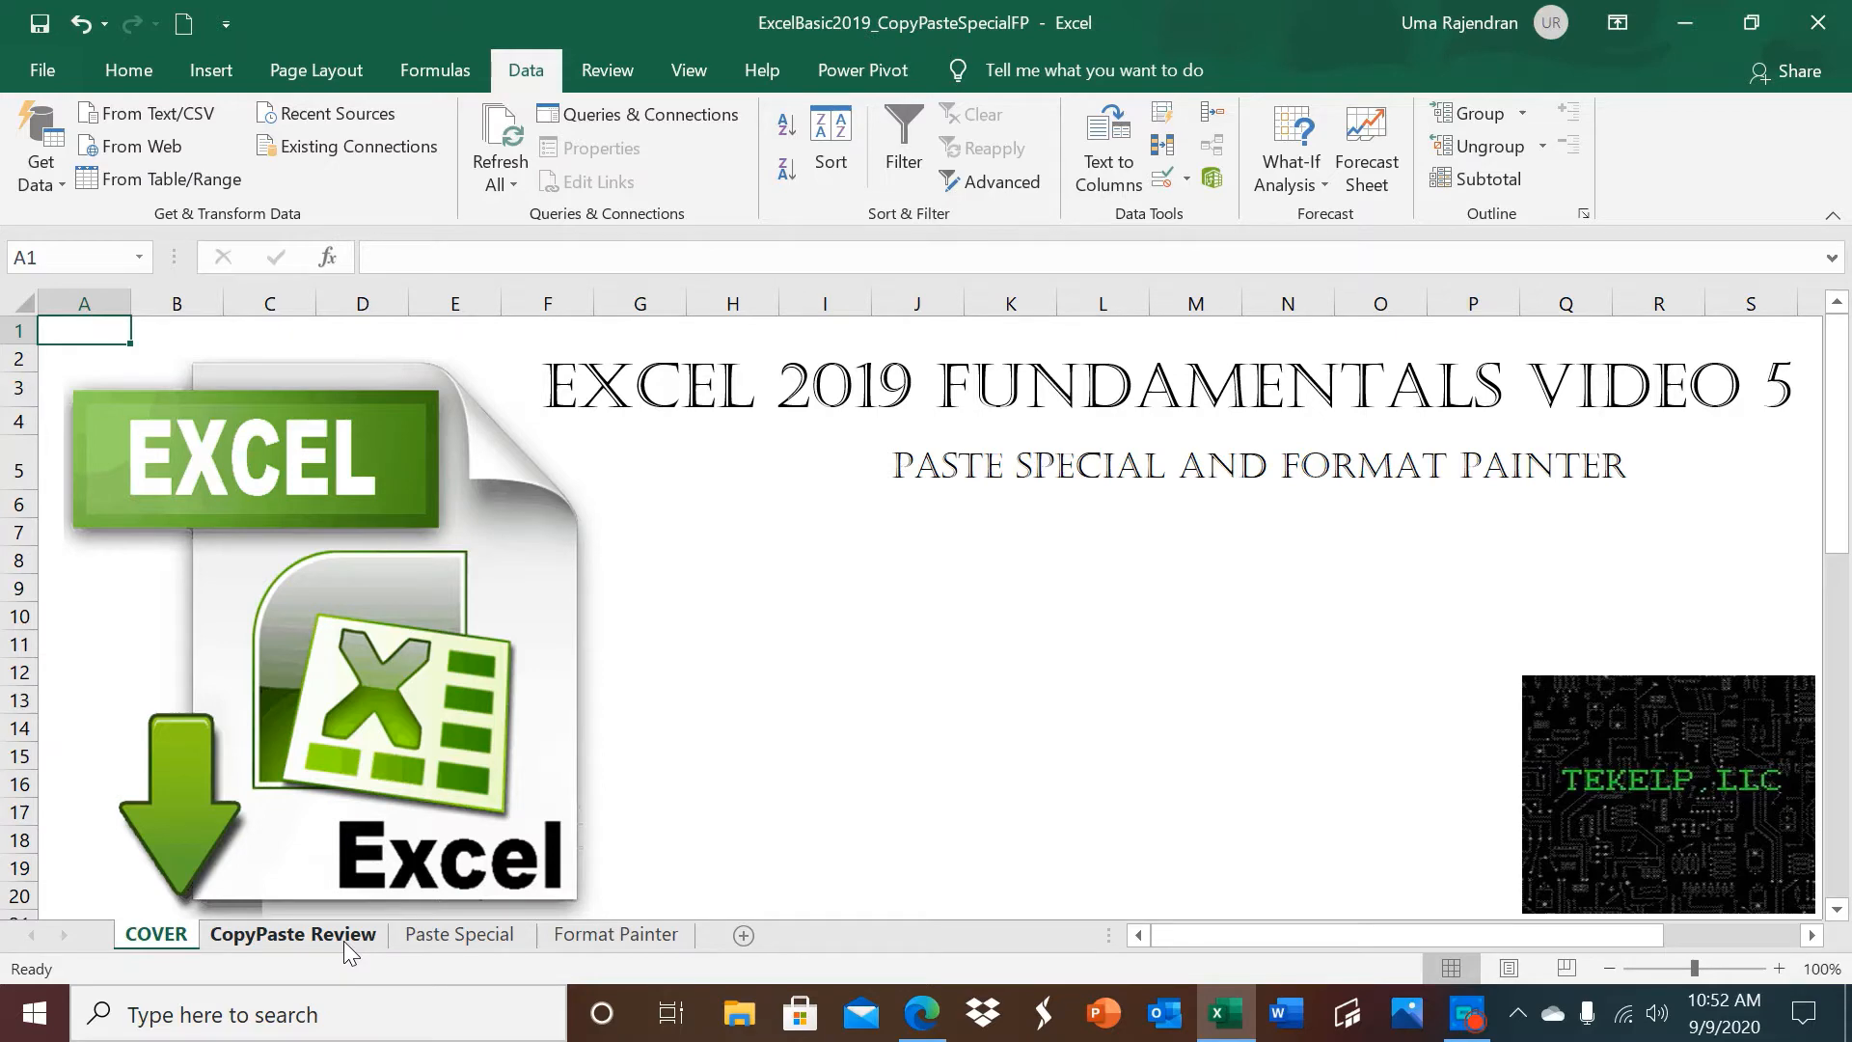
Open the CopyPaste Review sheet and examine the comments on the Math Grade cells of the source table.
left_click(343, 940)
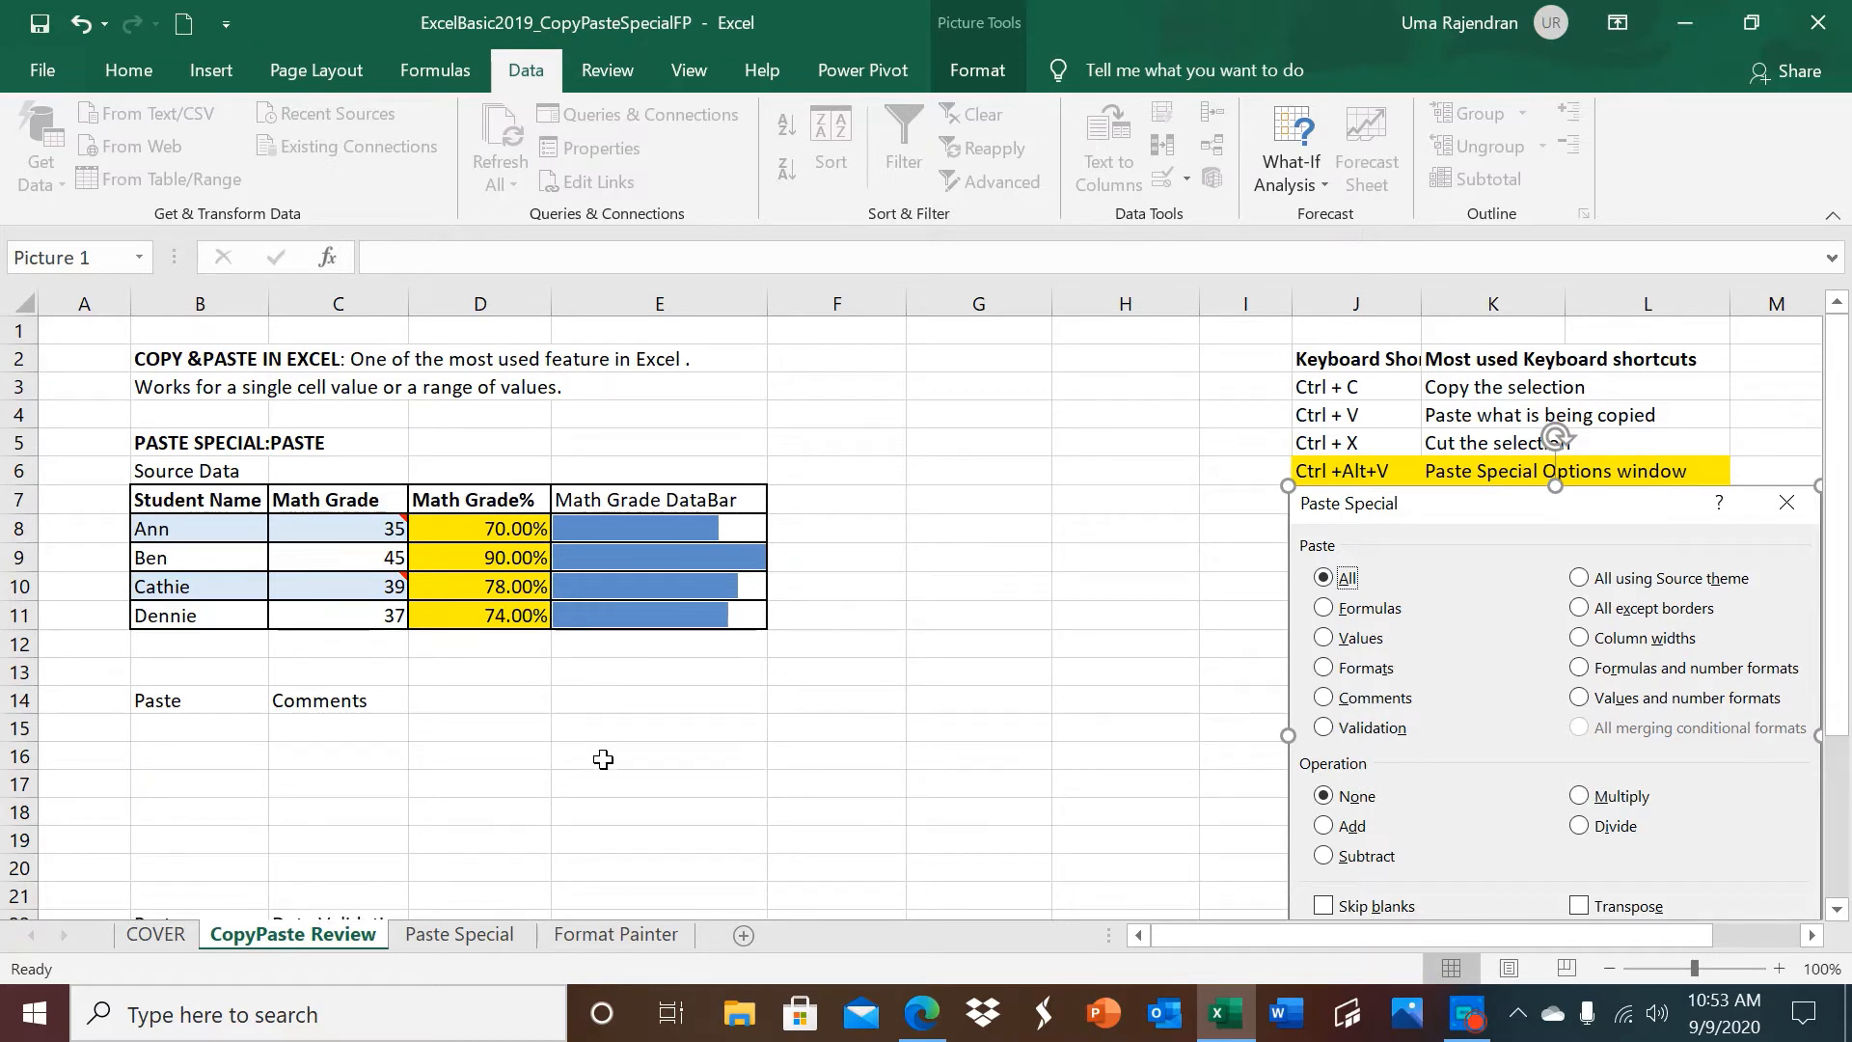
mouse_move(364, 525)
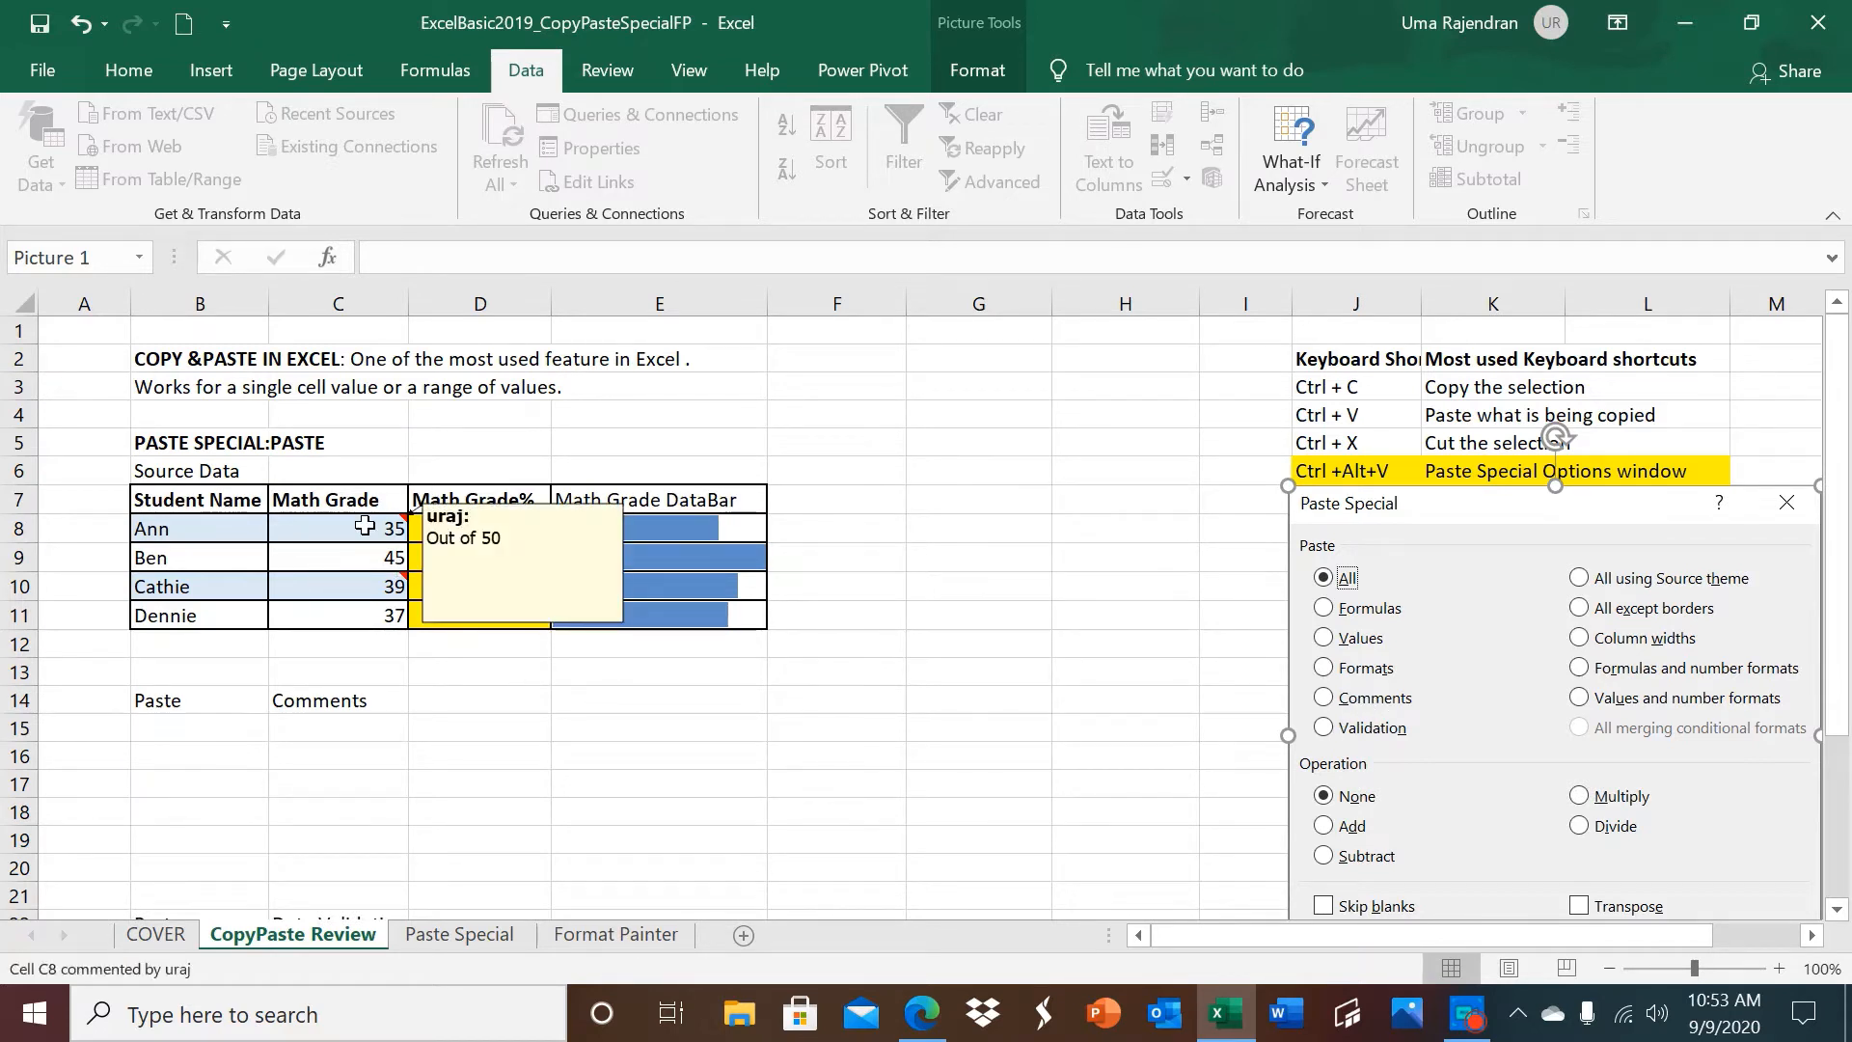
mouse_move(372, 592)
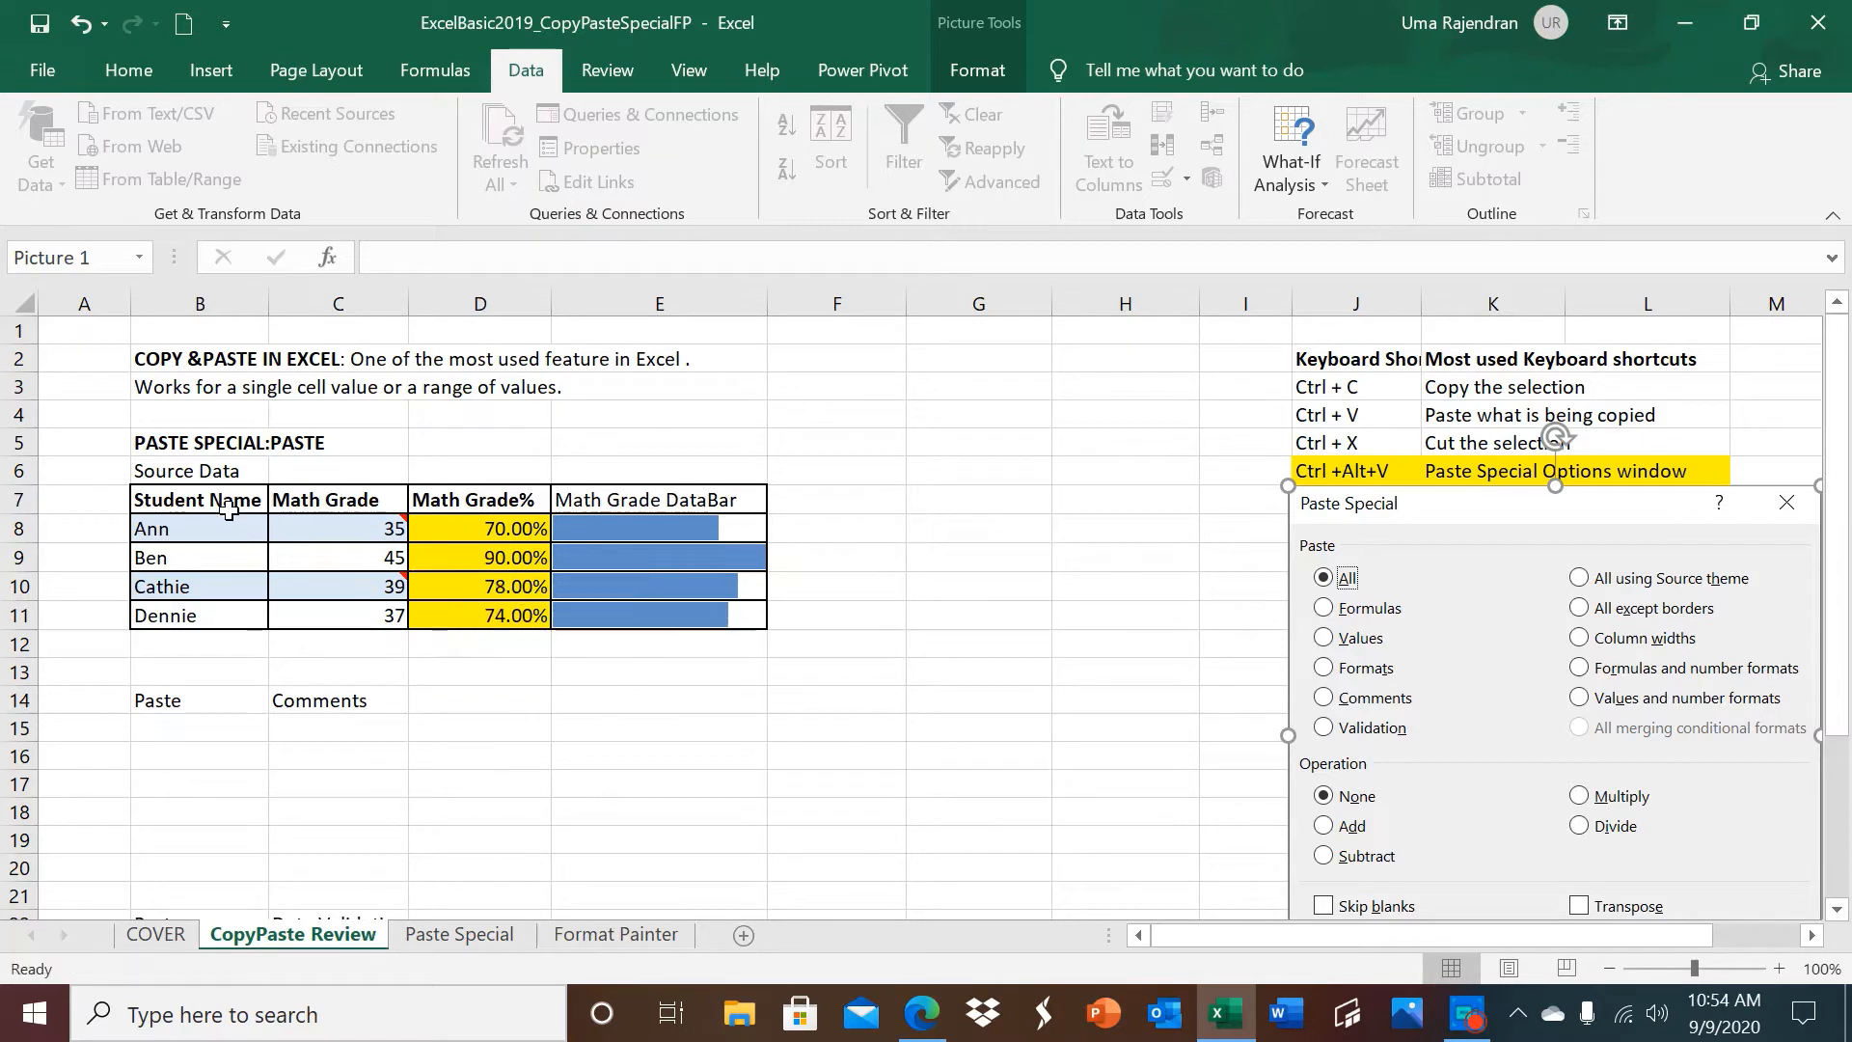
Copy the source table B7:E11 and paste only its comments at B15 with Paste Special.
left_click_drag(228, 509, 603, 617)
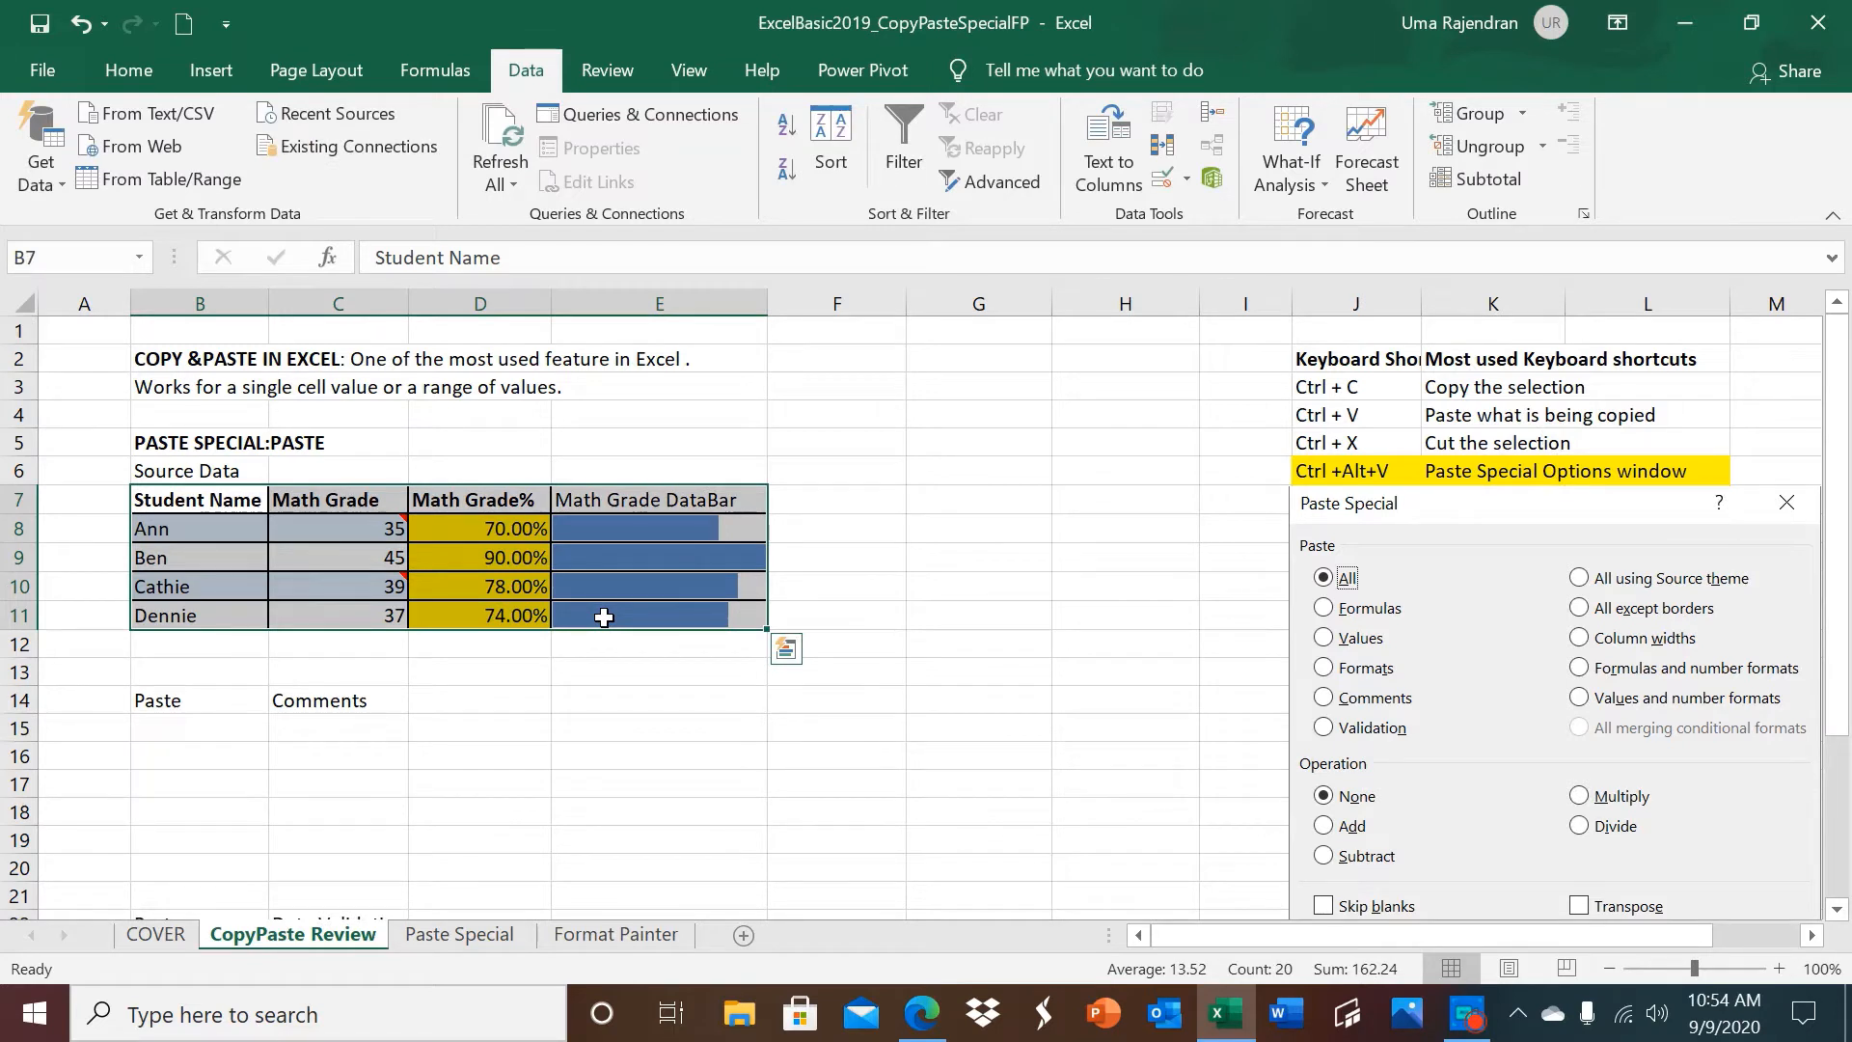
key("ctrl+c")
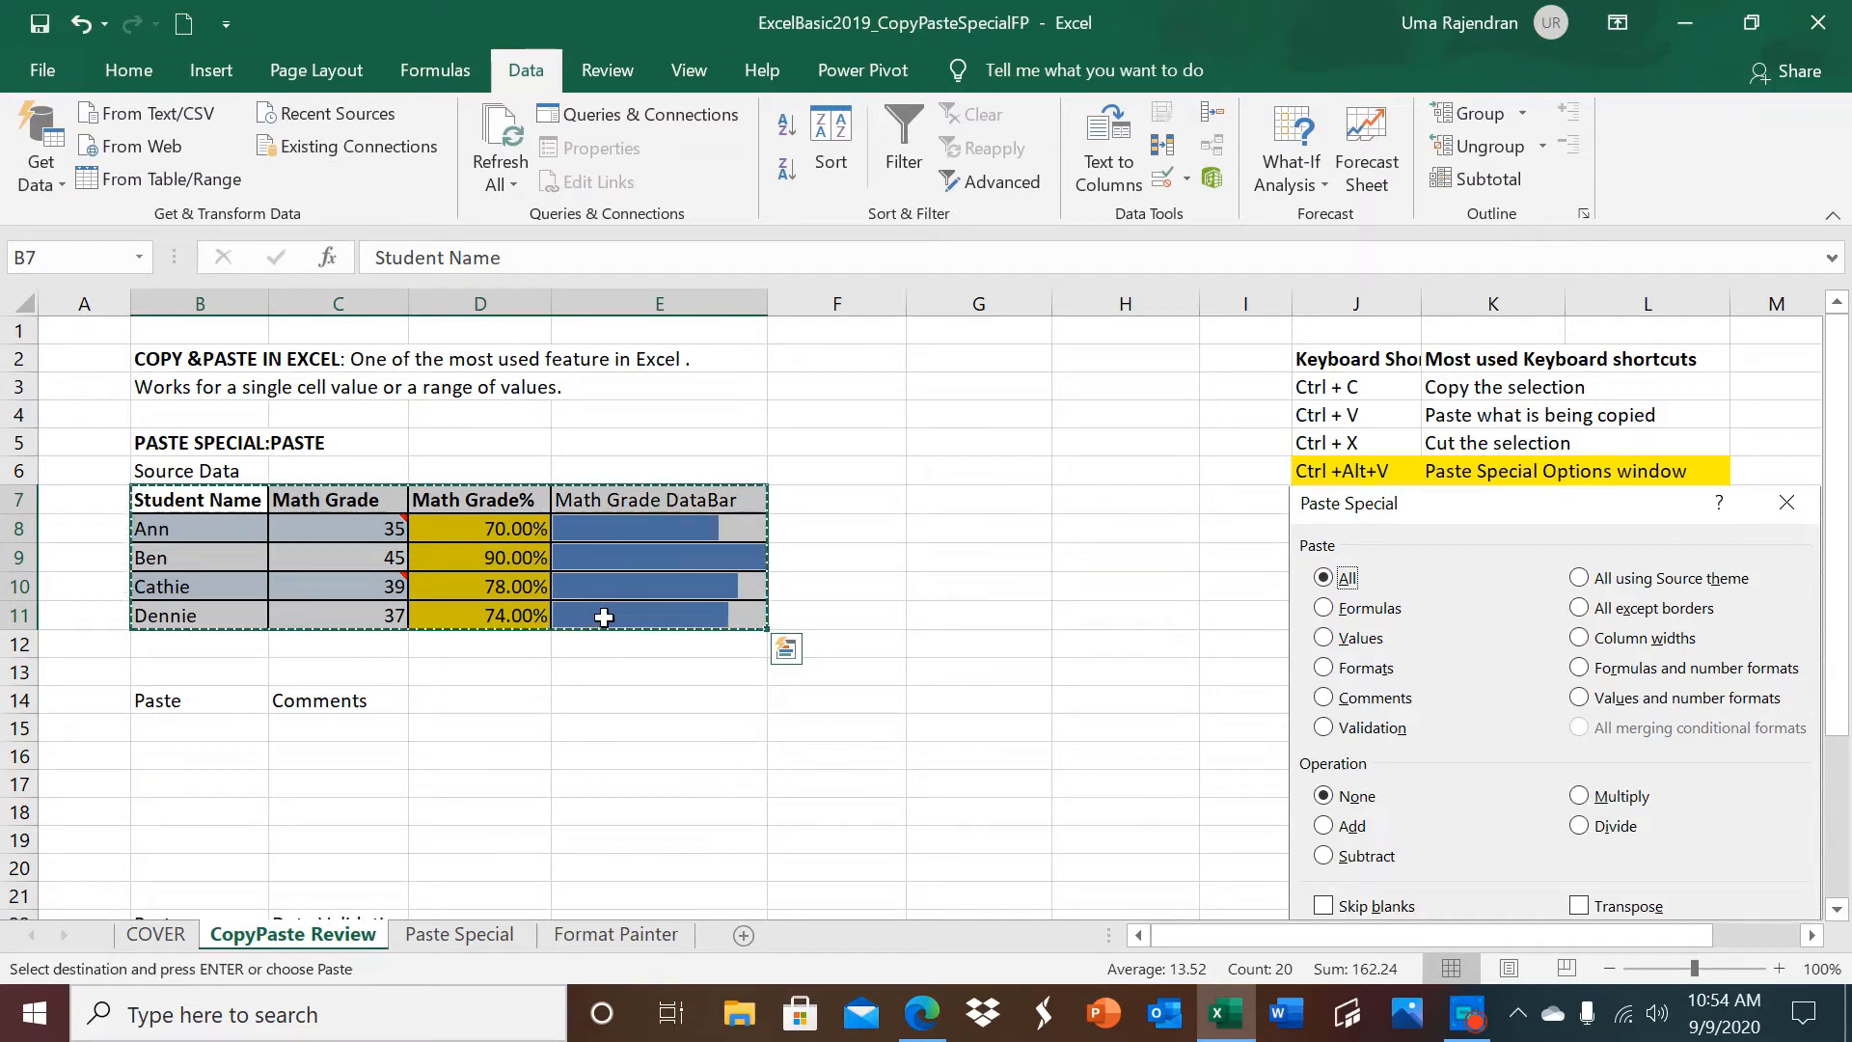
left_click(219, 730)
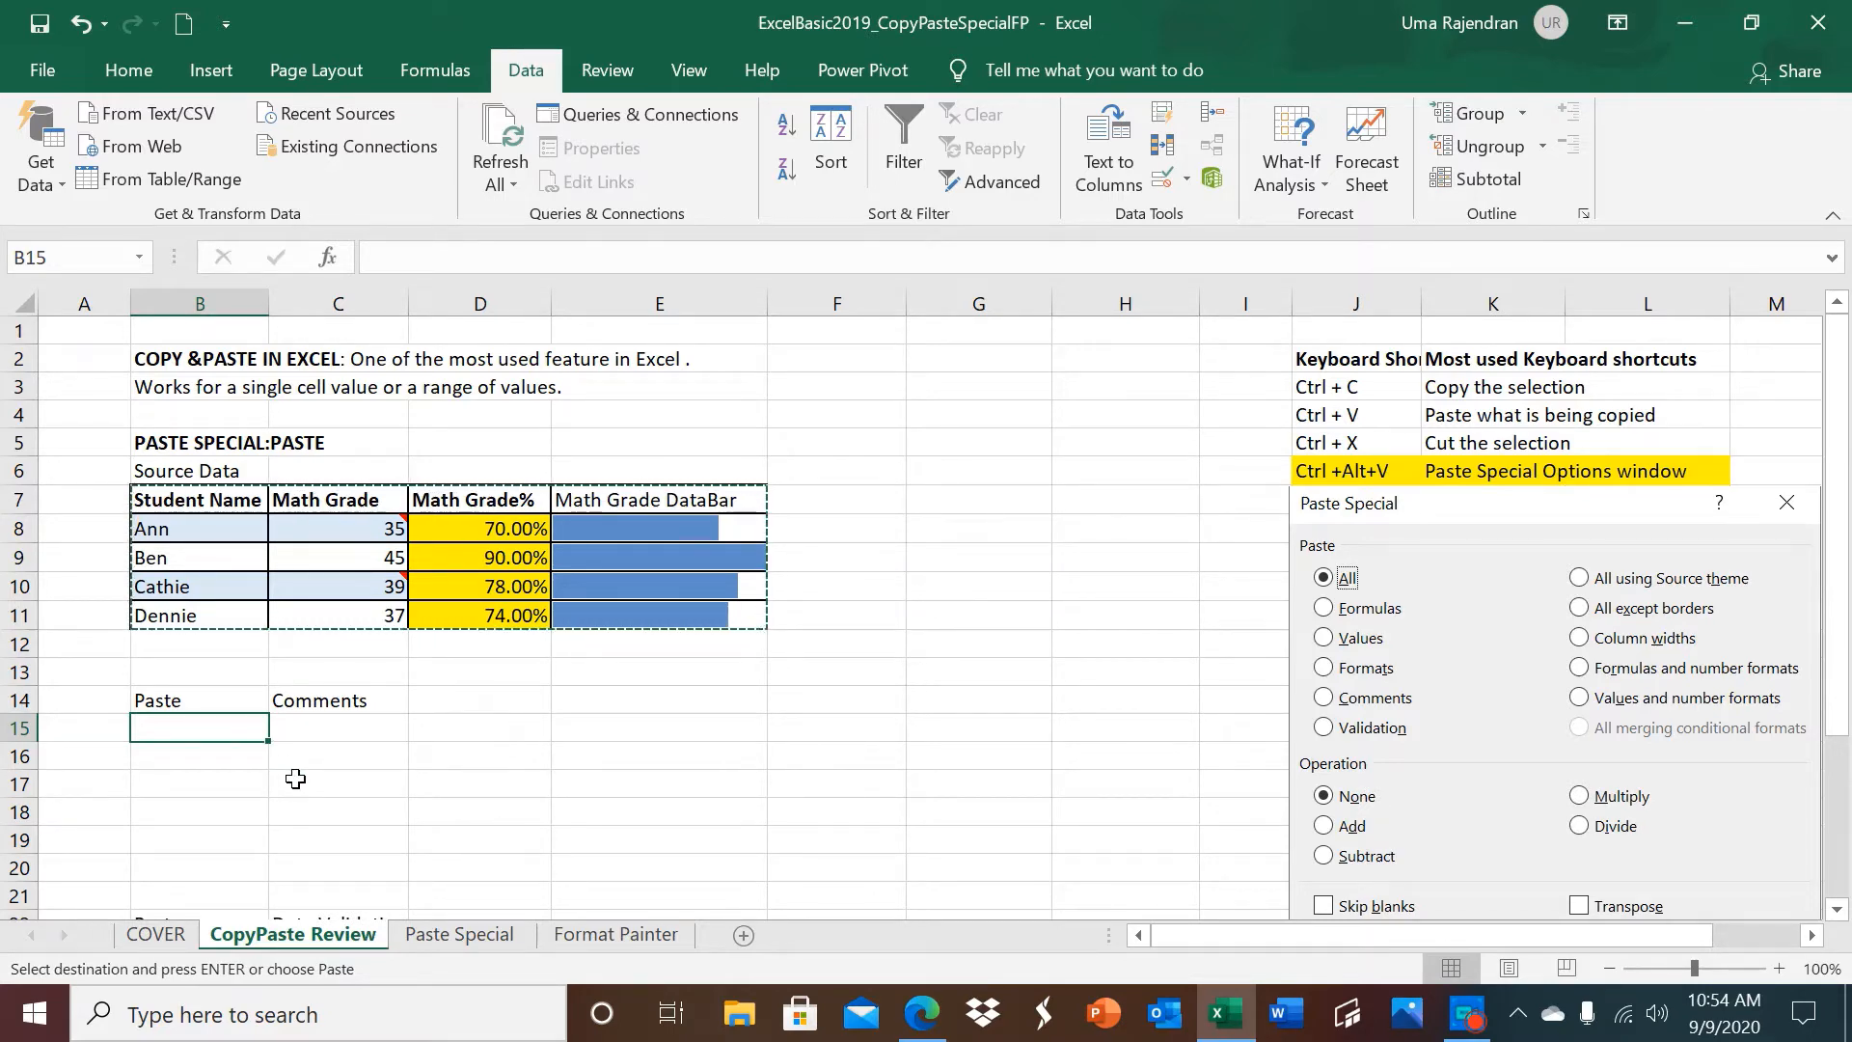
key("ctrl+alt+v")
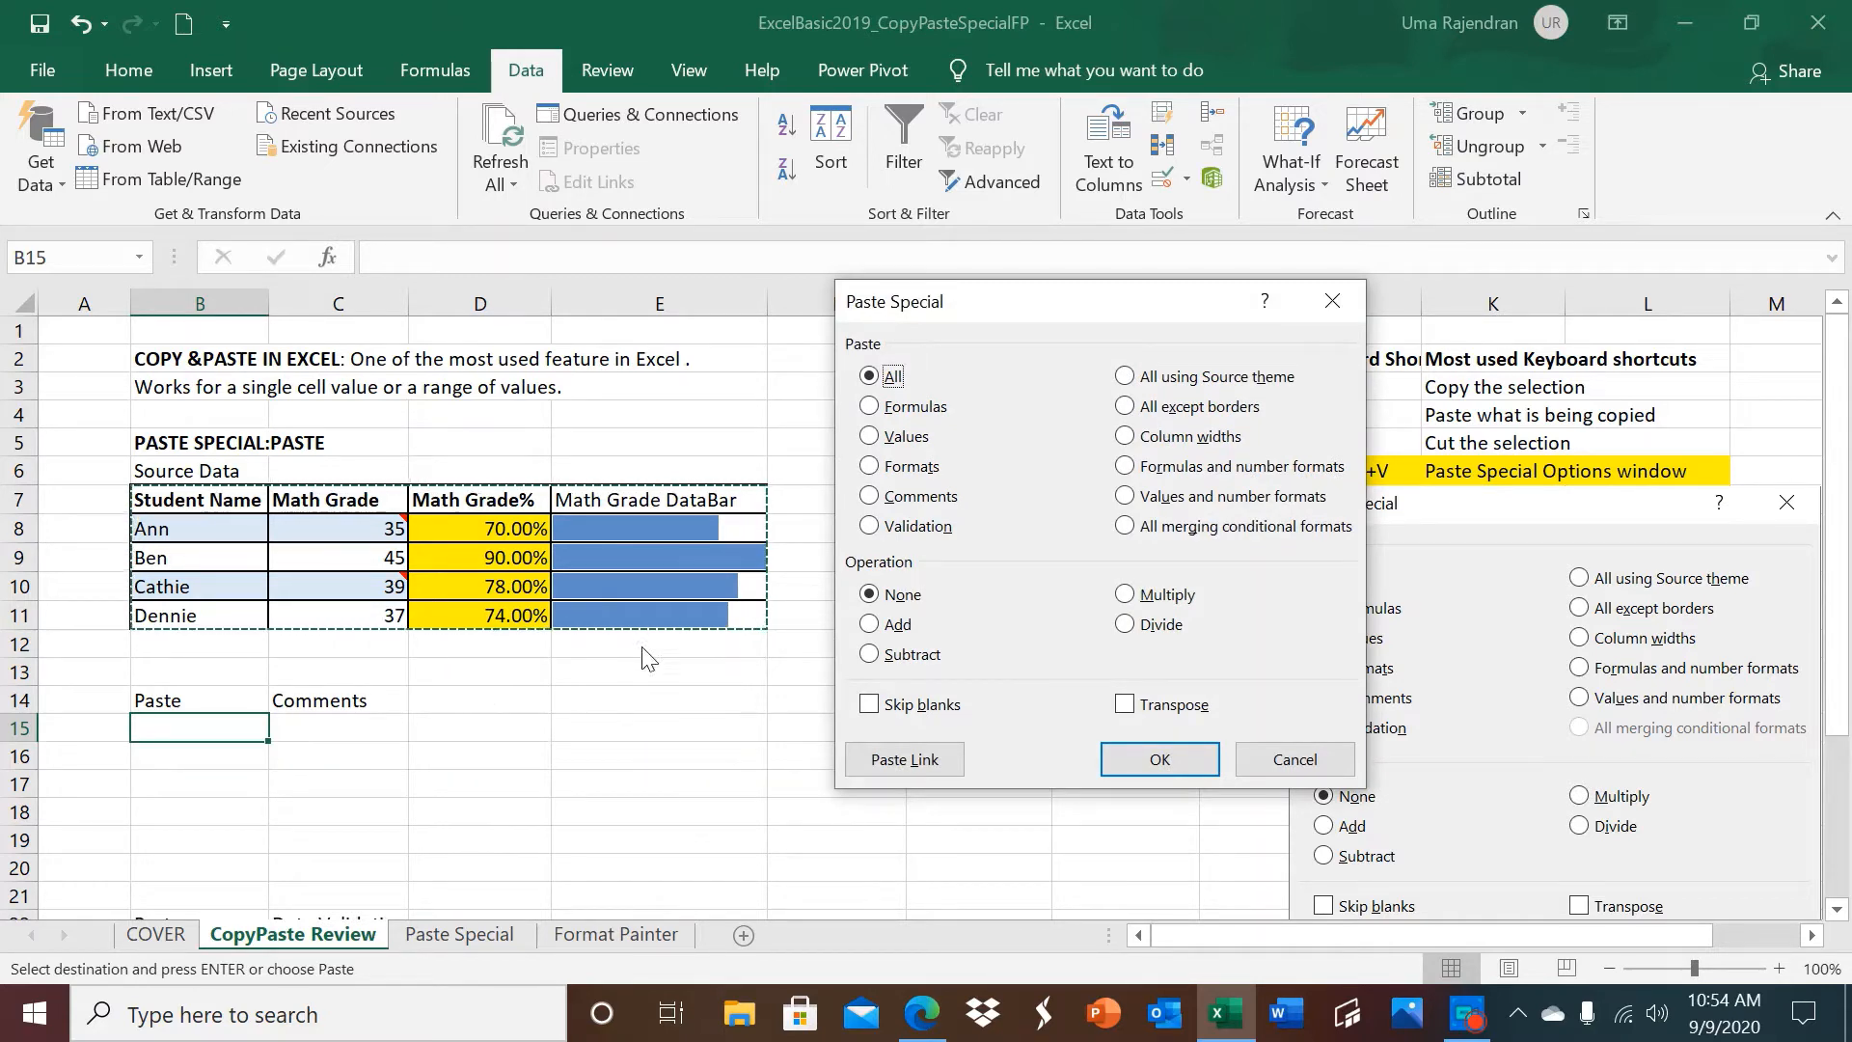
left_click(868, 497)
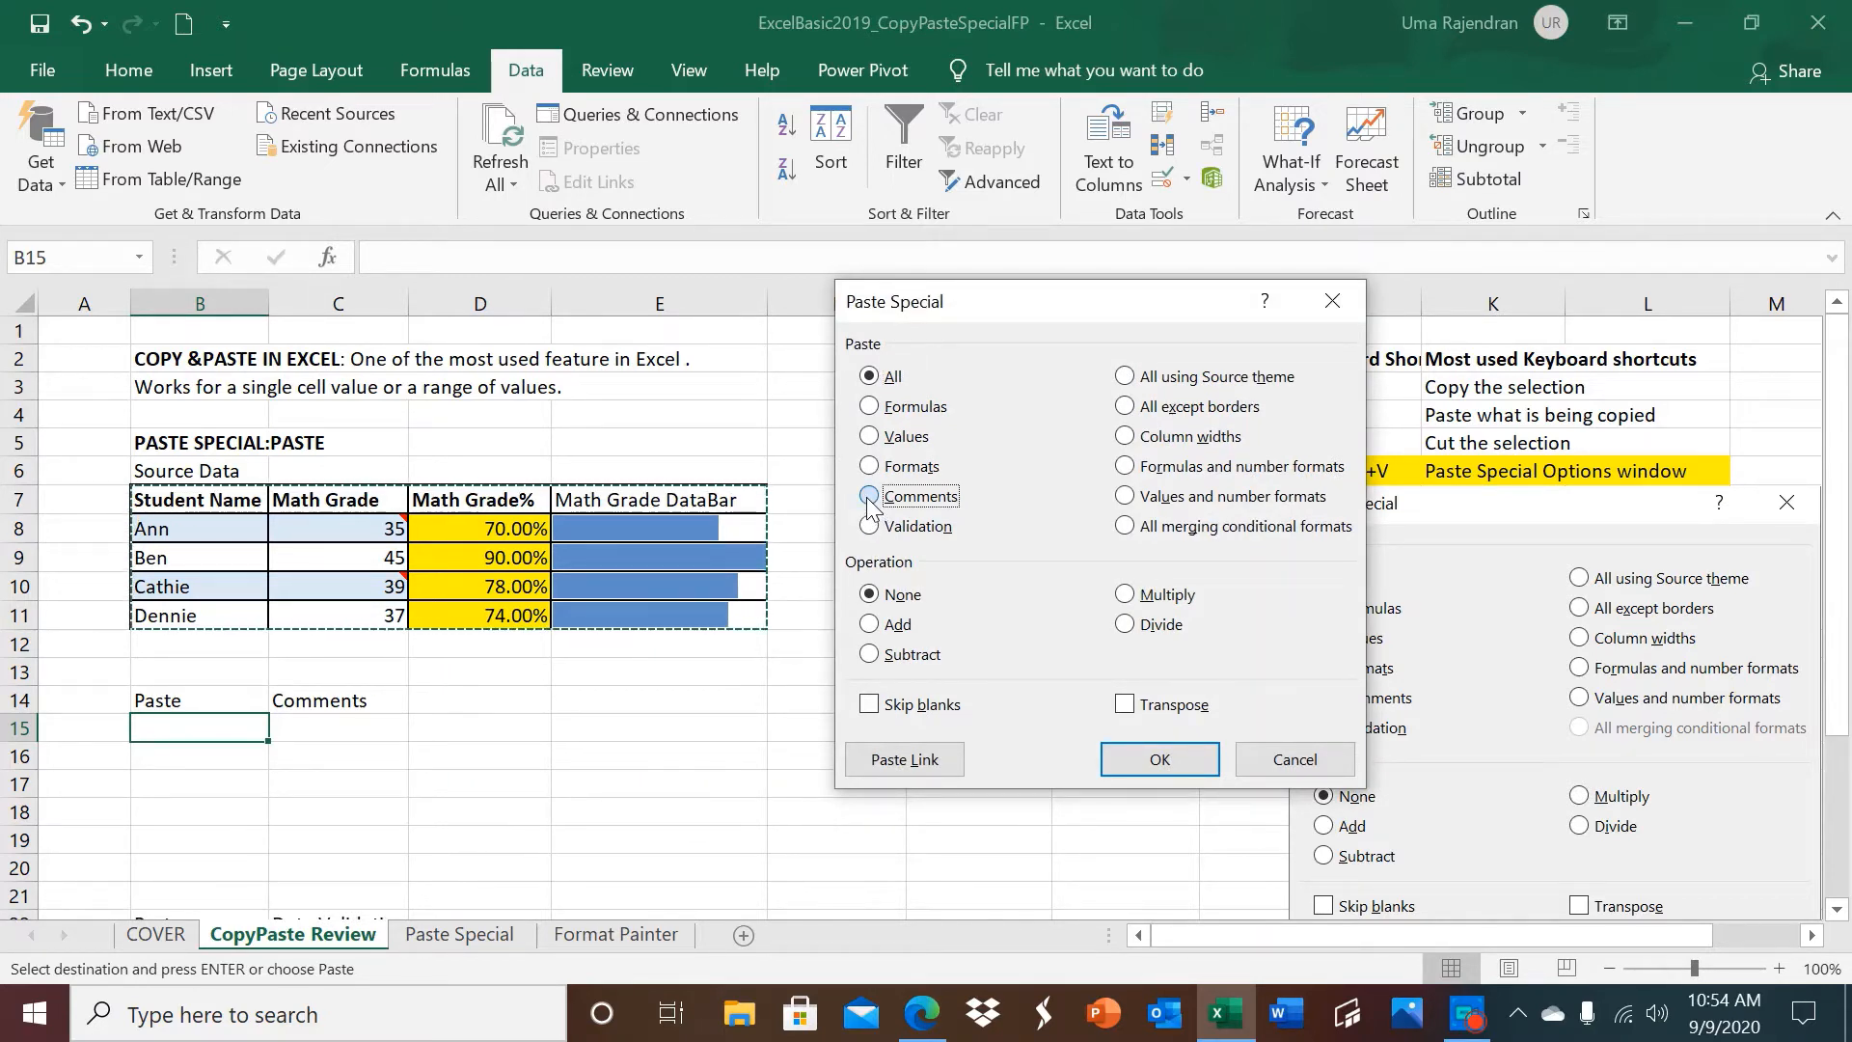
left_click(1115, 755)
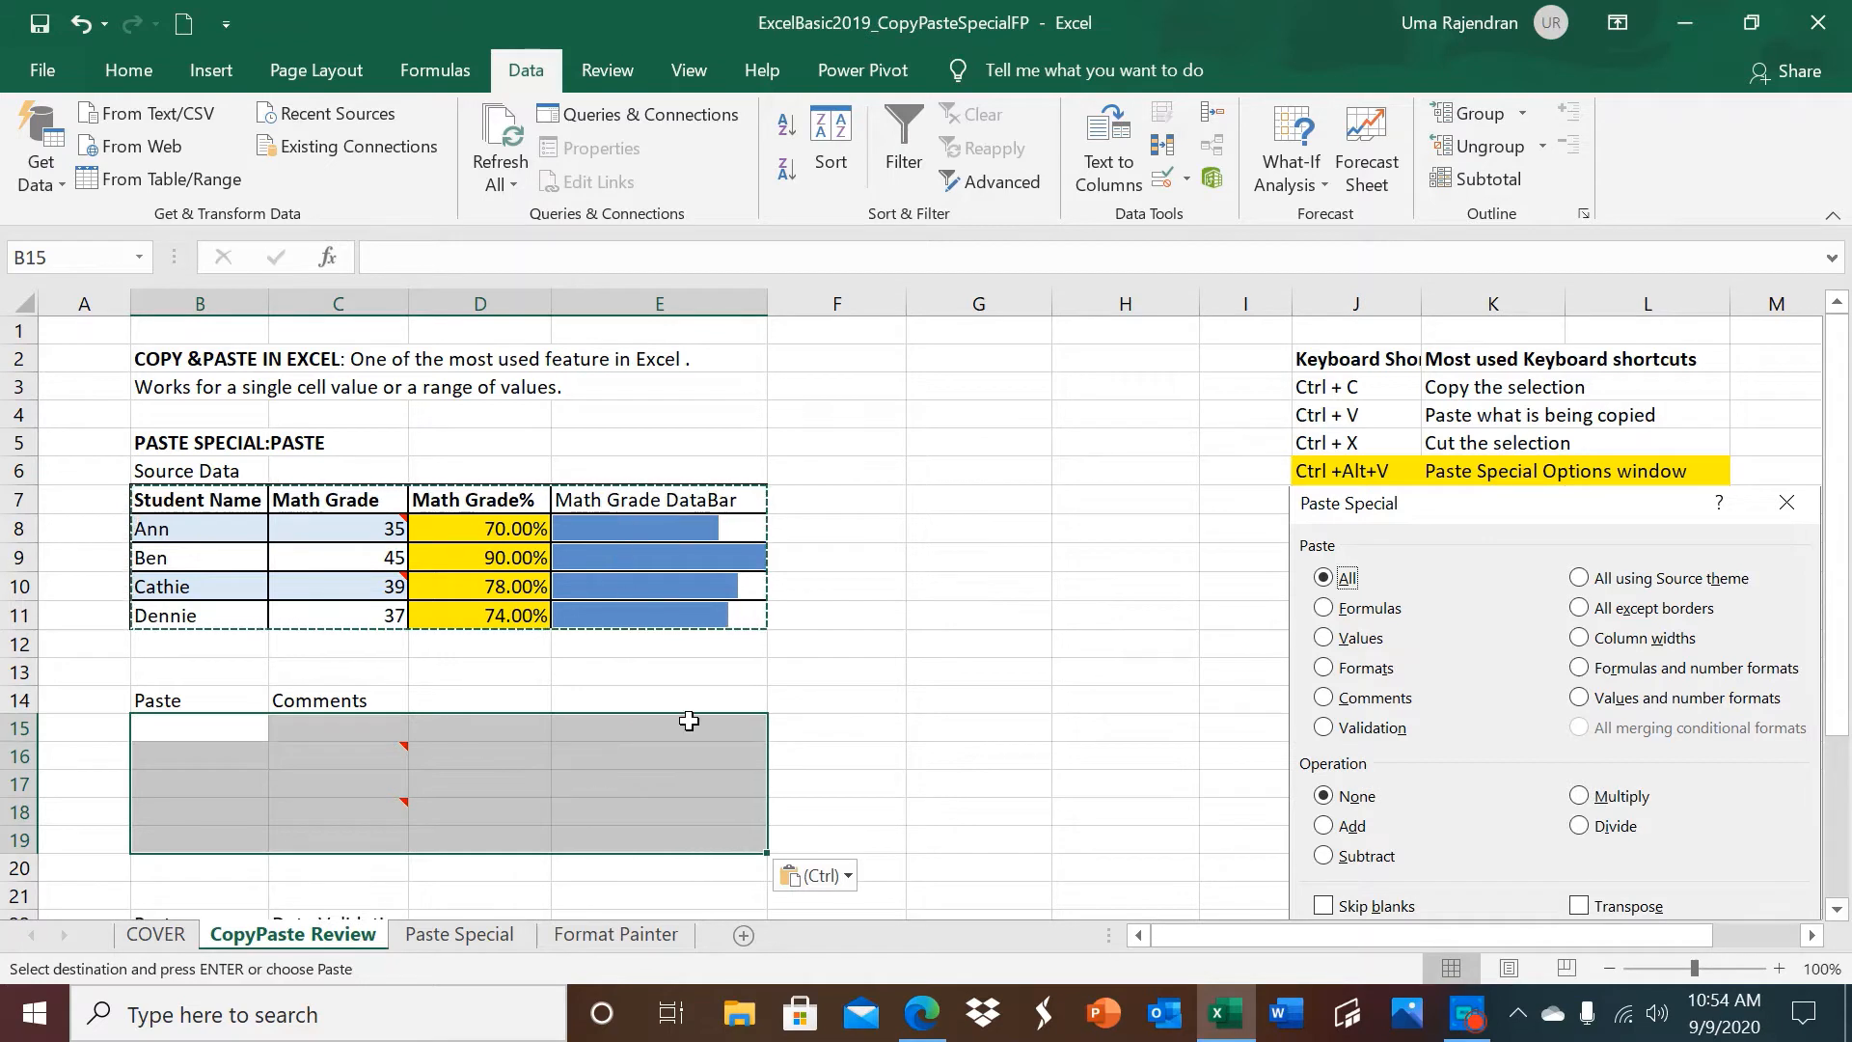
mouse_move(394, 755)
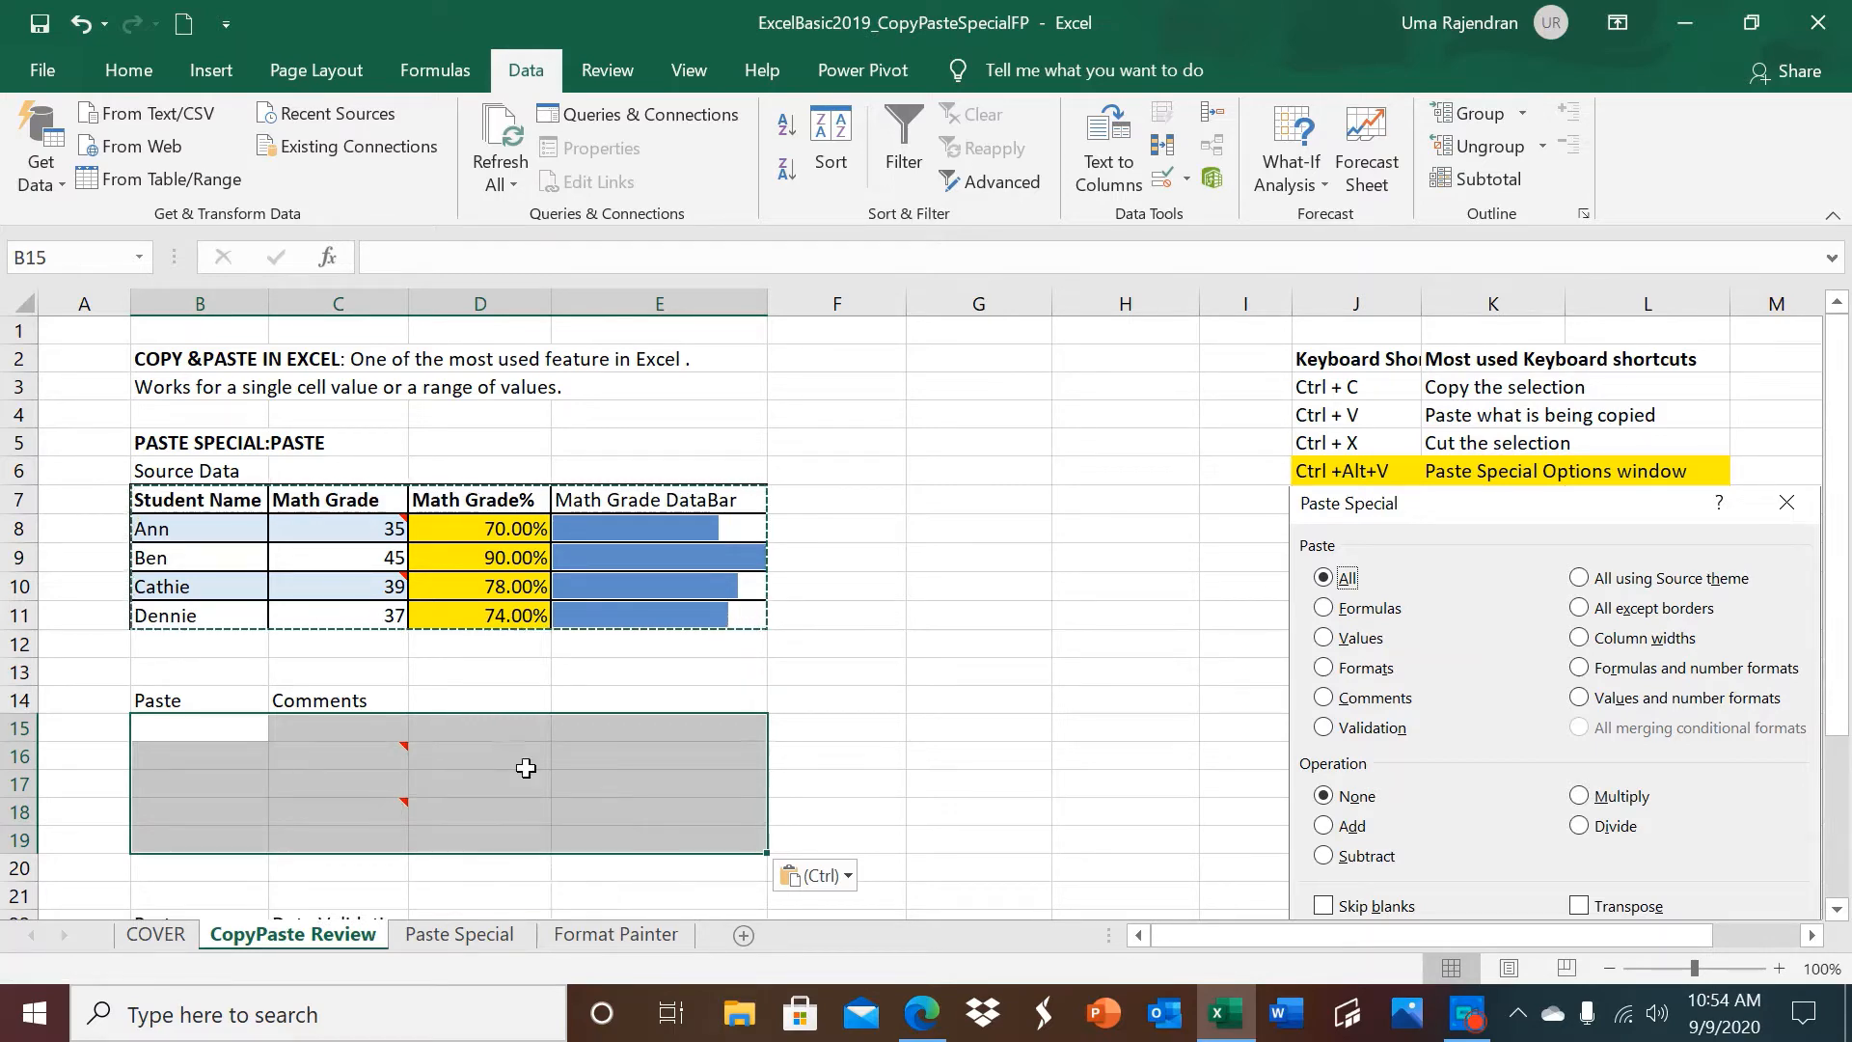
Reposition the Paste Special picture beside the source table, below the keyboard shortcuts list.
left_click_drag(1451, 675, 752, 648)
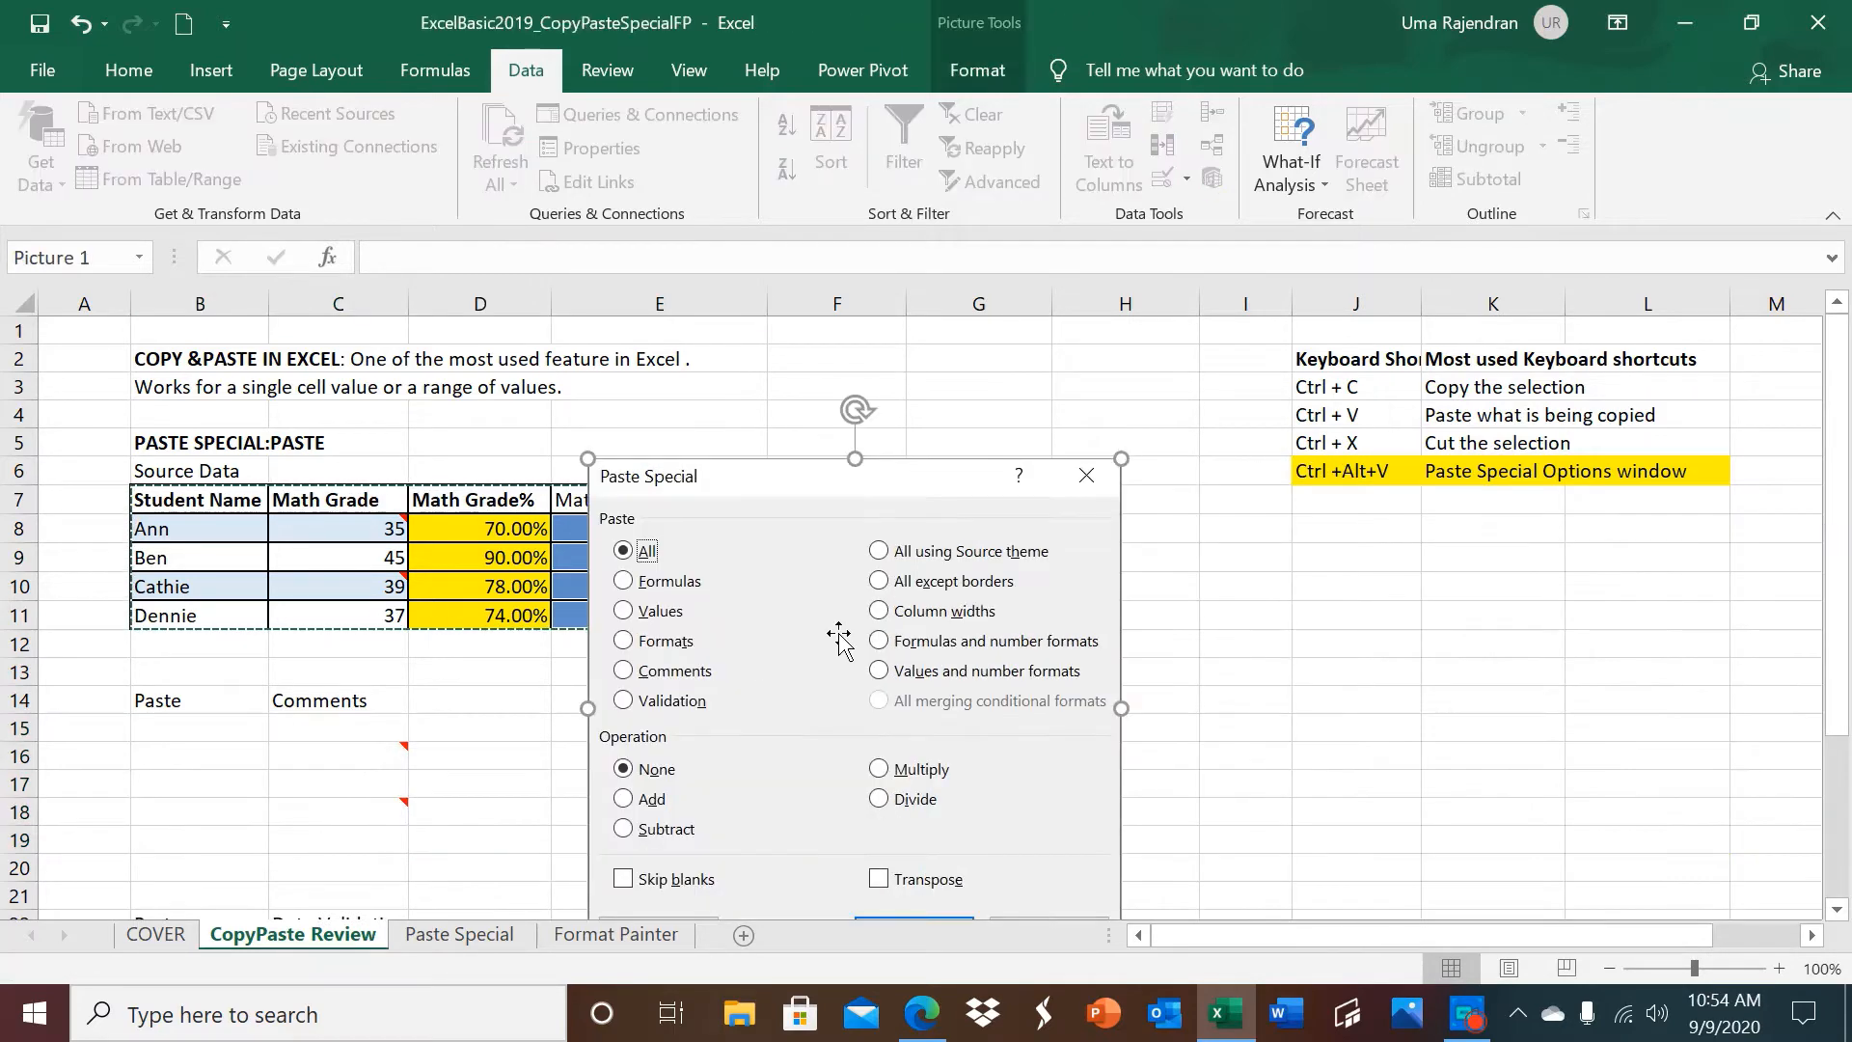
left_click_drag(851, 480, 1501, 525)
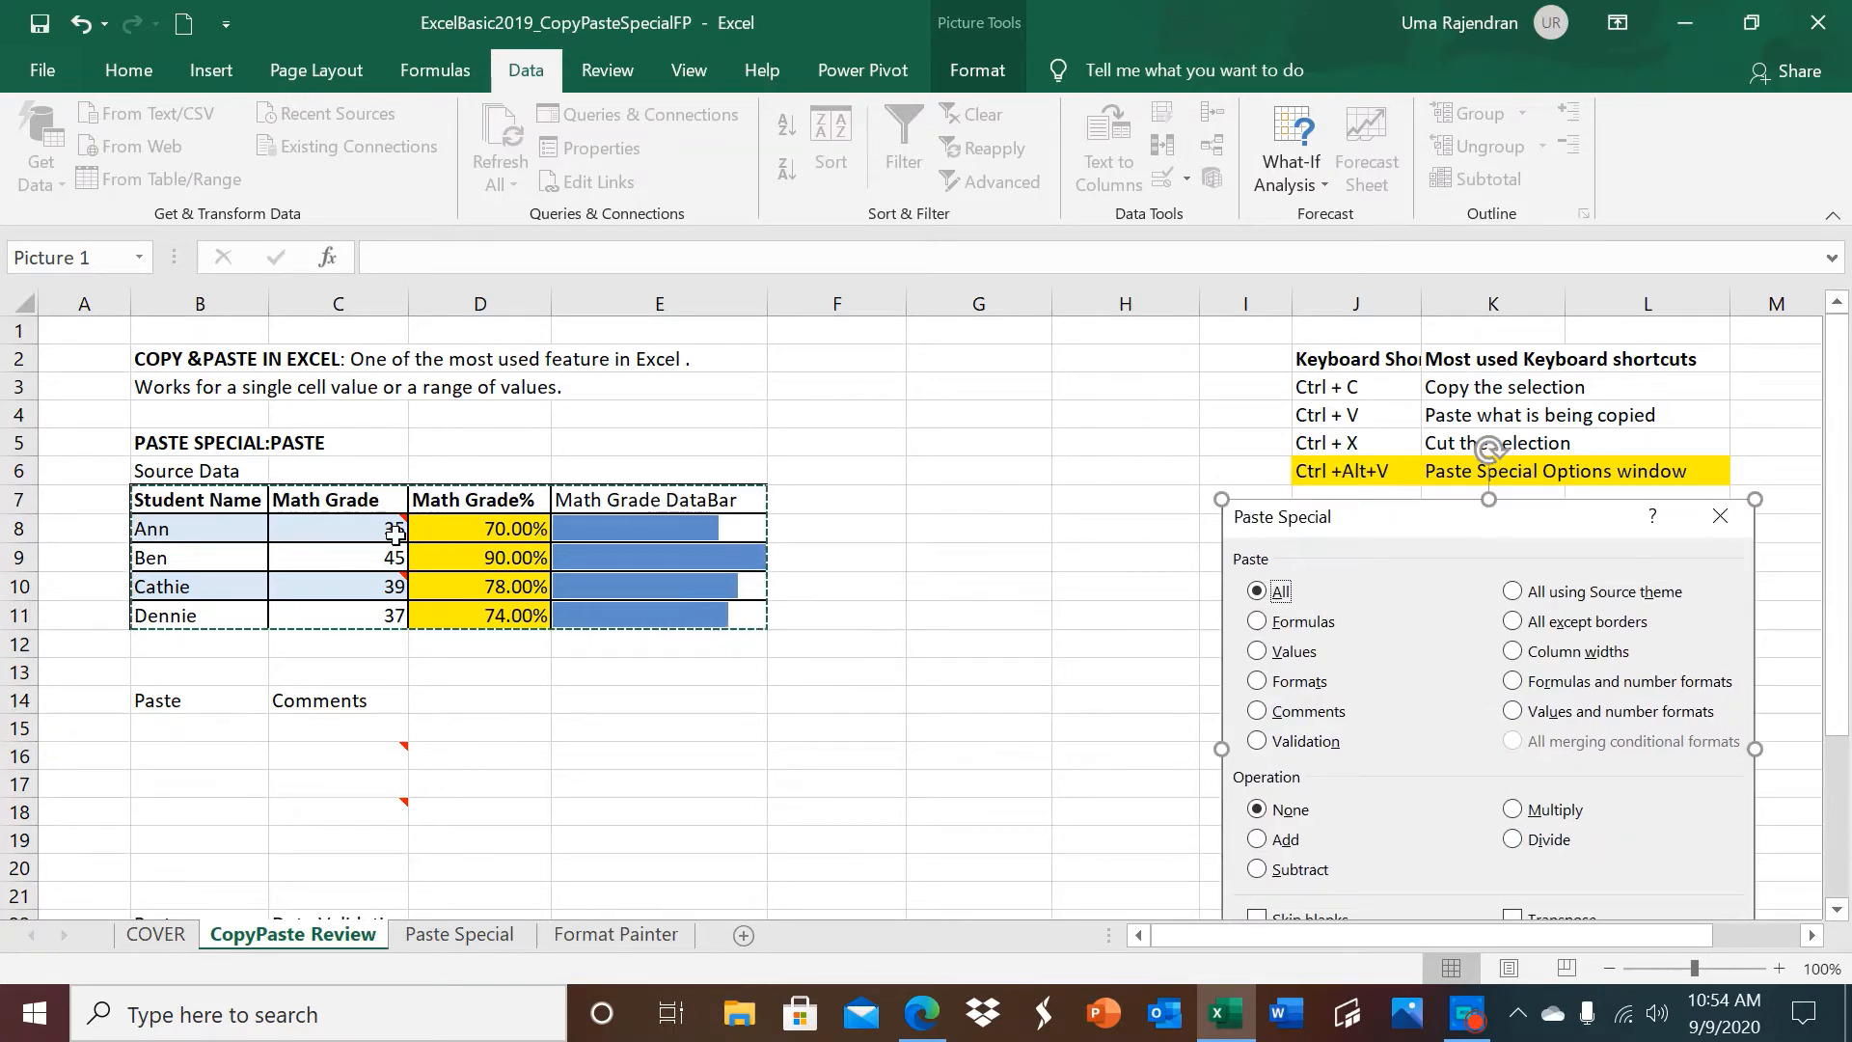
Review the data validation settings of the Math Grade cells C8:C11 without changing them.
left_click_drag(374, 530, 371, 617)
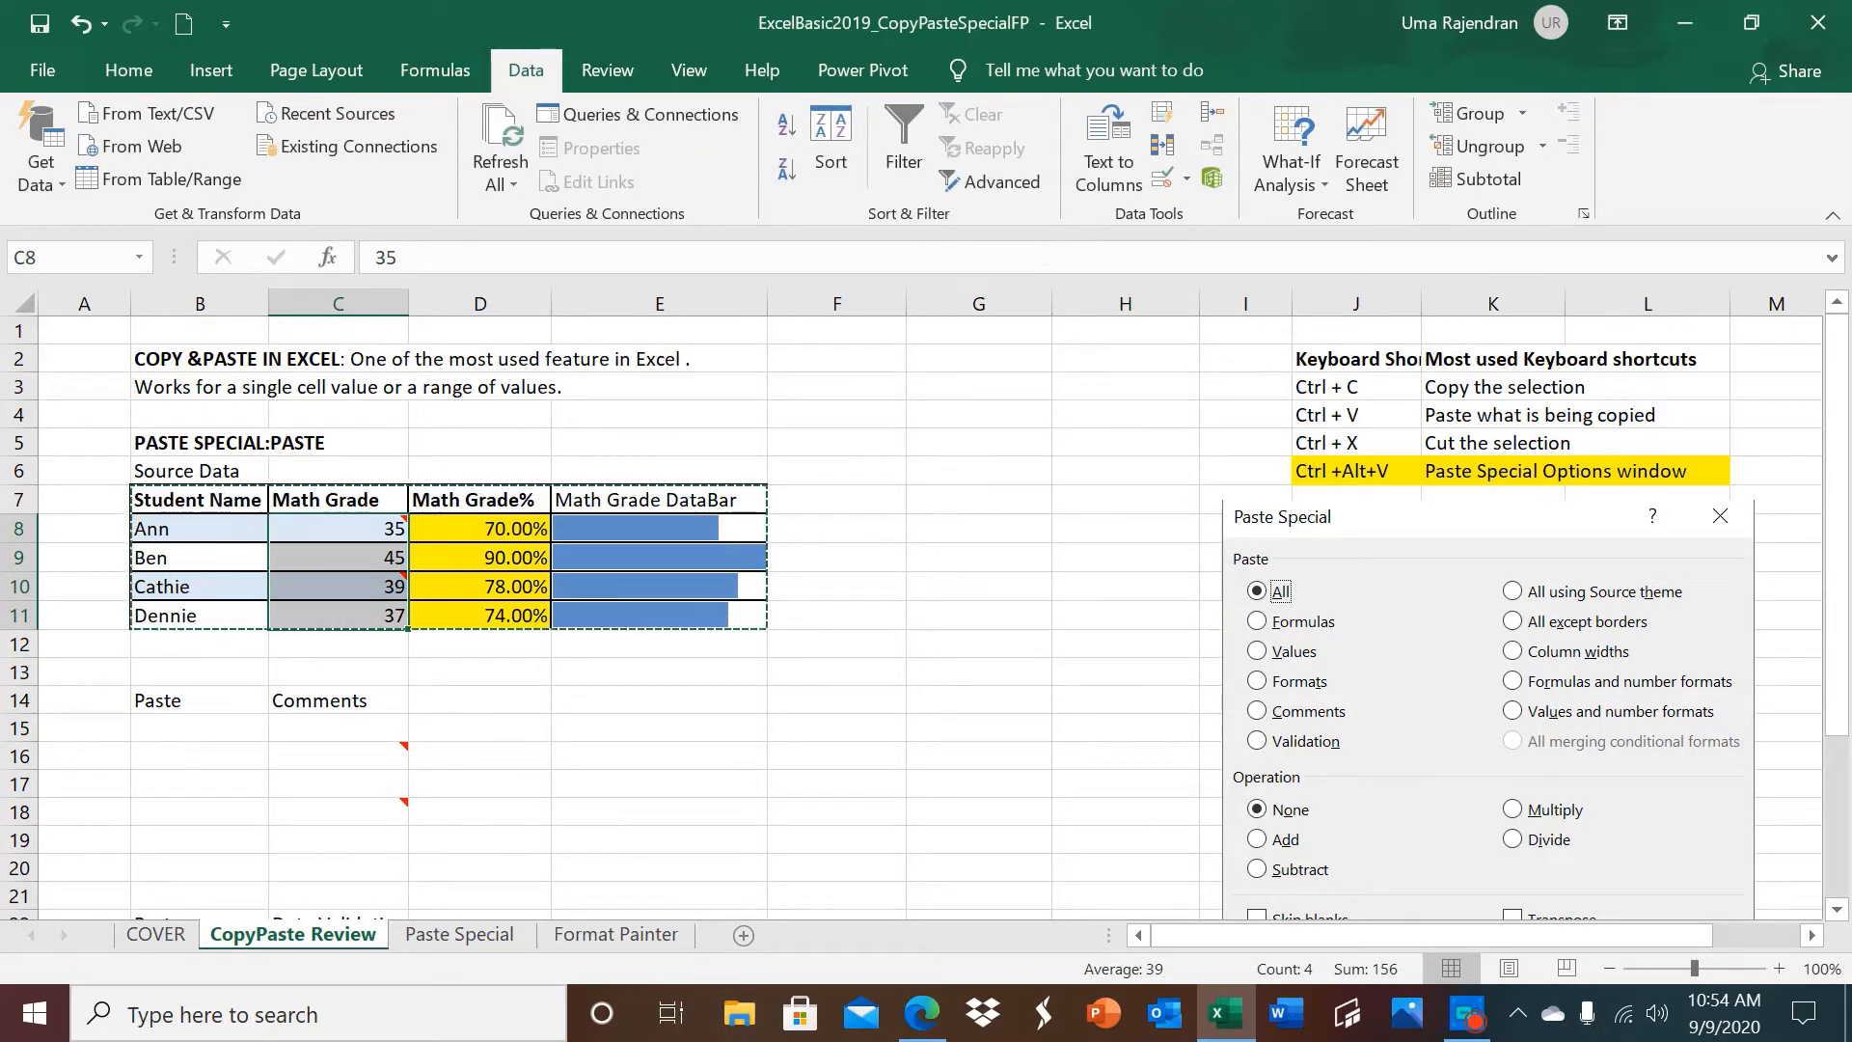
left_click(1185, 180)
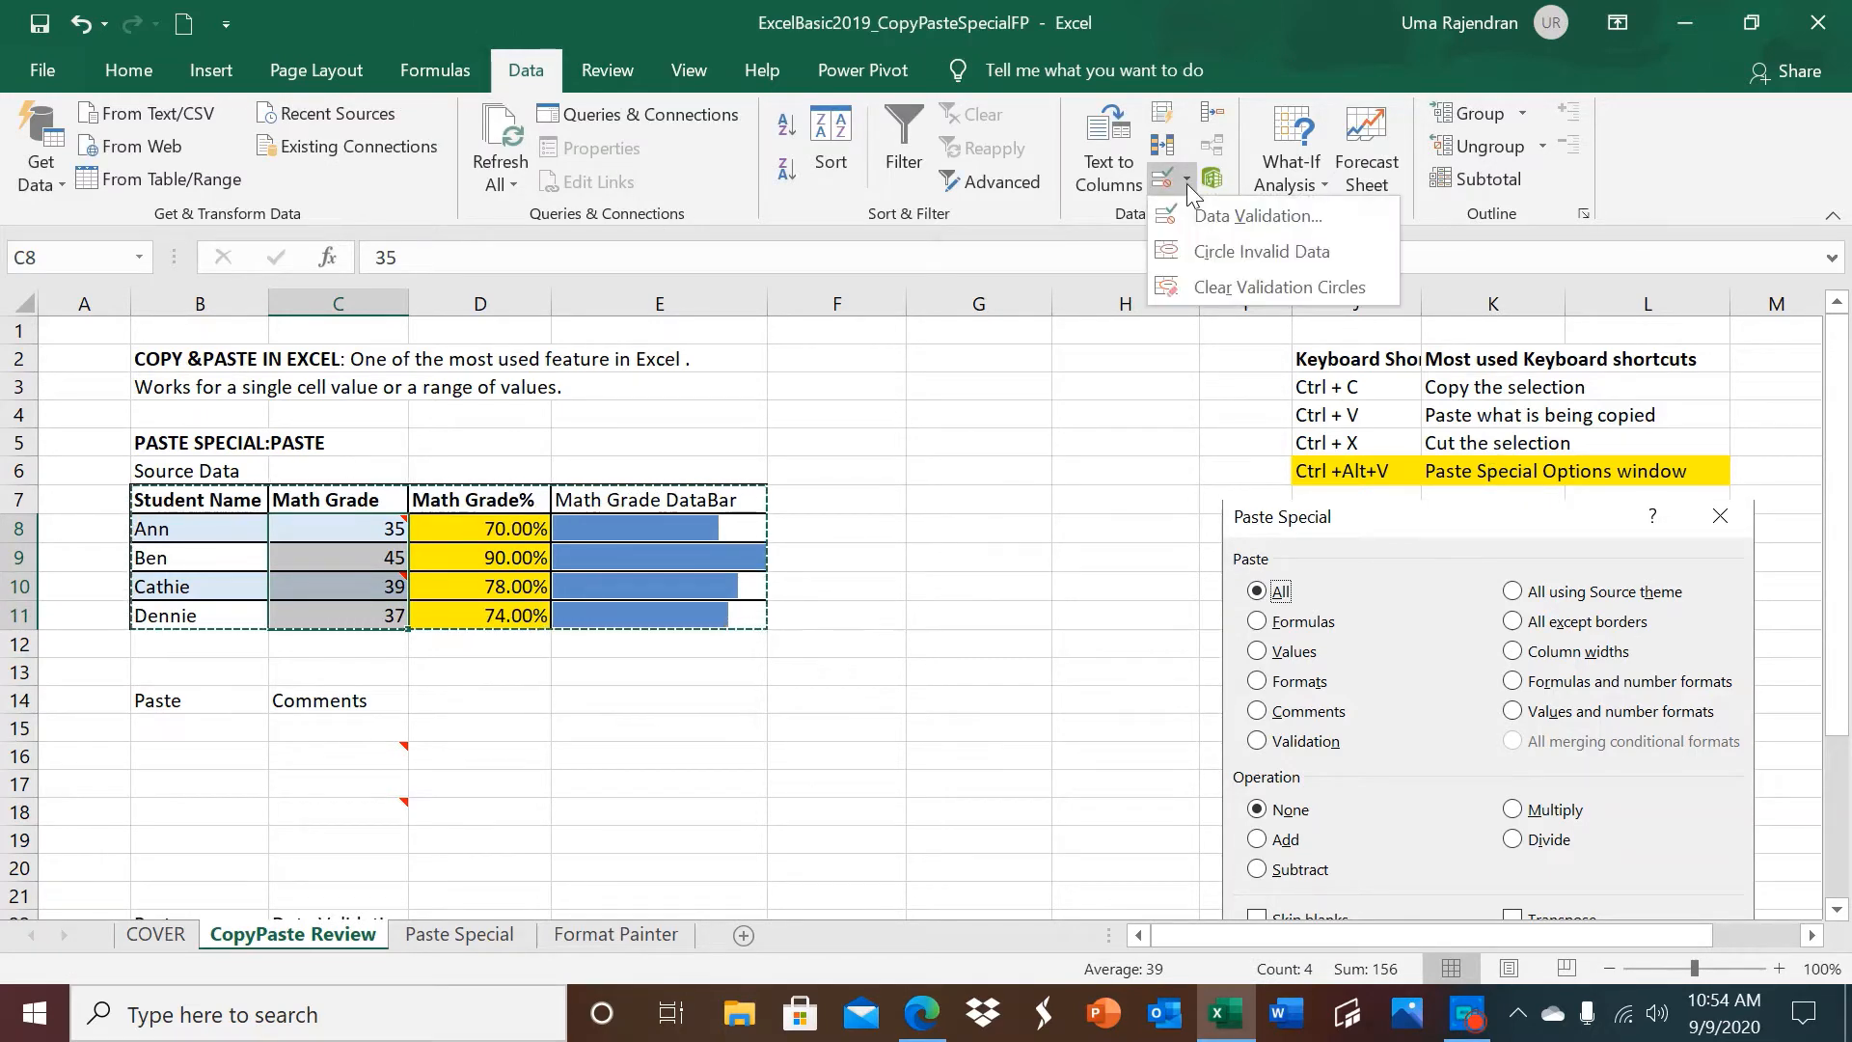
left_click(1200, 214)
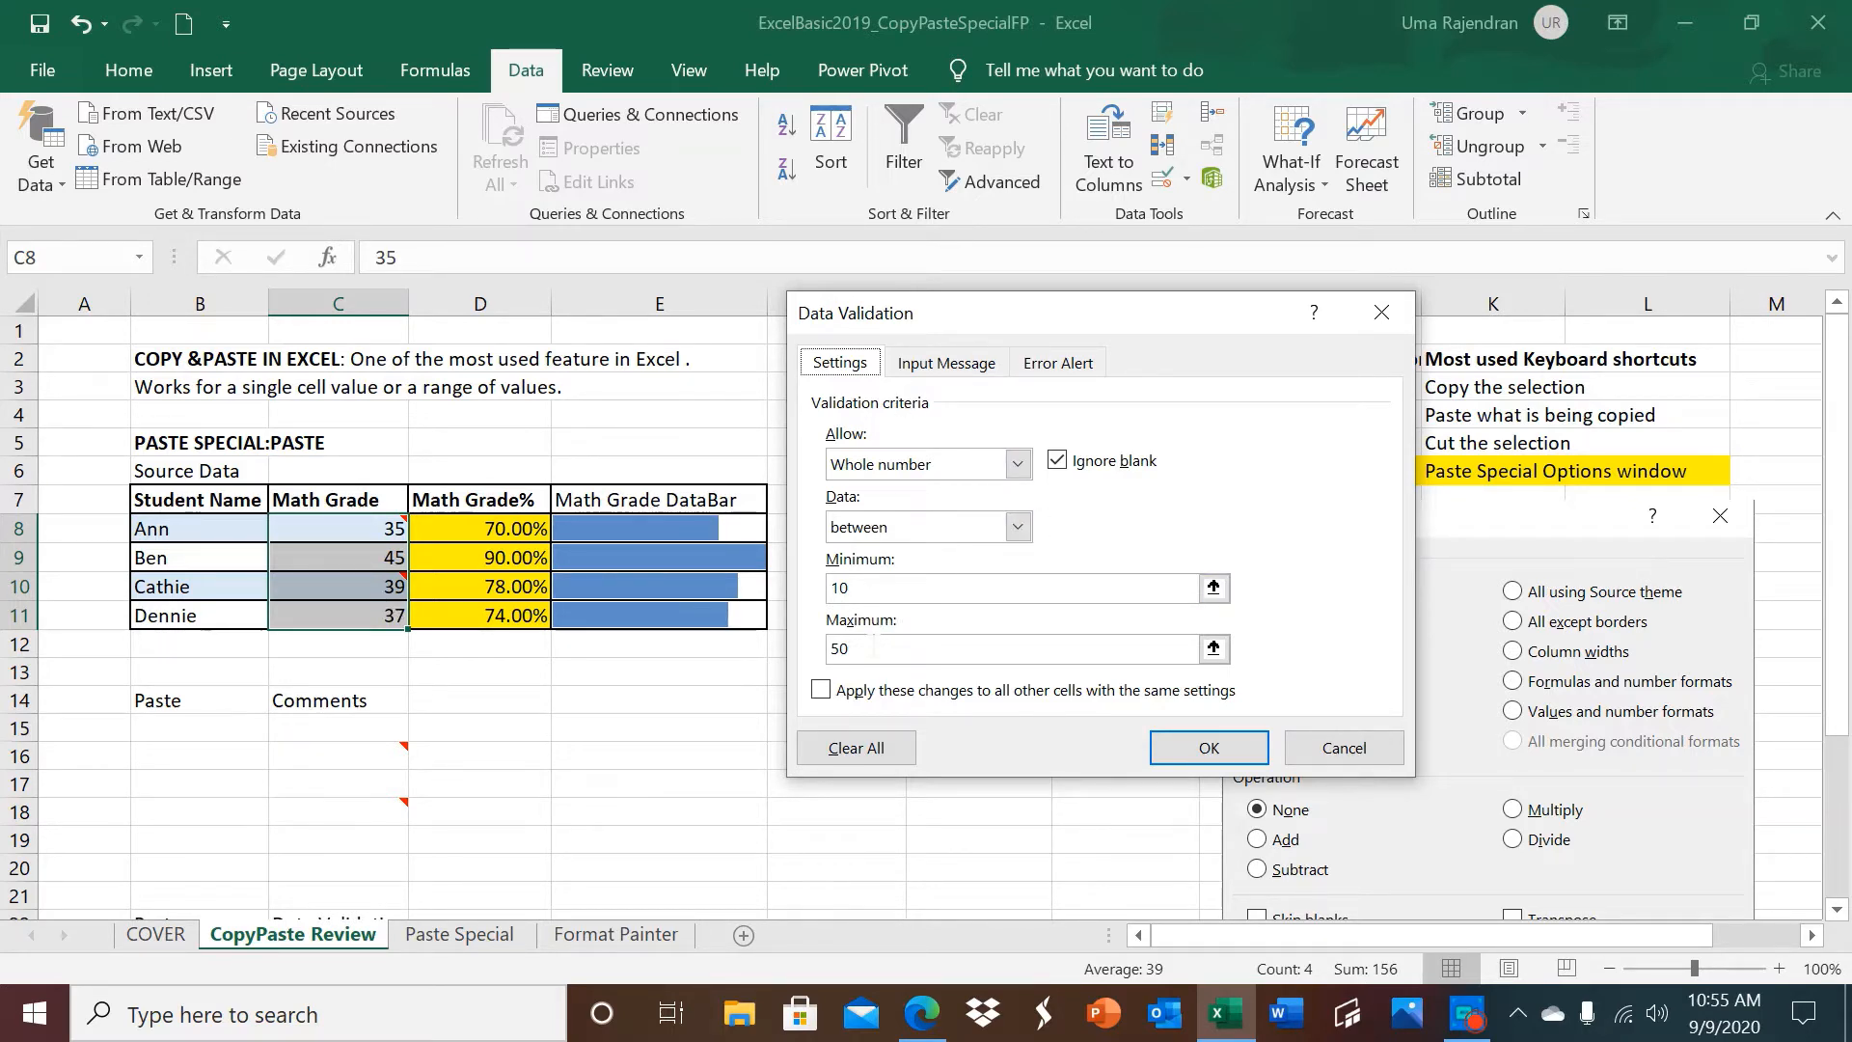
left_click(1336, 747)
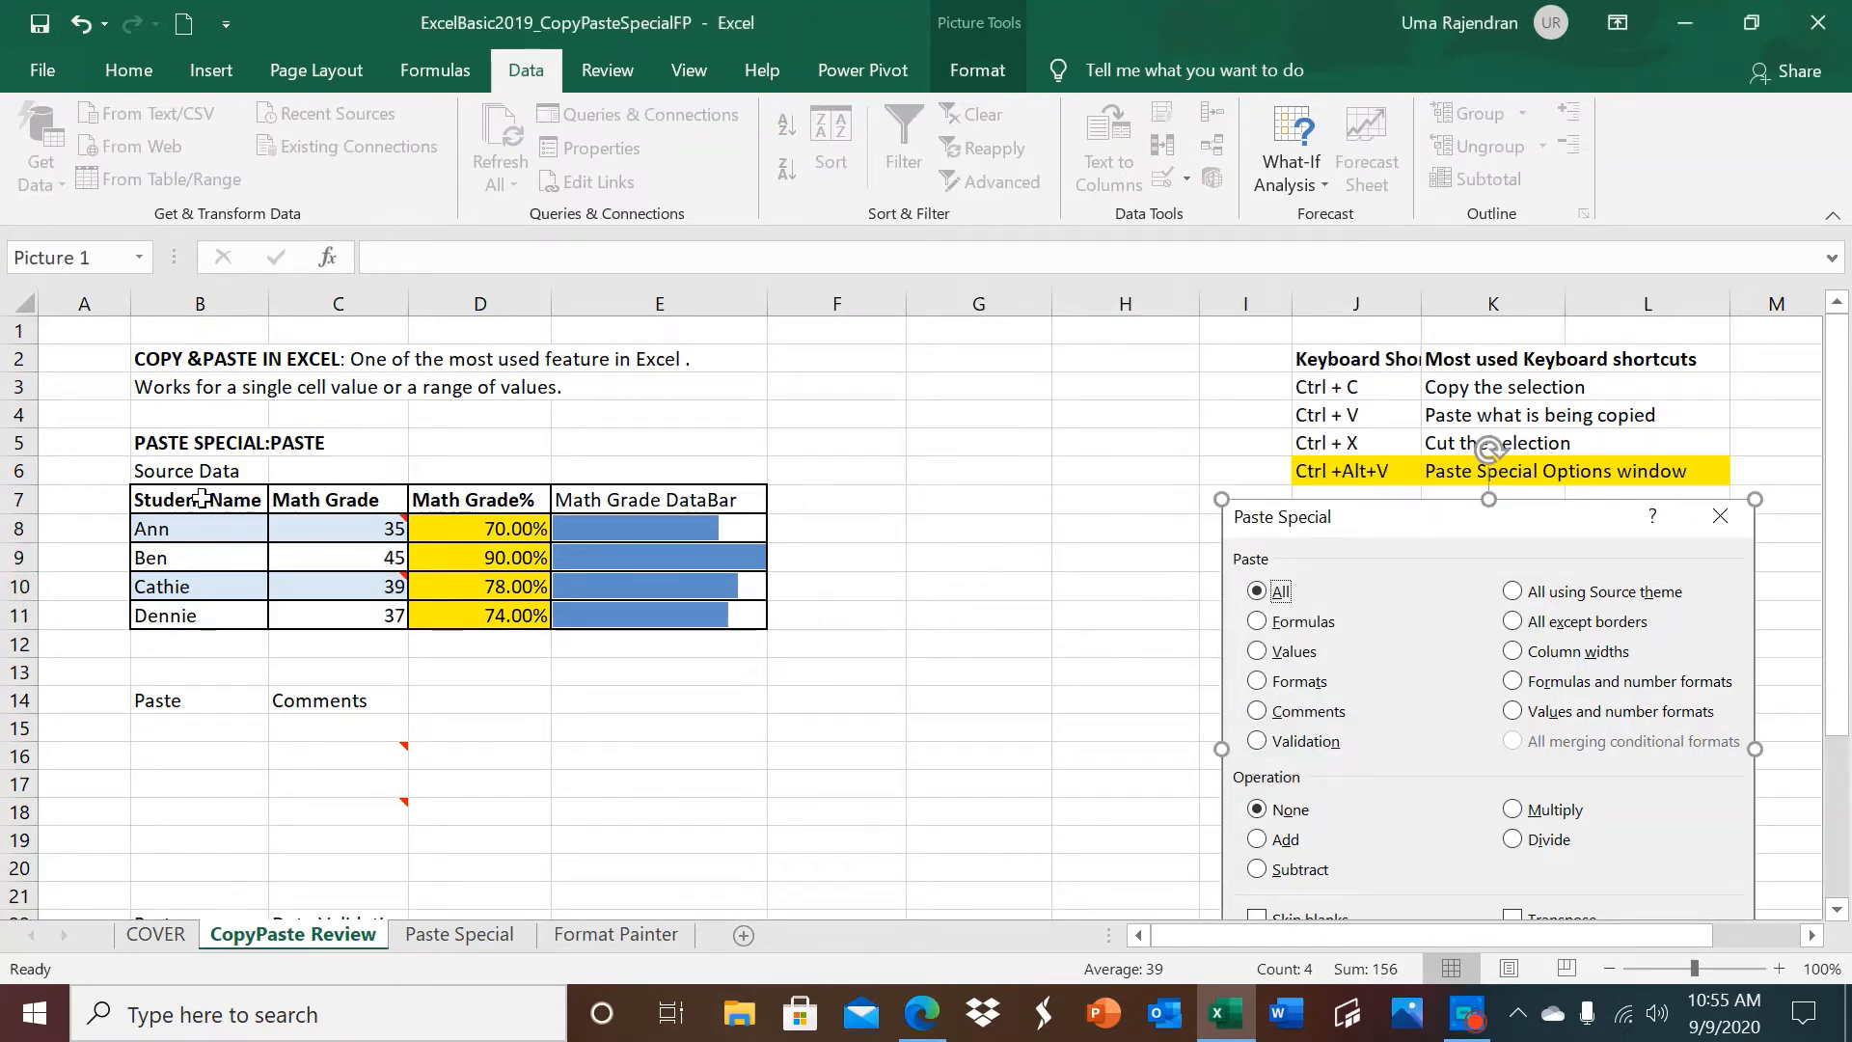
Copy the source table B7:E11 and paste only its validation rules at B23 under the Data Validation label.
left_click_drag(201, 500, 642, 615)
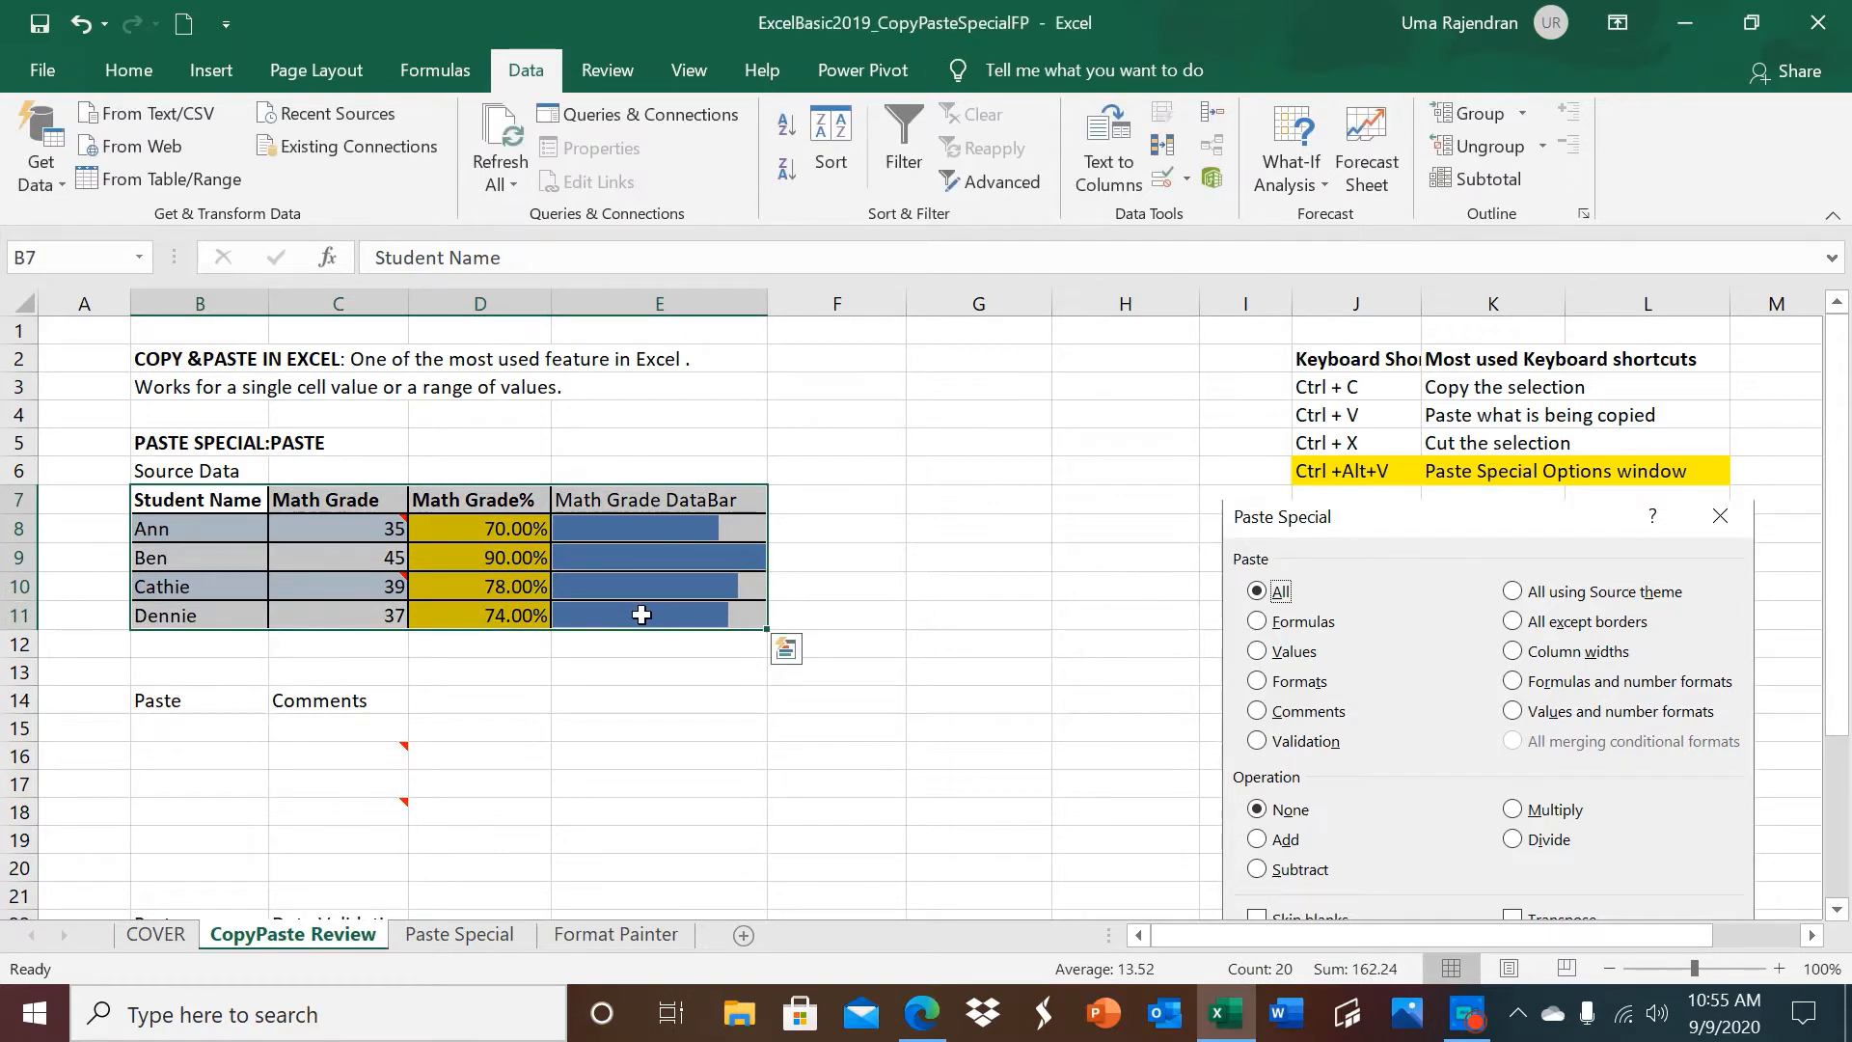
key("ctrl+c")
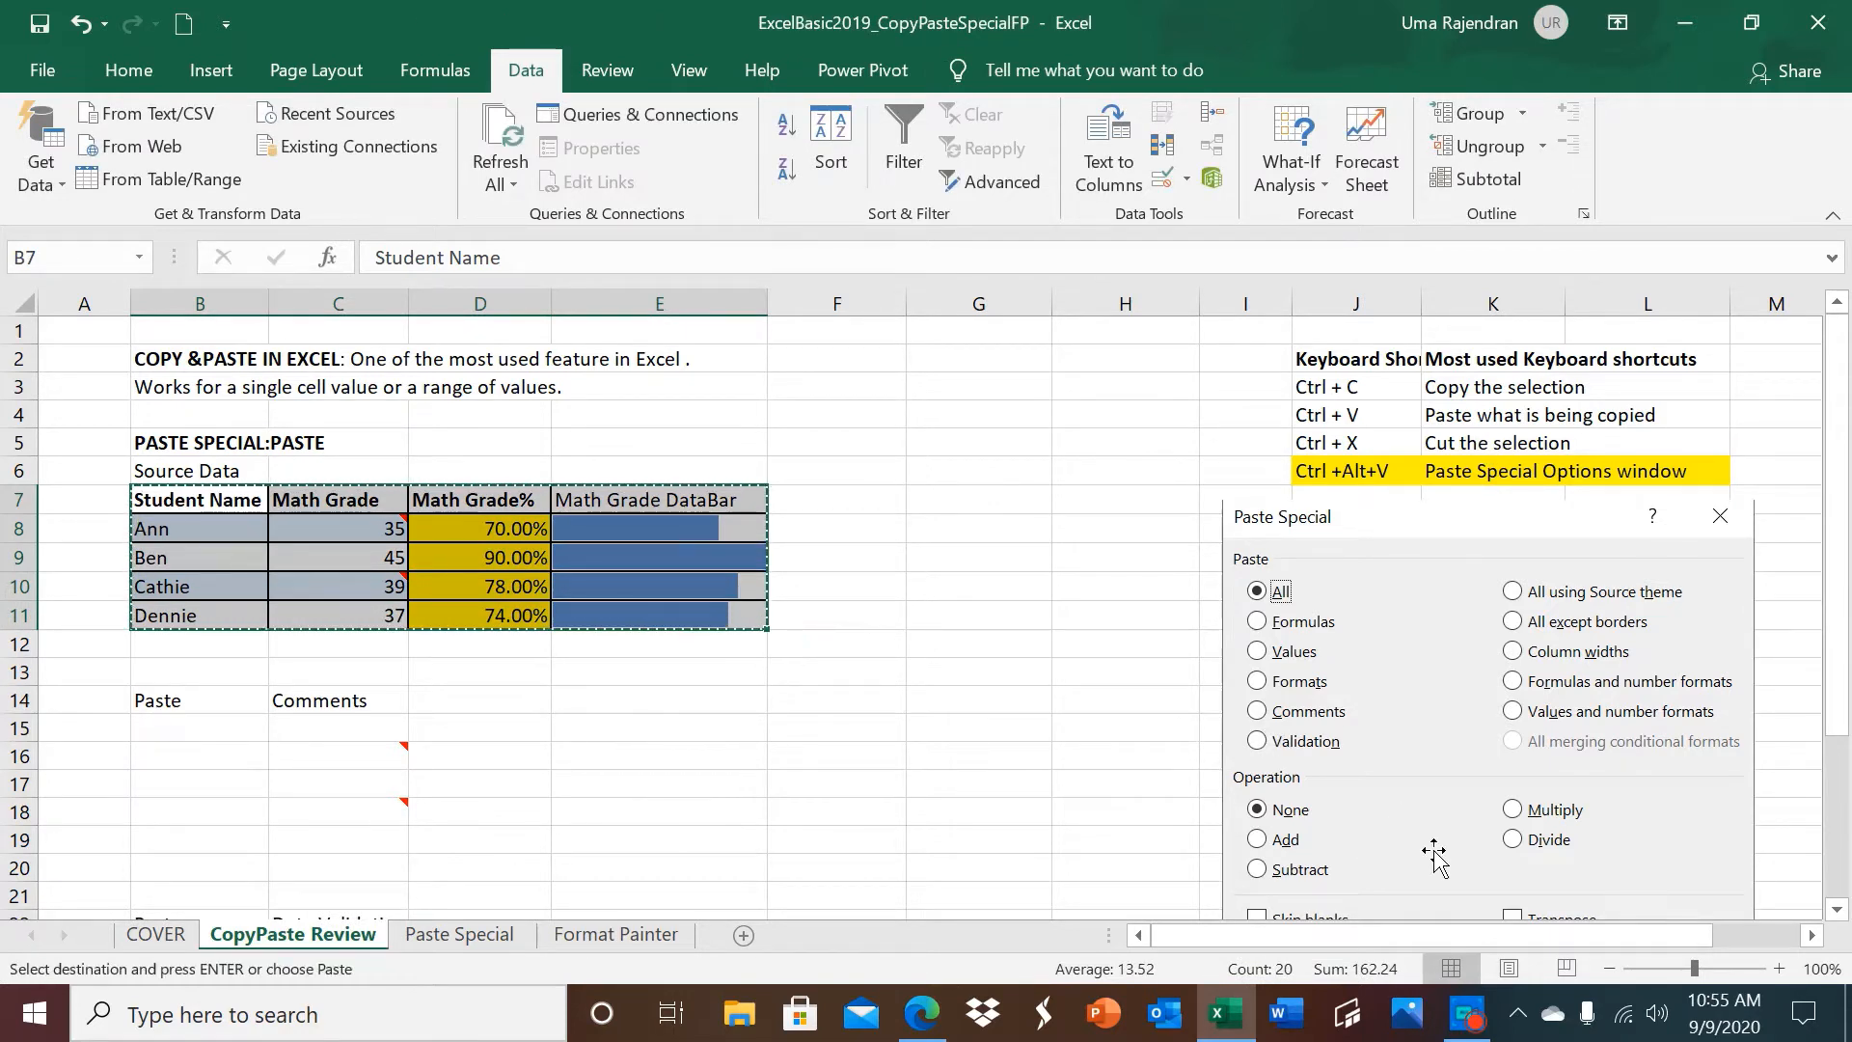
left_click(1836, 910)
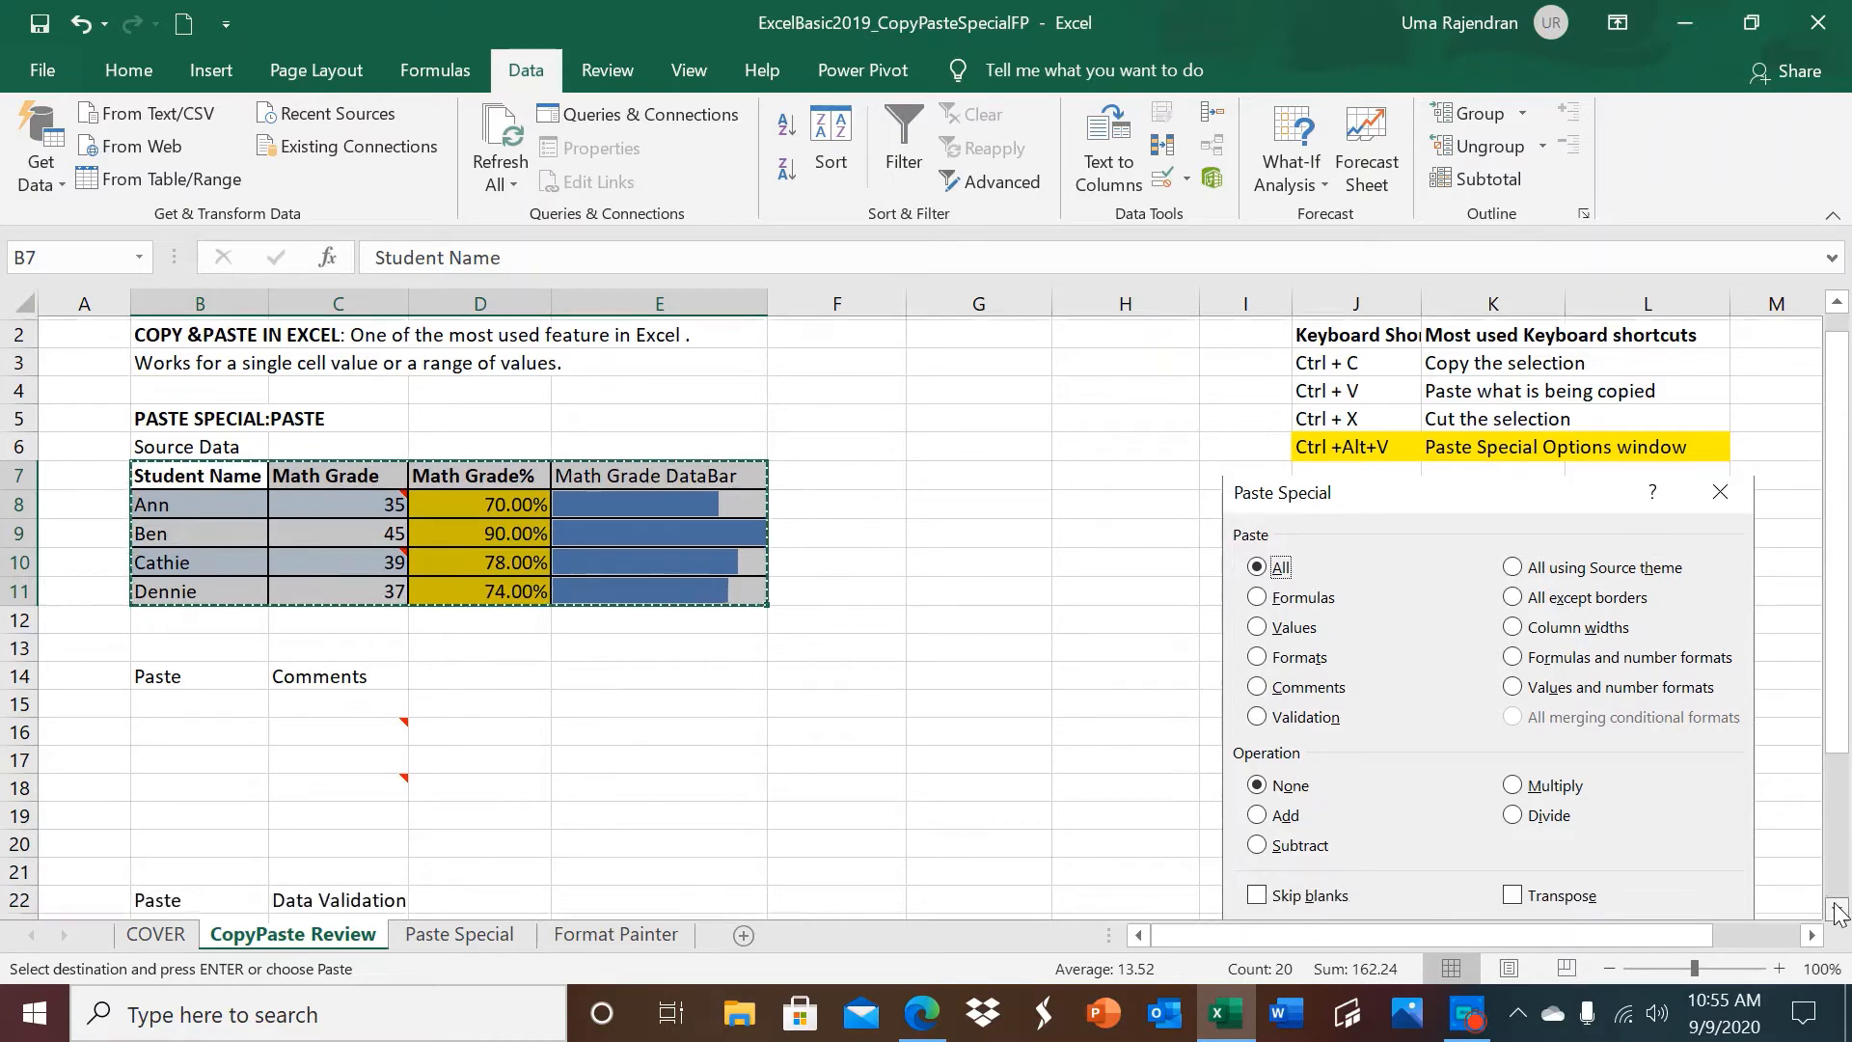
left_click(1835, 910)
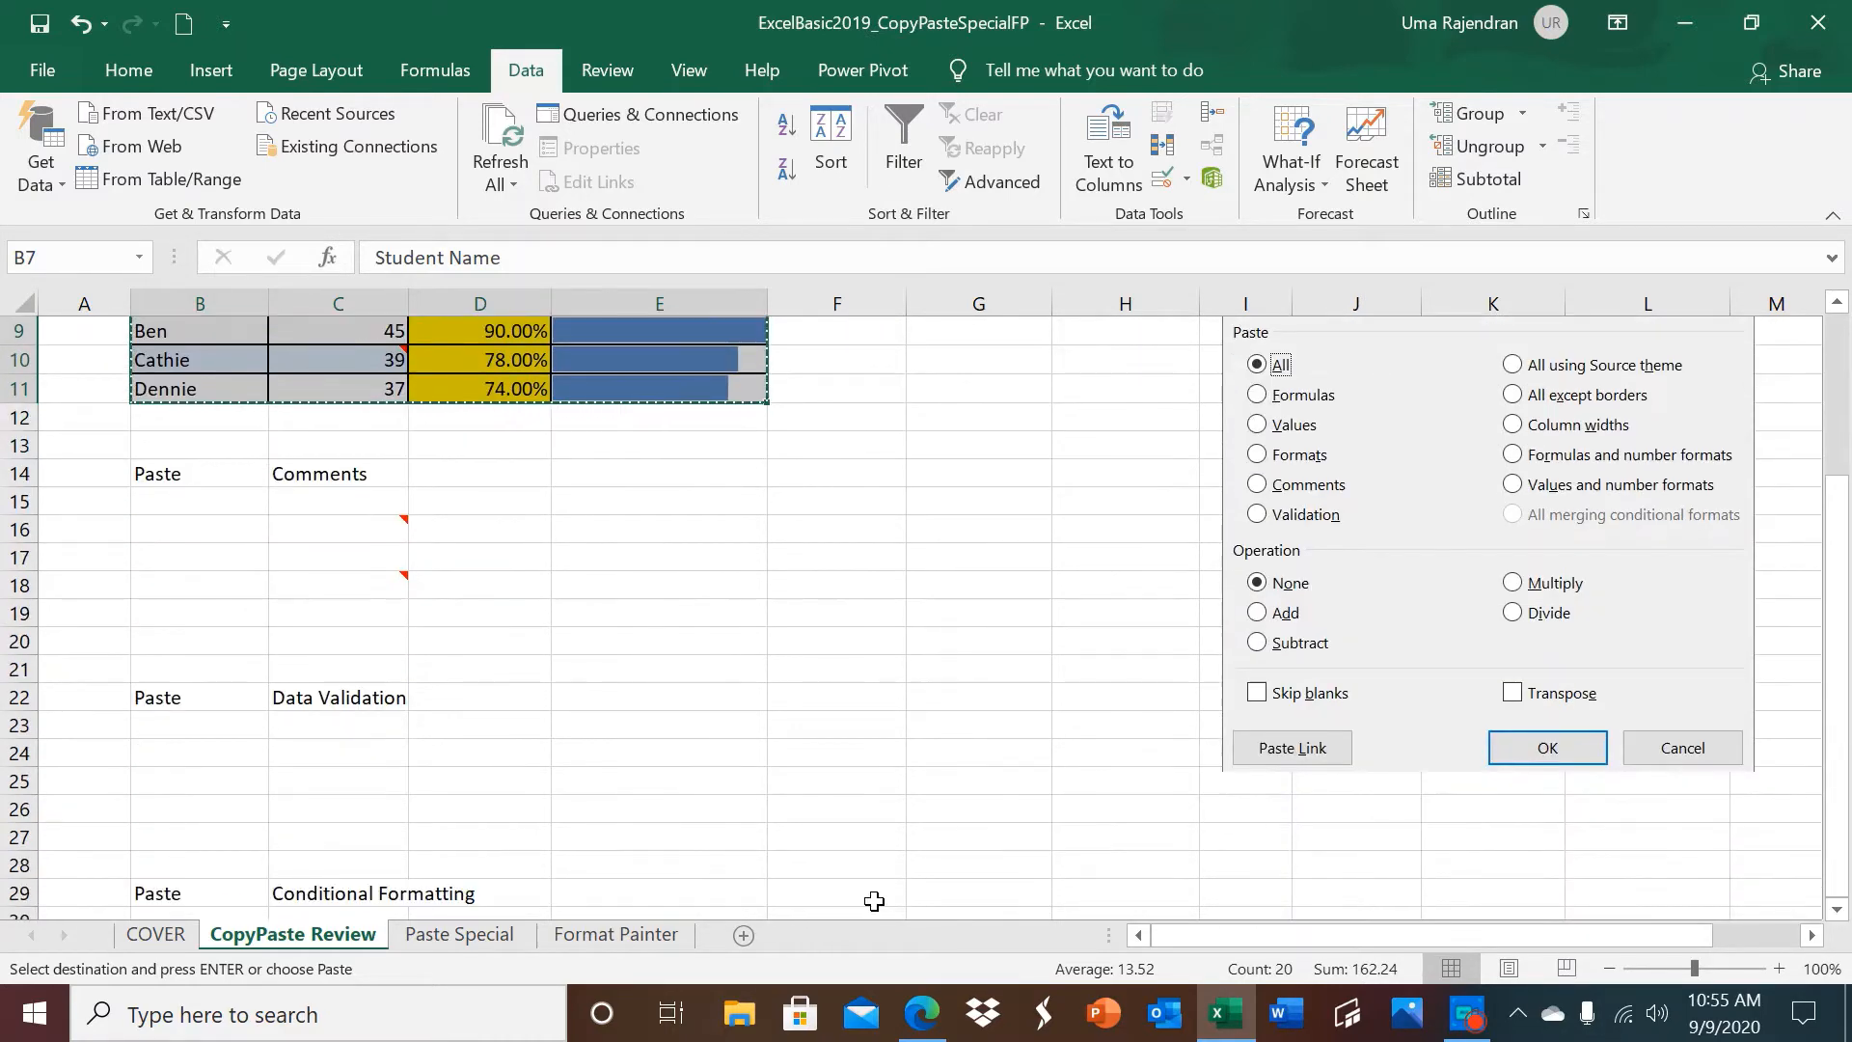
left_click(232, 729)
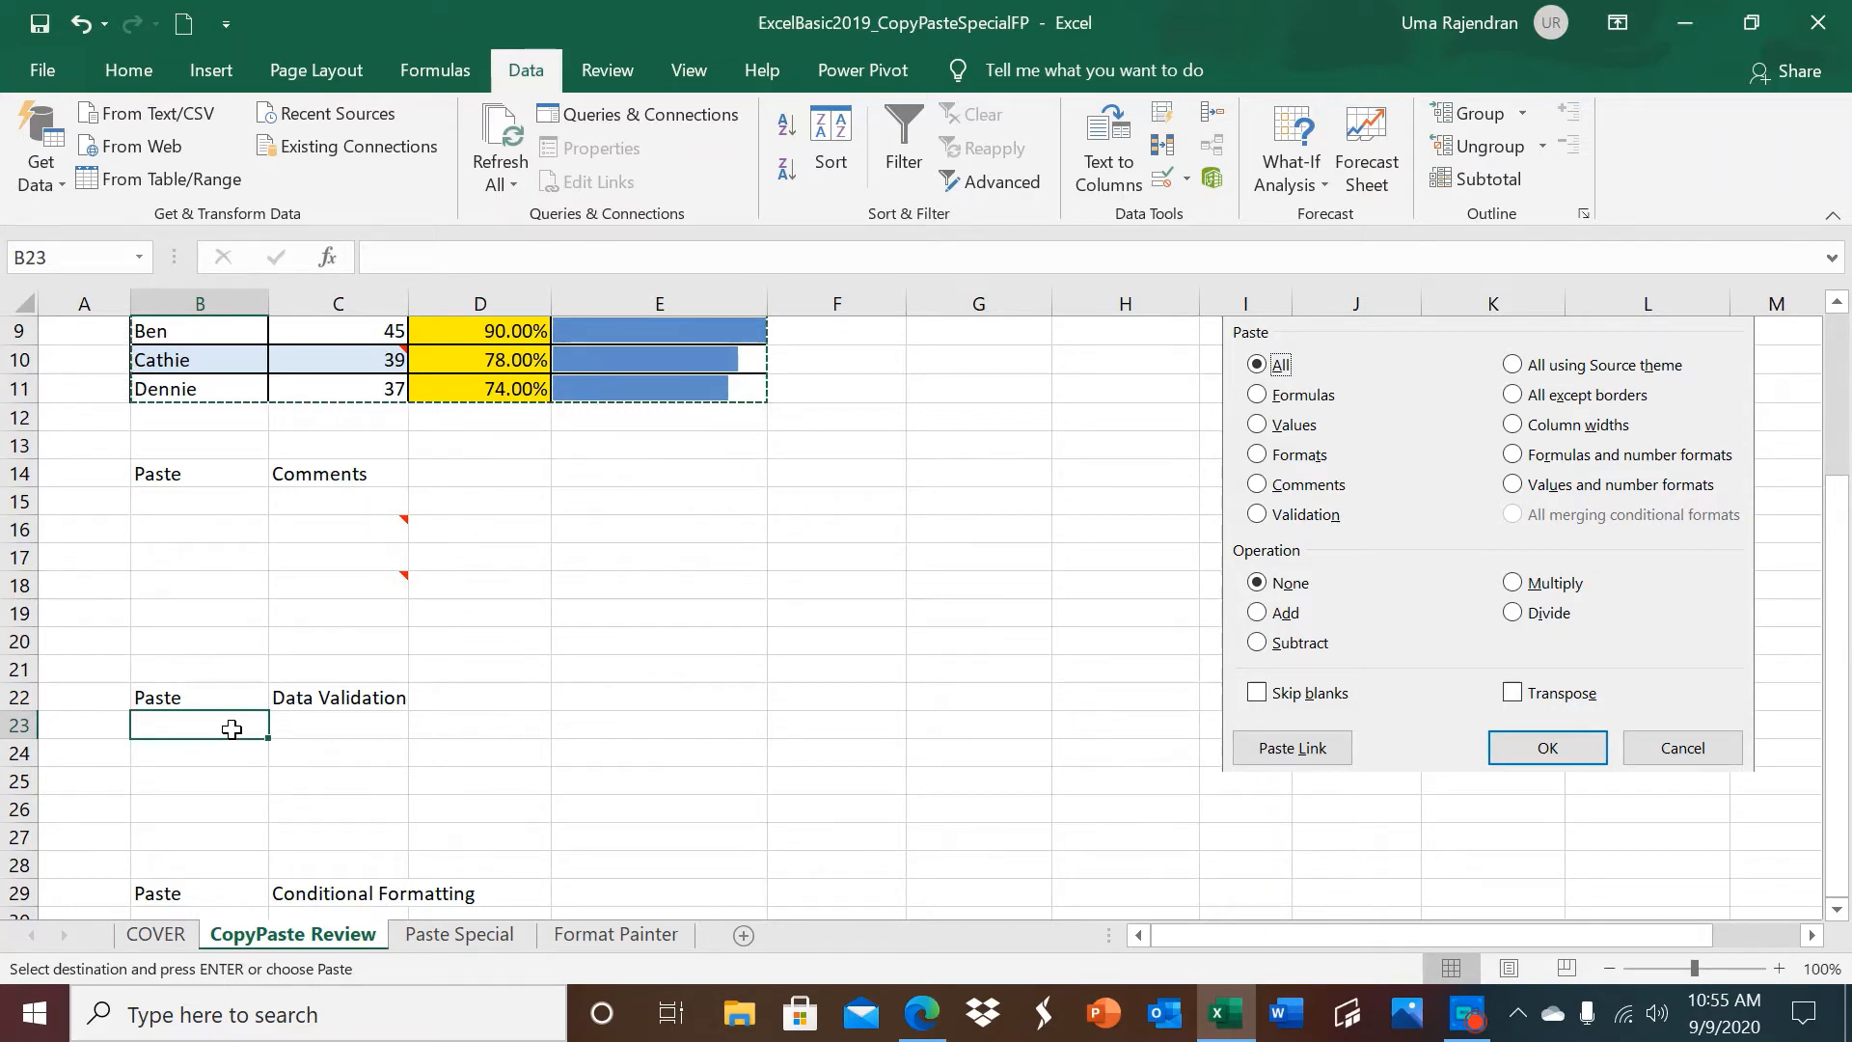
key("ctrl+alt+v")
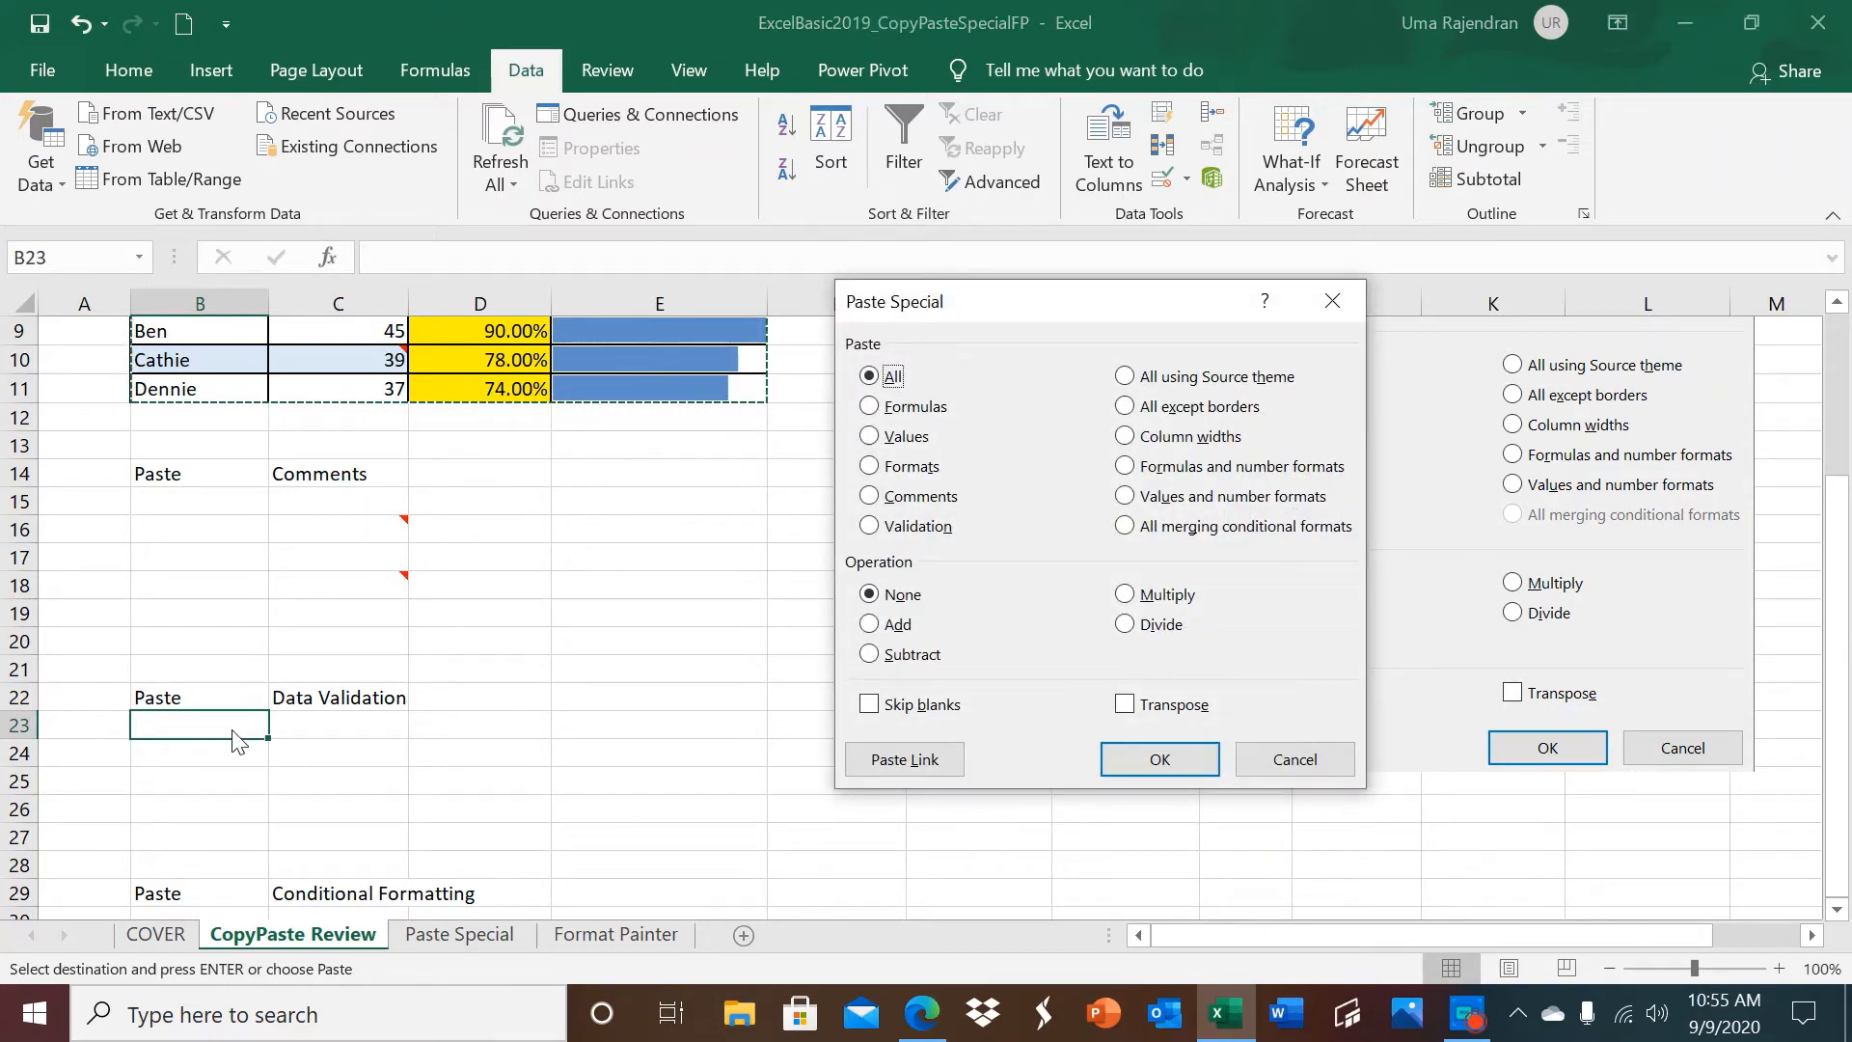
left_click(869, 526)
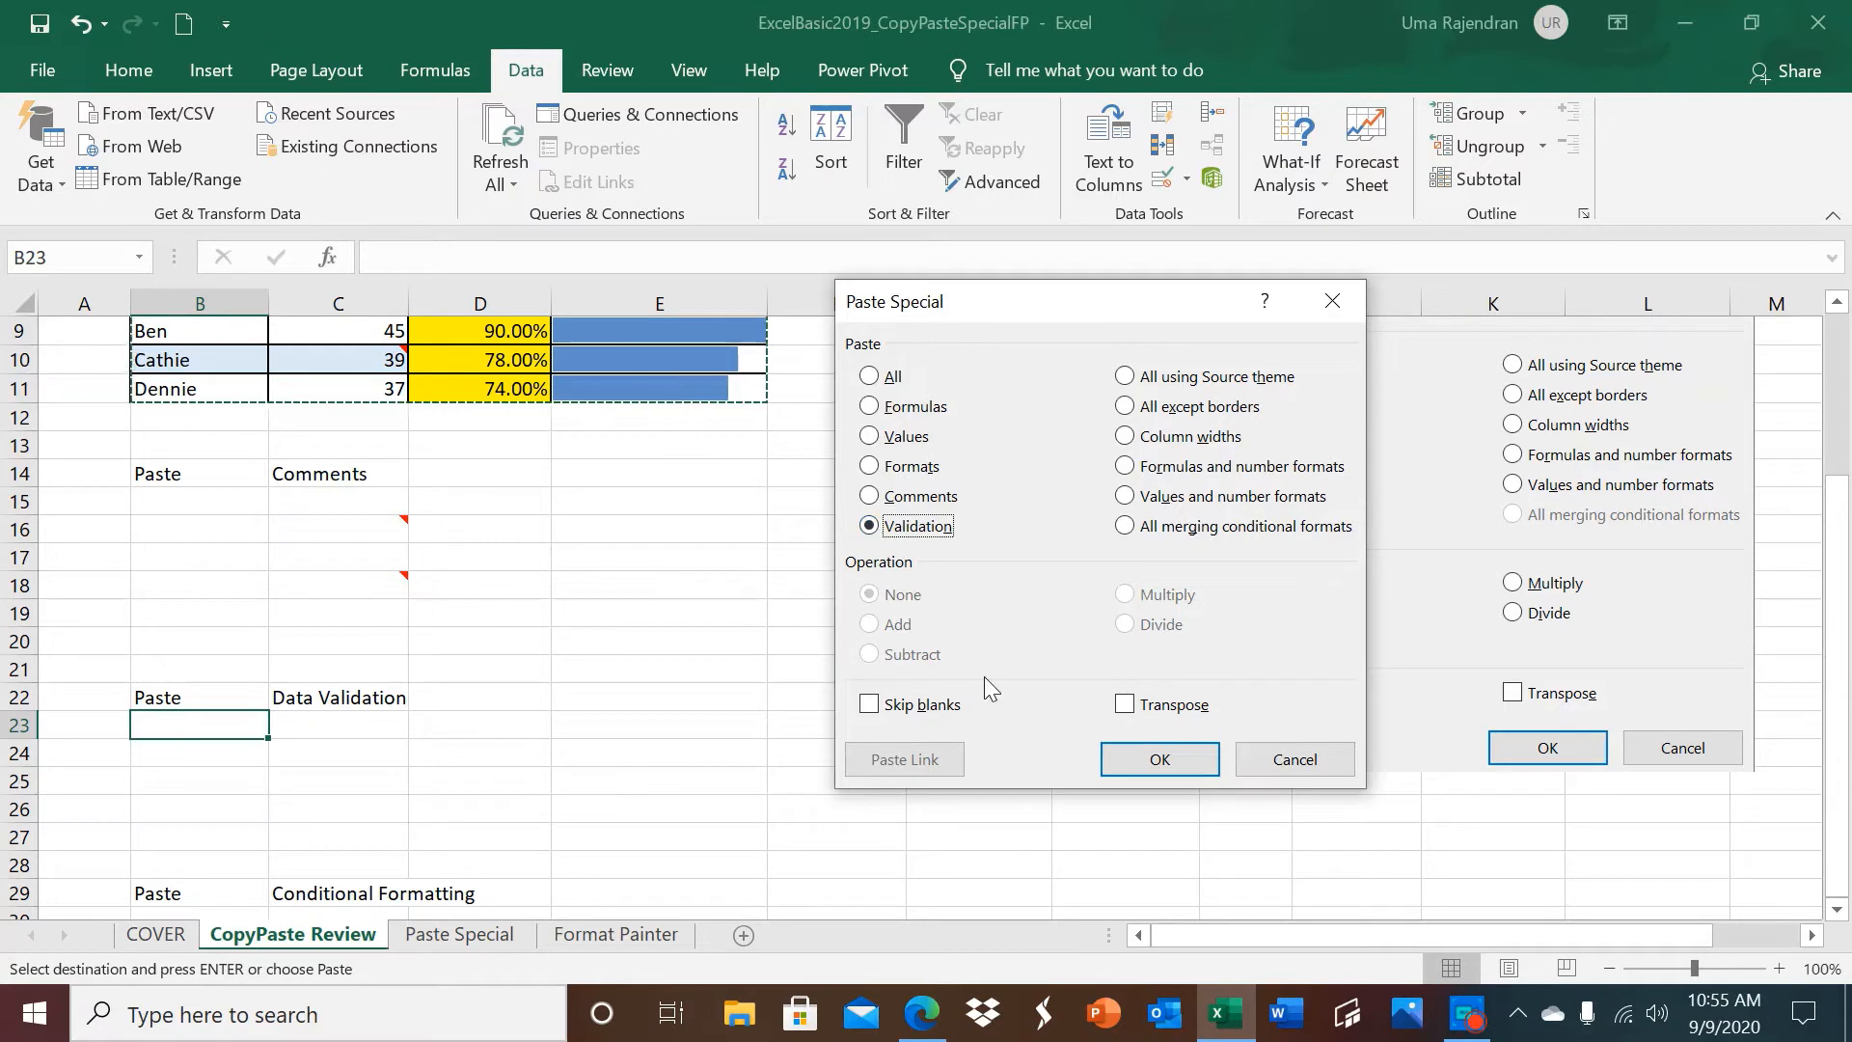
left_click(1161, 759)
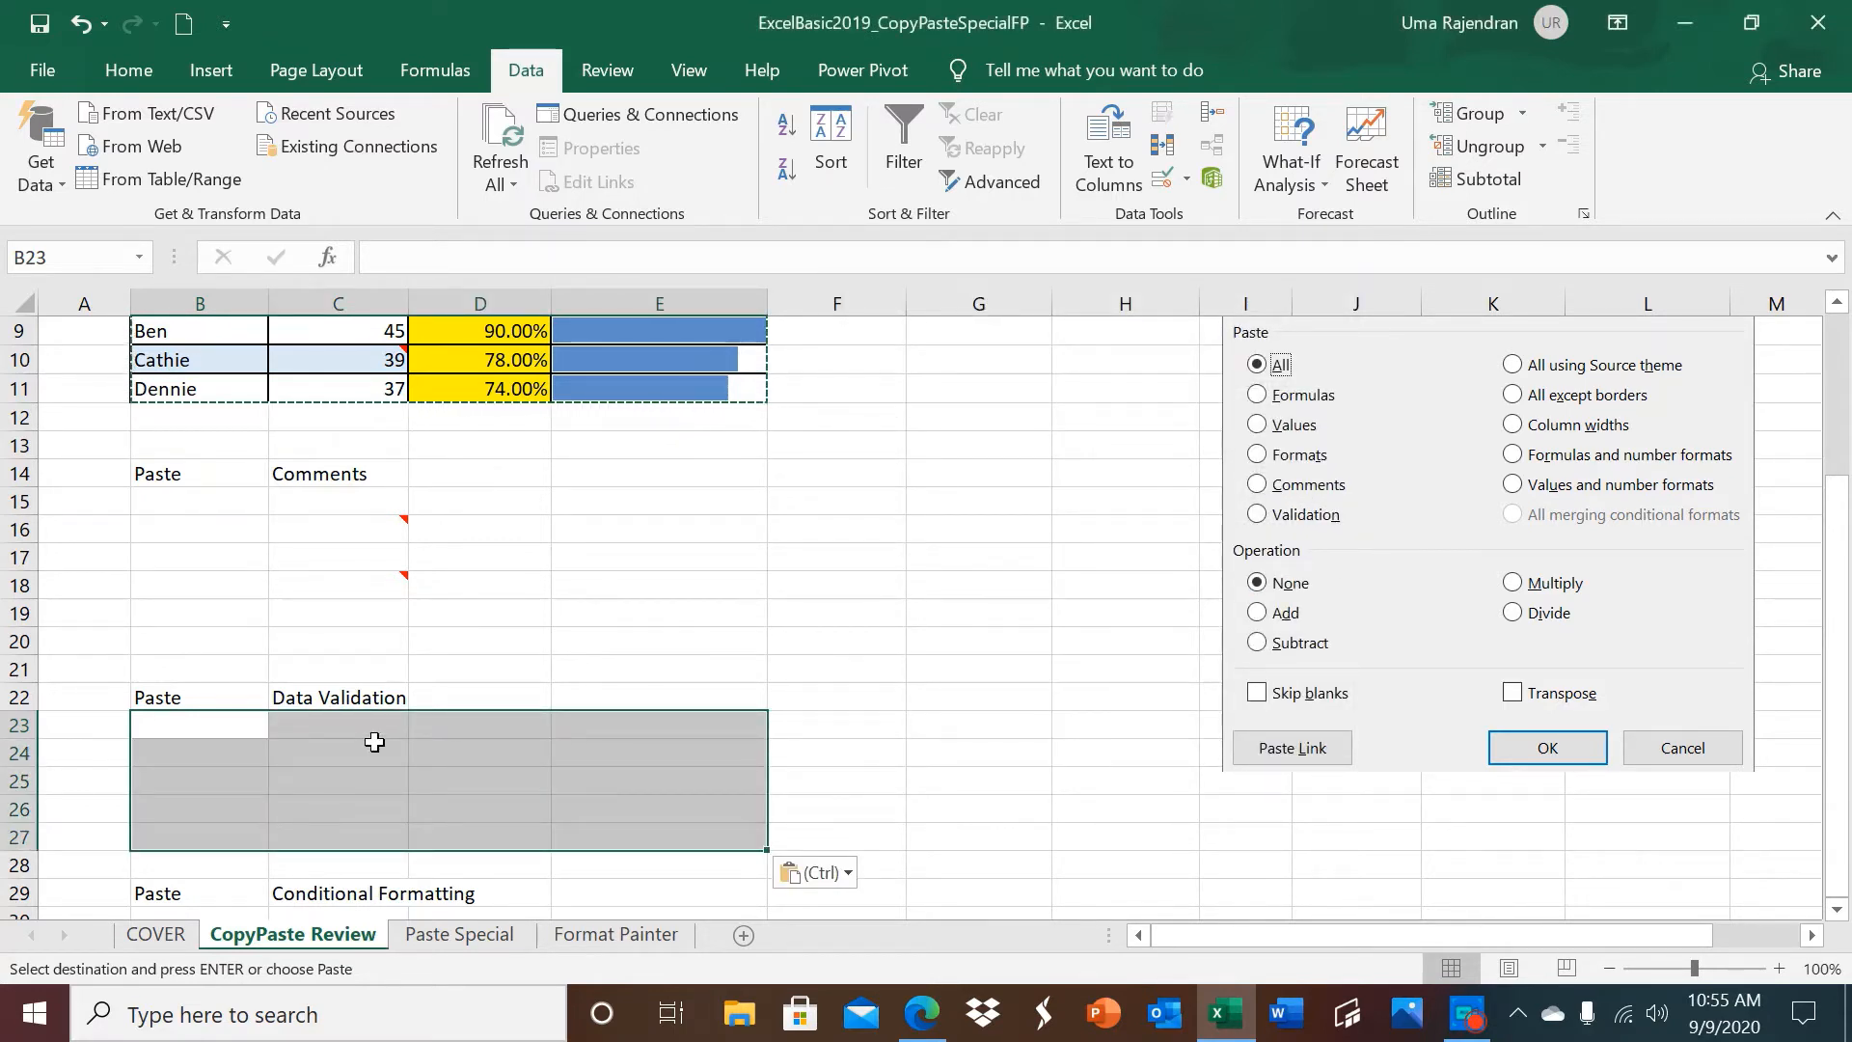
Check the data validation settings of the pasted cells C24:C27.
left_click_drag(374, 741, 366, 831)
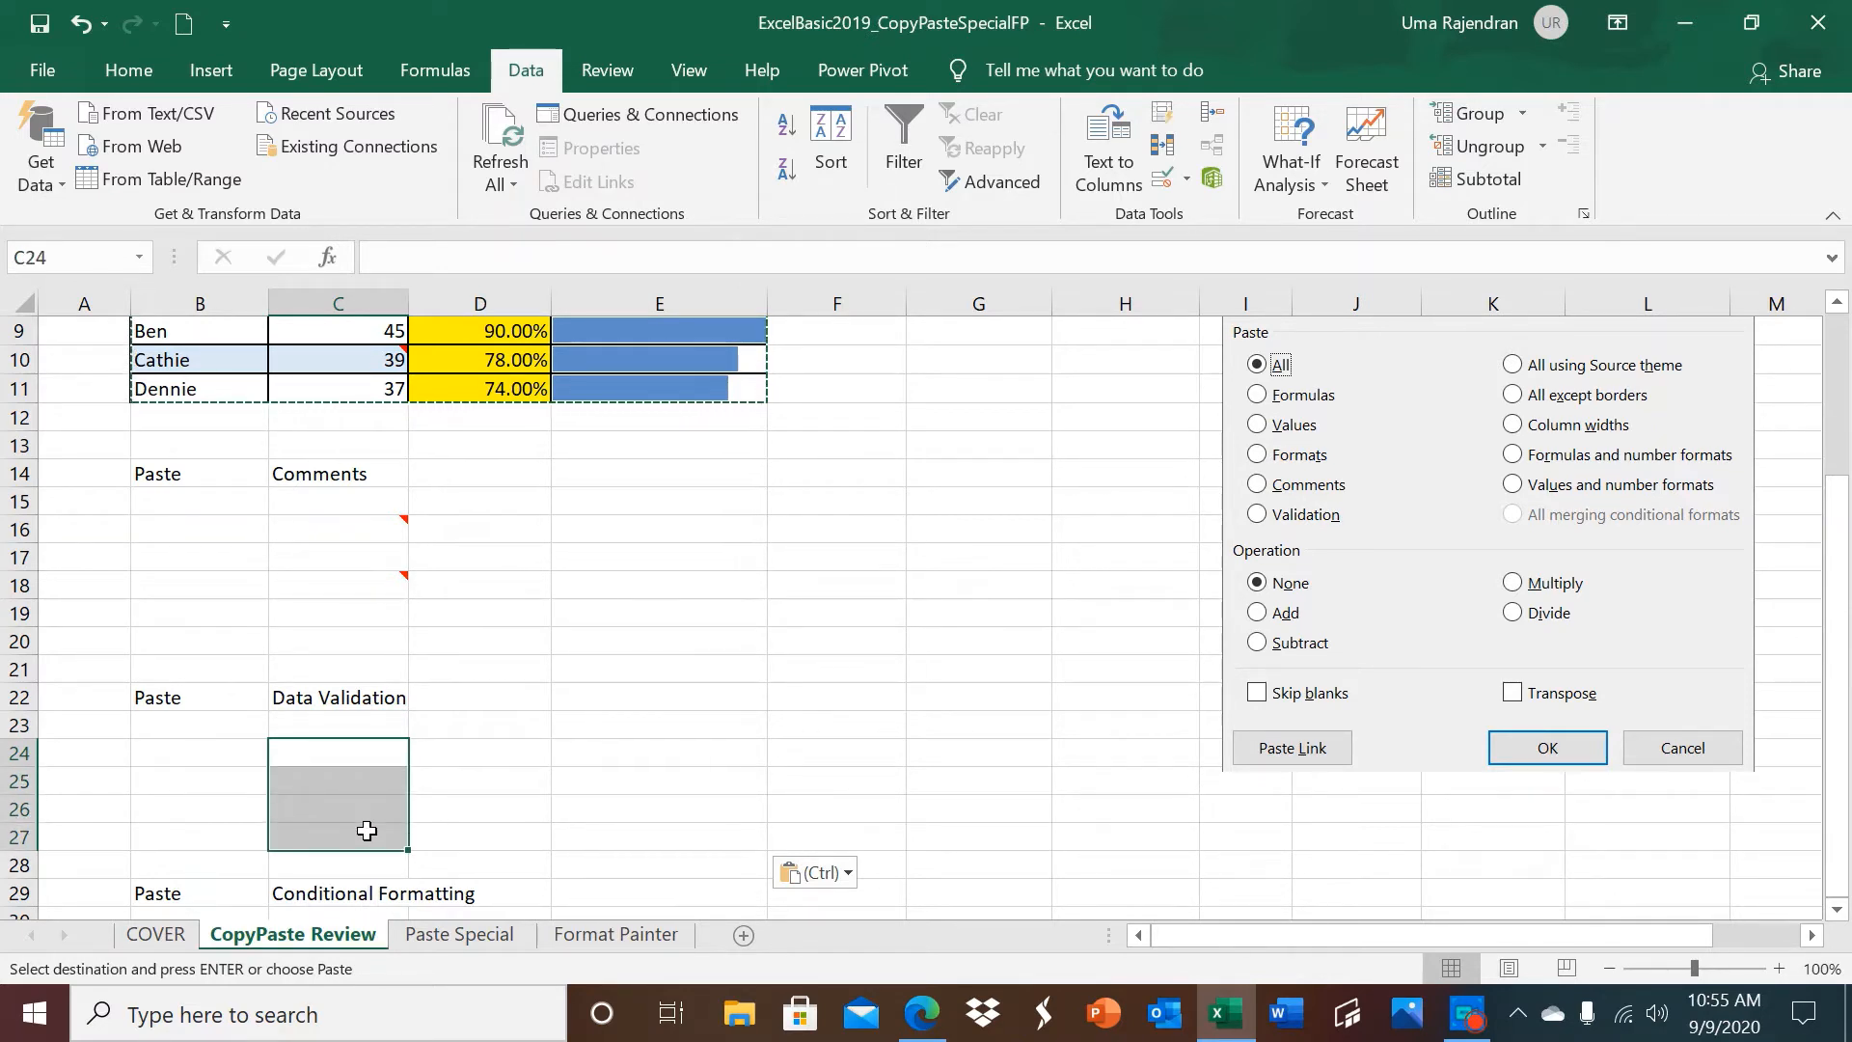
mouse_move(364, 350)
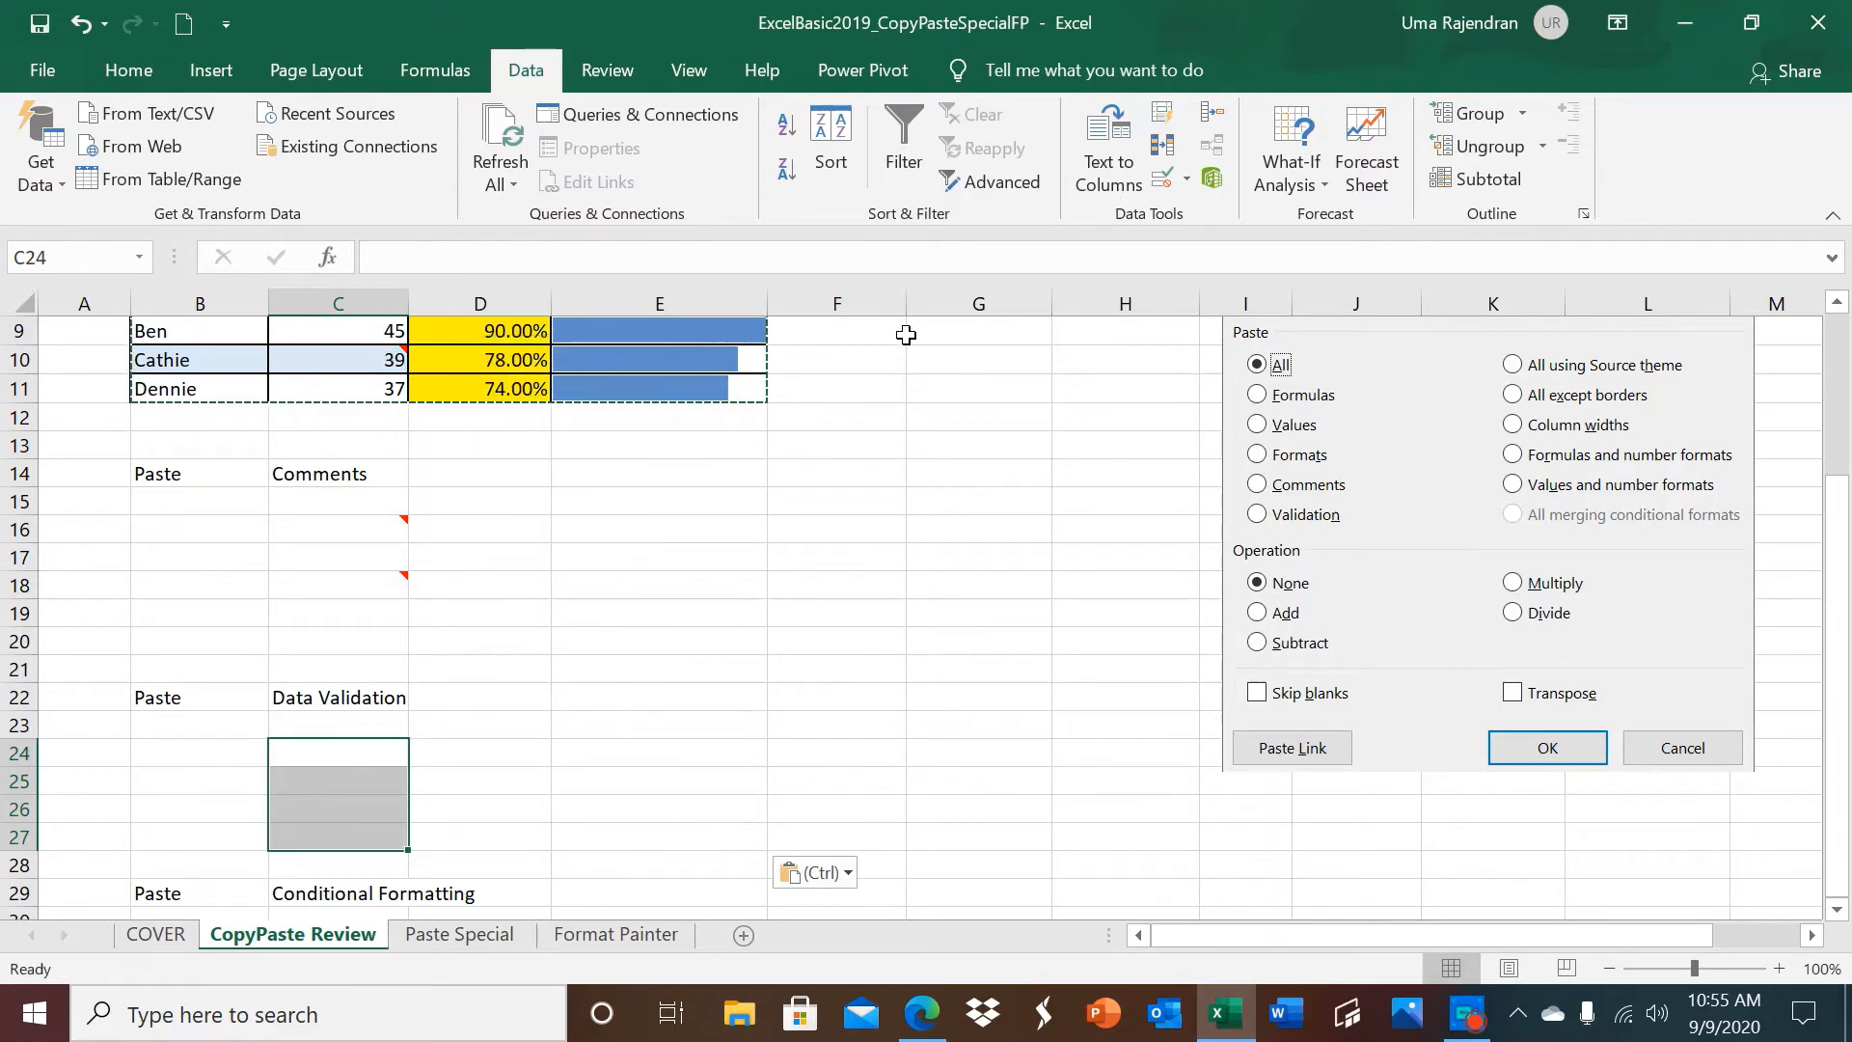
left_click(1187, 176)
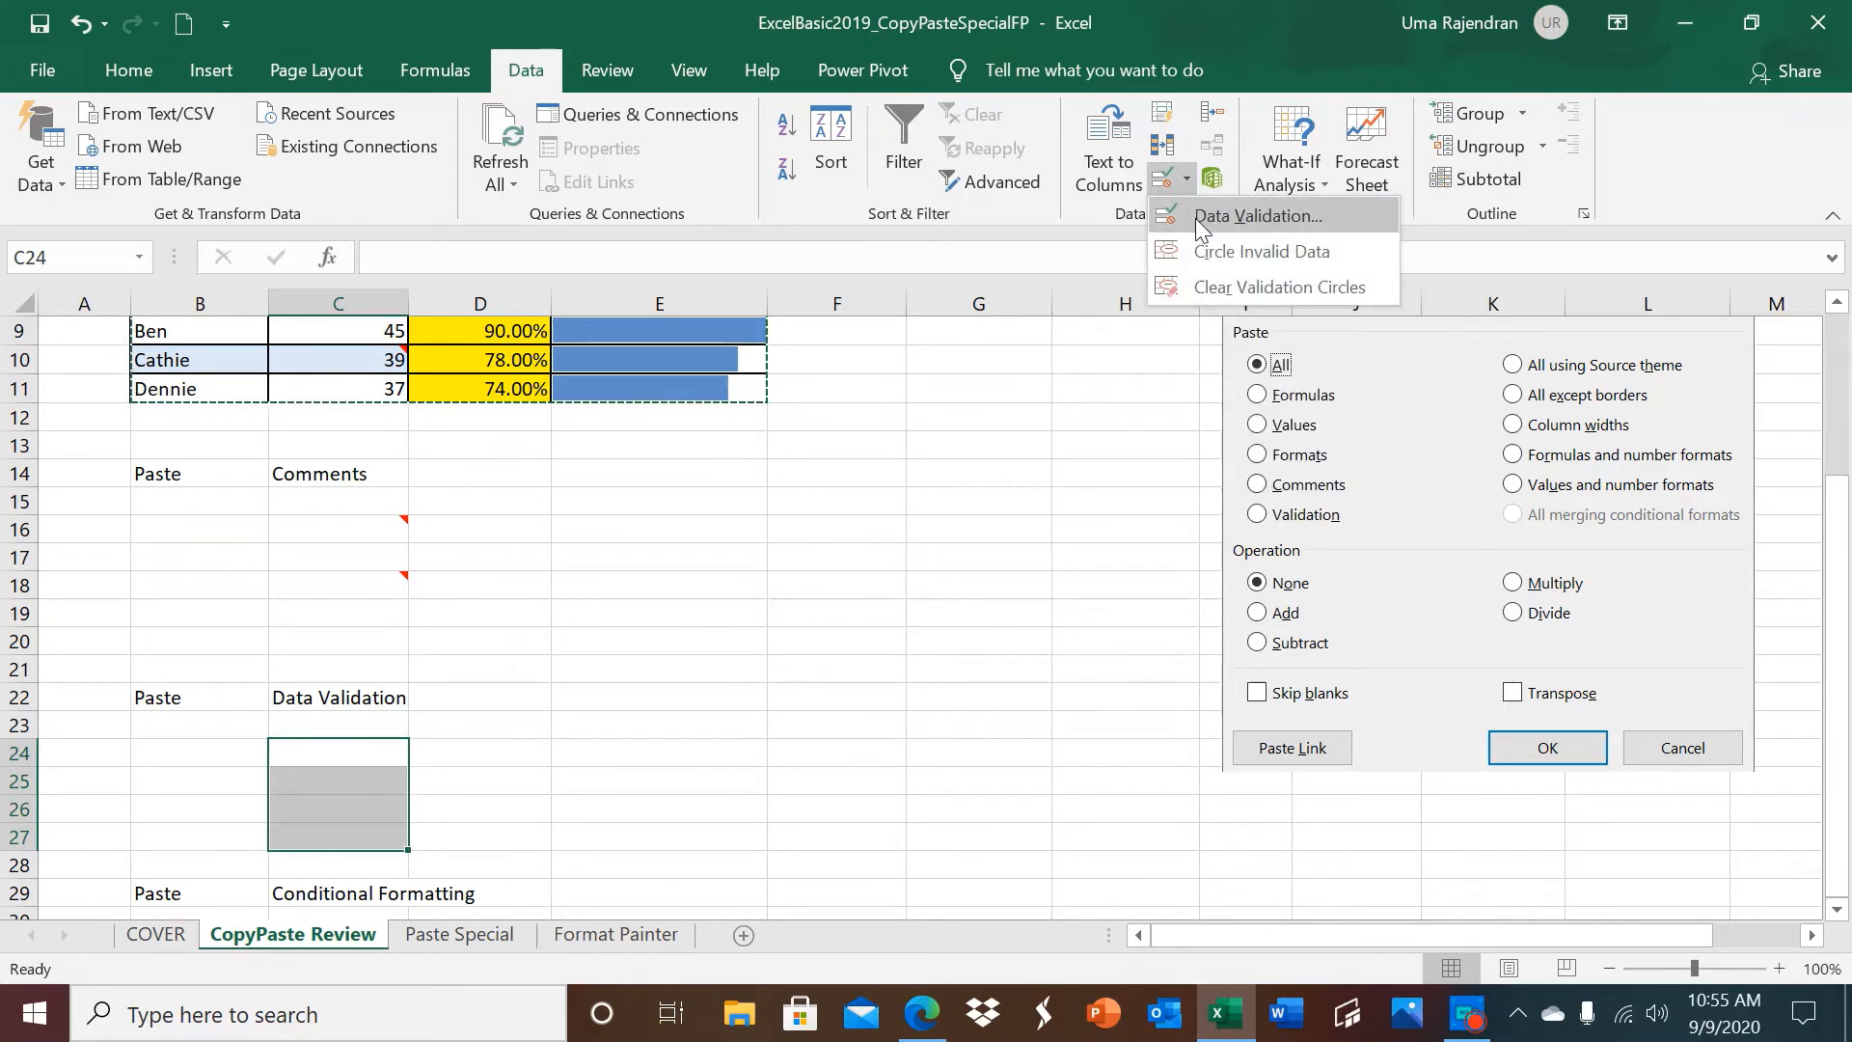
left_click(1195, 218)
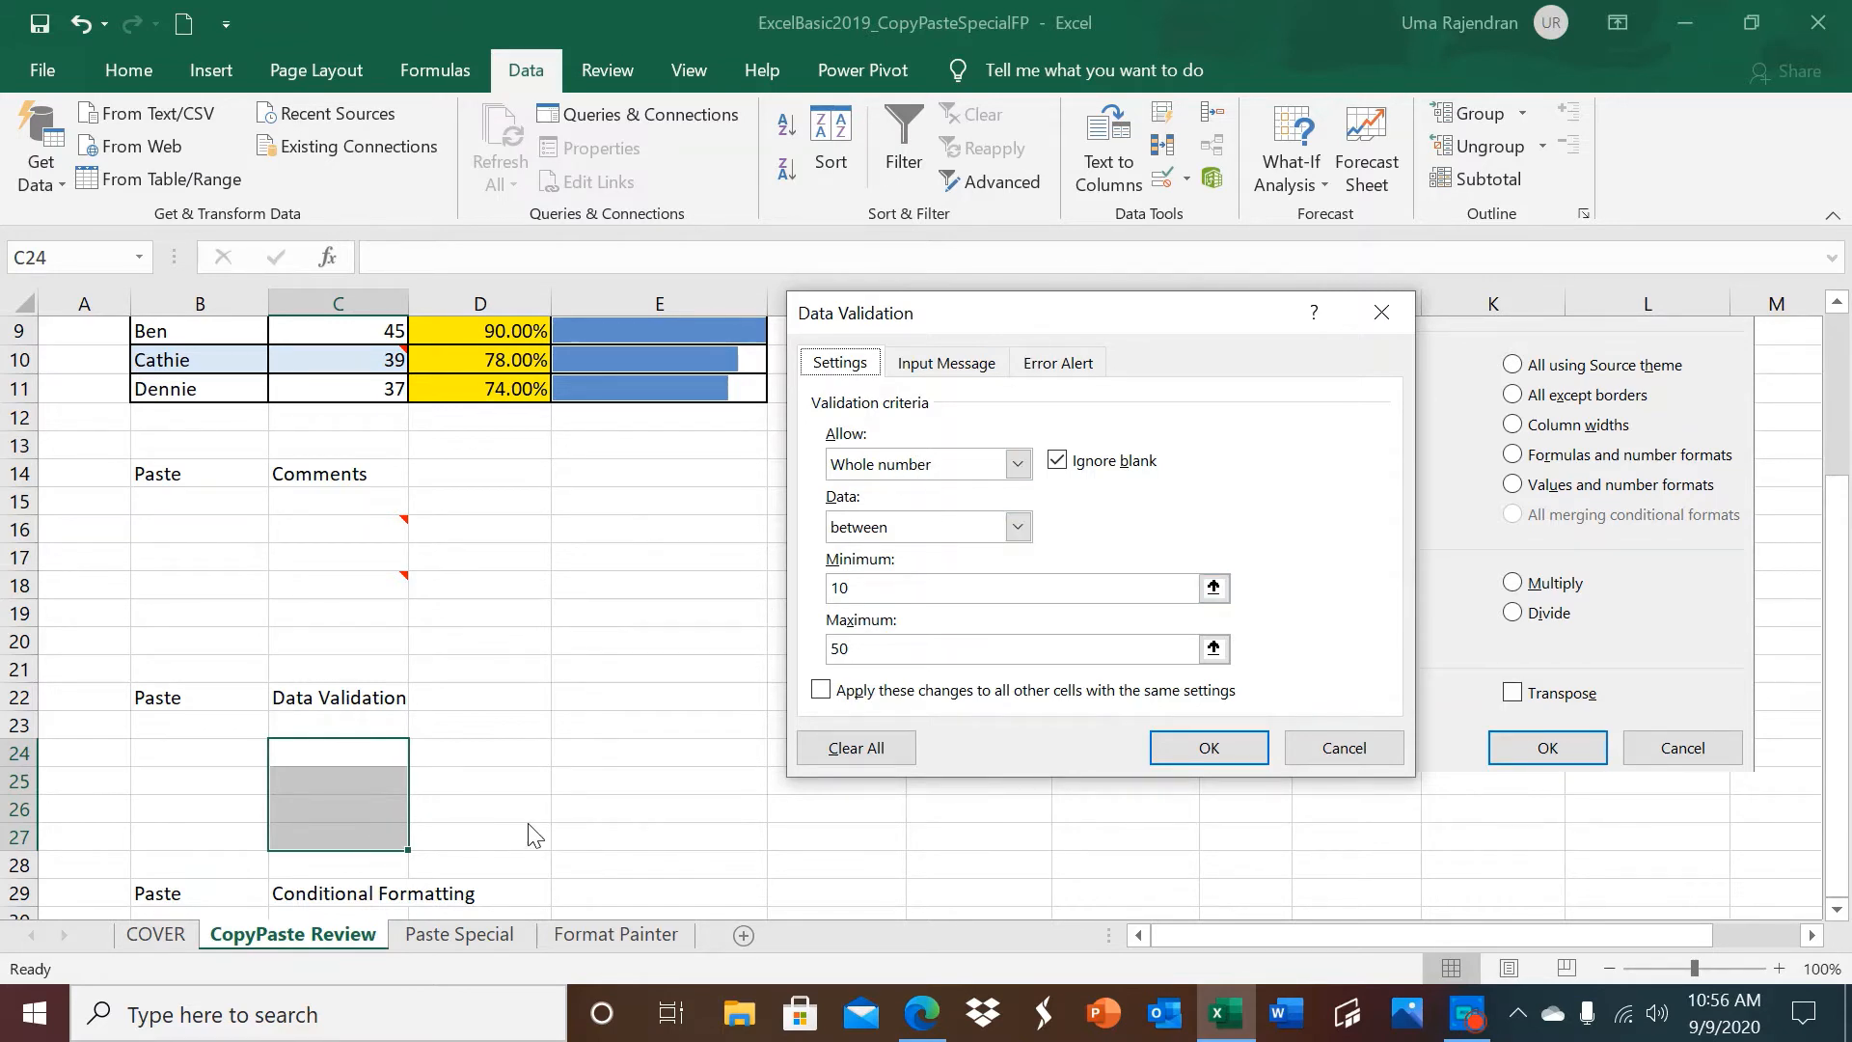
left_click(1208, 749)
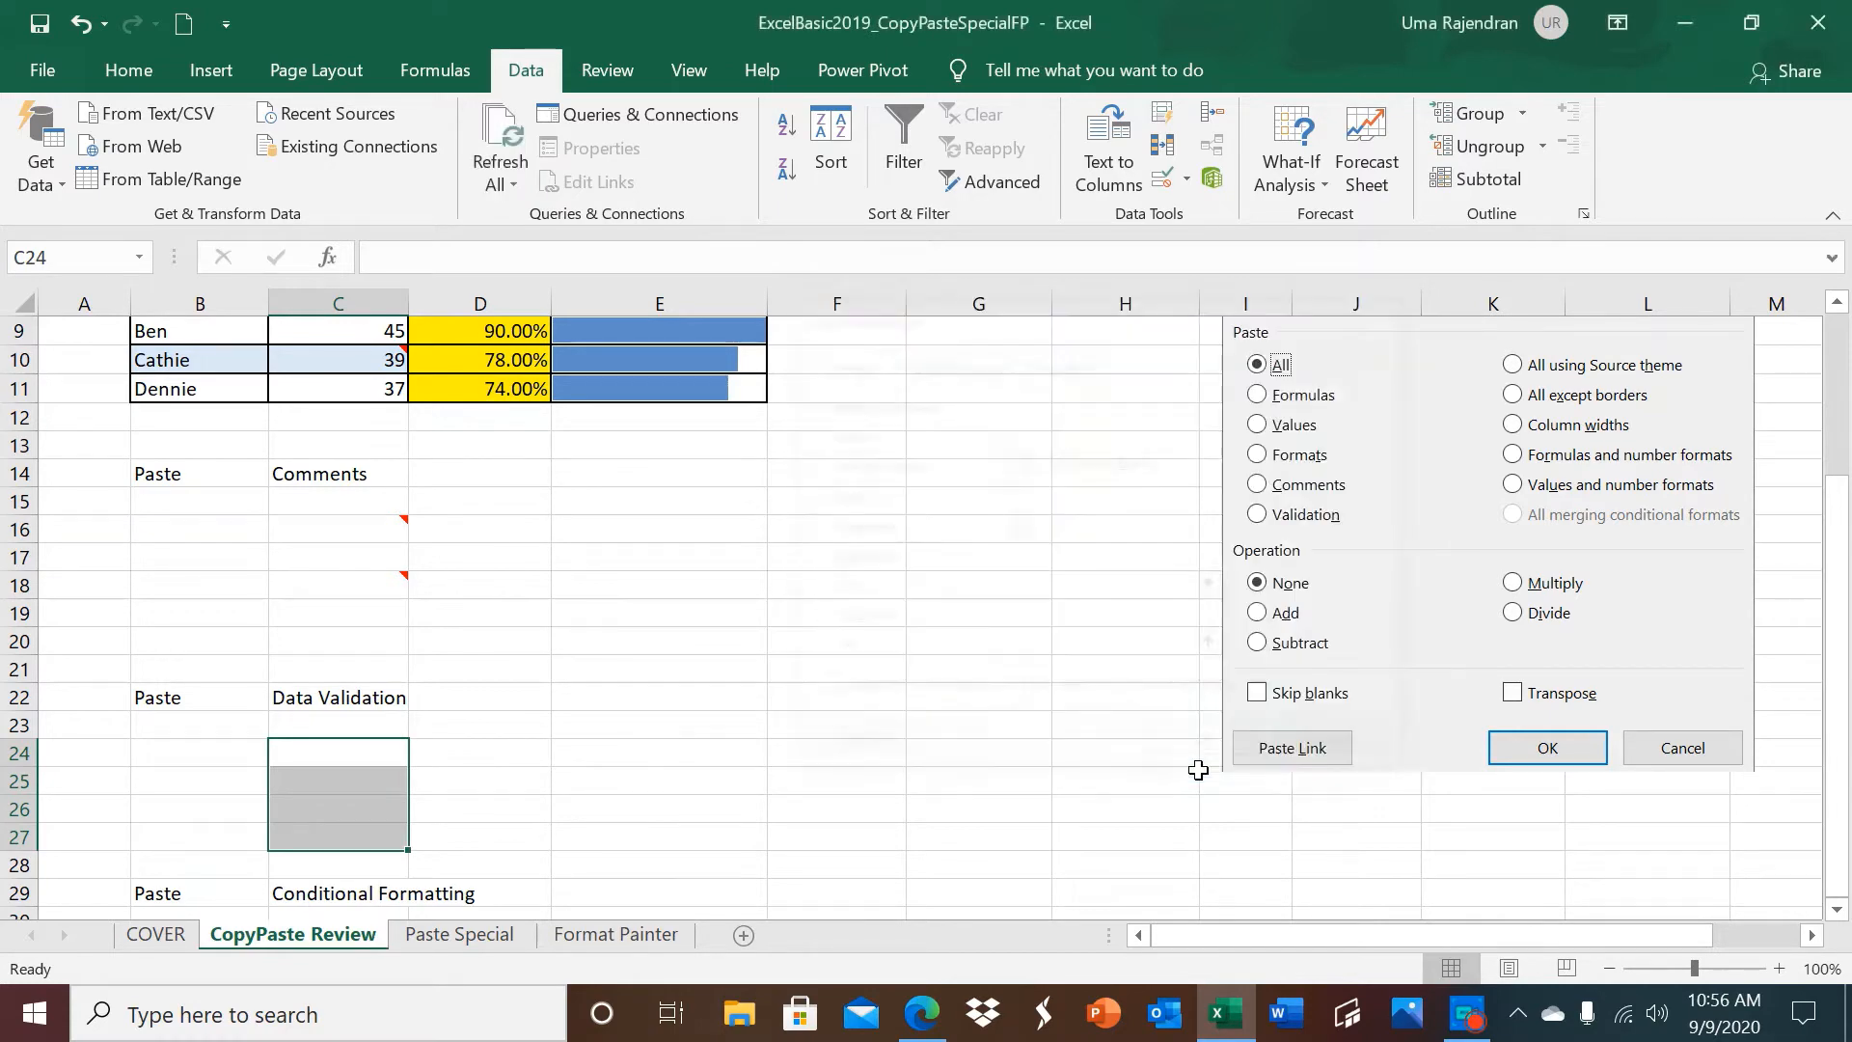
Copy the source table B7:E11 and paste it at B30 using the All merging conditional formats option.
left_click_drag(1840, 675, 1838, 579)
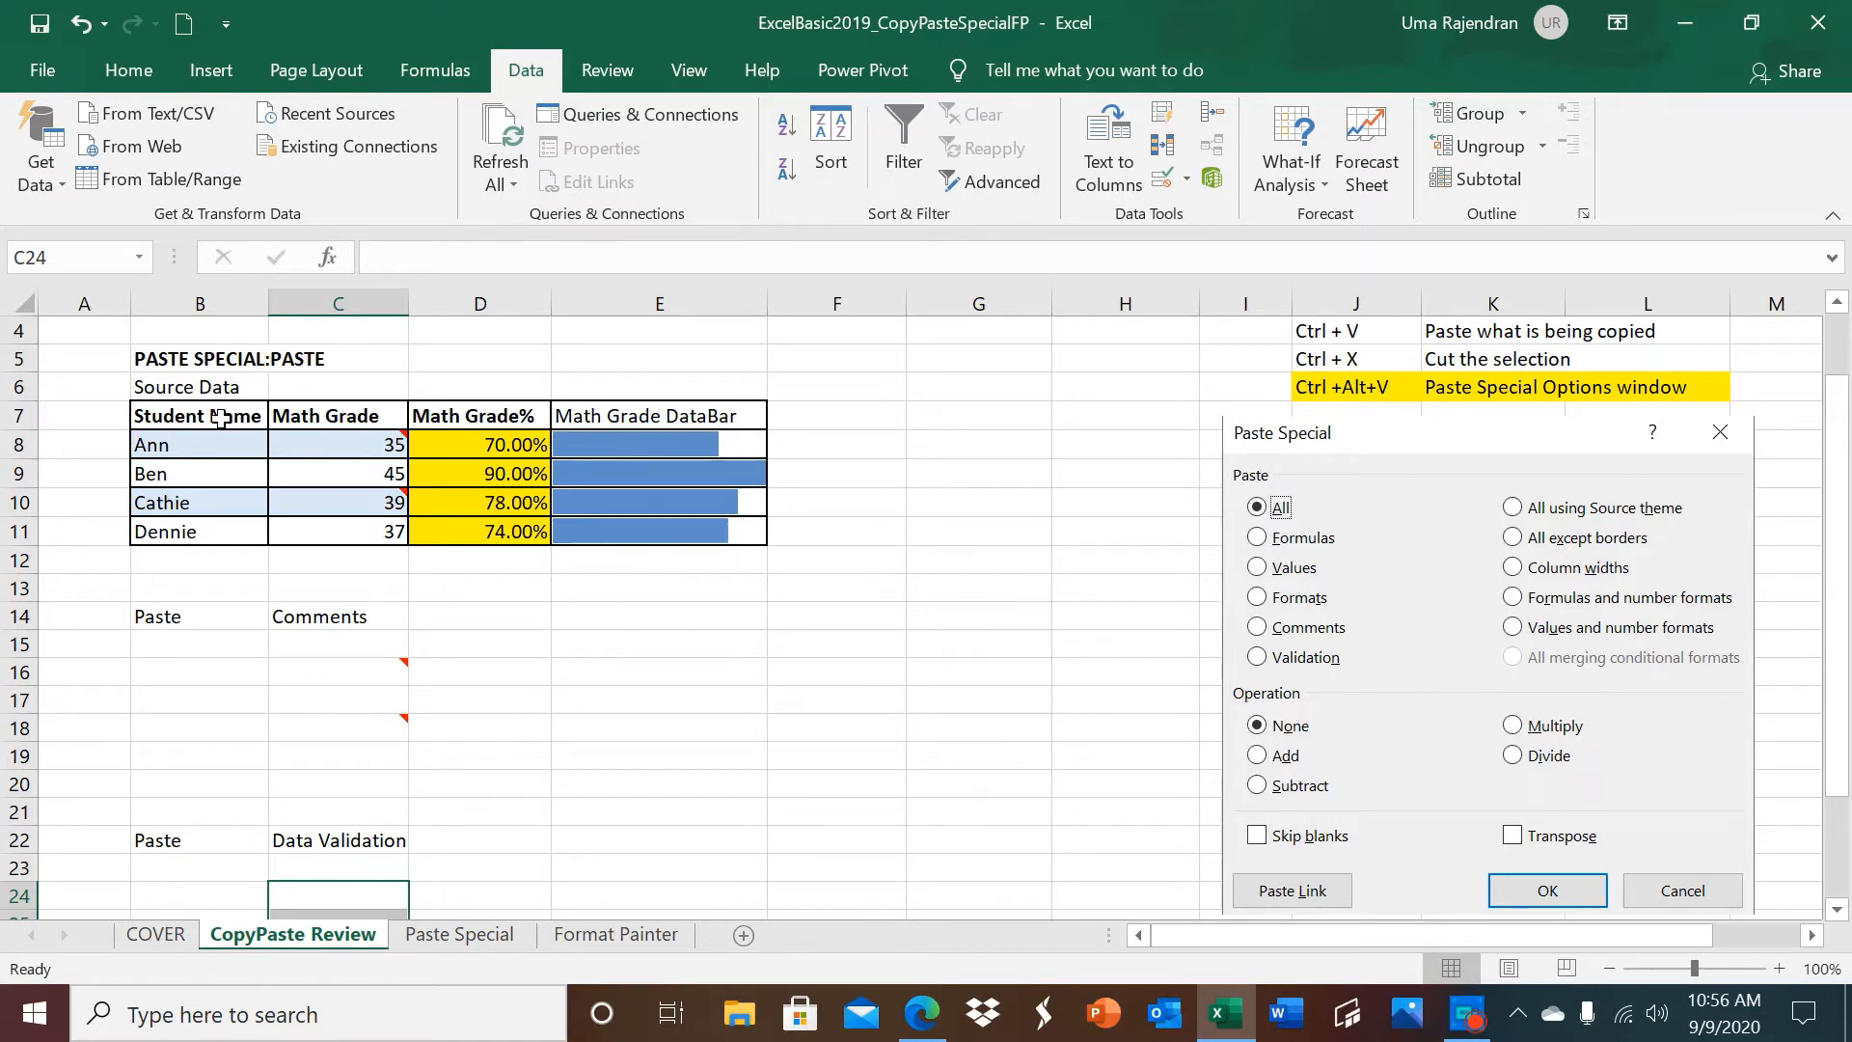
left_click_drag(241, 415, 641, 532)
key("ctrl+c")
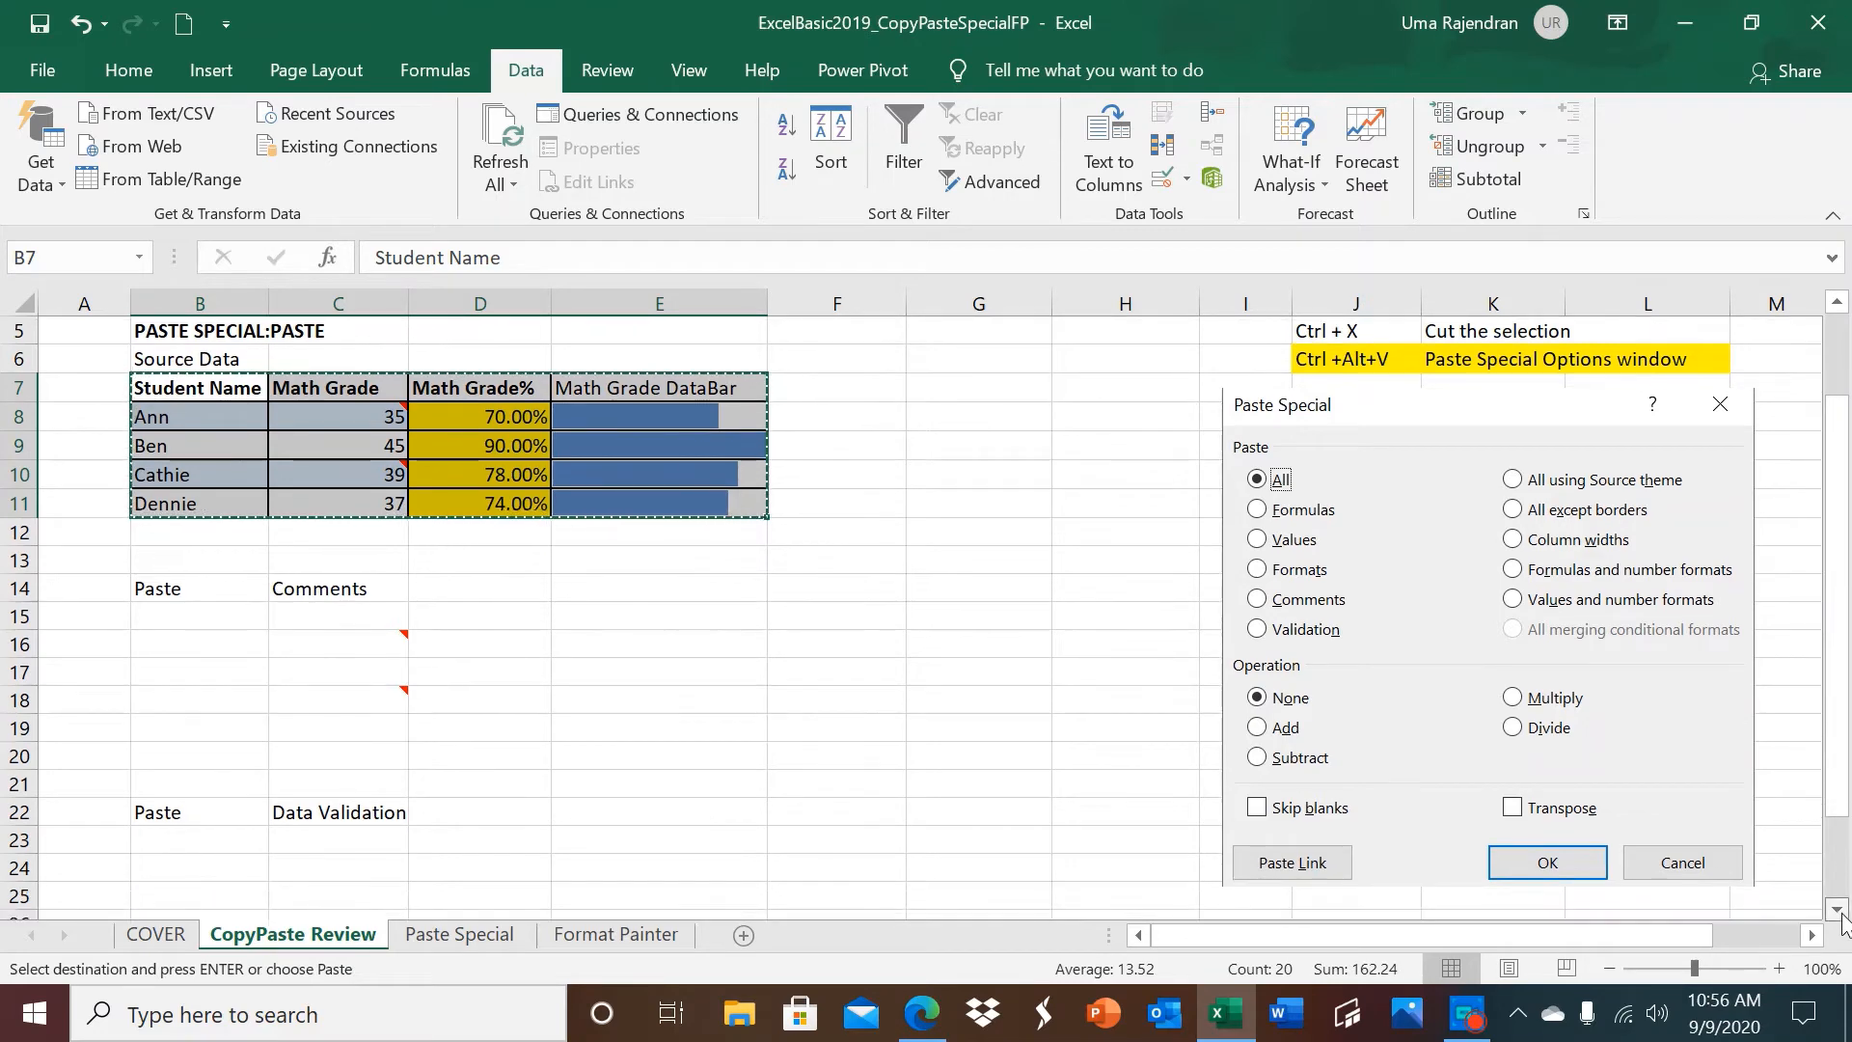
scroll(1841, 913, "down", 6)
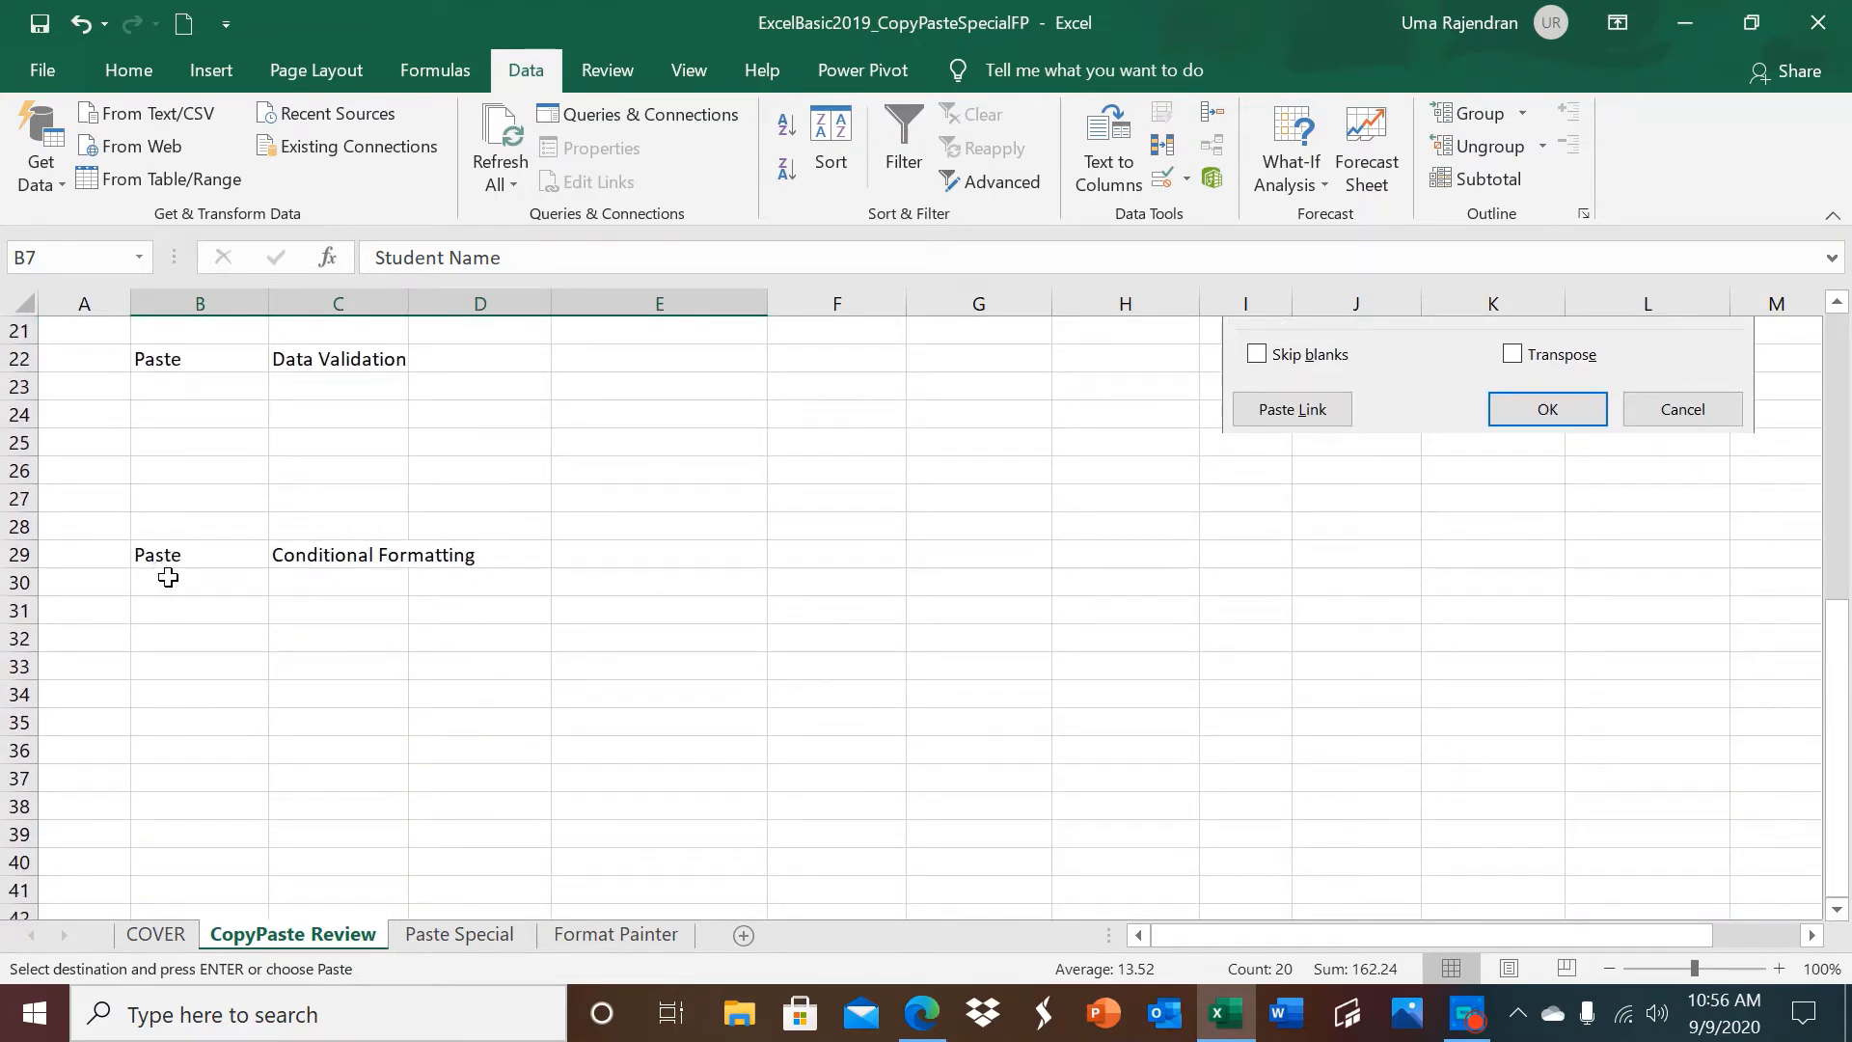
left_click(168, 577)
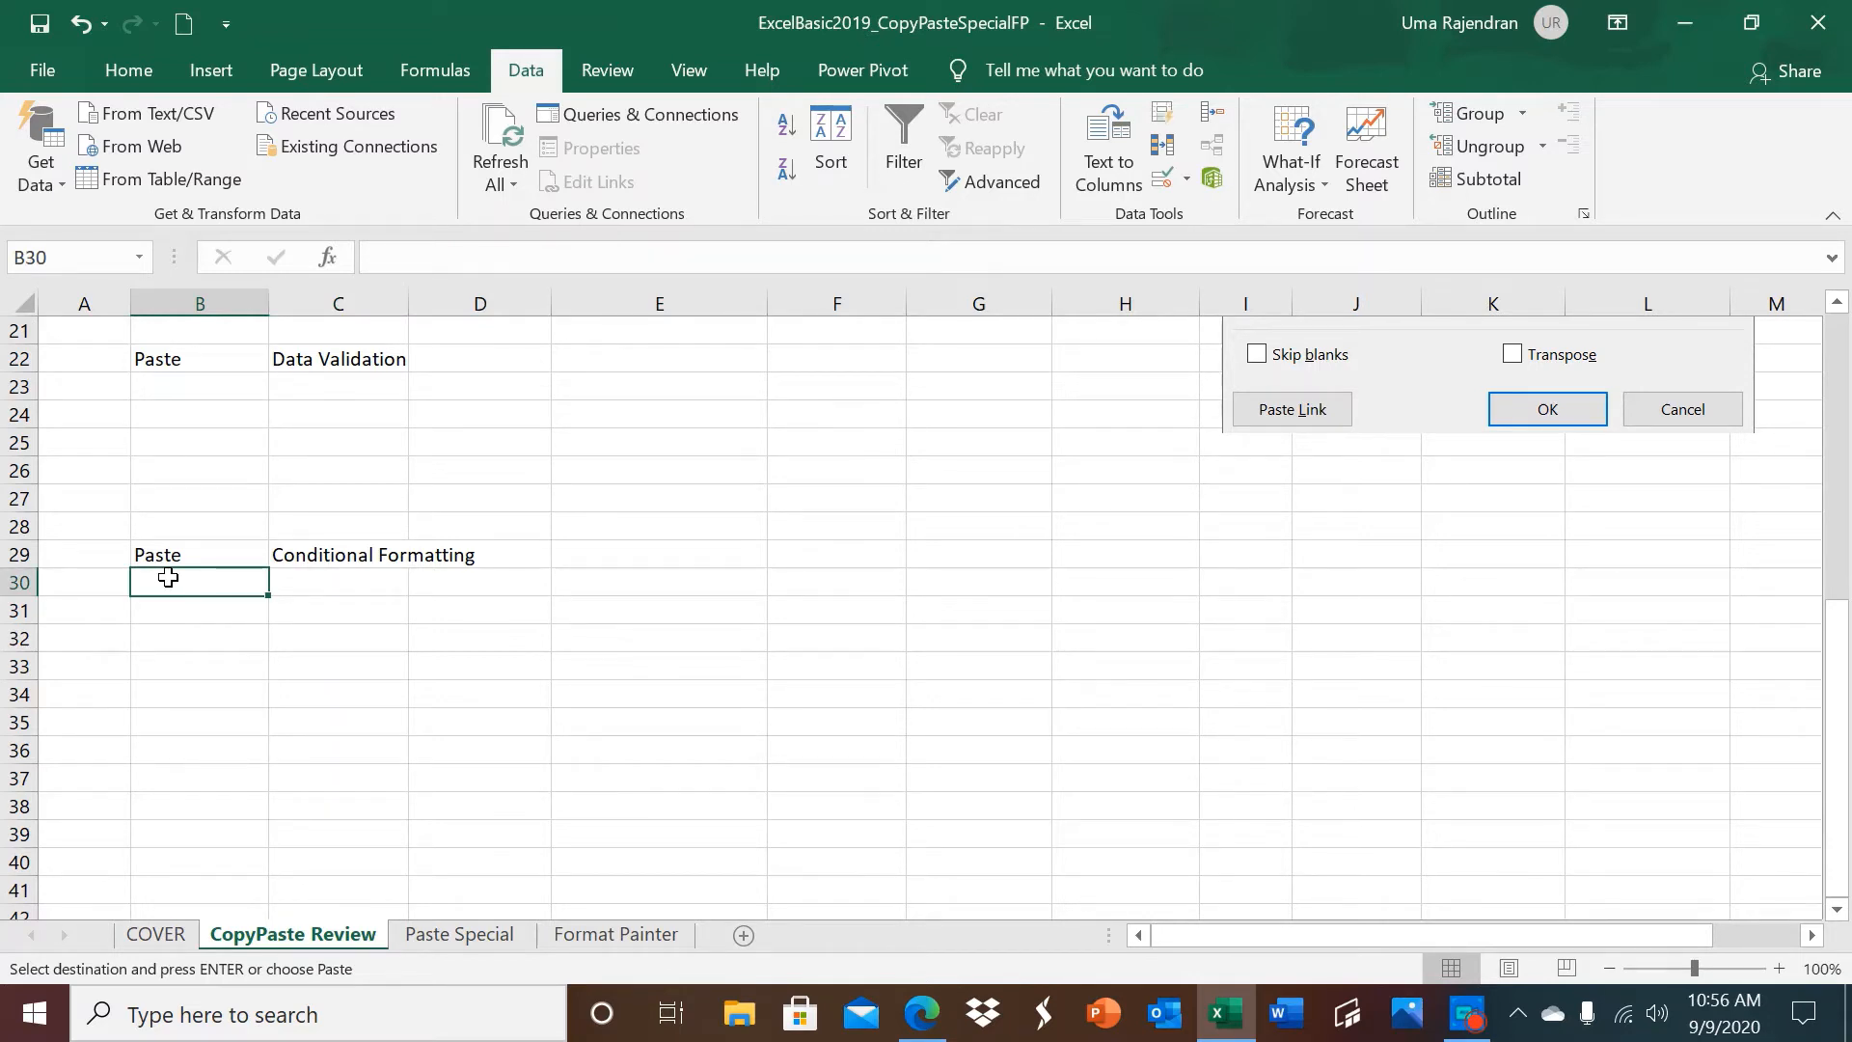
key("ctrl+alt+v")
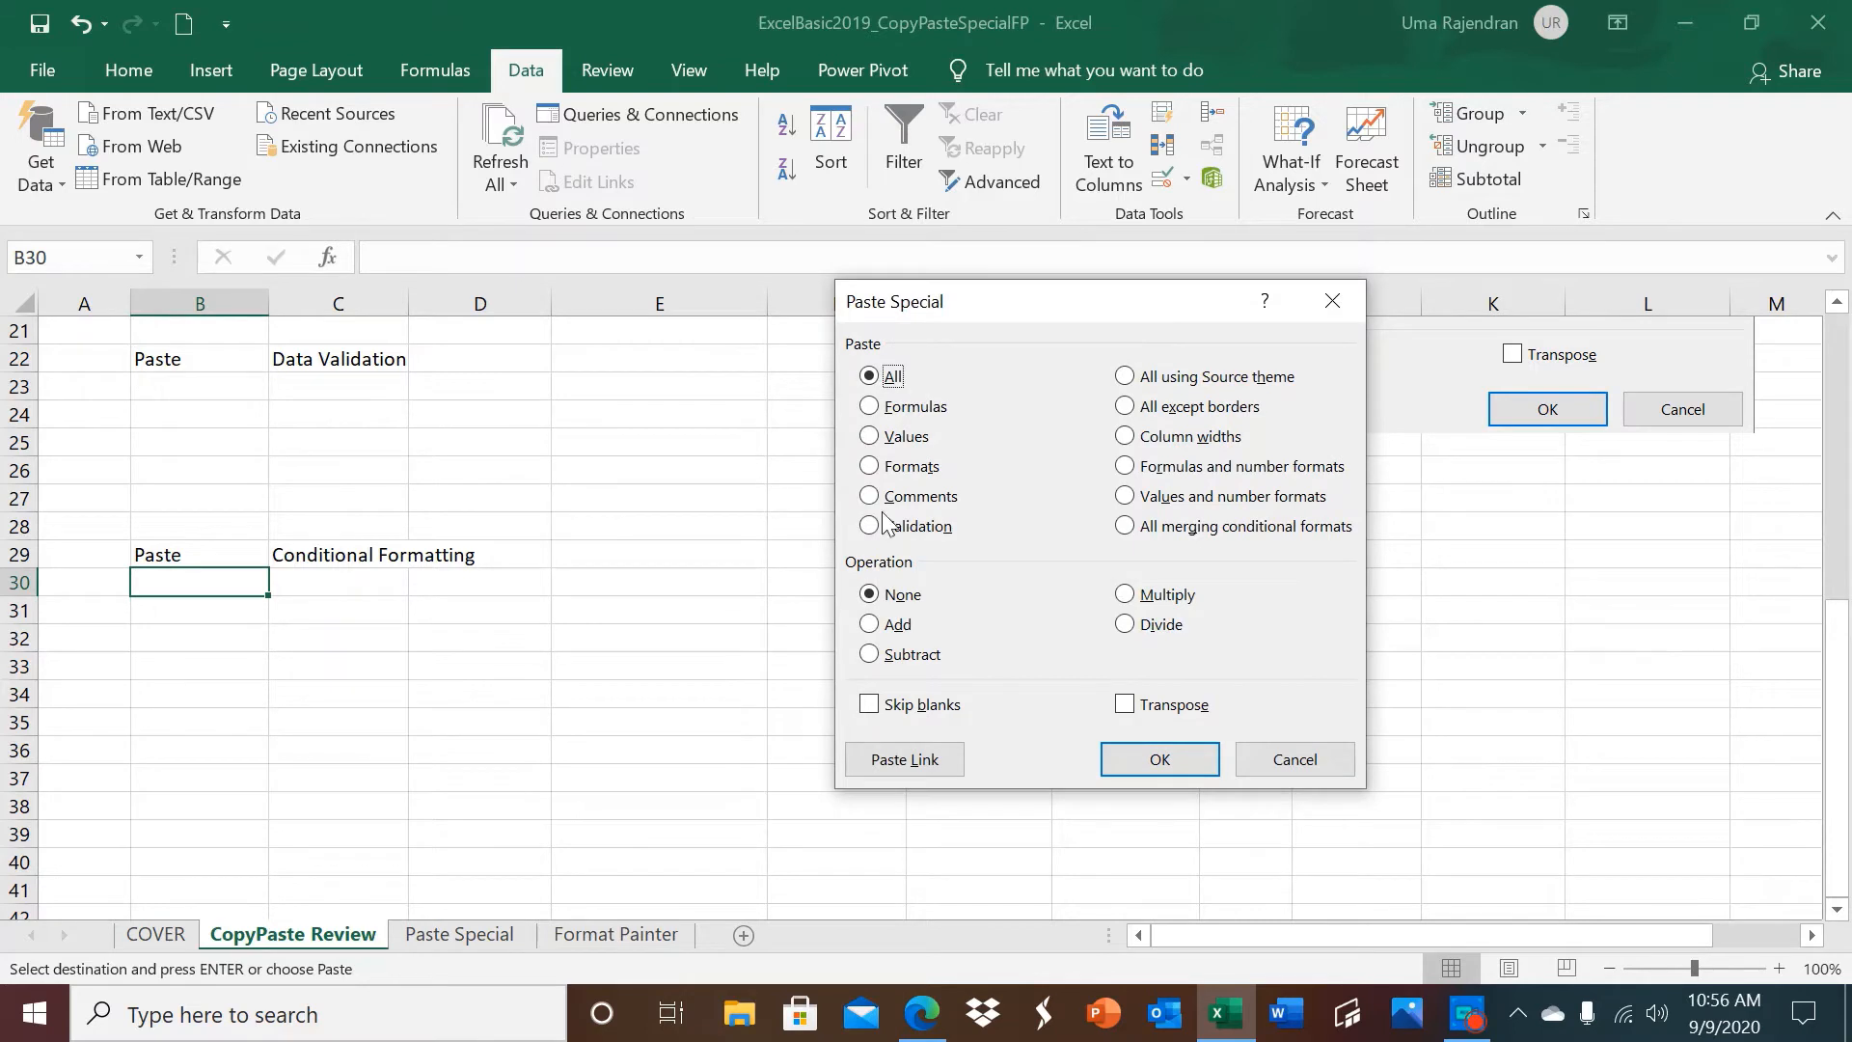
left_click(1126, 529)
key("Return")
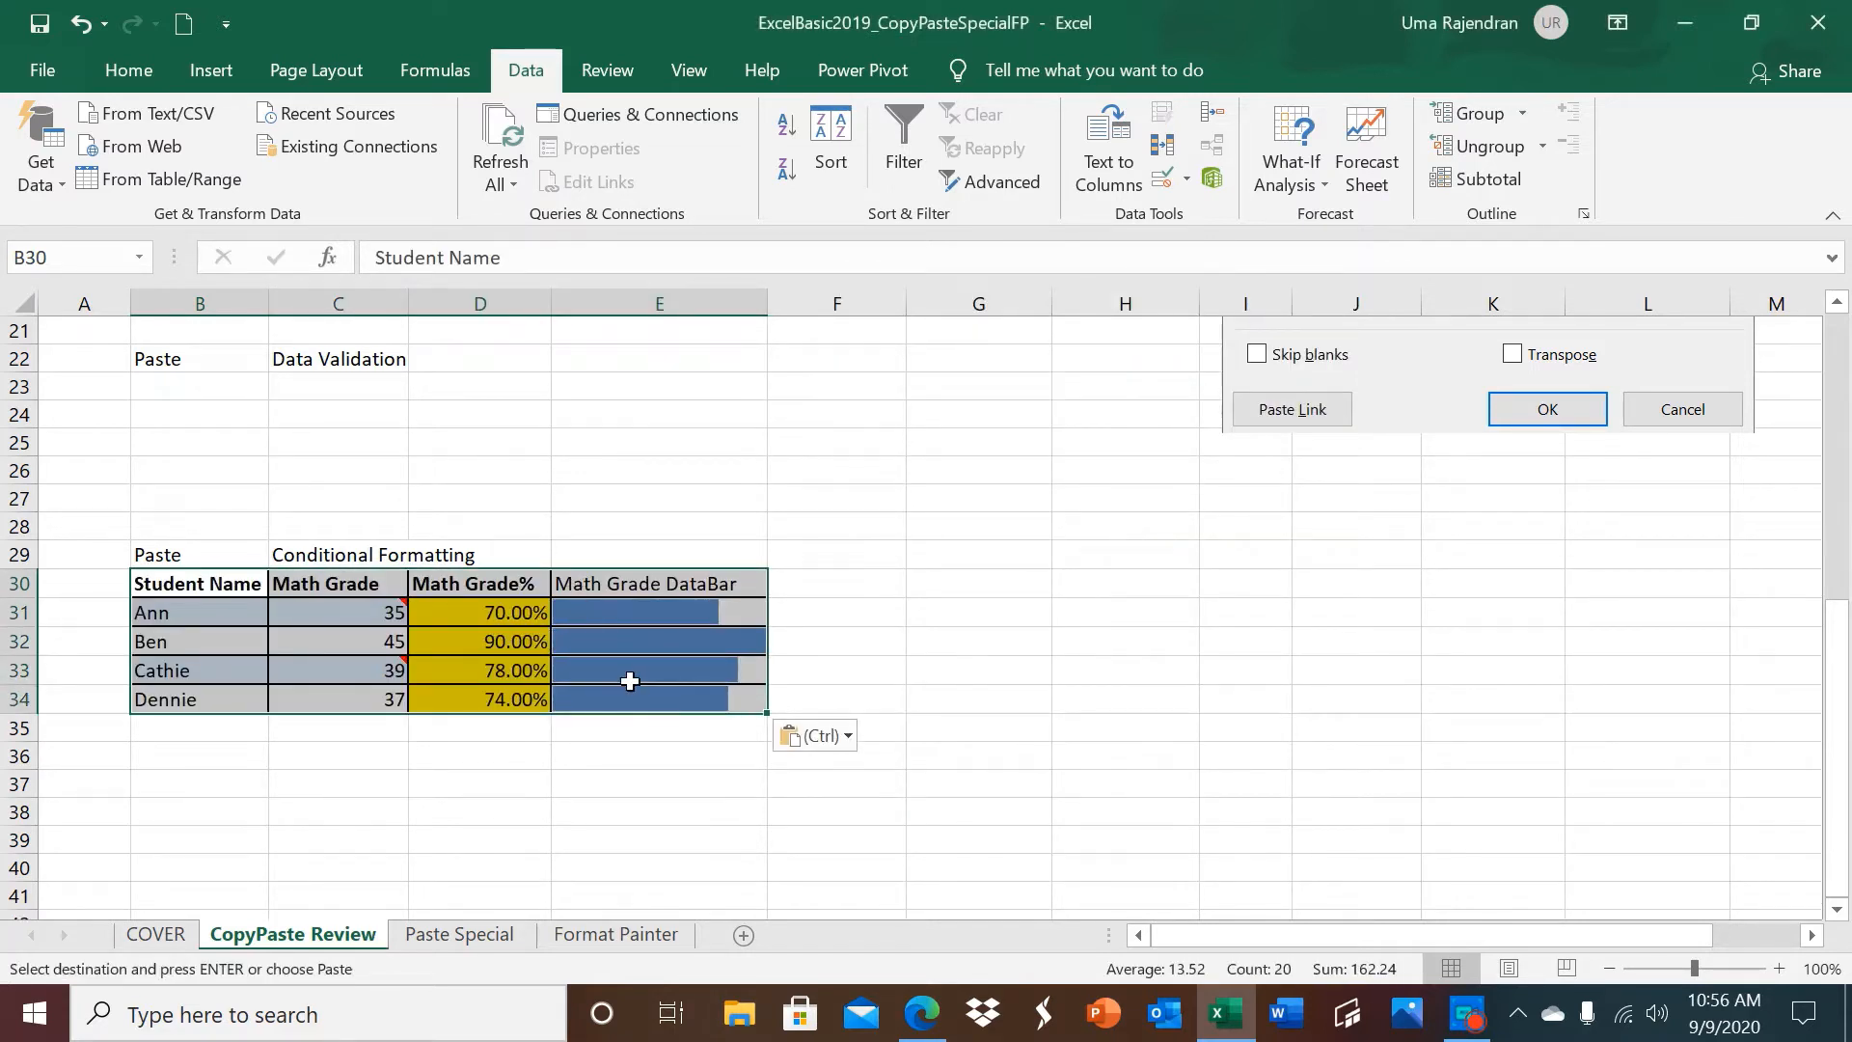
Check the comments and conditional formatting of the table pasted at B30.
left_click(841, 616)
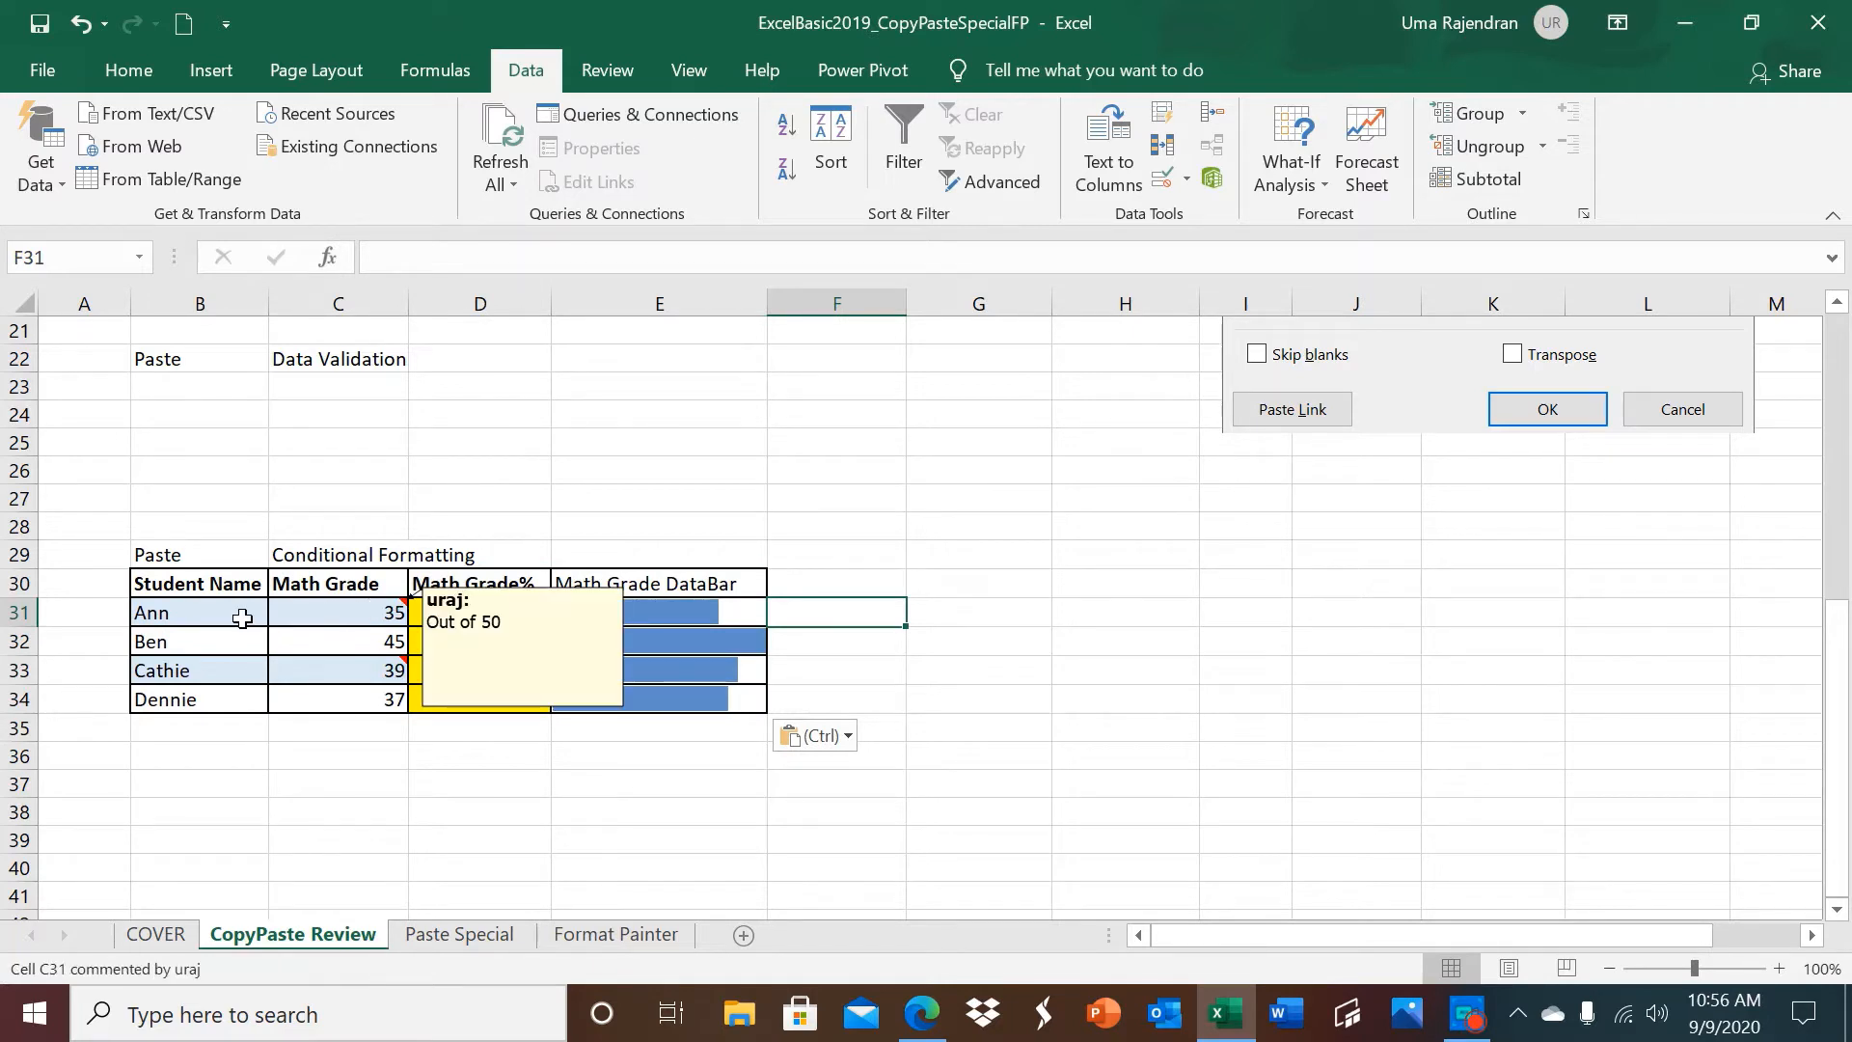
mouse_move(371, 662)
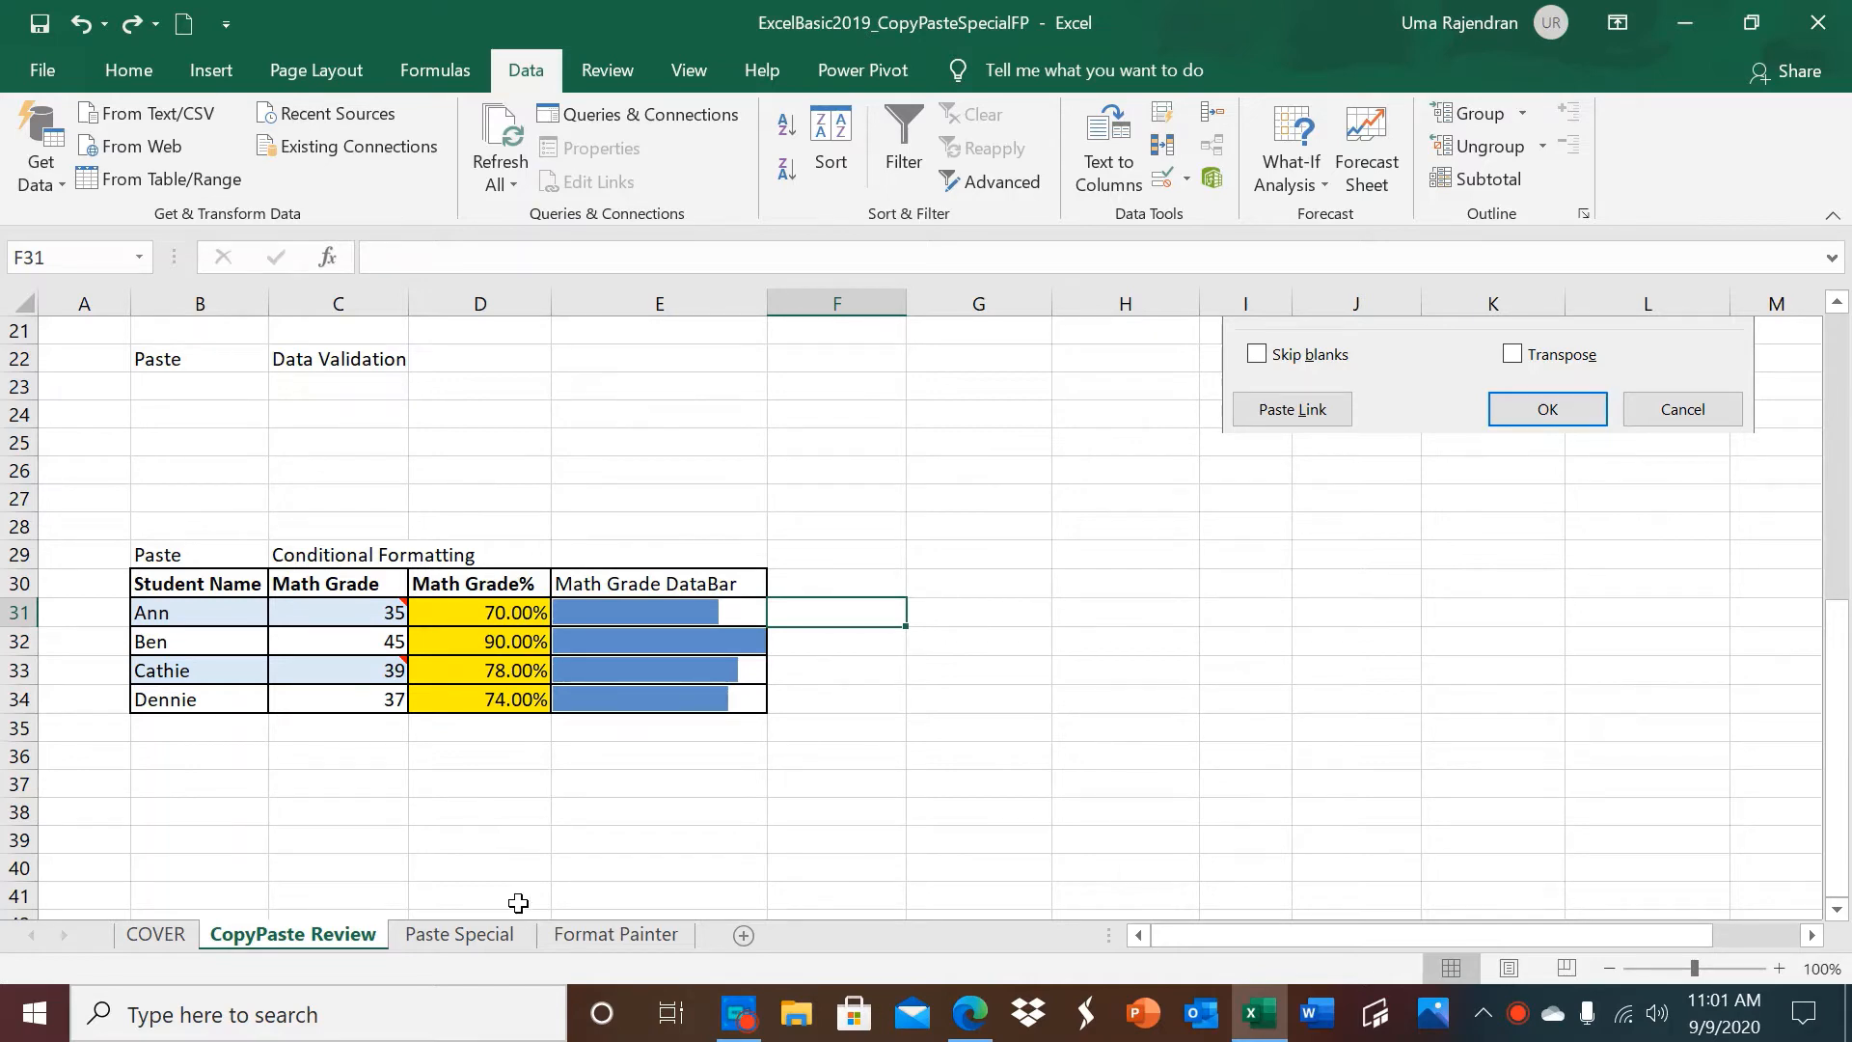
On the Paste Special sheet, copy the Numbers values B10:B15 and paste them onto B19 using the Add operation.
left_click(515, 934)
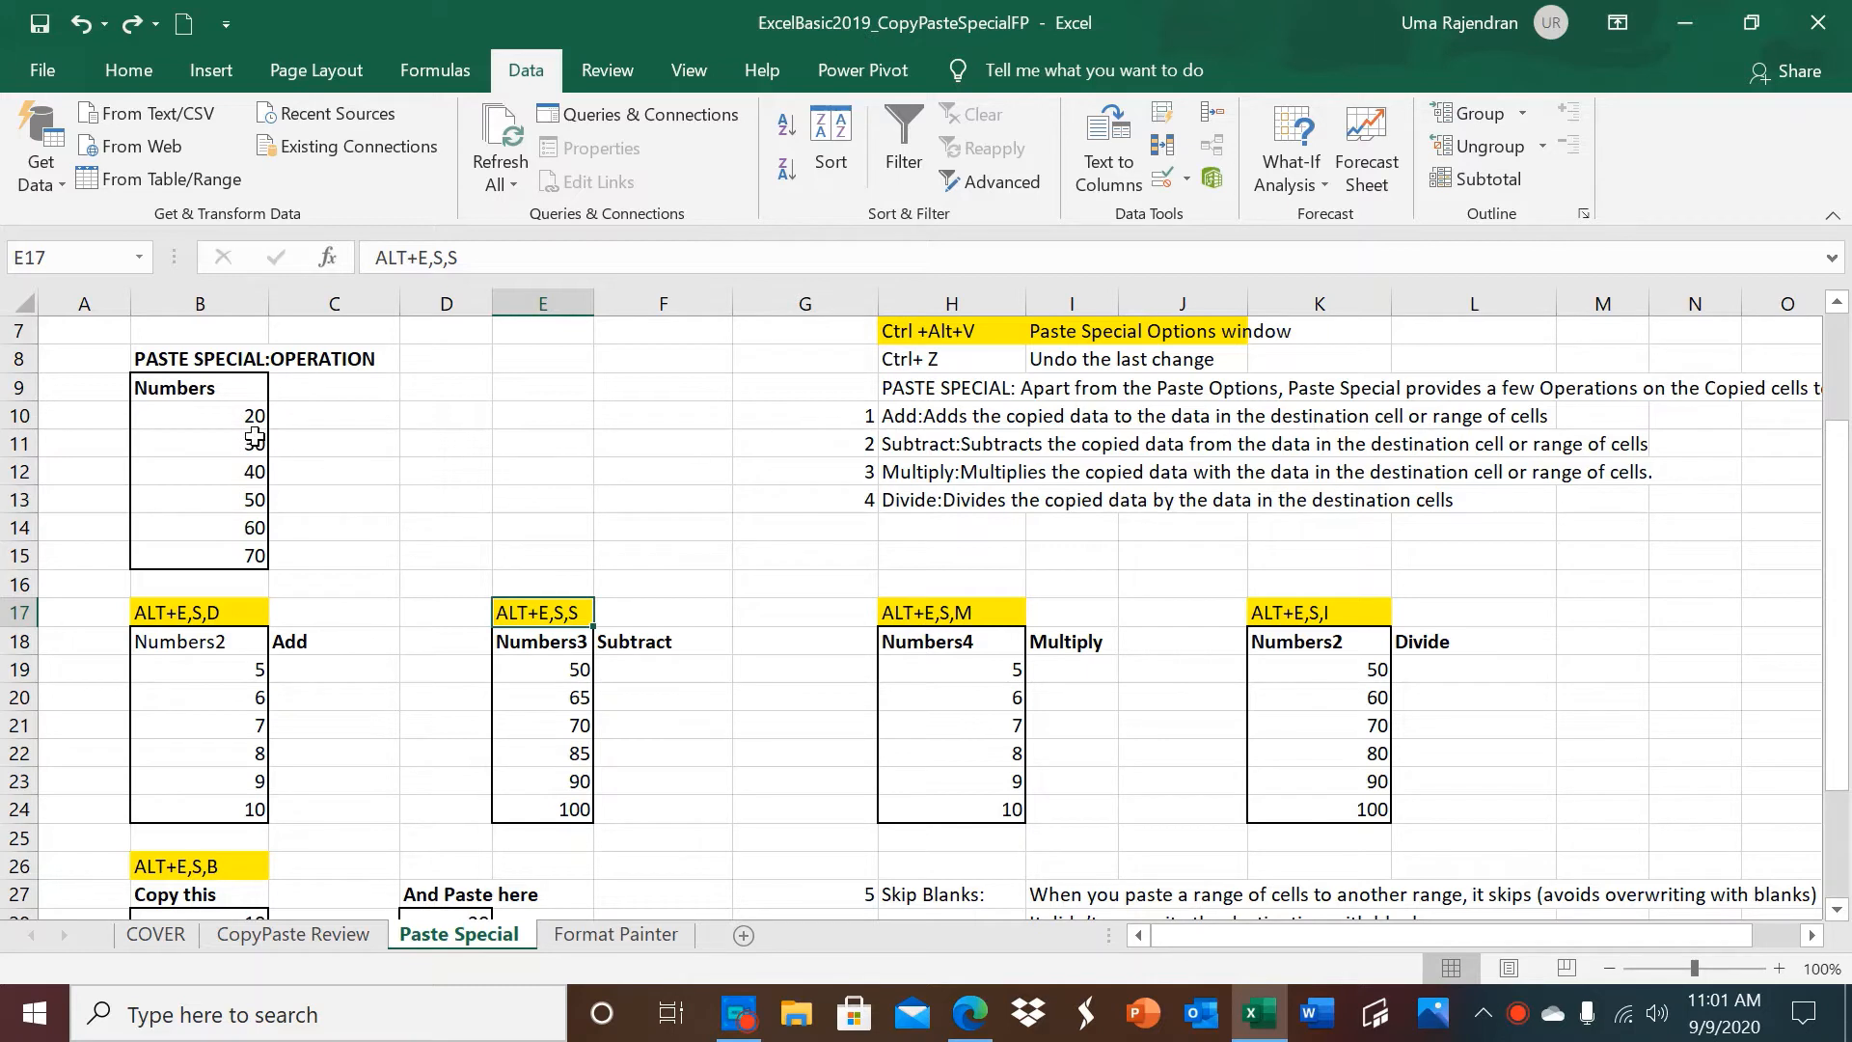
left_click(236, 419)
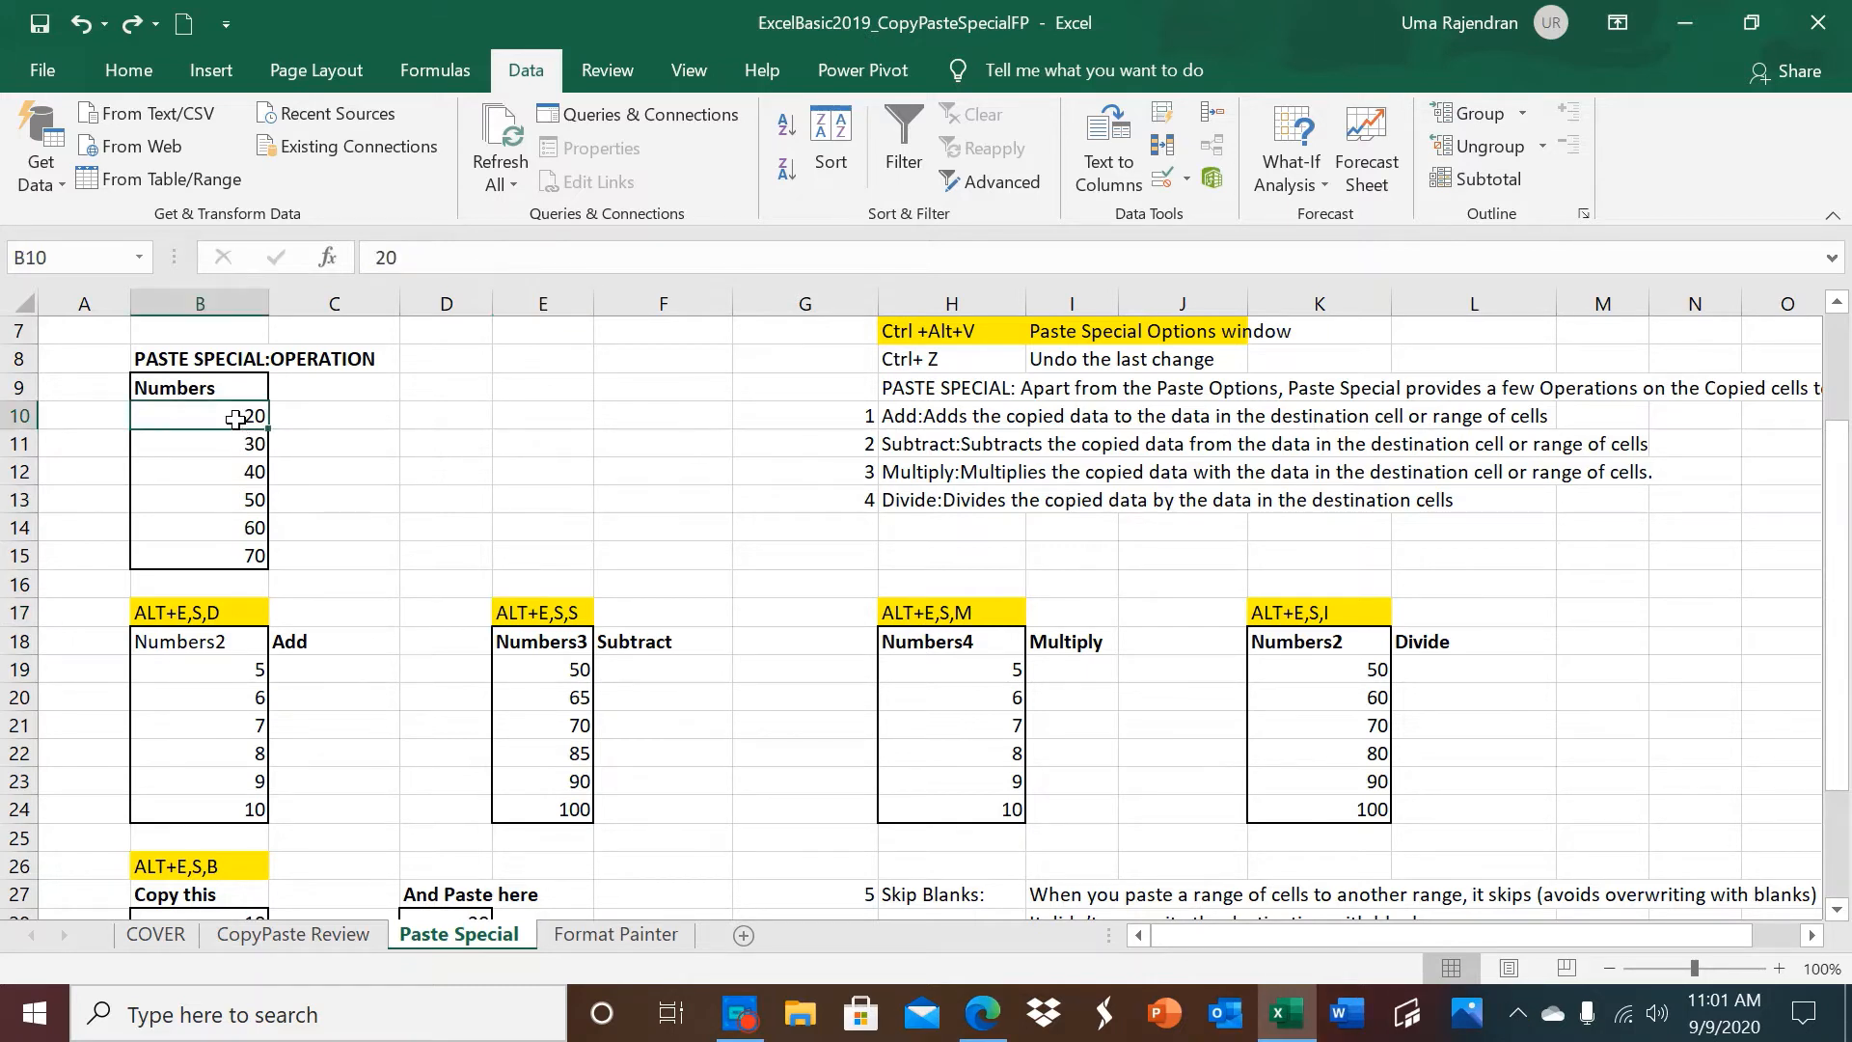
left_click_drag(235, 418, 239, 547)
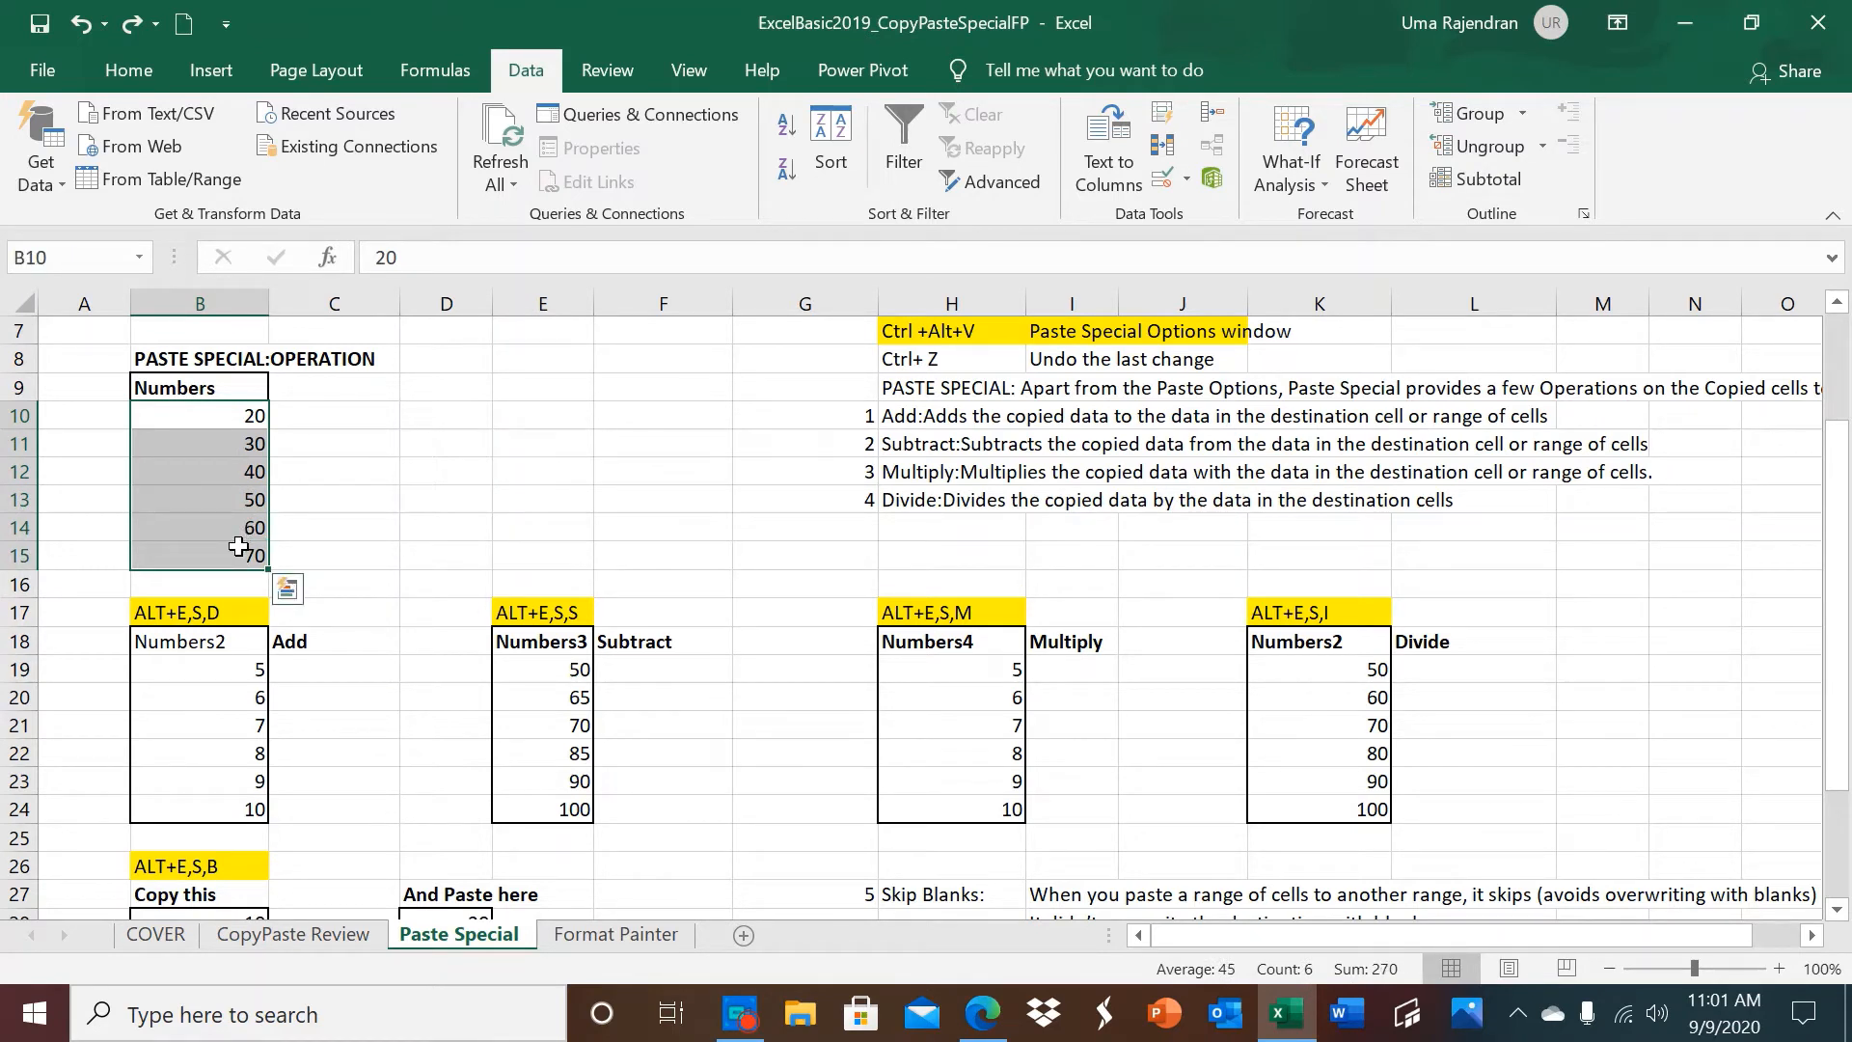
key("ctrl+c")
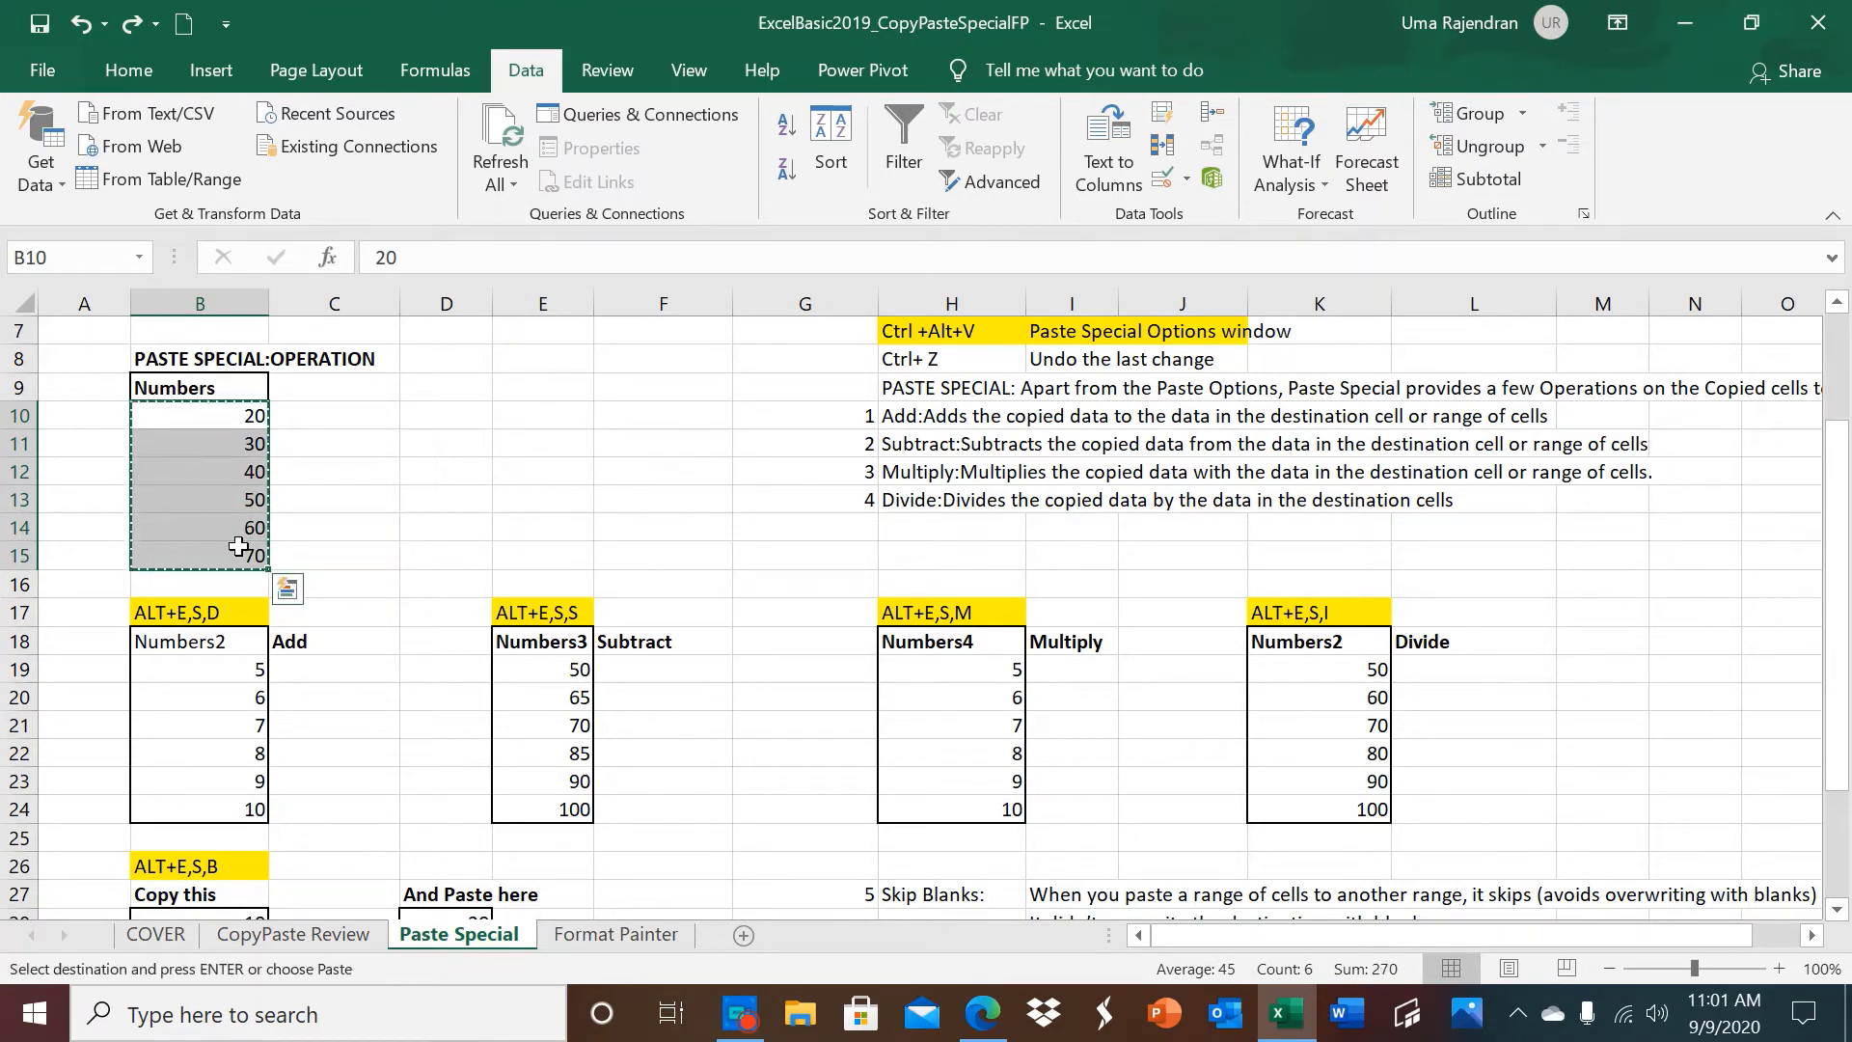
left_click(217, 672)
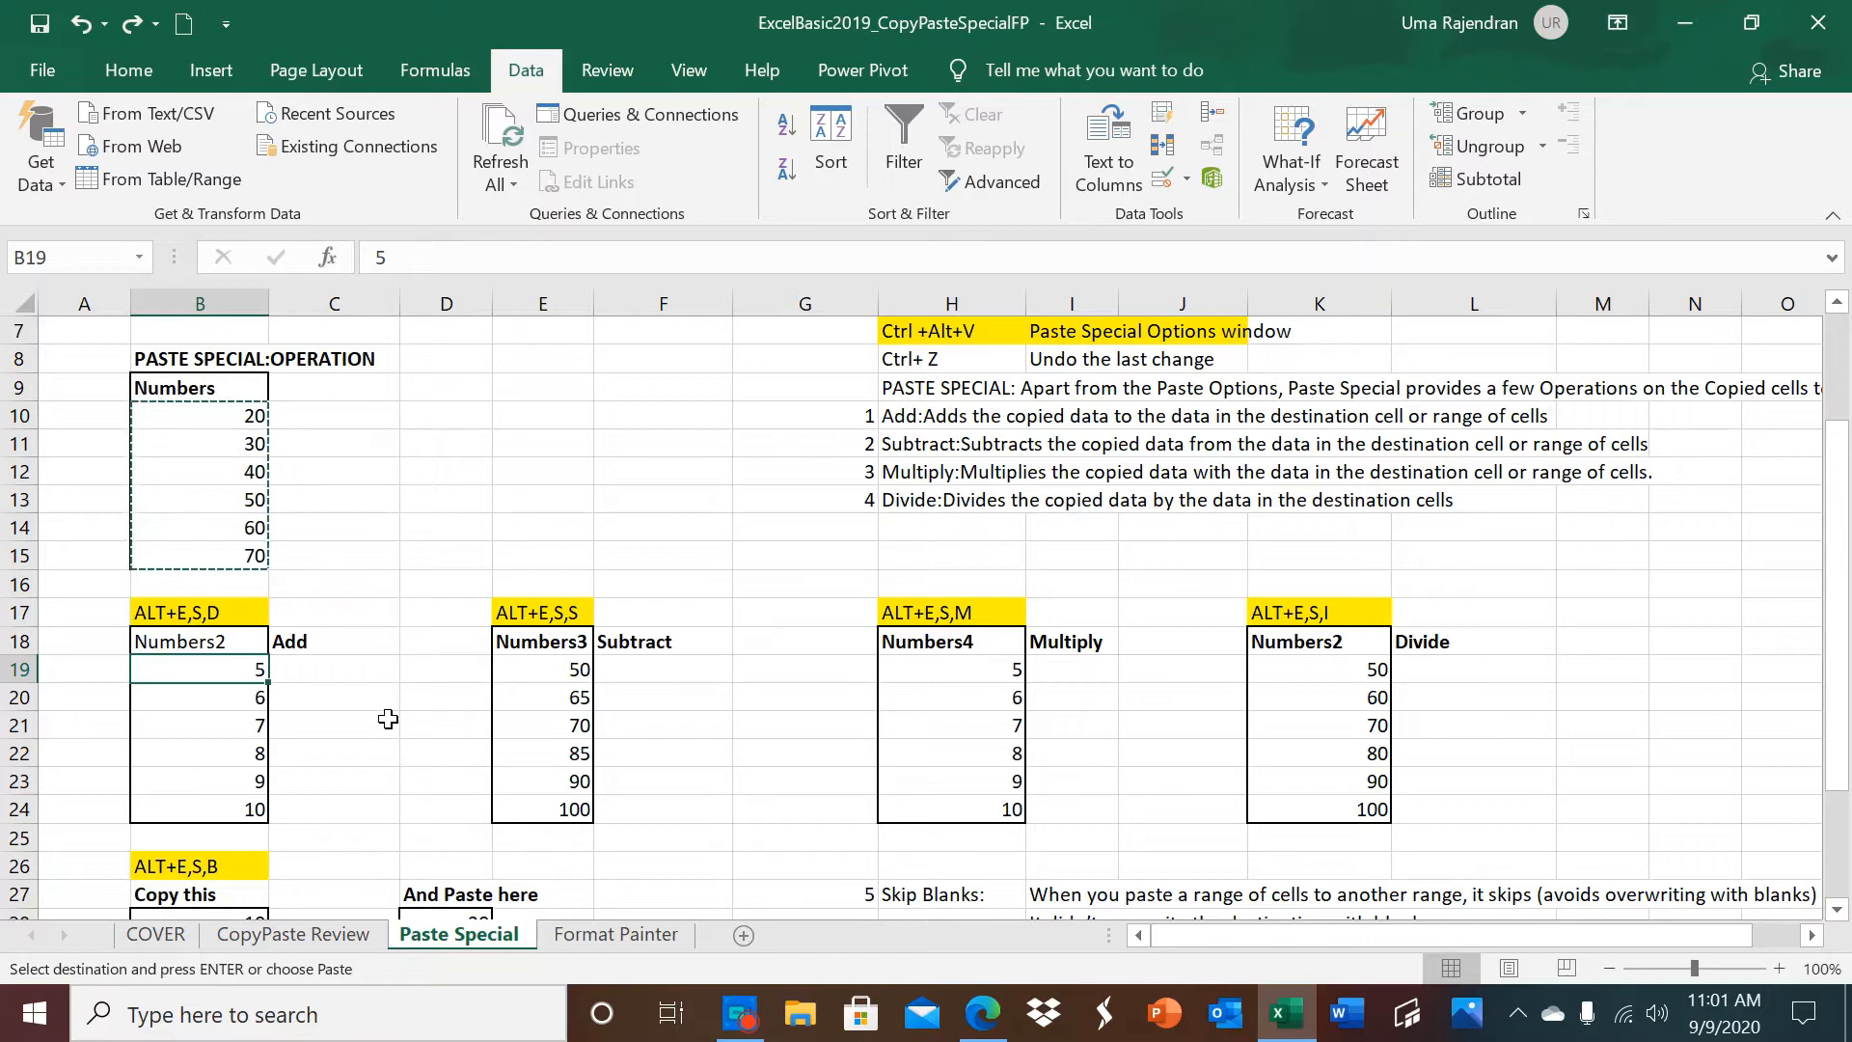
key("ctrl+alt+v")
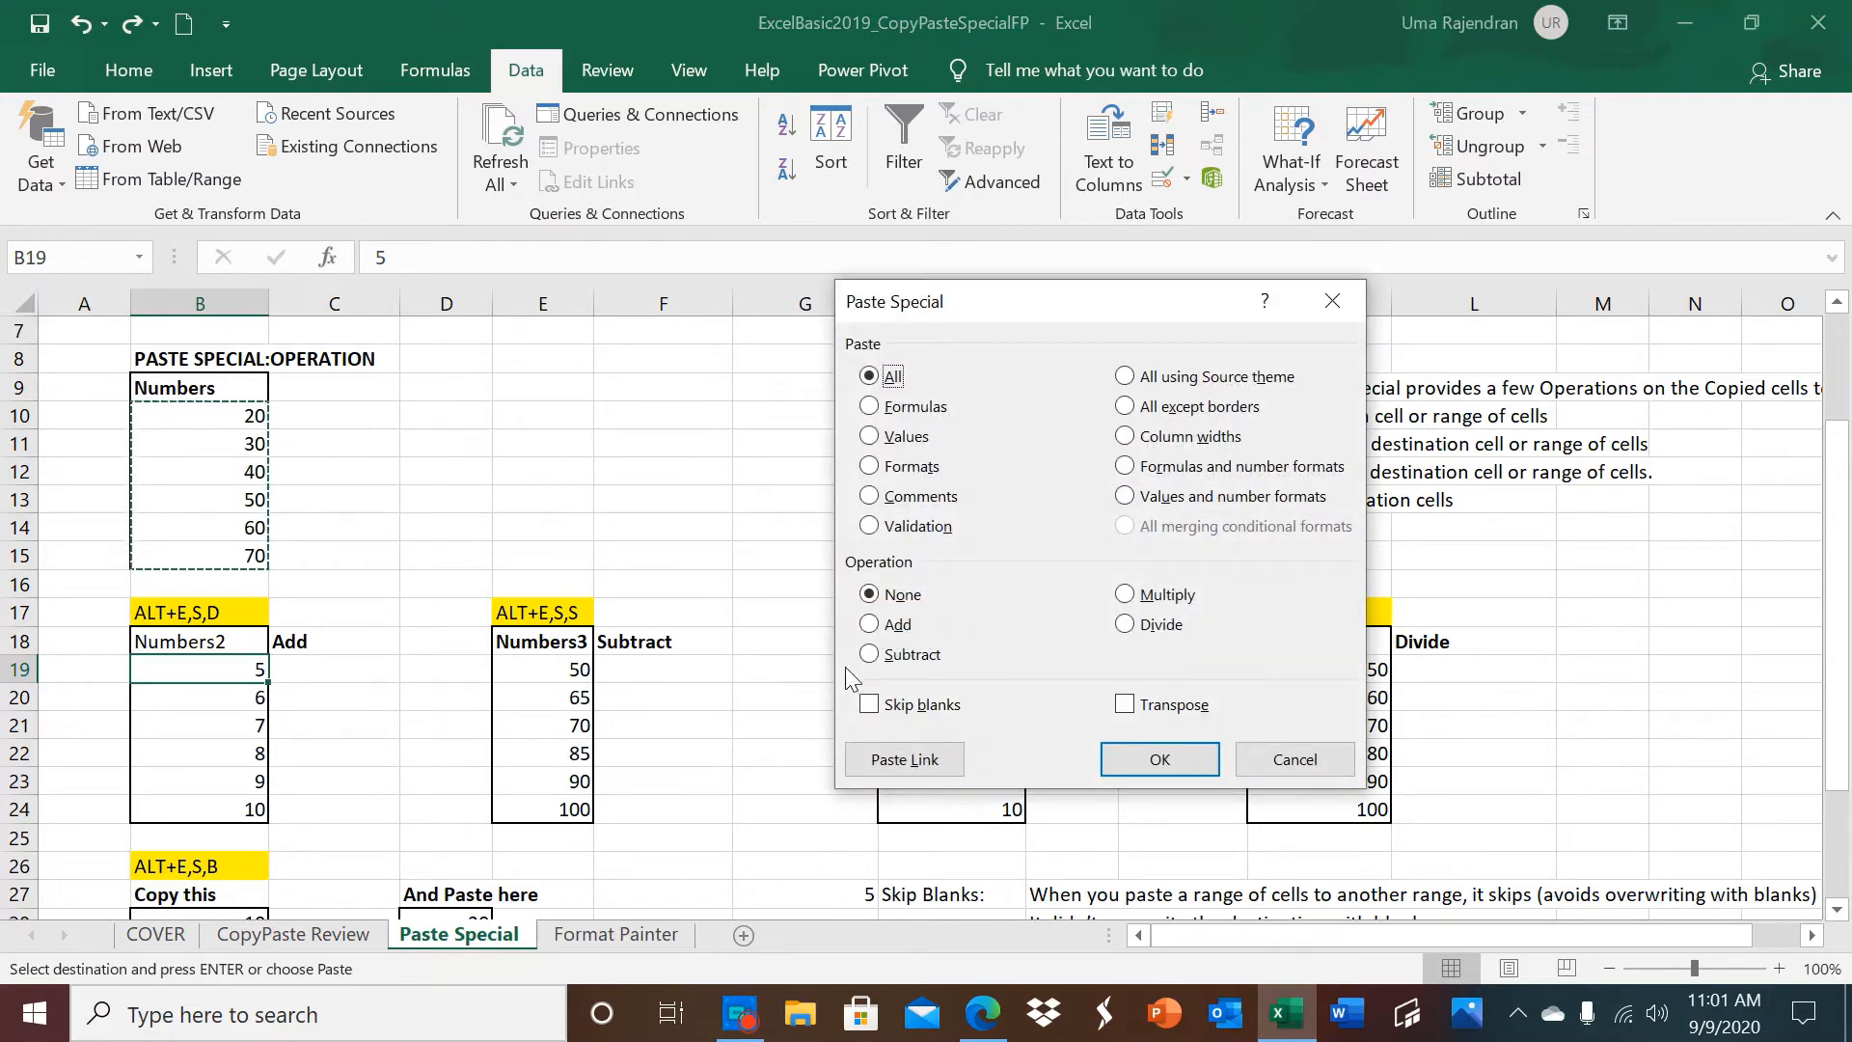
left_click(869, 624)
left_click(1139, 753)
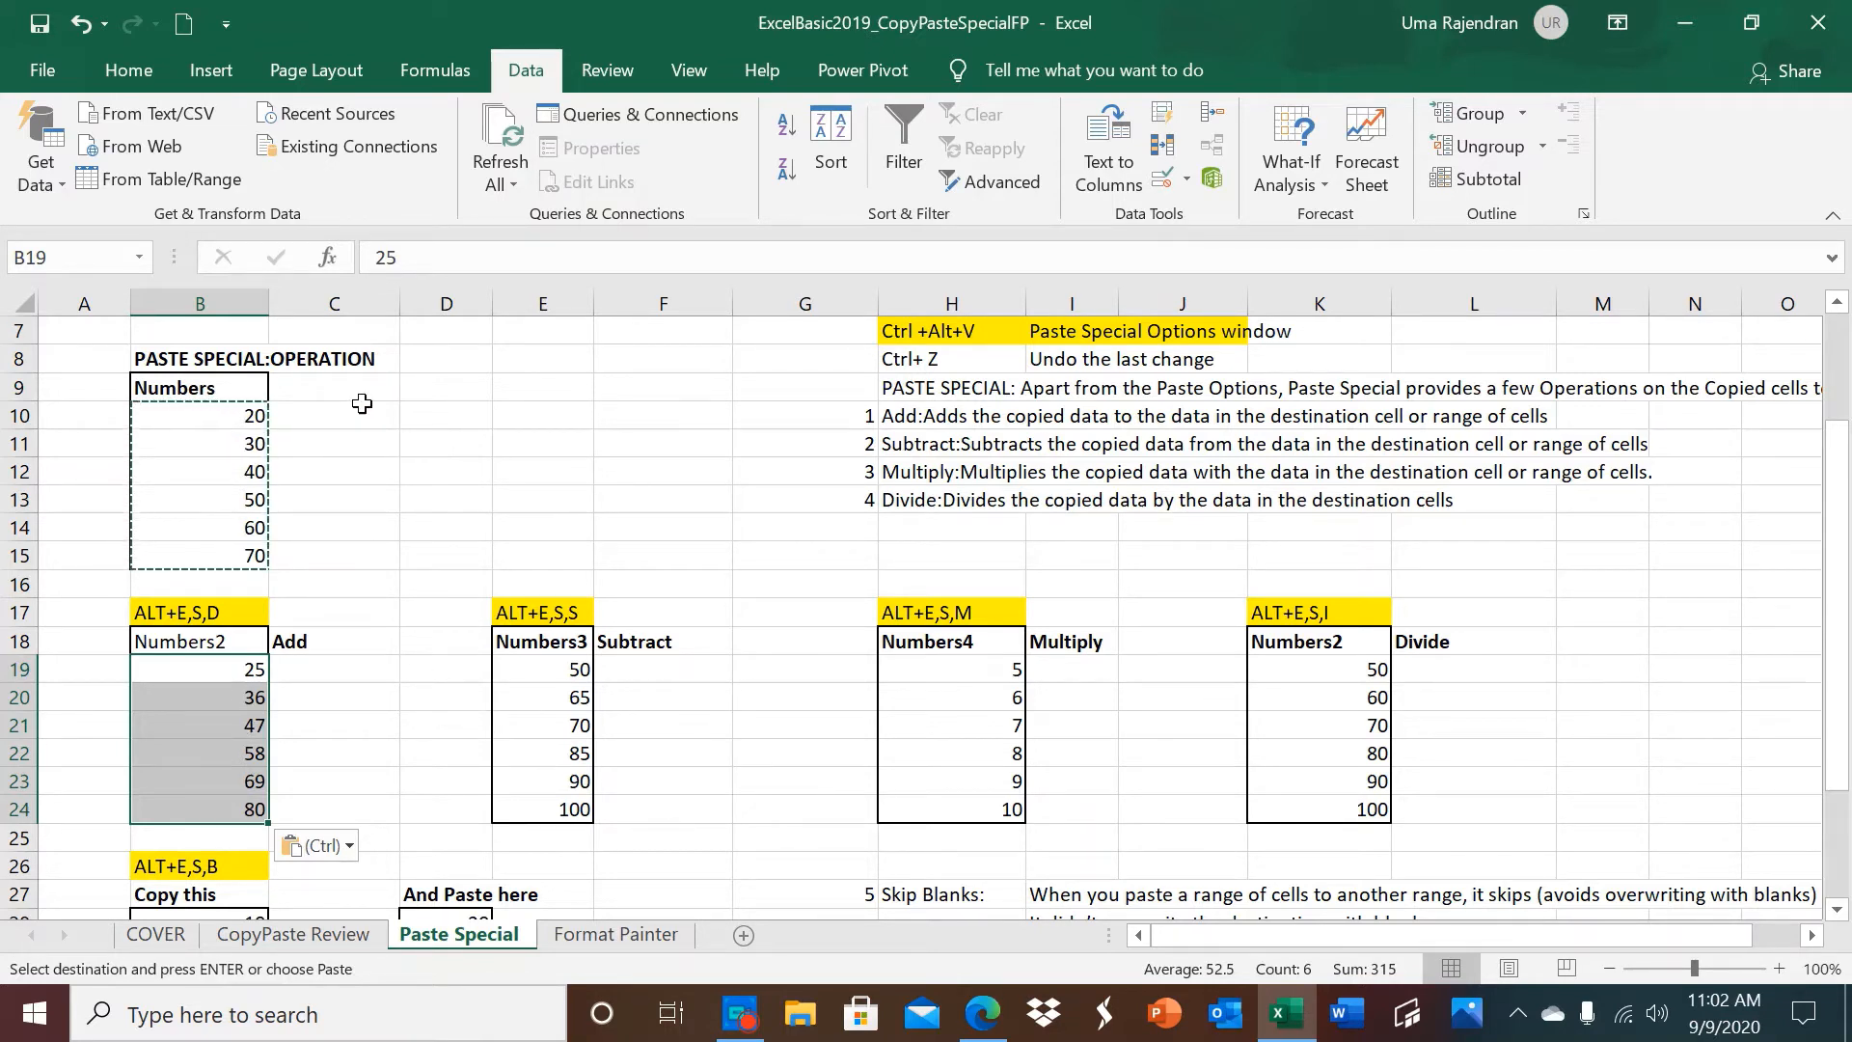
Paste the copied Numbers values onto the Numbers3 column starting at E19 using the Subtract operation.
left_click(558, 675)
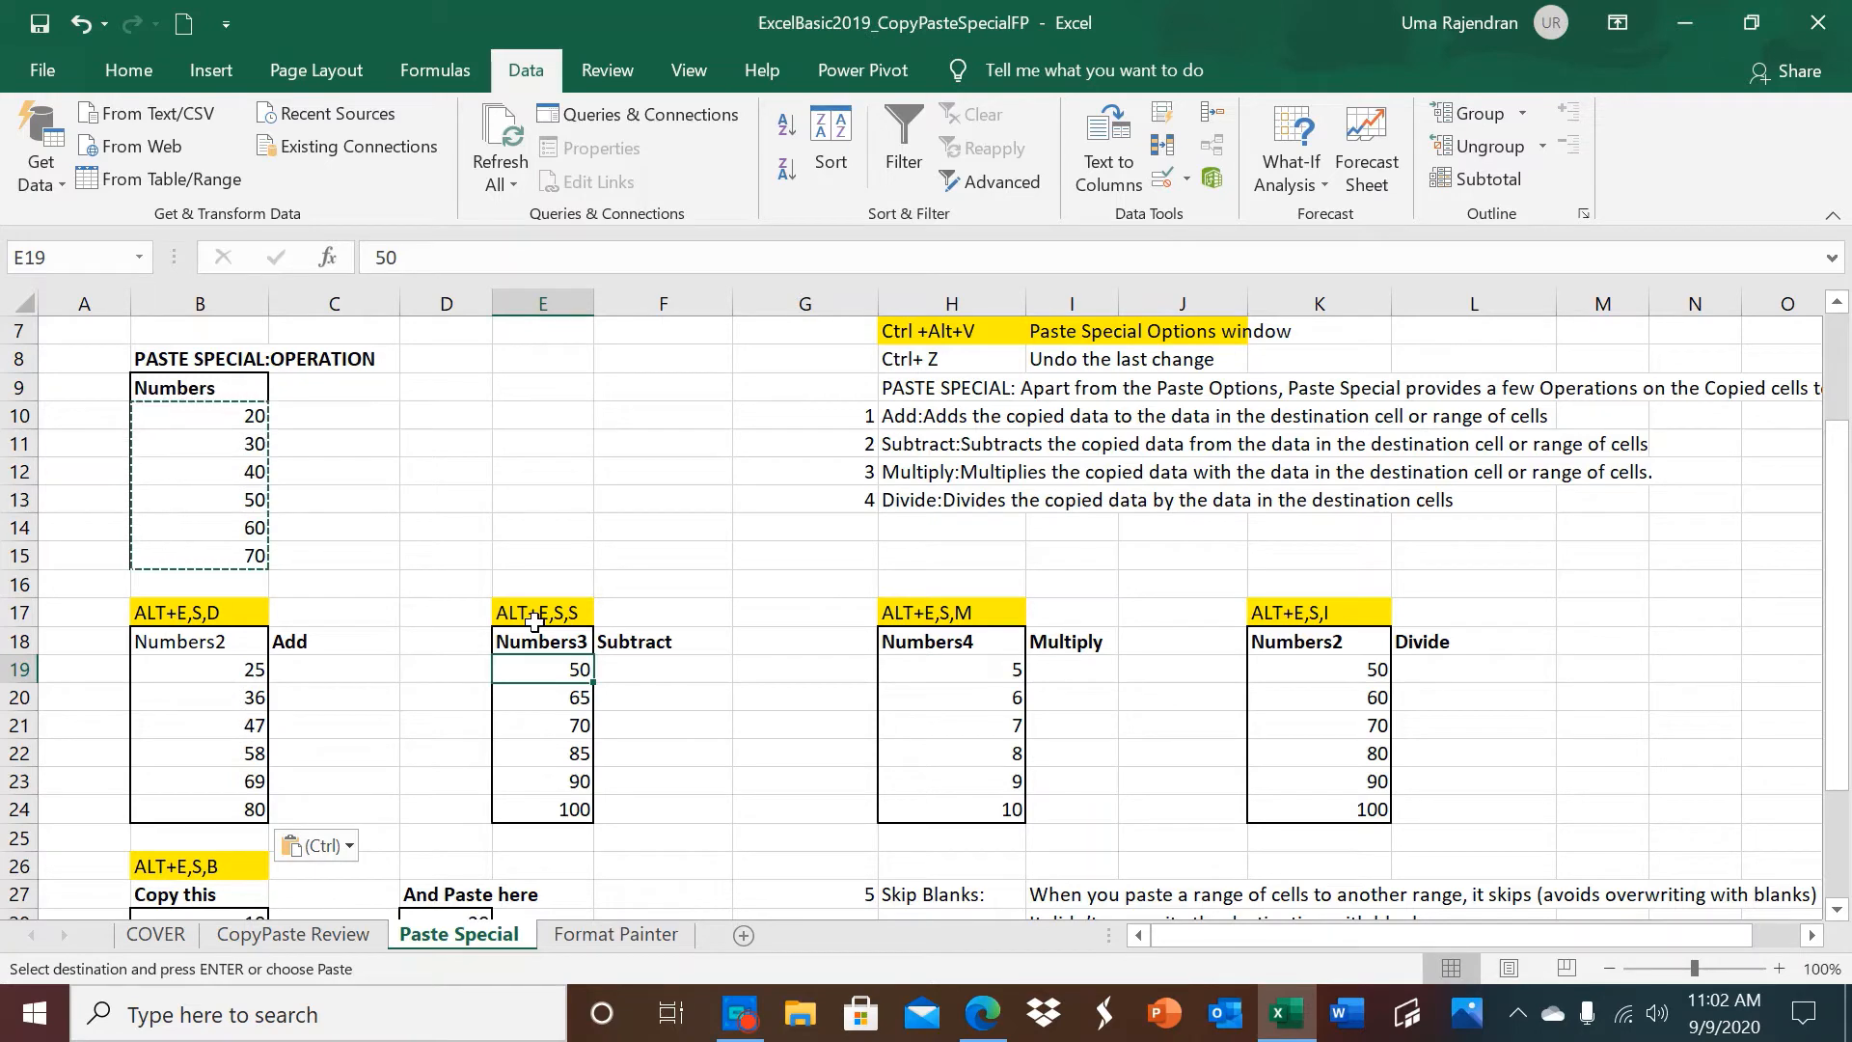
key("alt")
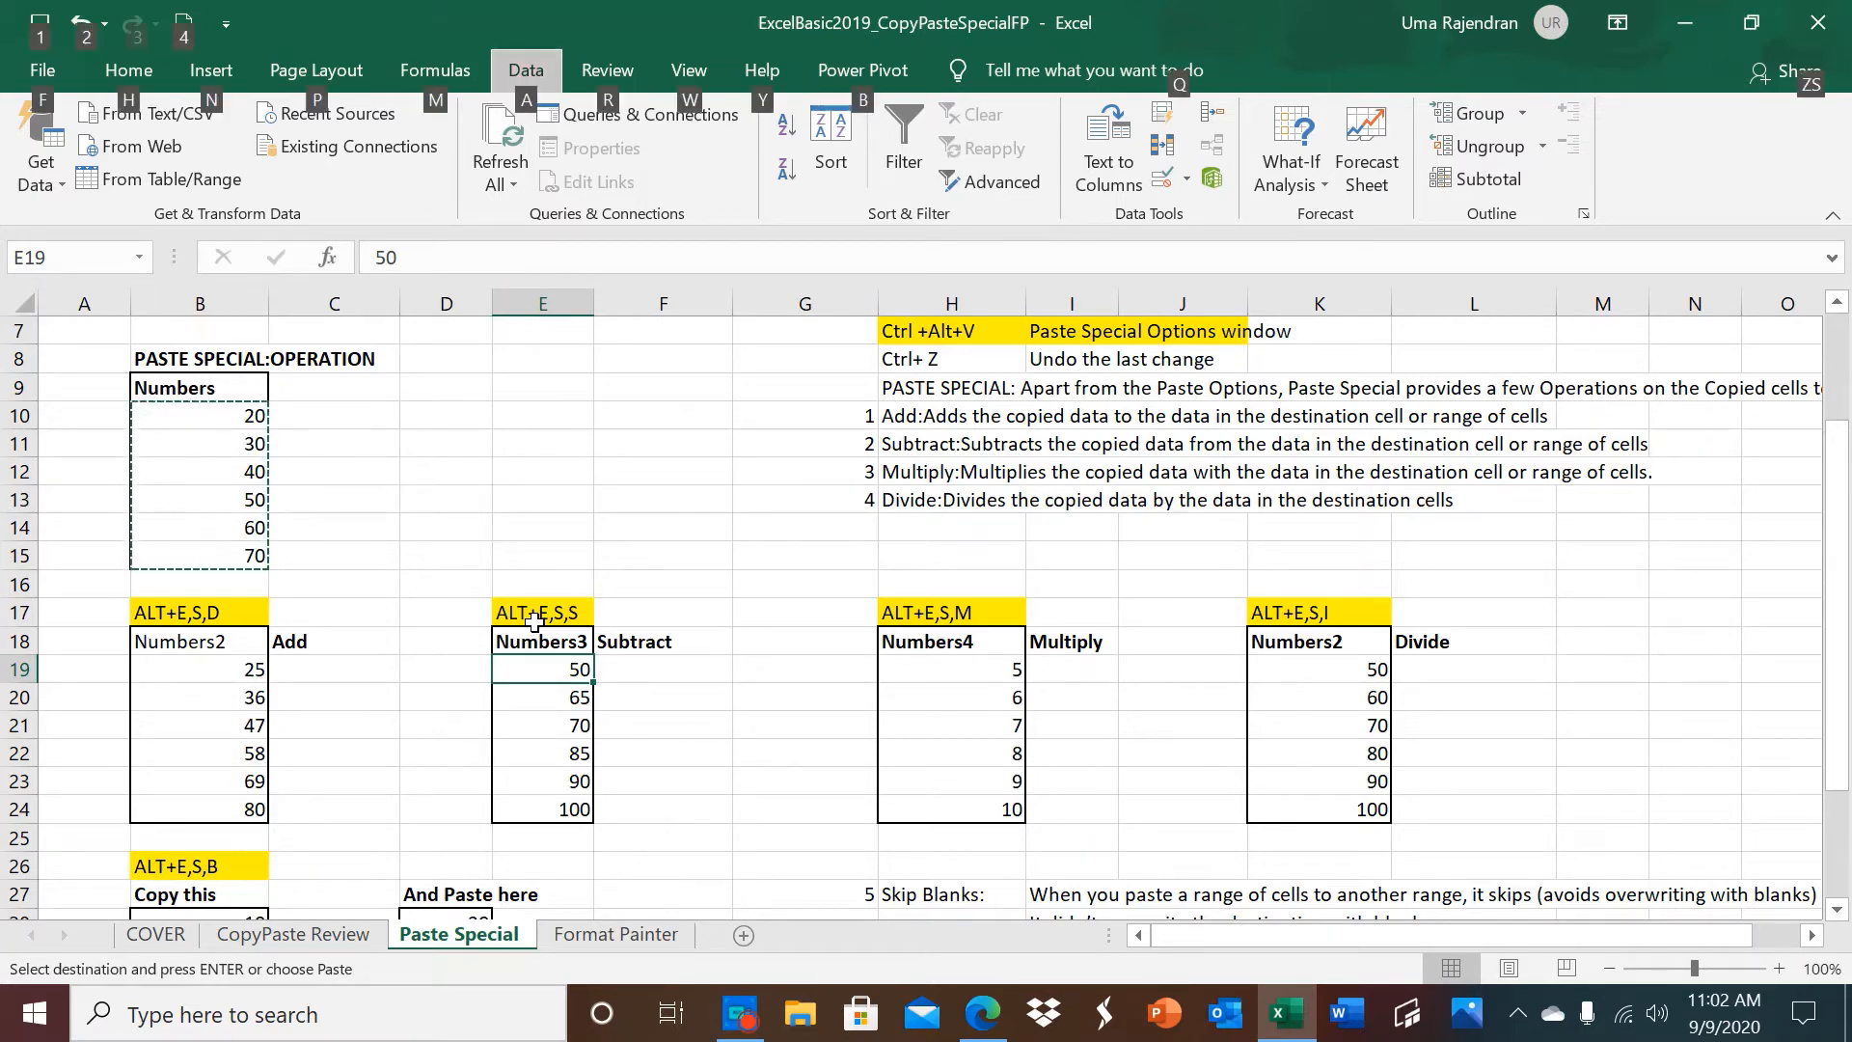
key("e")
key("s")
key("s")
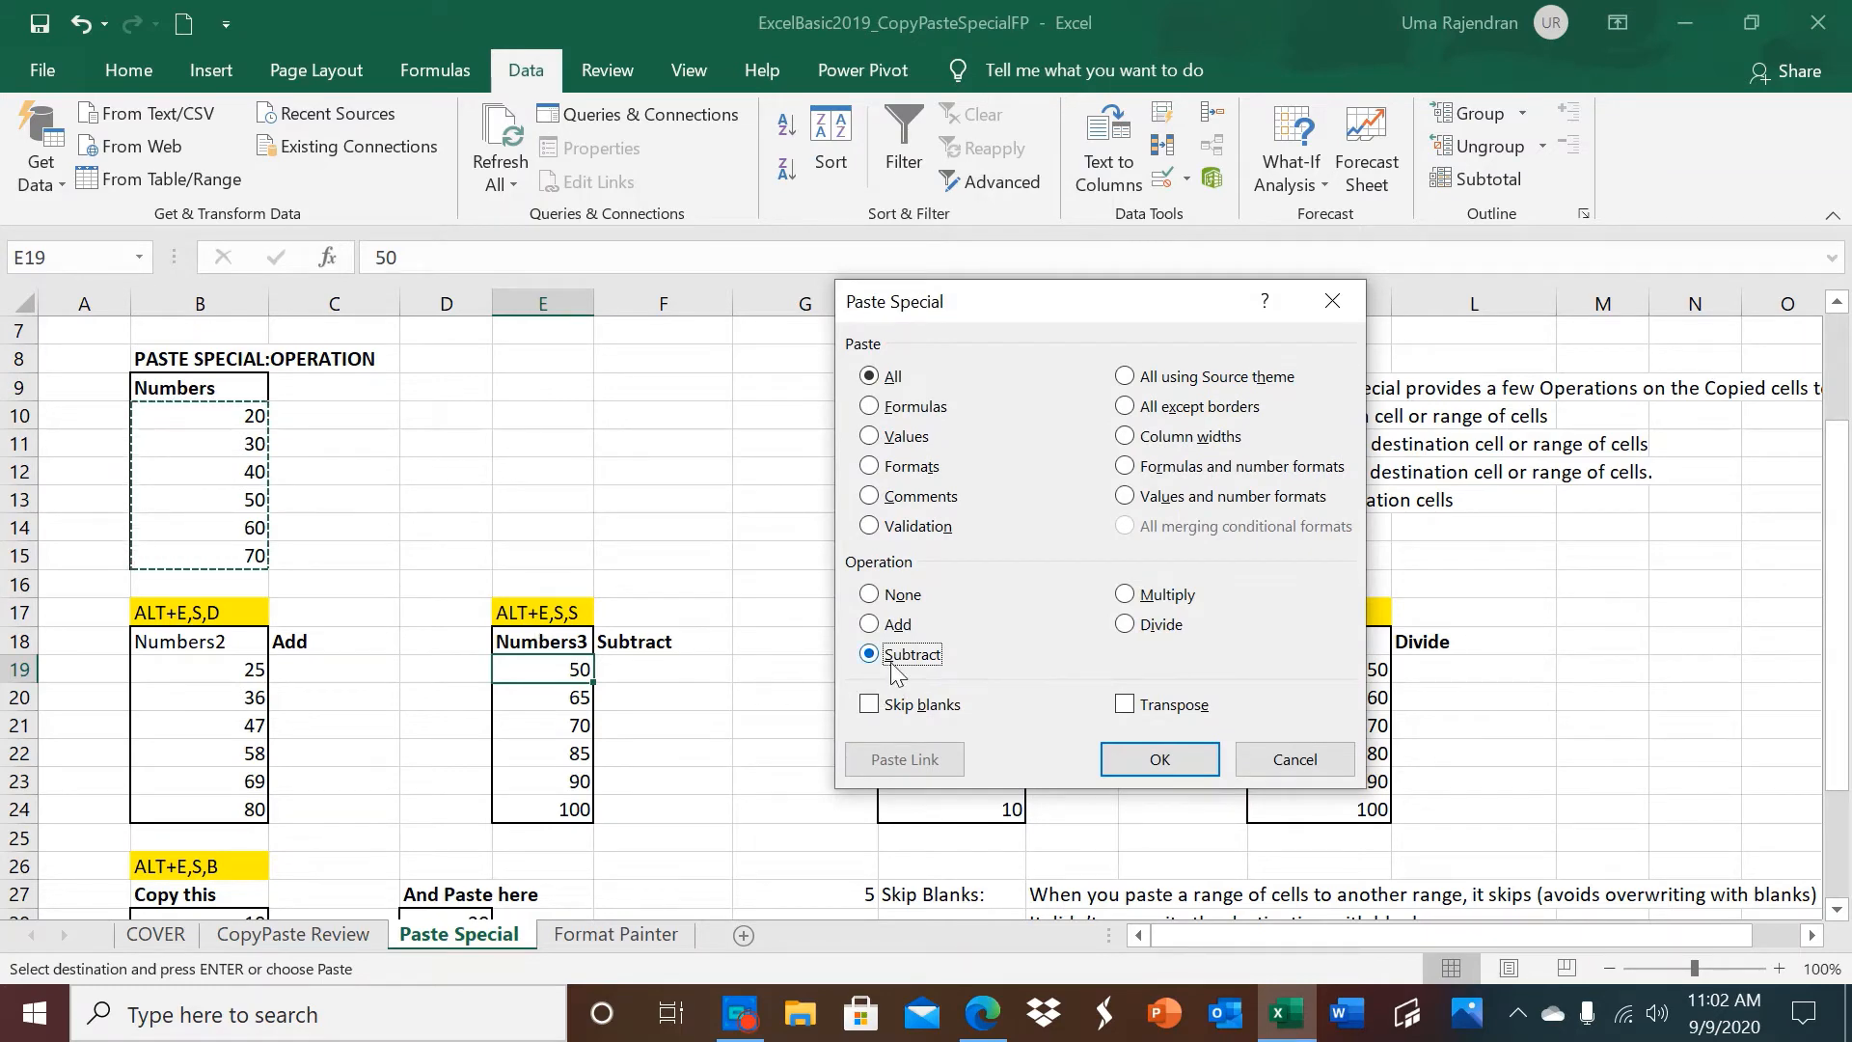
left_click(1142, 756)
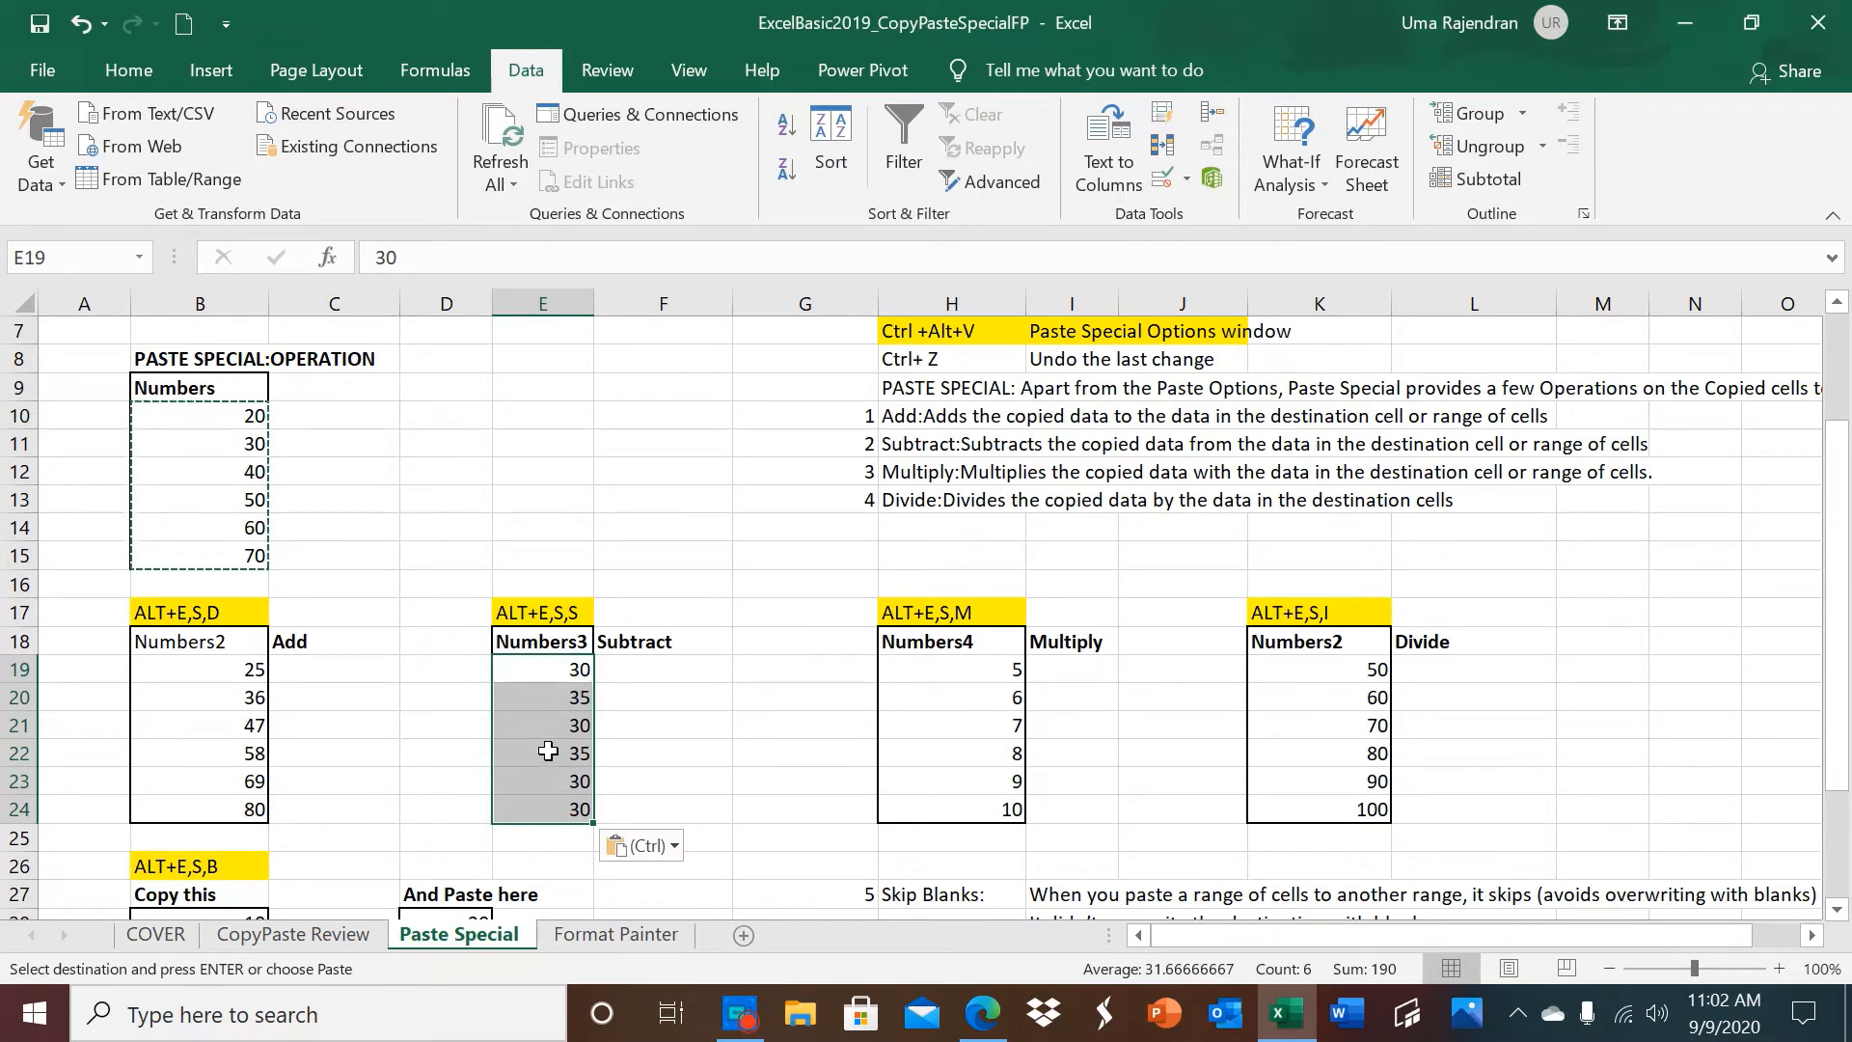
Paste the copied Numbers values onto the Numbers4 column starting at H19 using the Multiply operation.
left_click(932, 672)
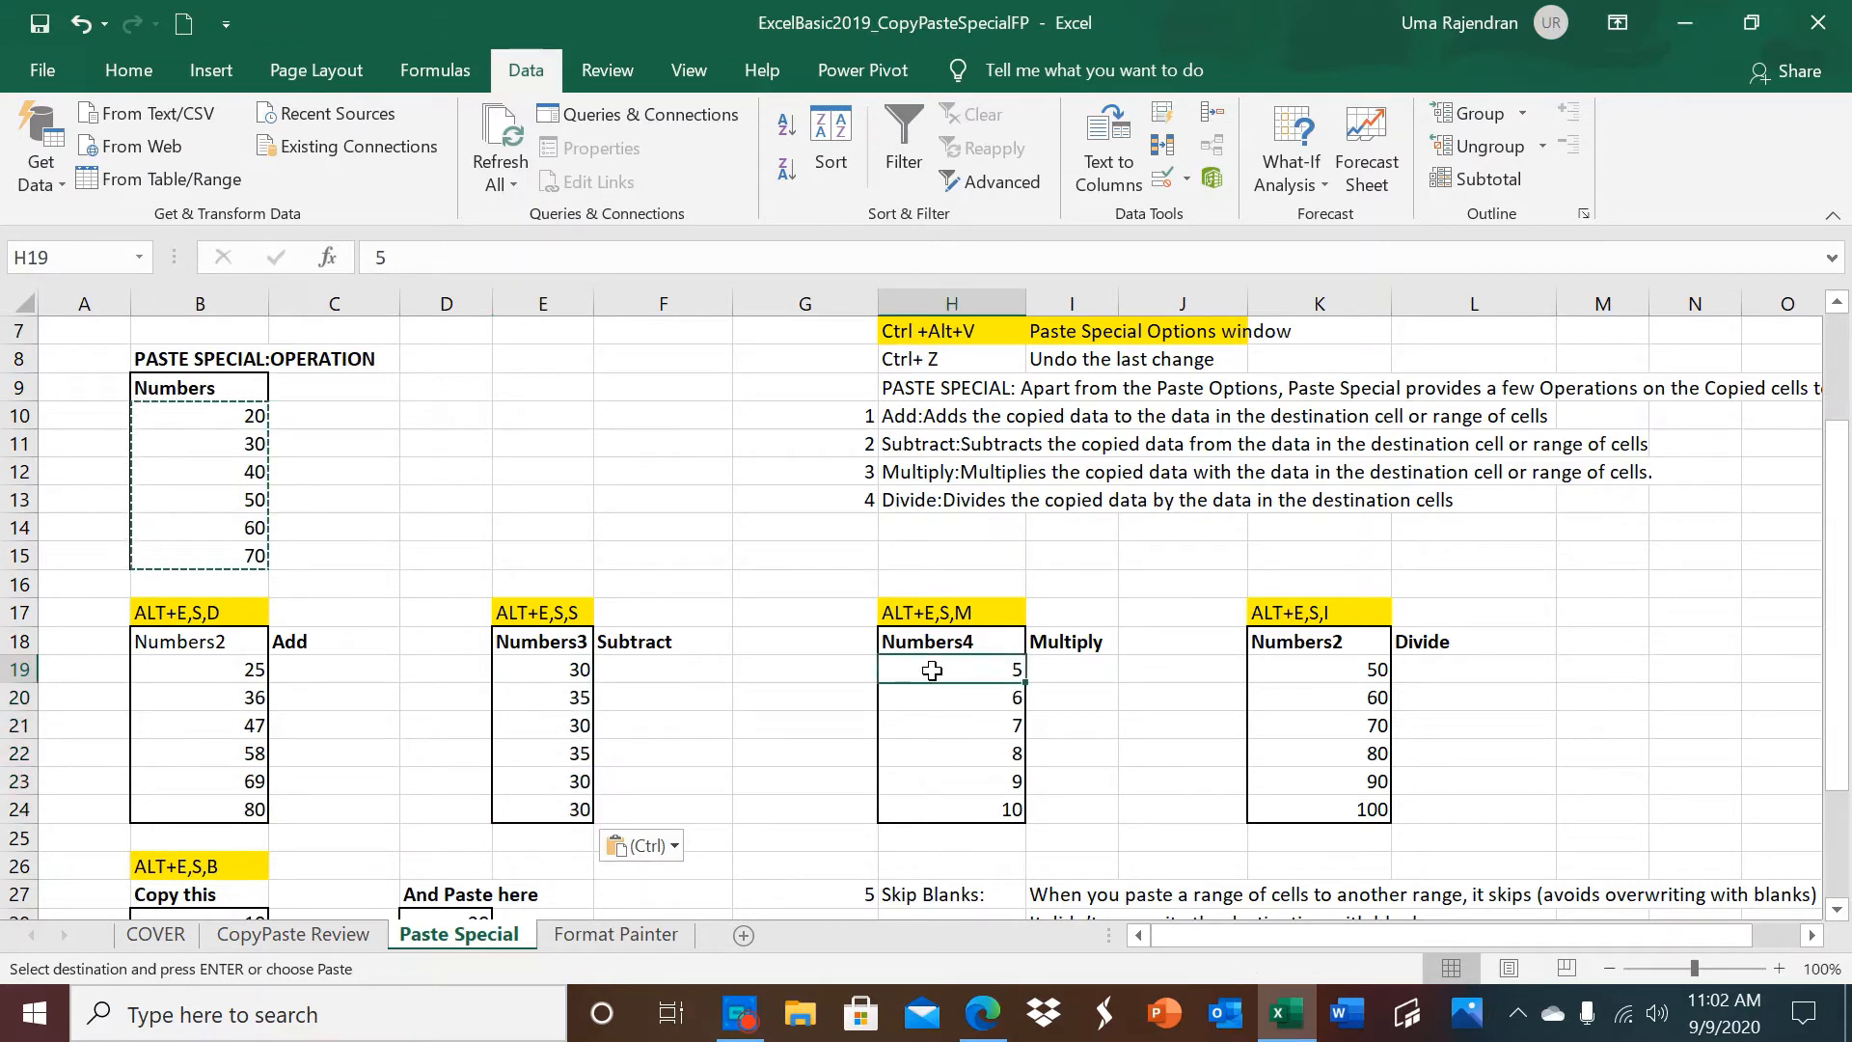
key("ctrl+alt+v")
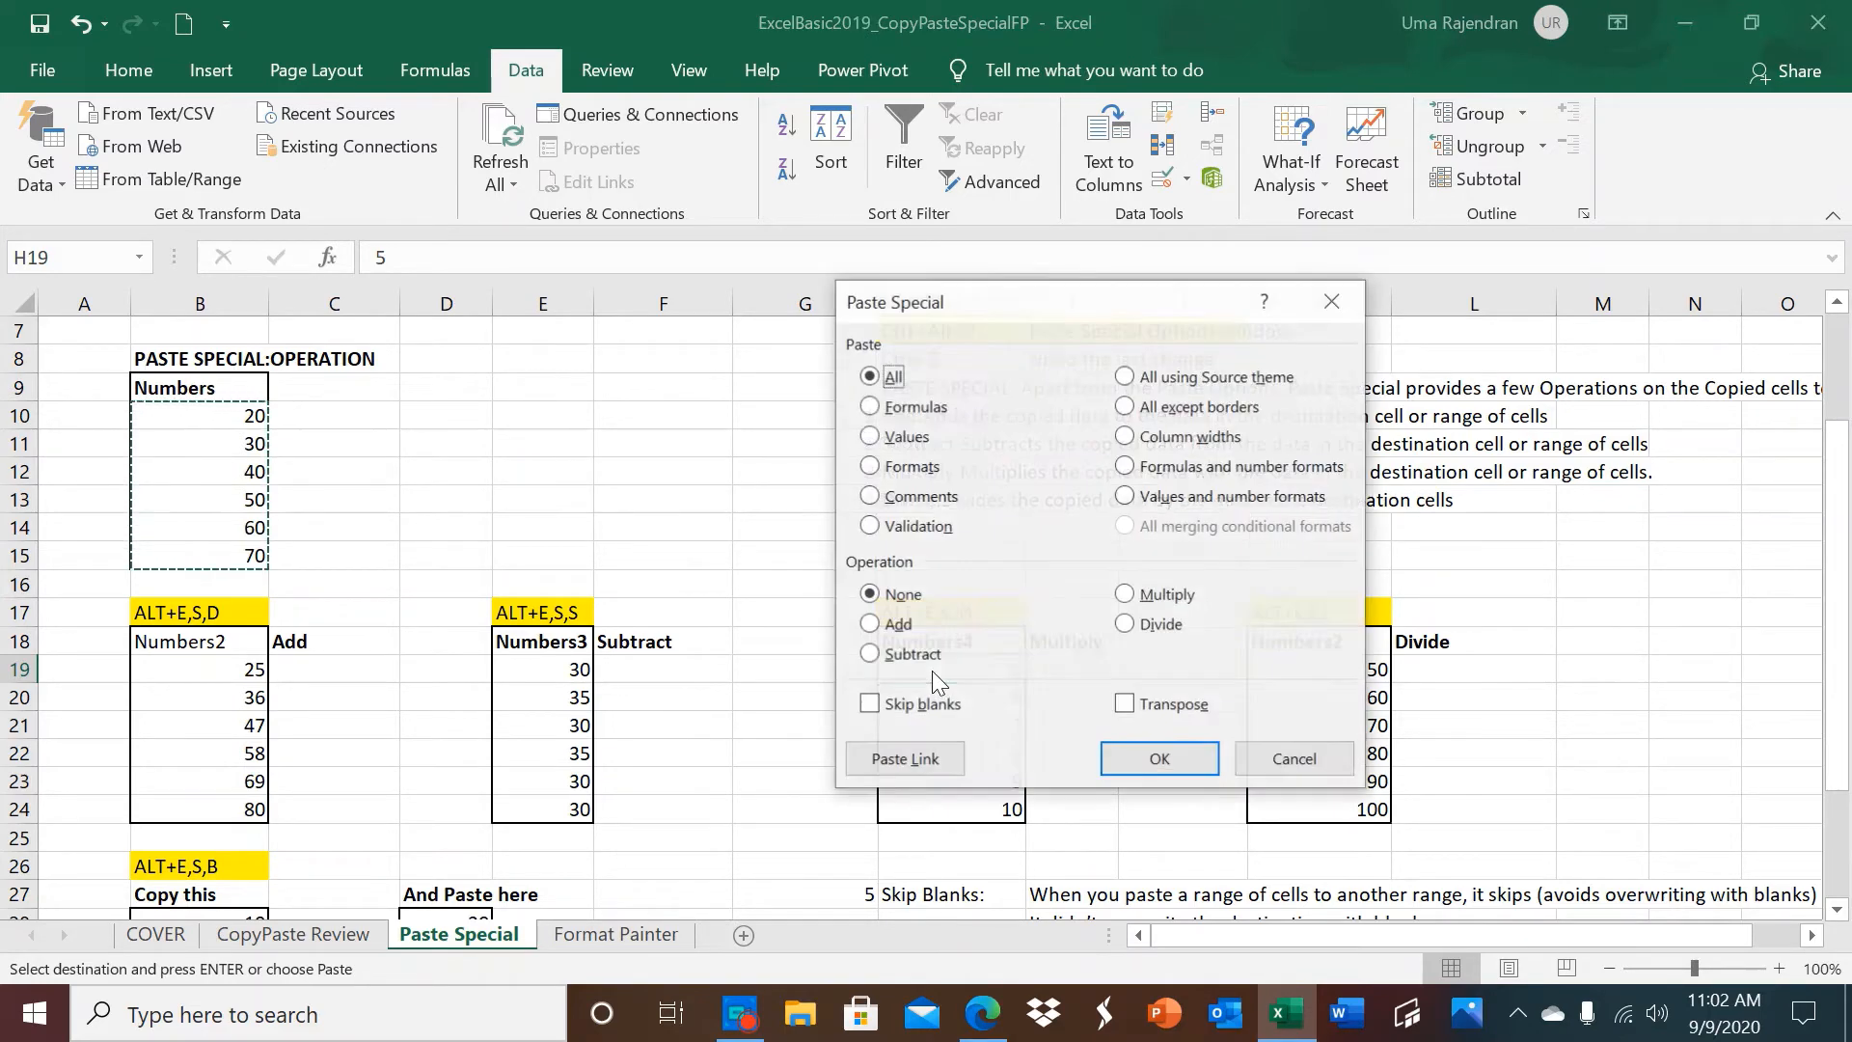
left_click(1127, 595)
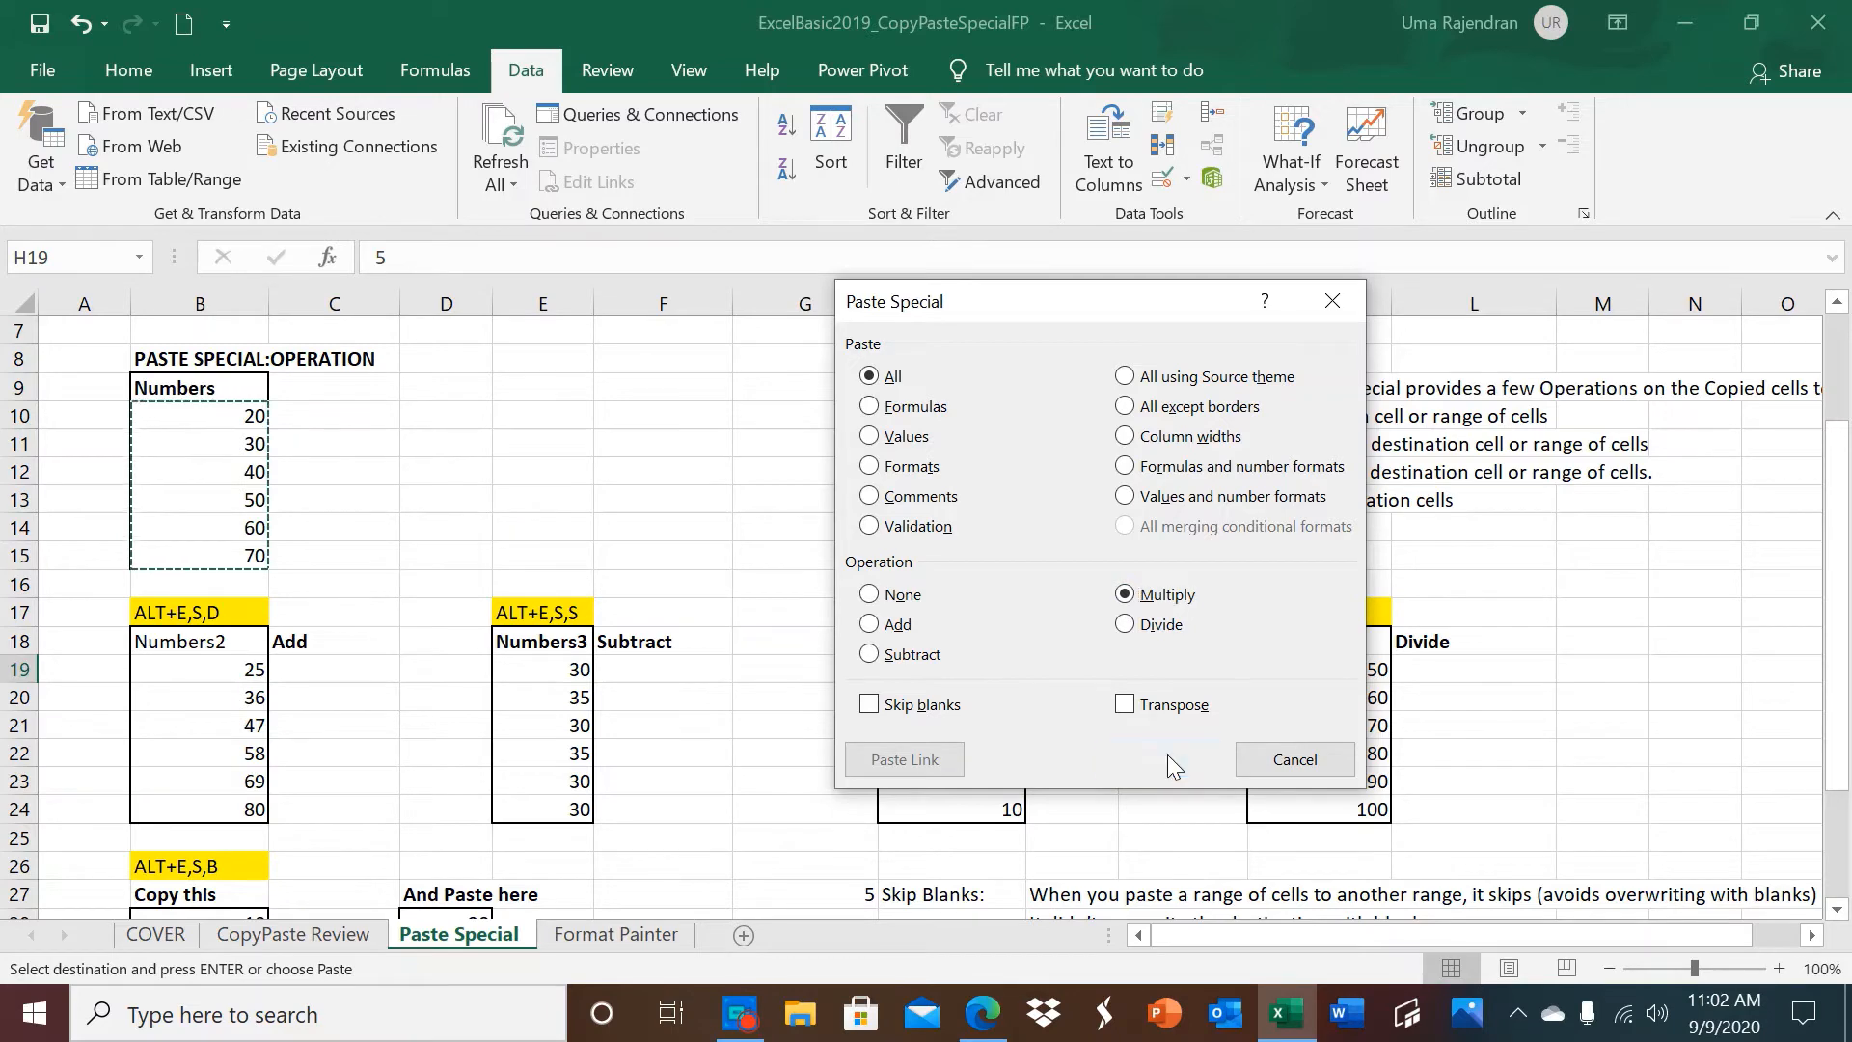
left_click(1168, 758)
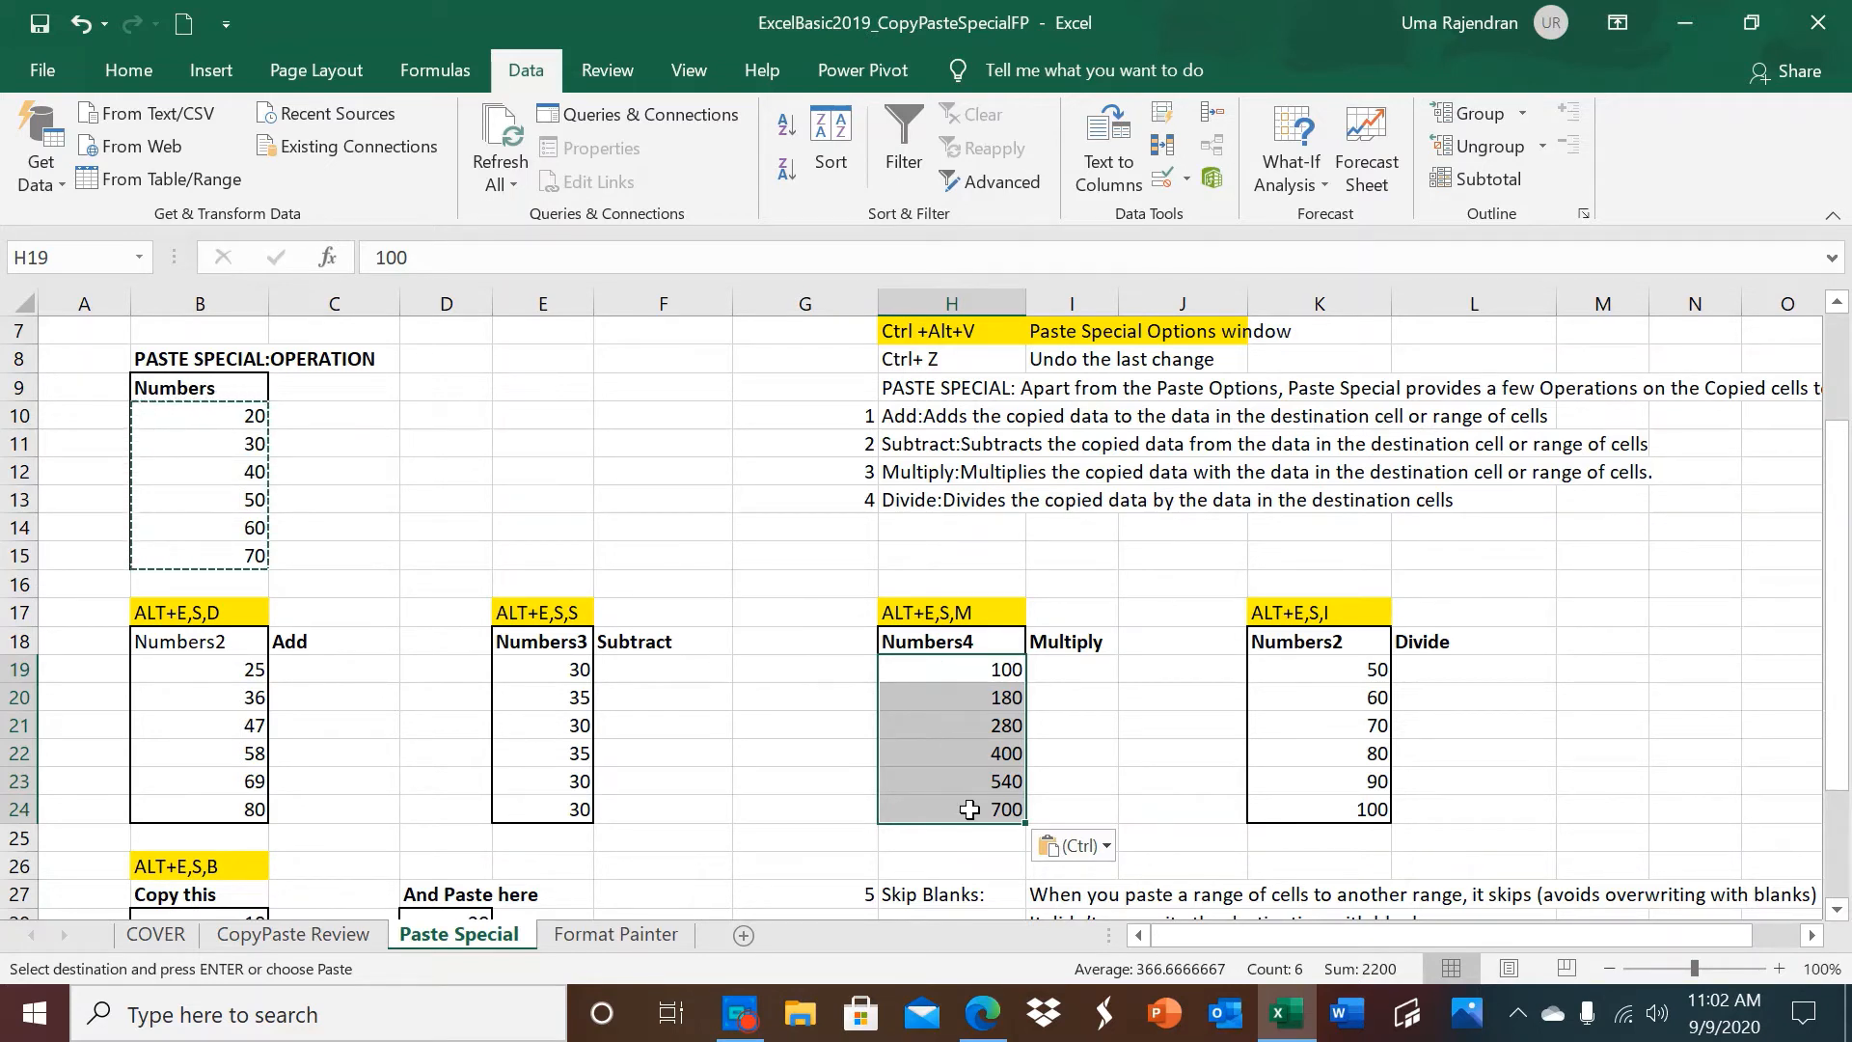
Paste the copied Numbers values onto the column labelled Divide, starting at K19, using the Divide operation.
left_click(1291, 673)
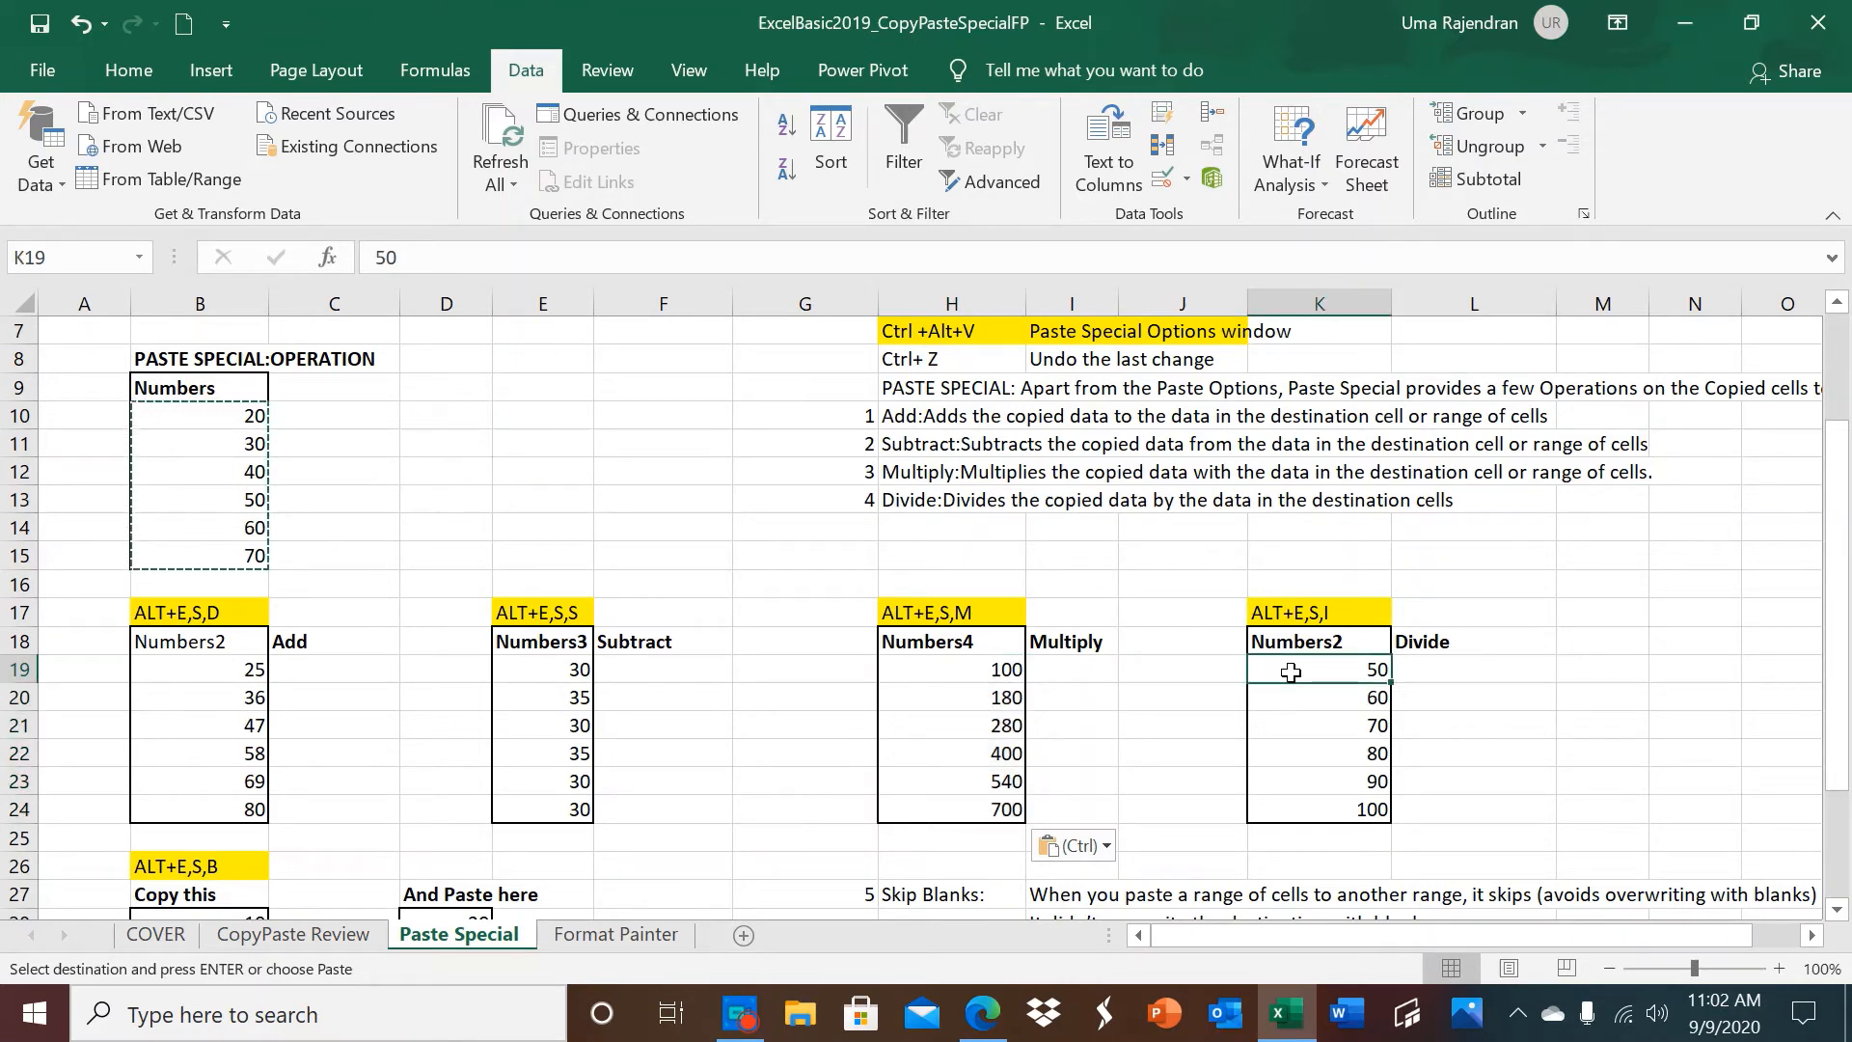
key("alt")
key("e")
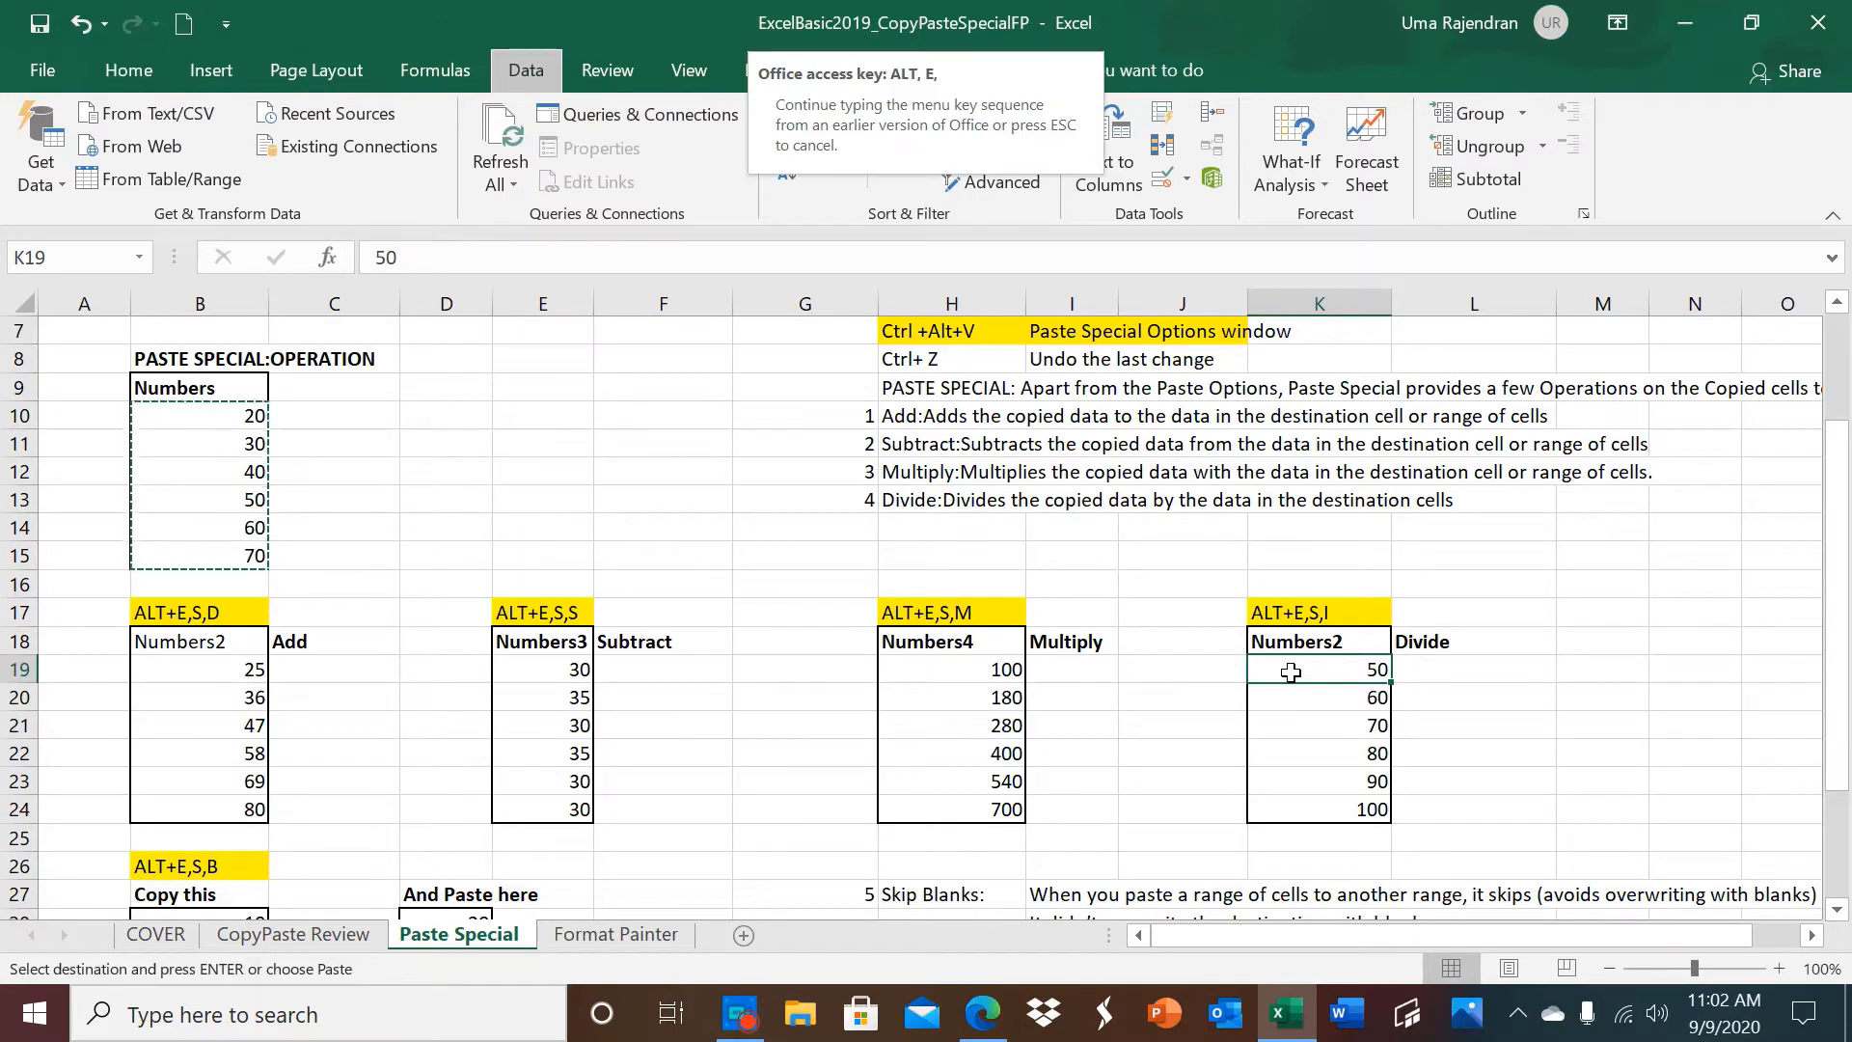
key("s")
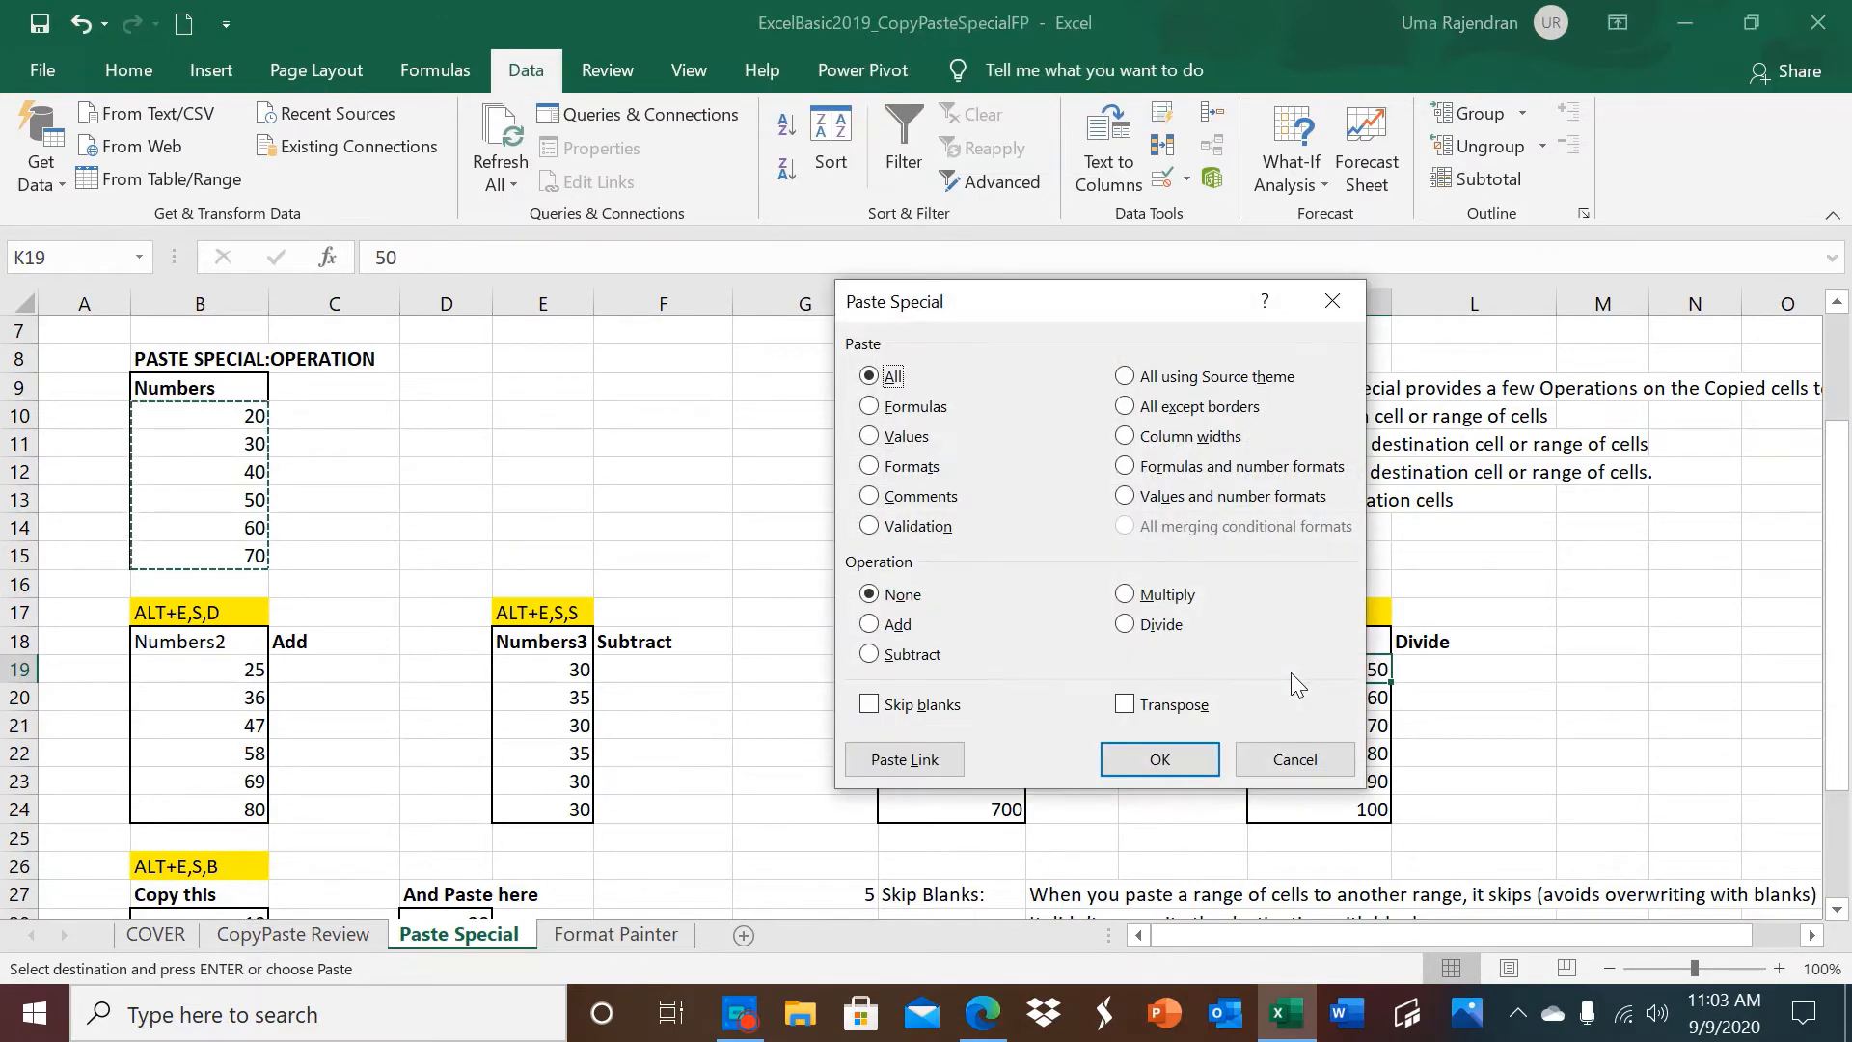
key("i")
left_click(1156, 761)
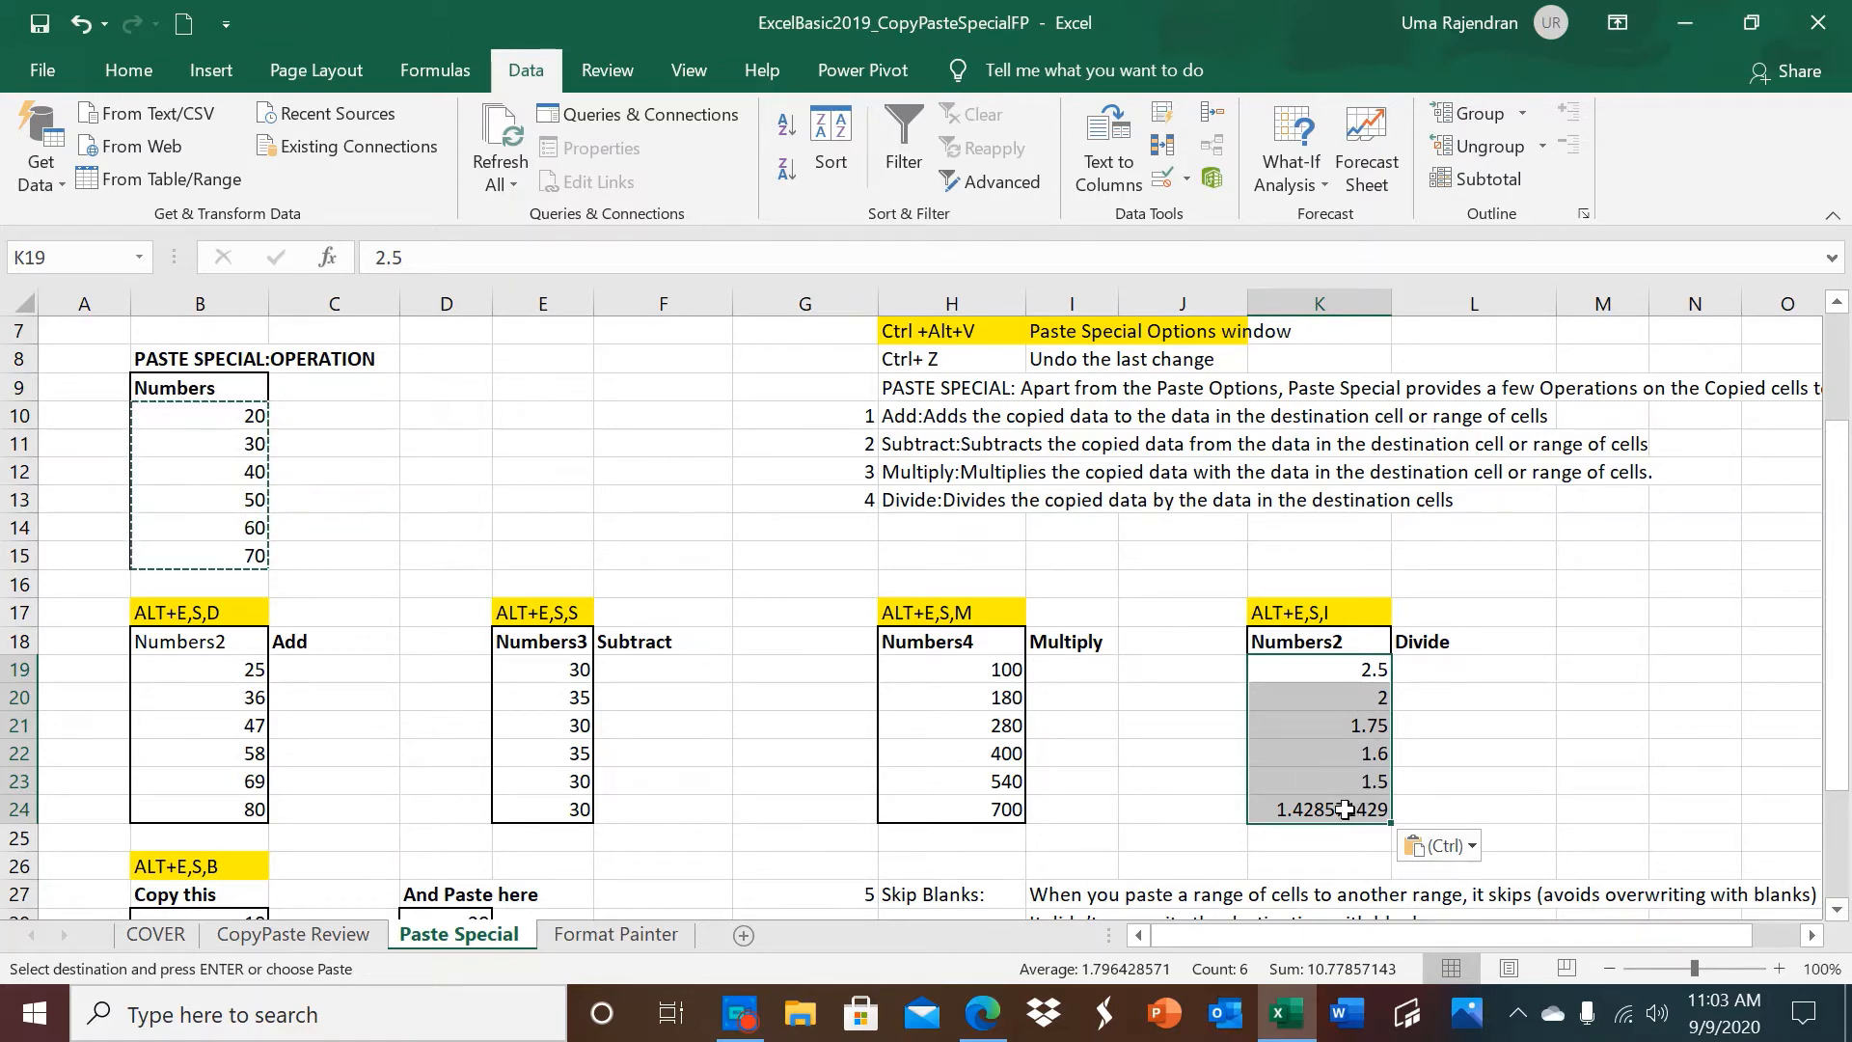
Copy the range B28:B33 under the Copy this heading, including its blank cells.
left_click(1838, 907)
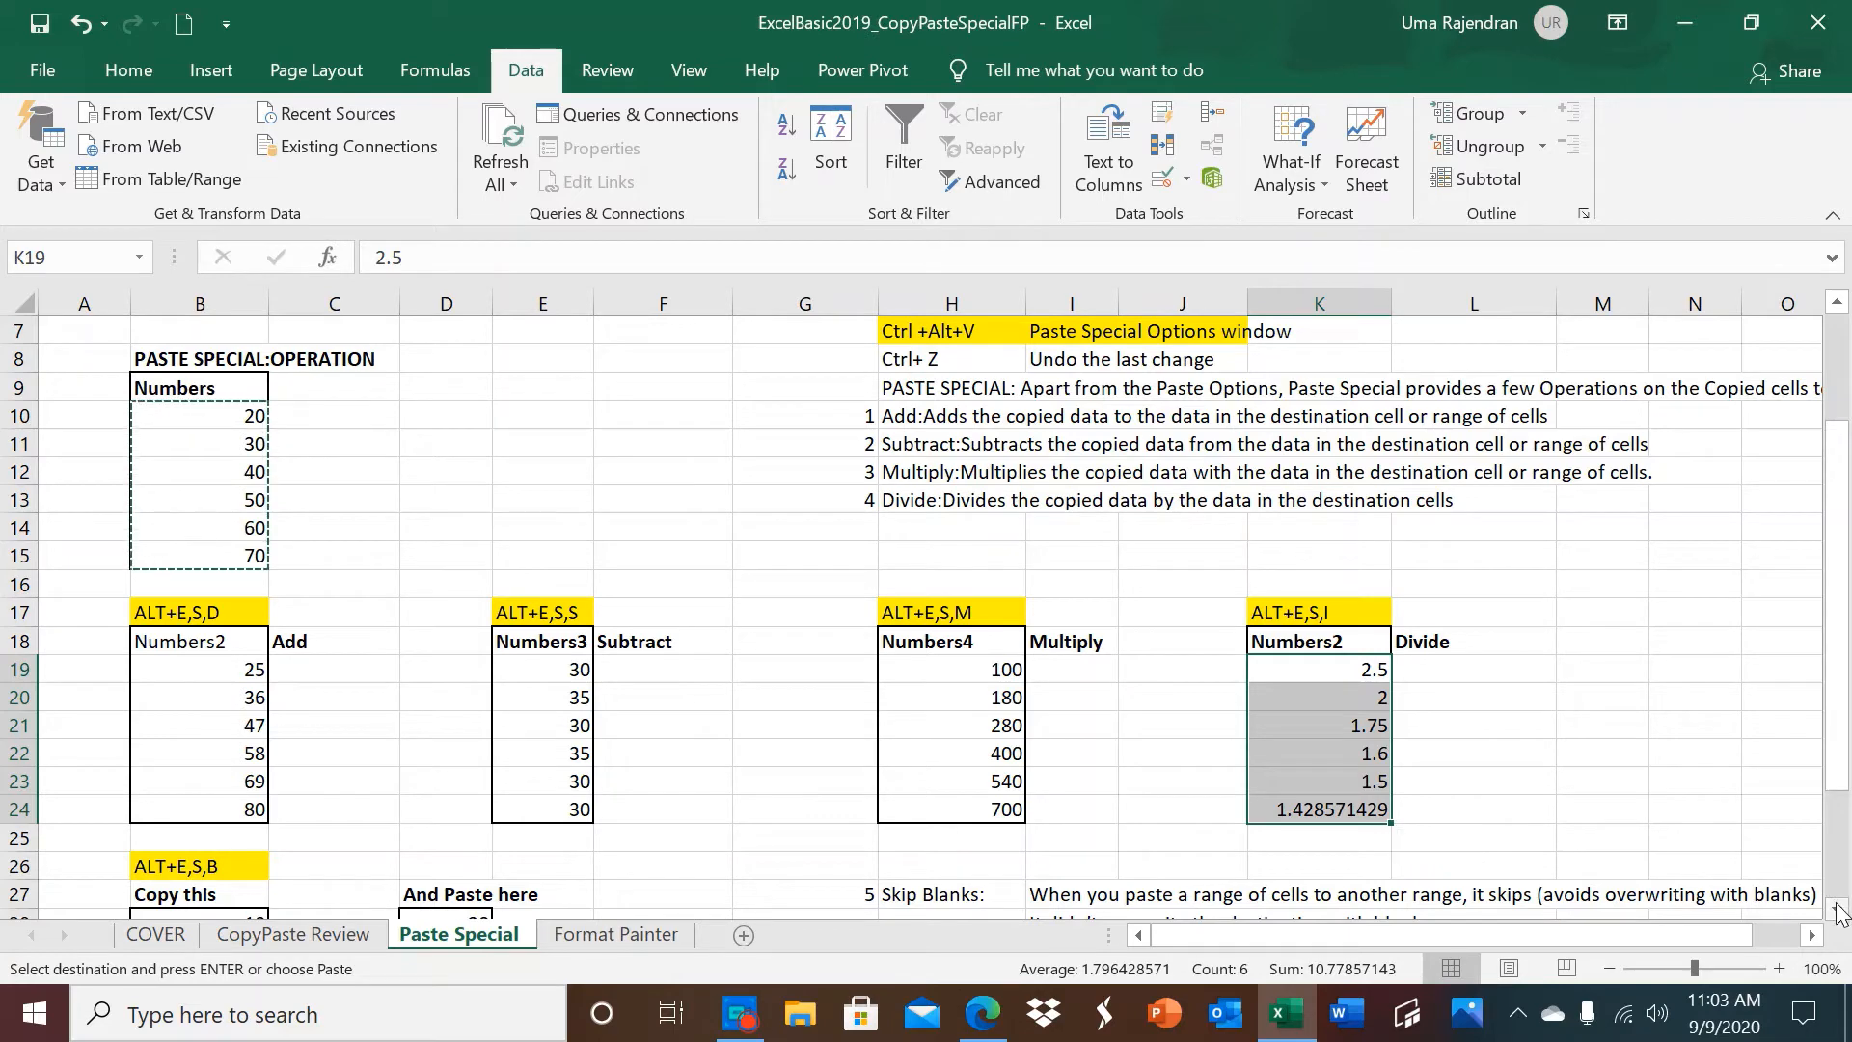
left_click(1838, 908)
left_click(1838, 909)
left_click(1838, 909)
left_click(1838, 909)
left_click(1838, 909)
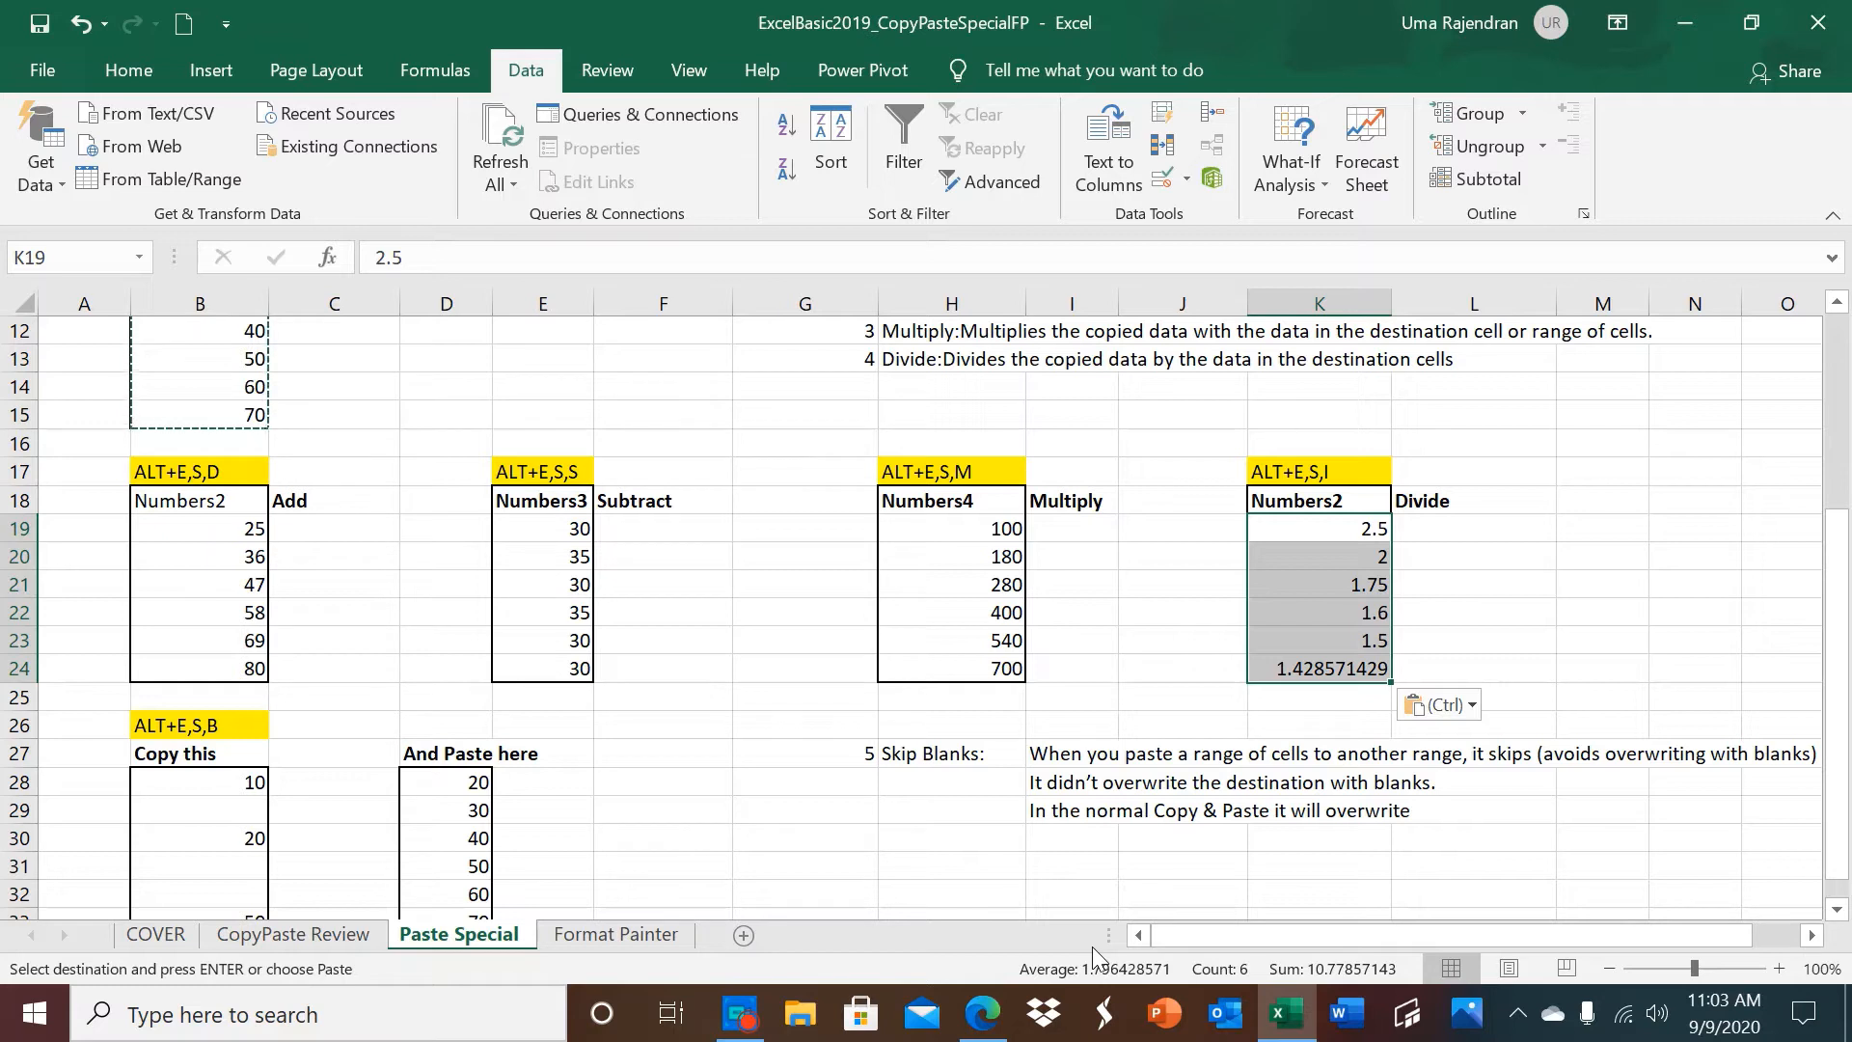
left_click(1837, 910)
left_click(1836, 910)
left_click(1837, 911)
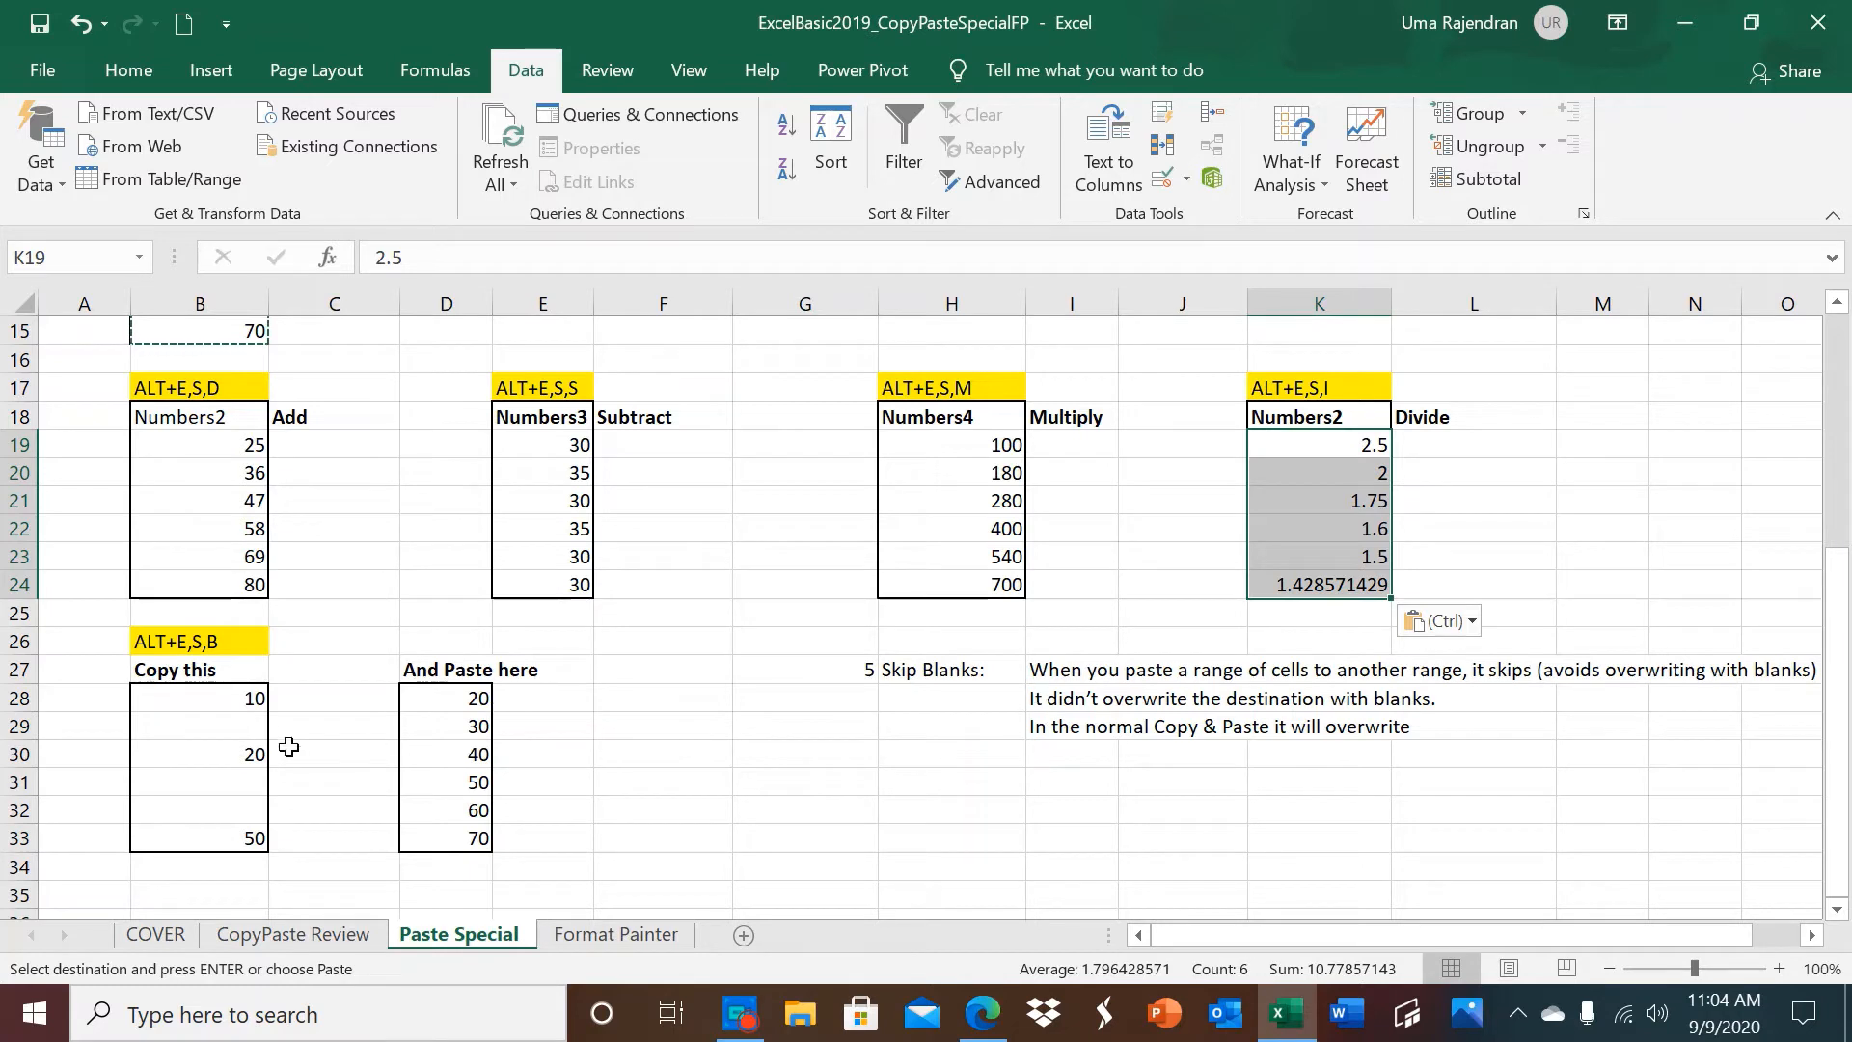
left_click_drag(215, 699, 212, 838)
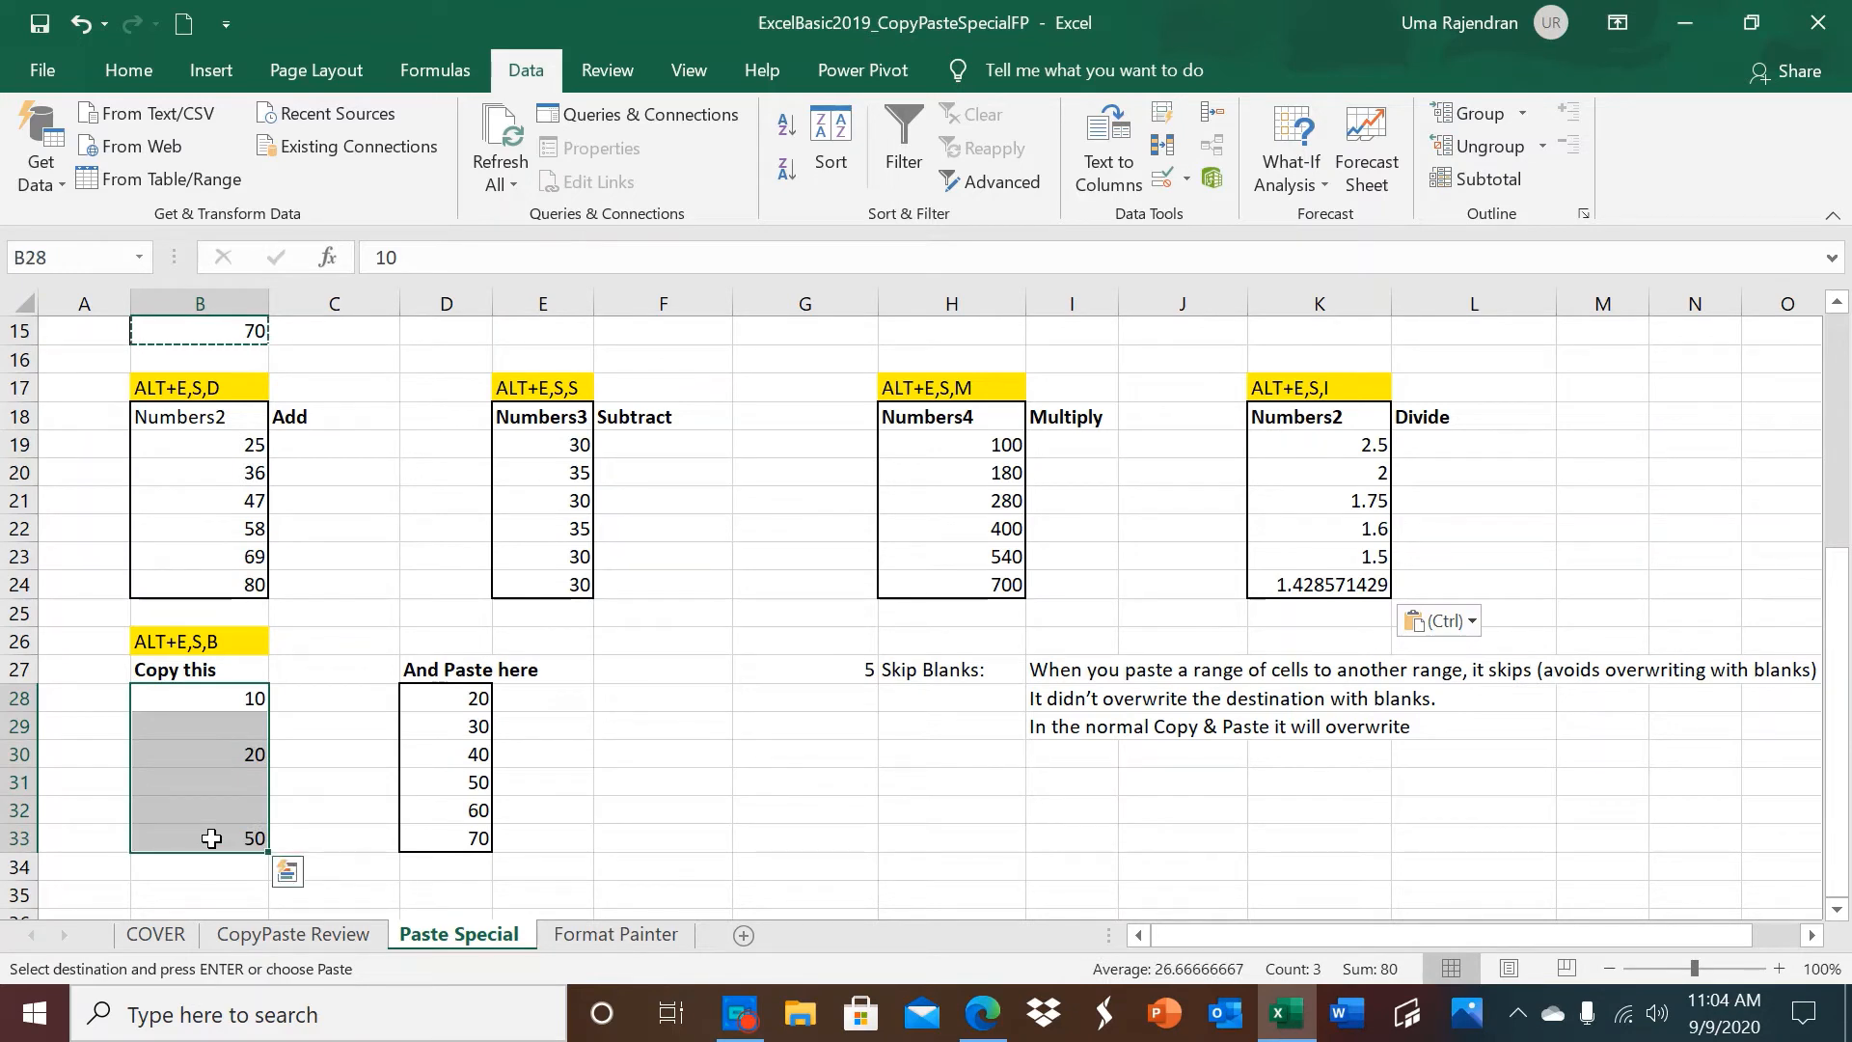
key("ctrl+c")
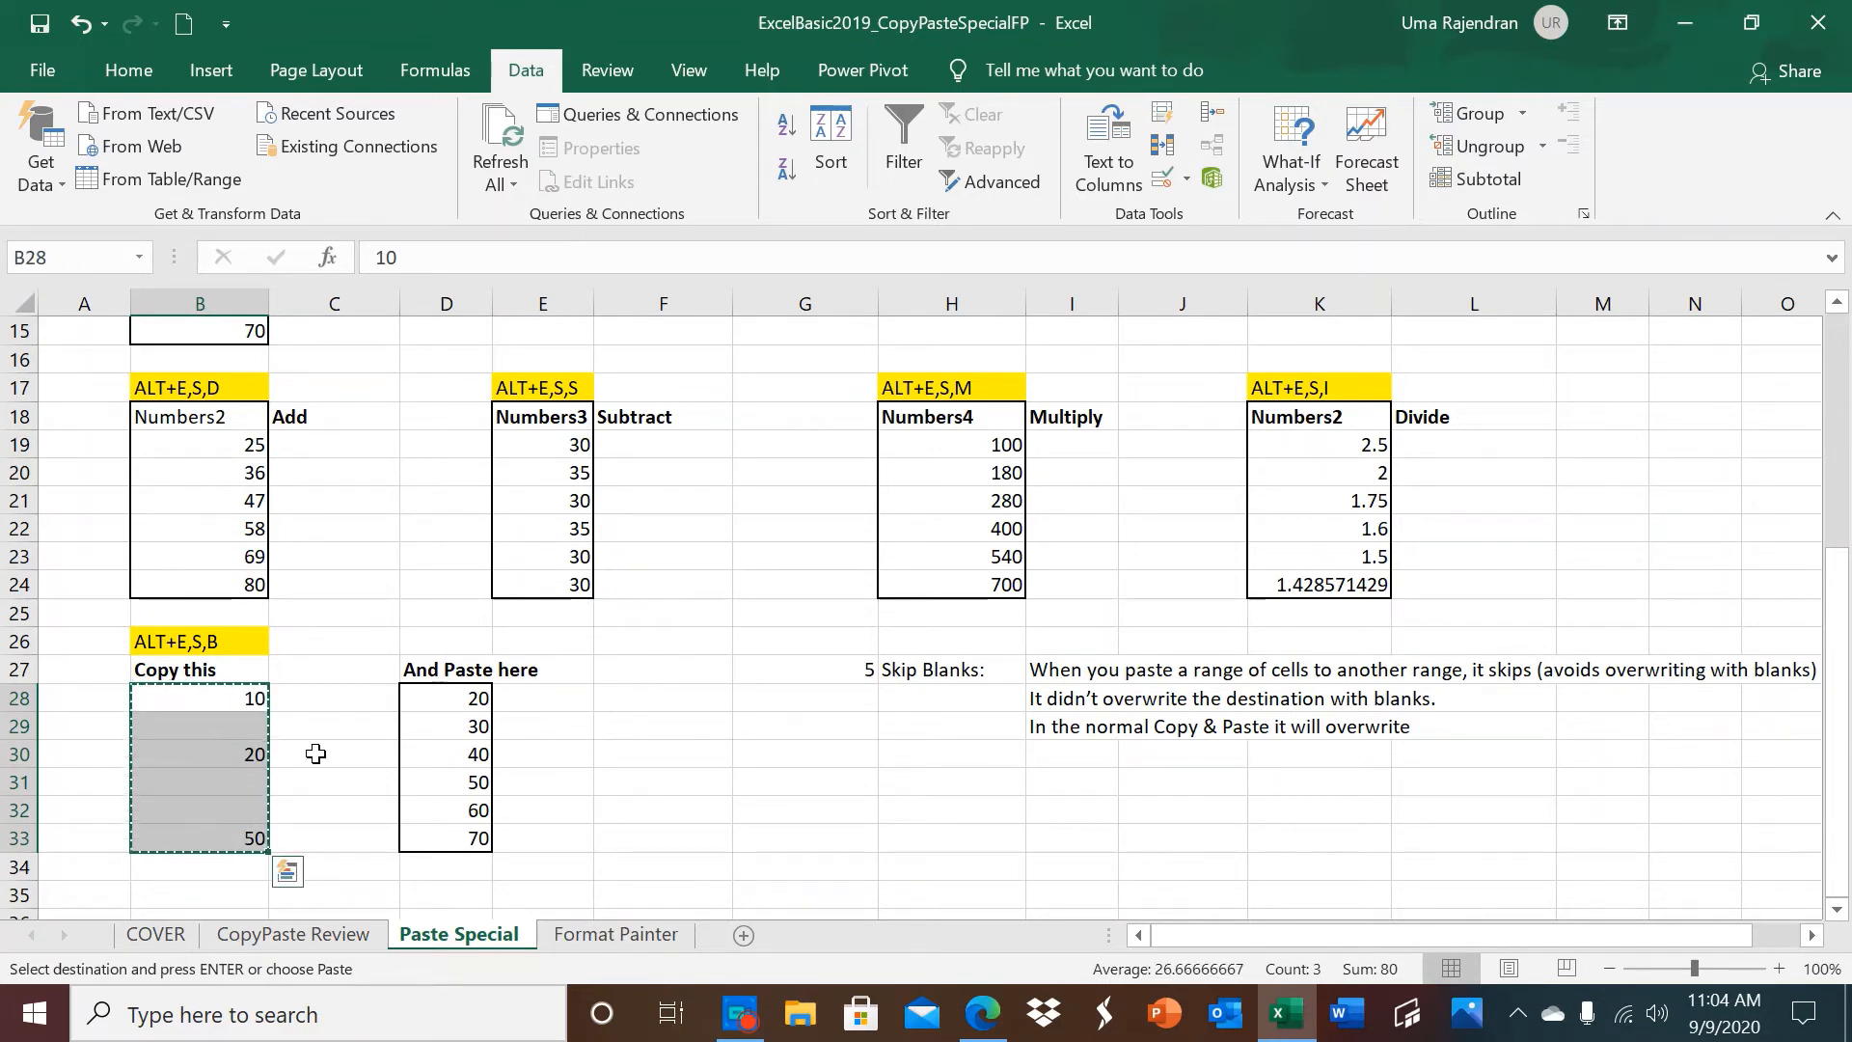
Paste the copied range normally at D28 under And Paste here, and undo that paste.
left_click(414, 706)
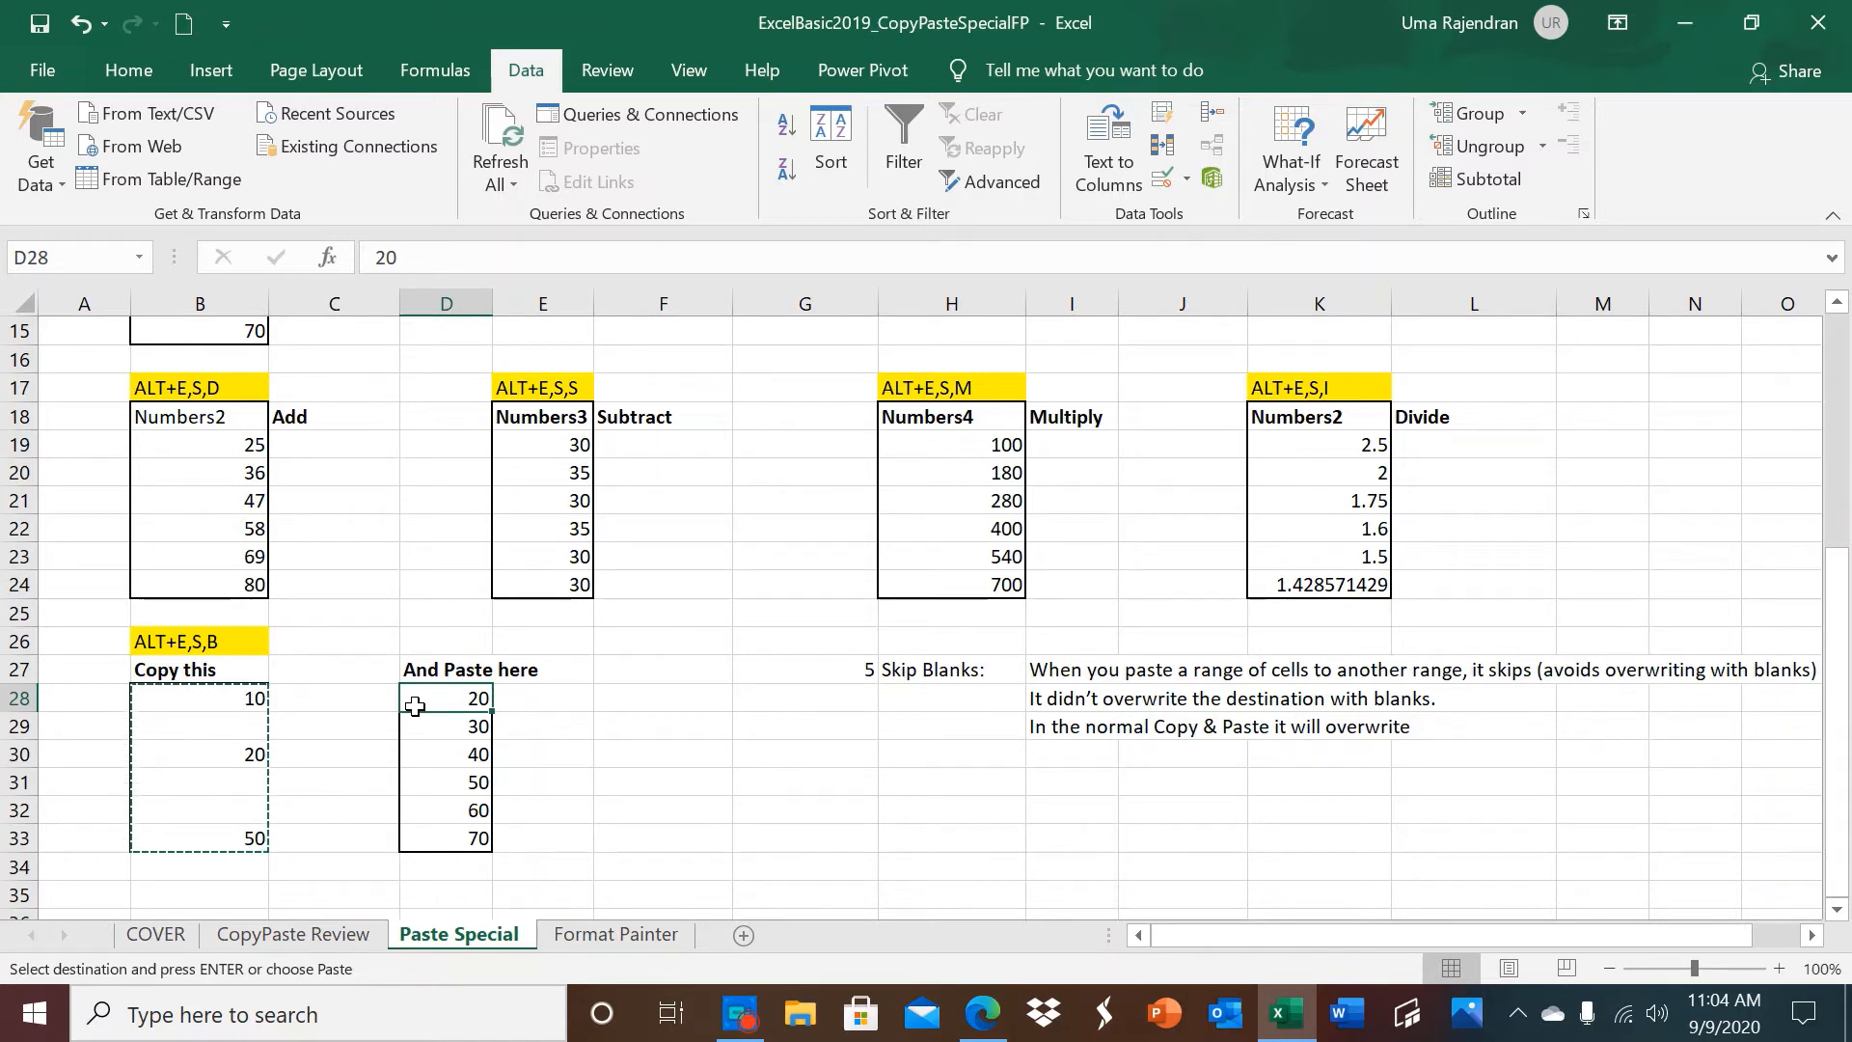
key("ctrl+v")
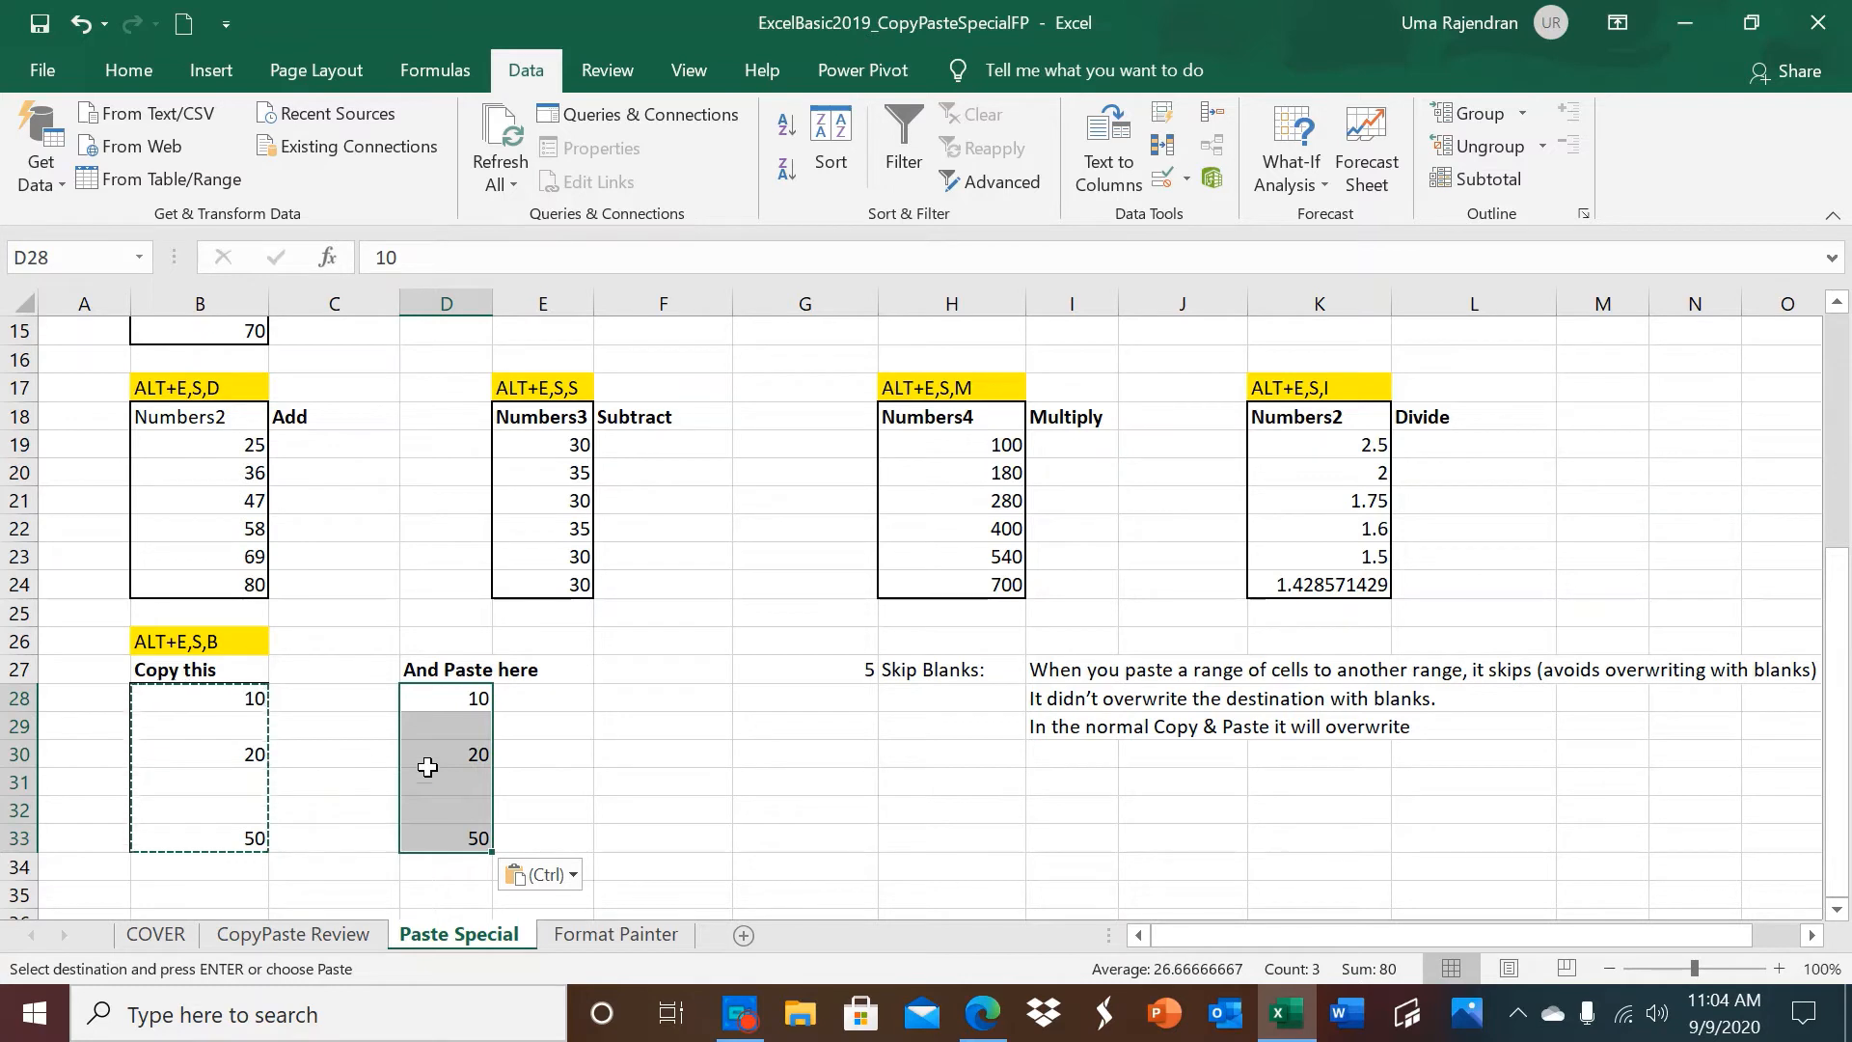
left_click(78, 26)
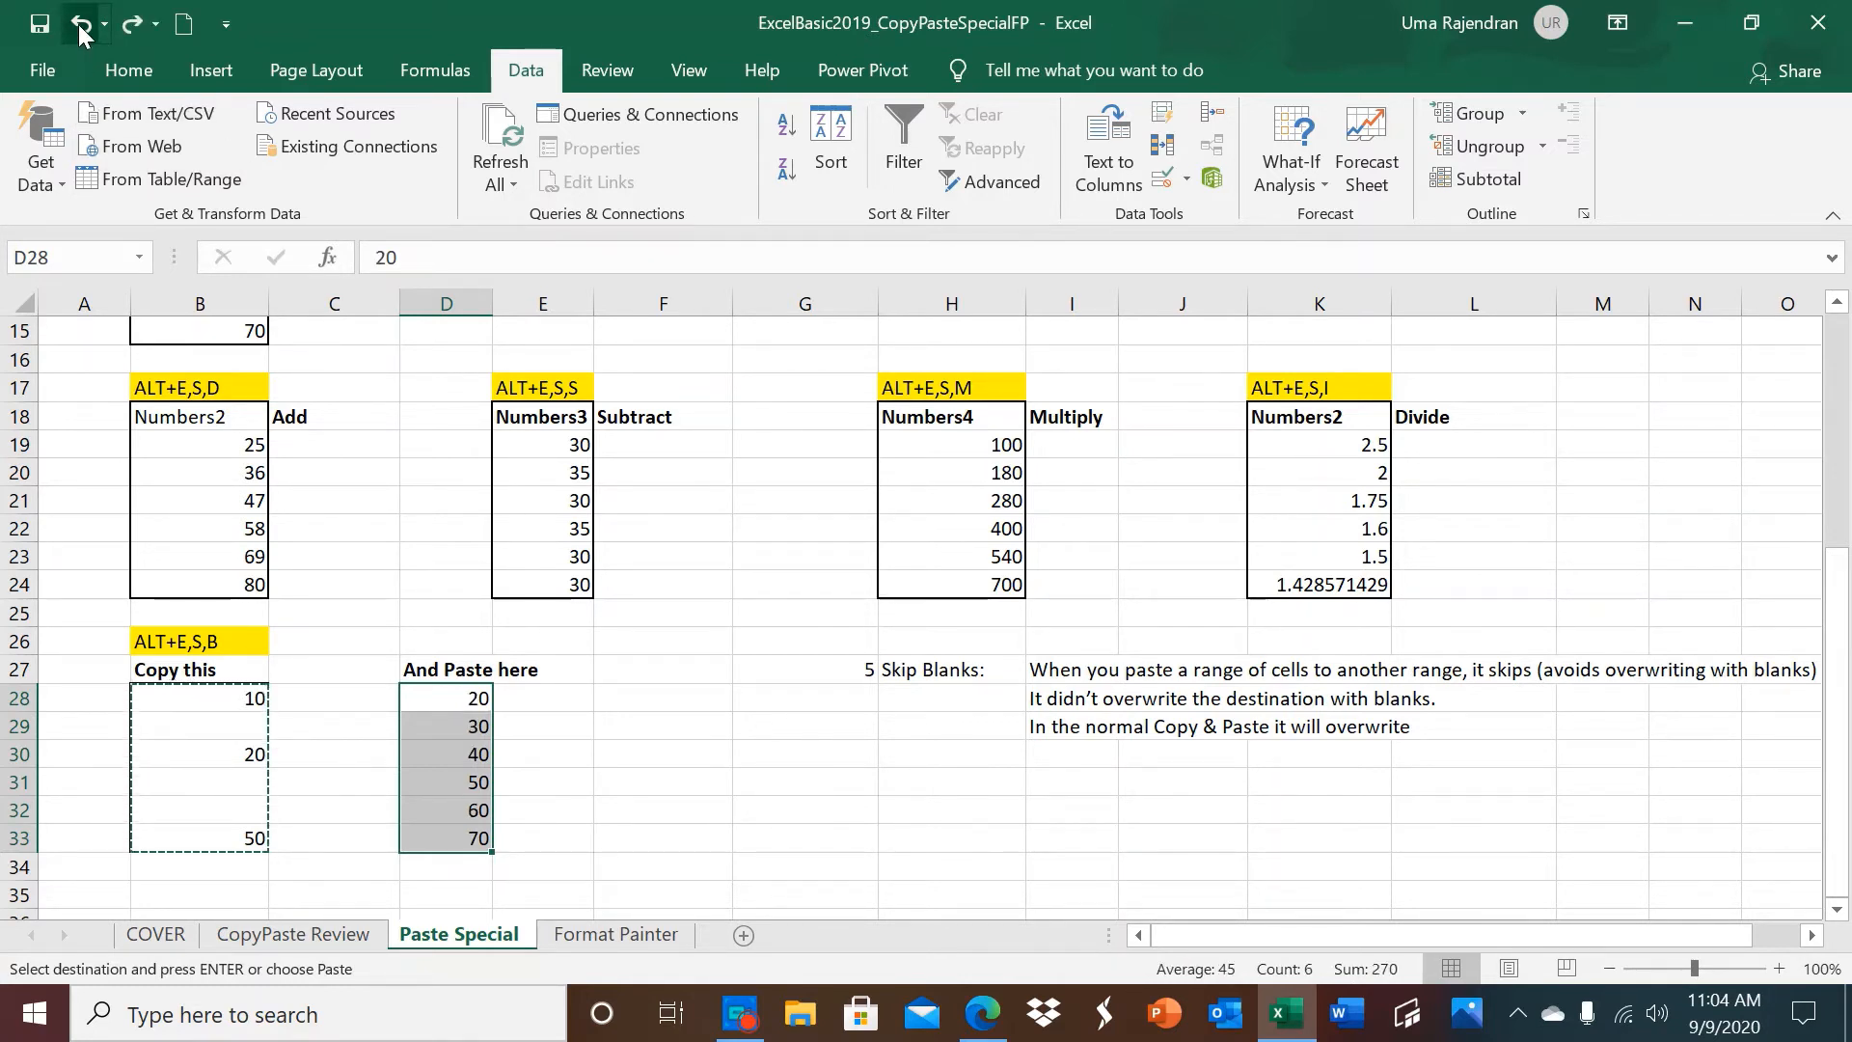
Paste the copied range B28:B33 at D28 using Paste Special with Skip blanks enabled.
left_click(437, 702)
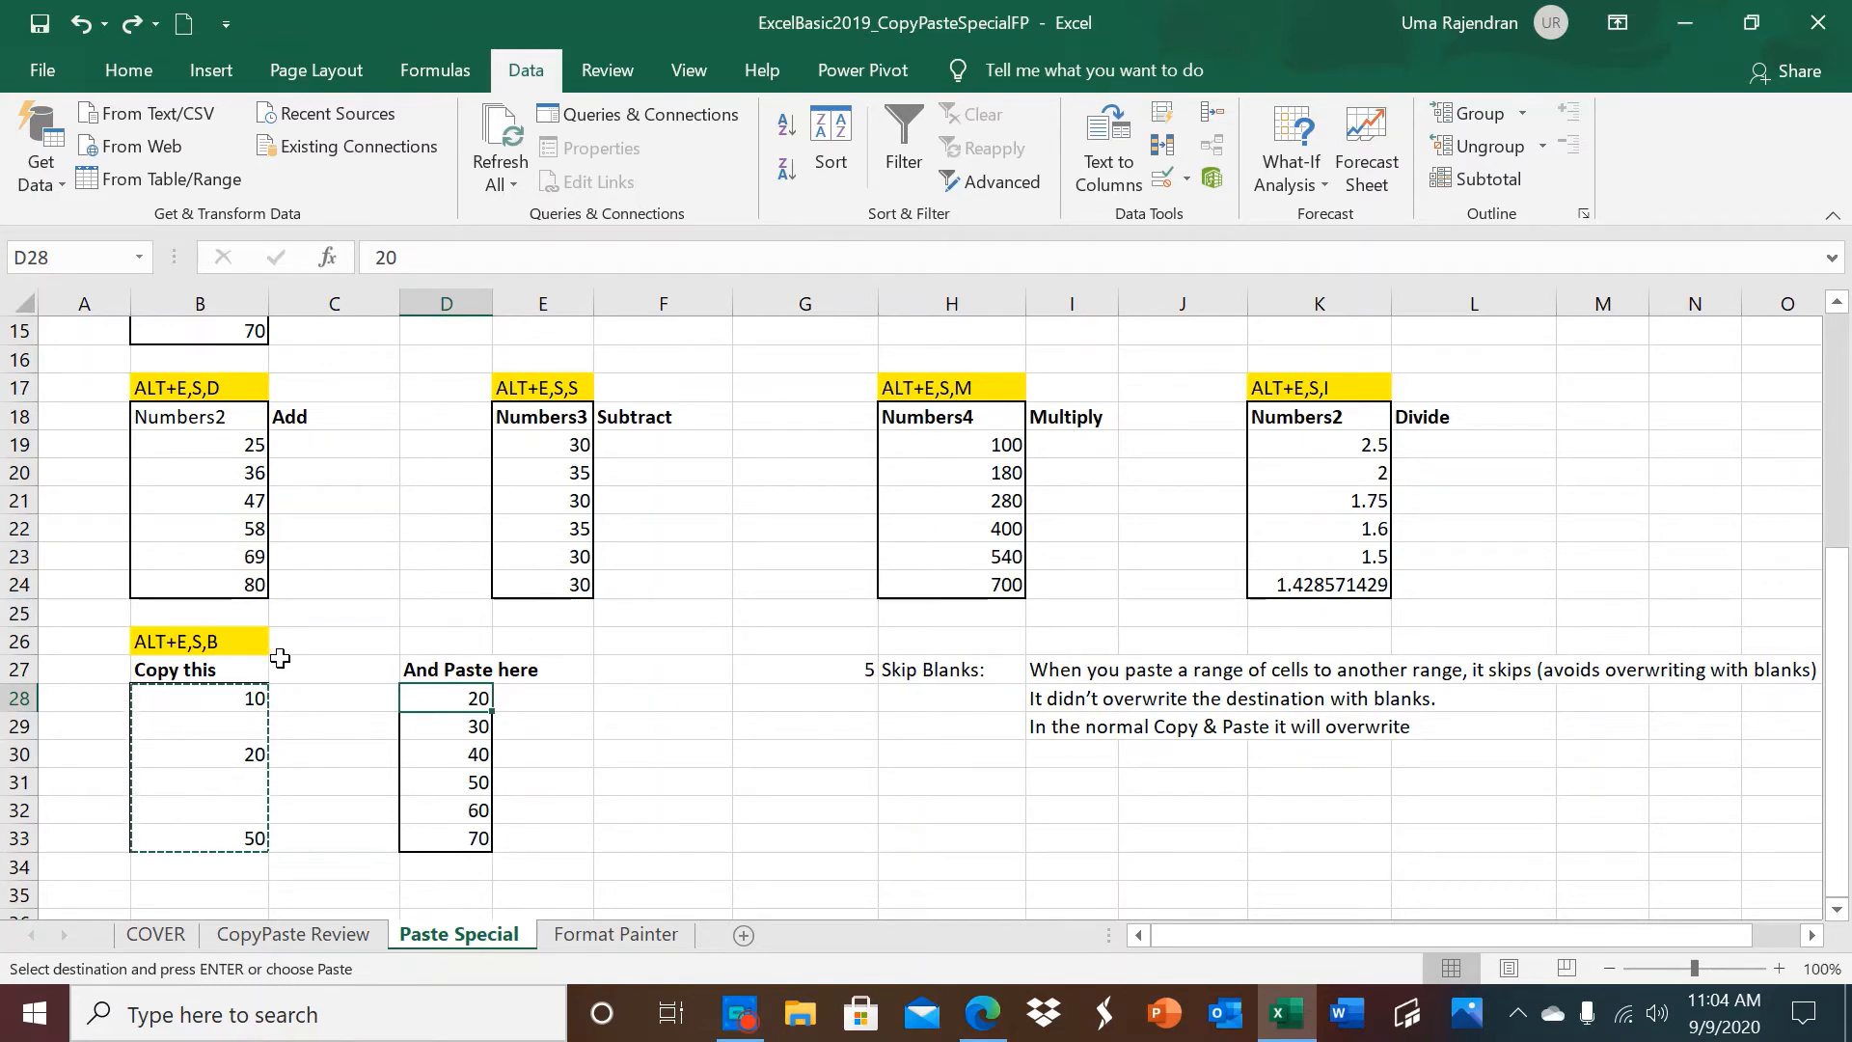
key("alt+e")
key("s")
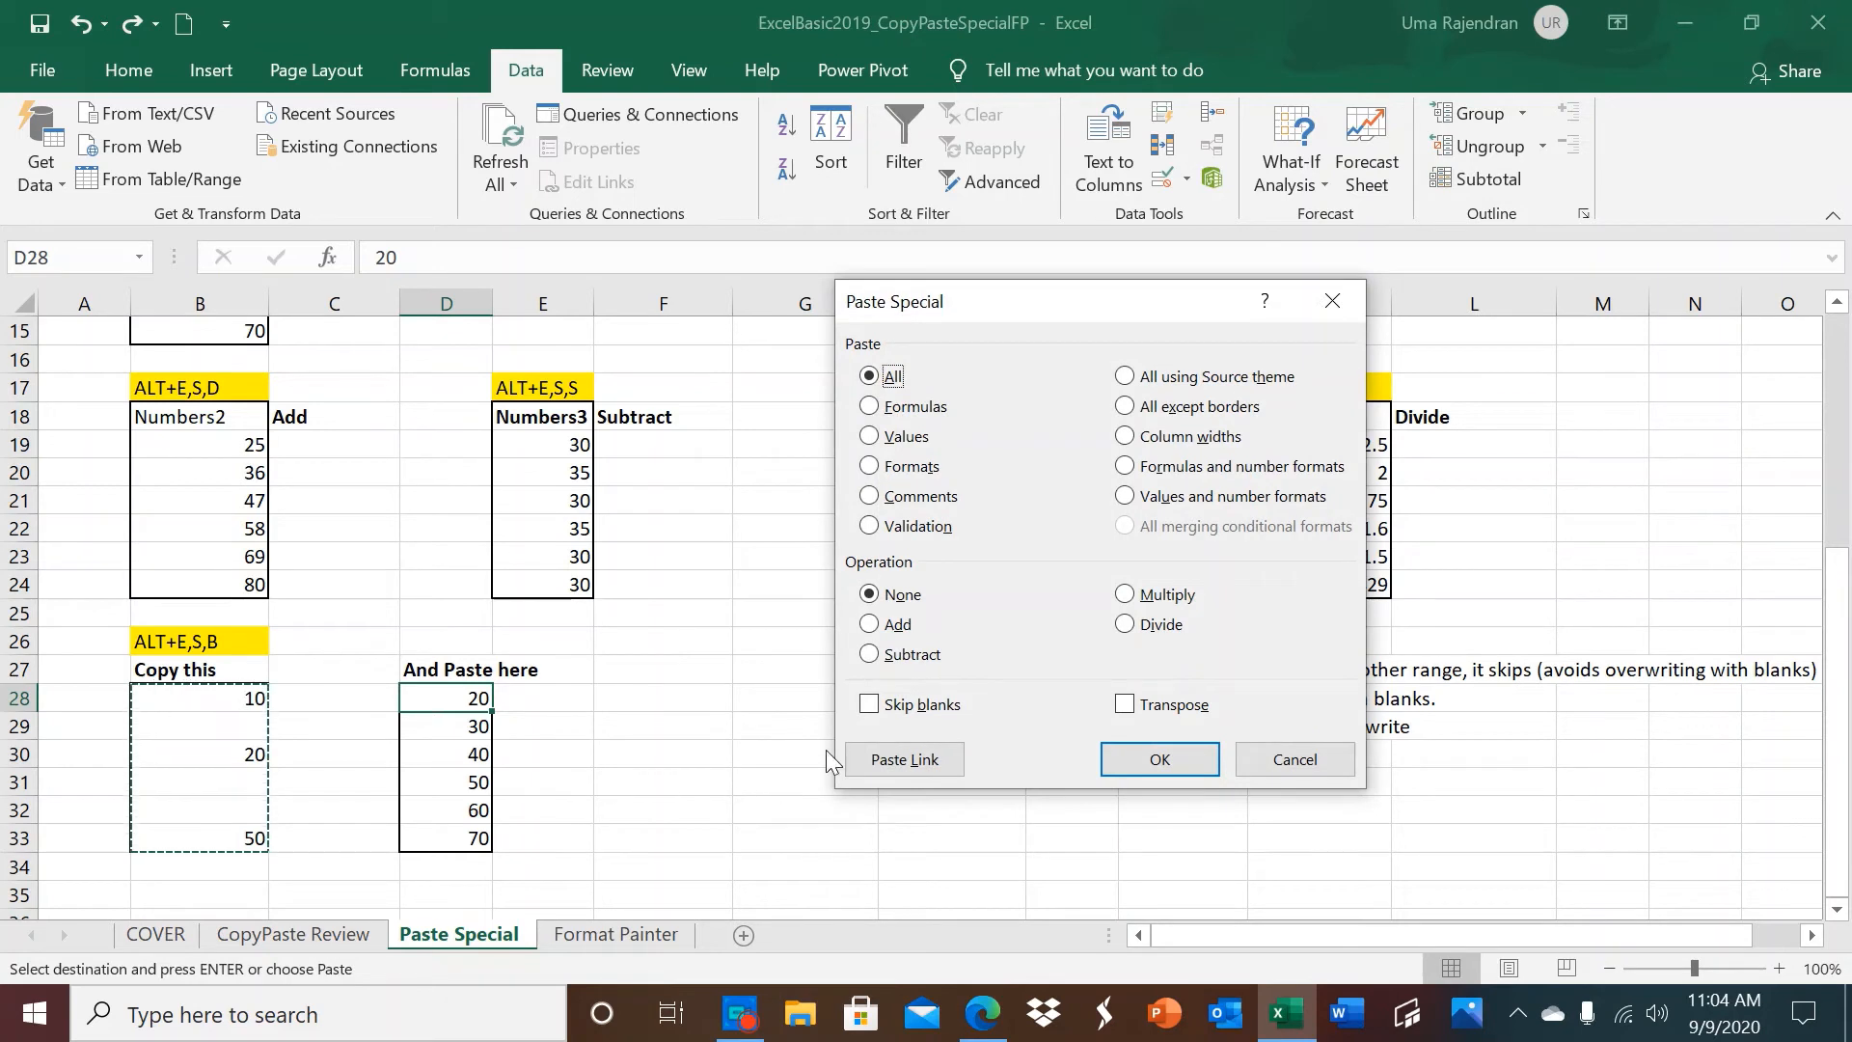
left_click(869, 706)
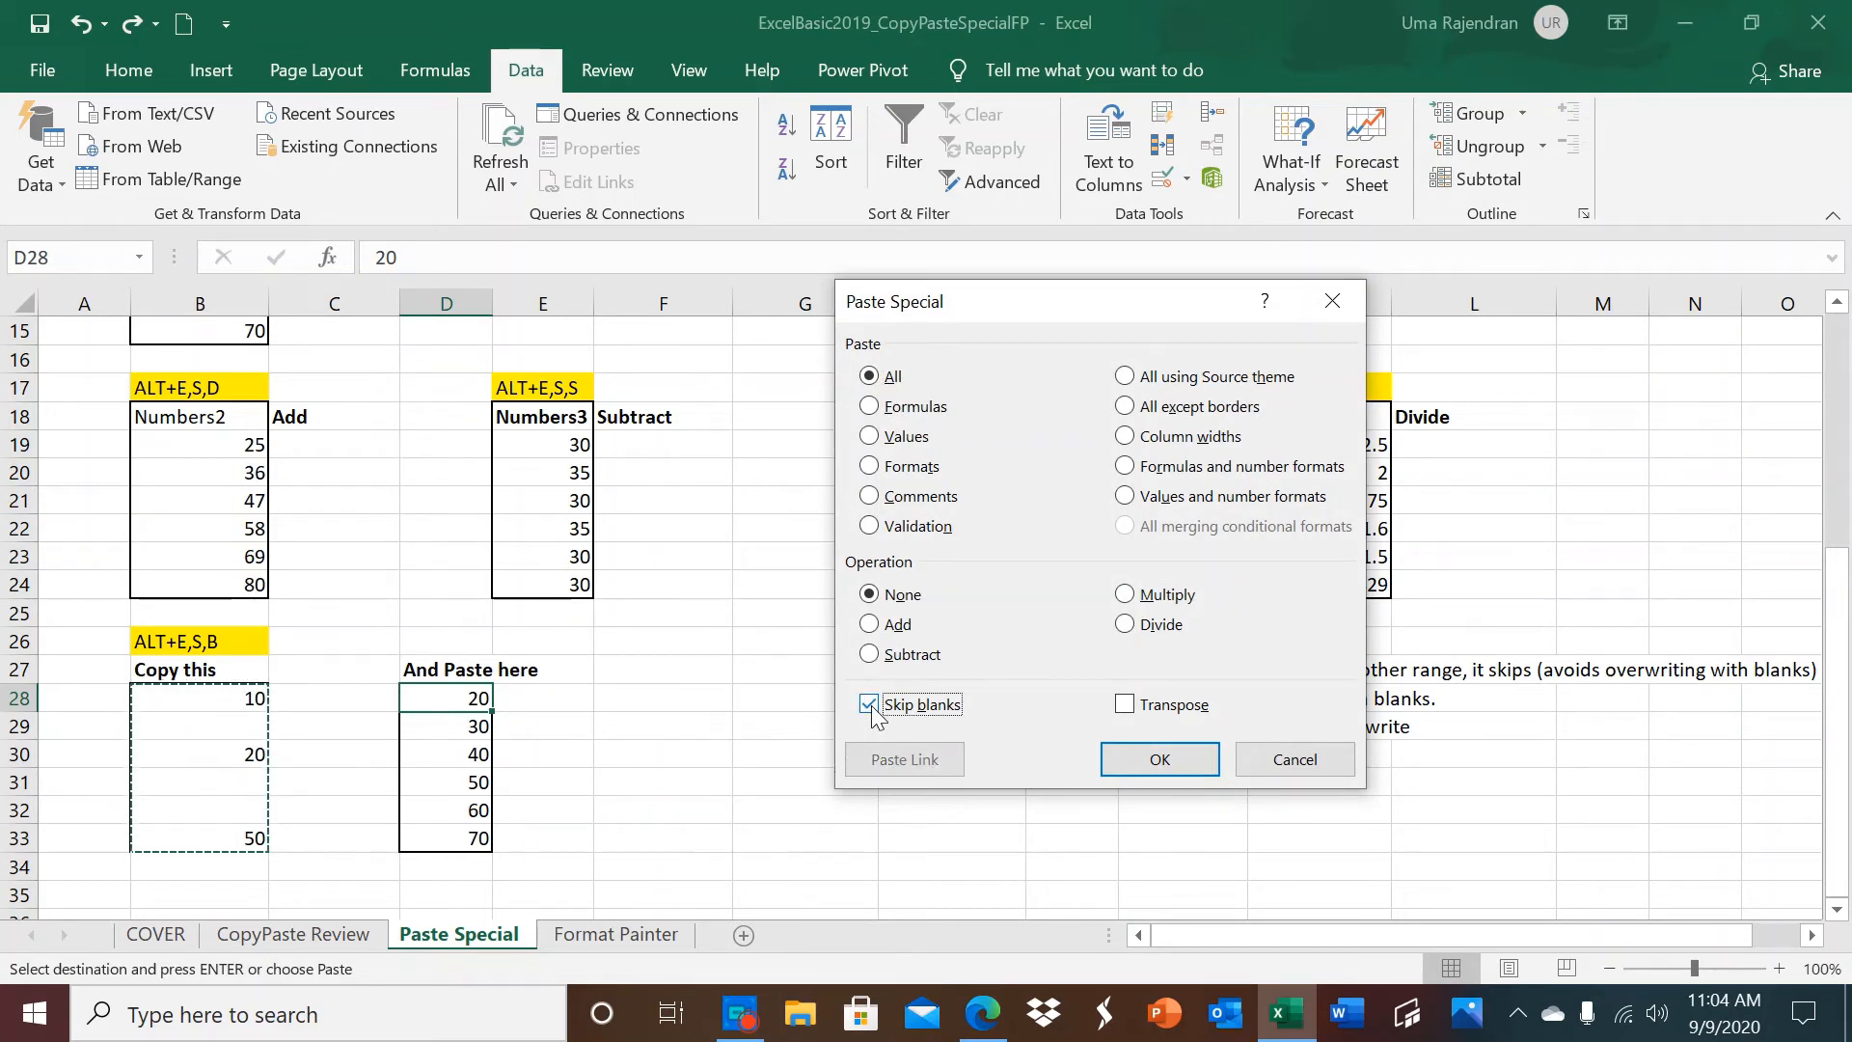
left_click(1161, 760)
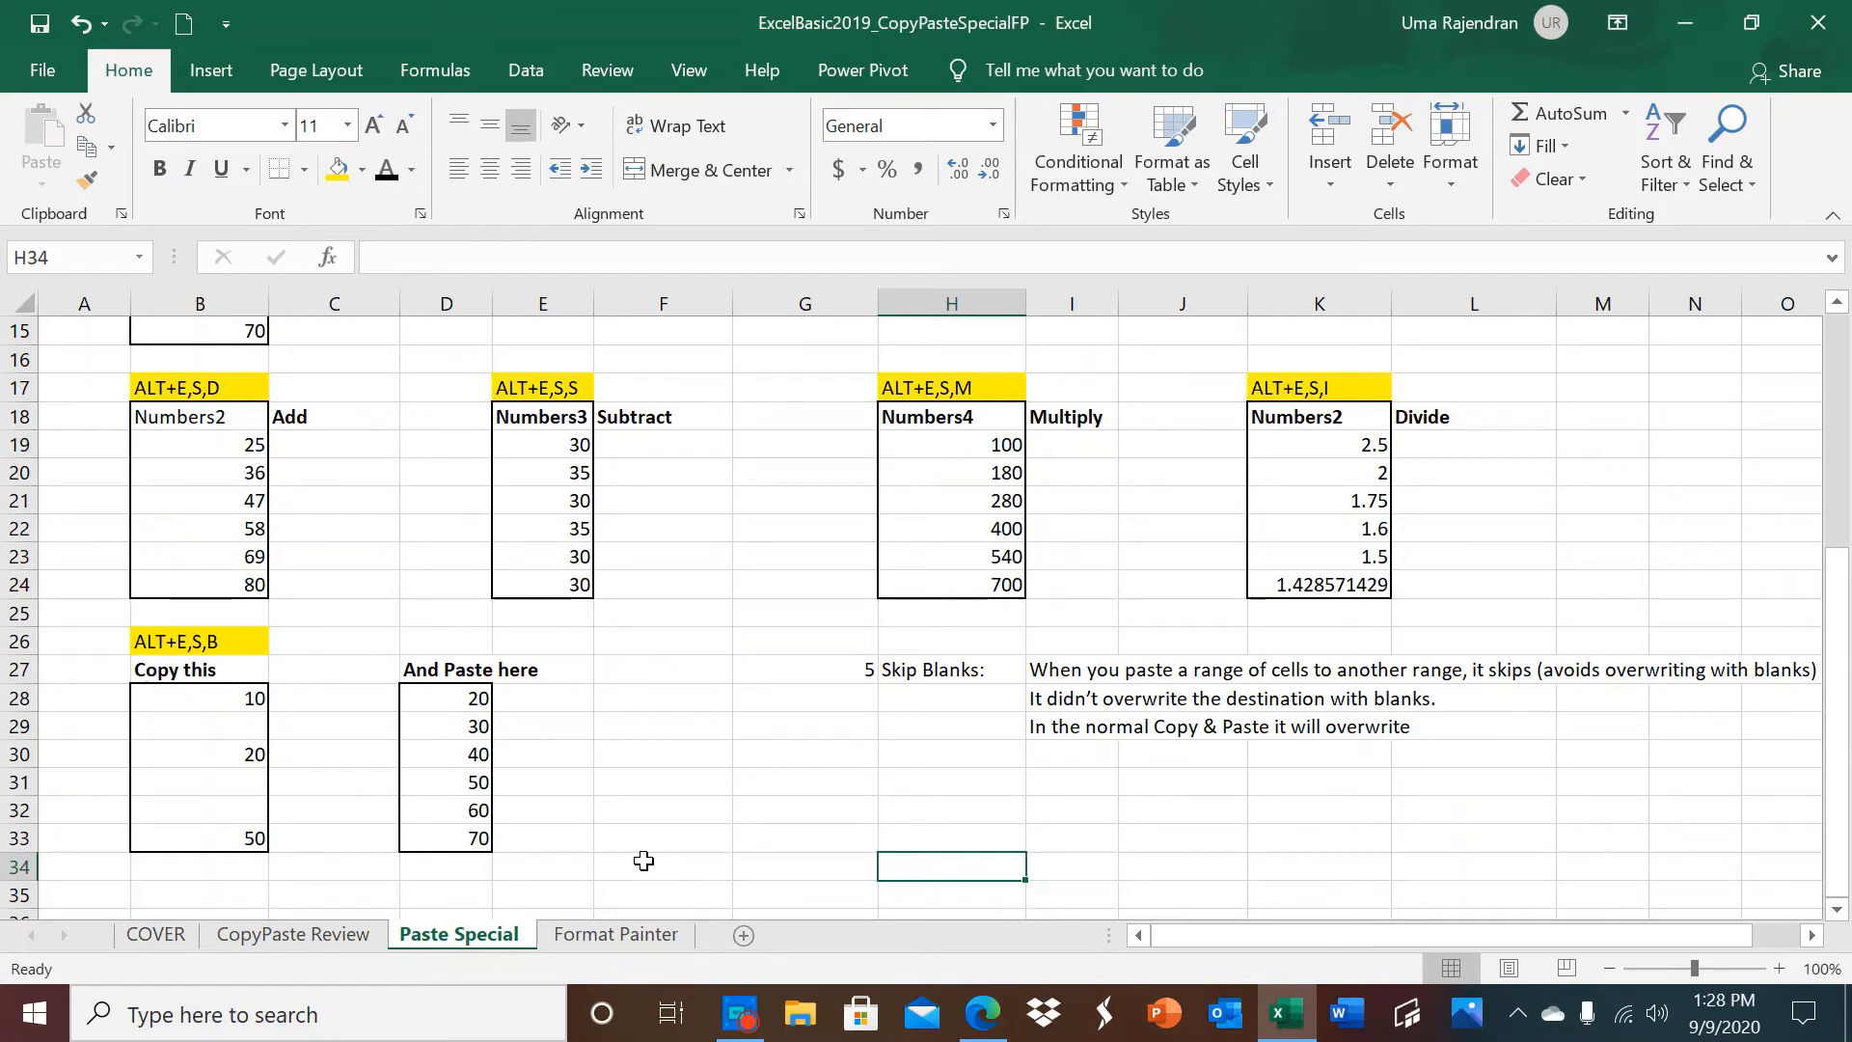
On the Format Painter sheet, make the Operating heading in B5 bold with a red font colour.
left_click(644, 933)
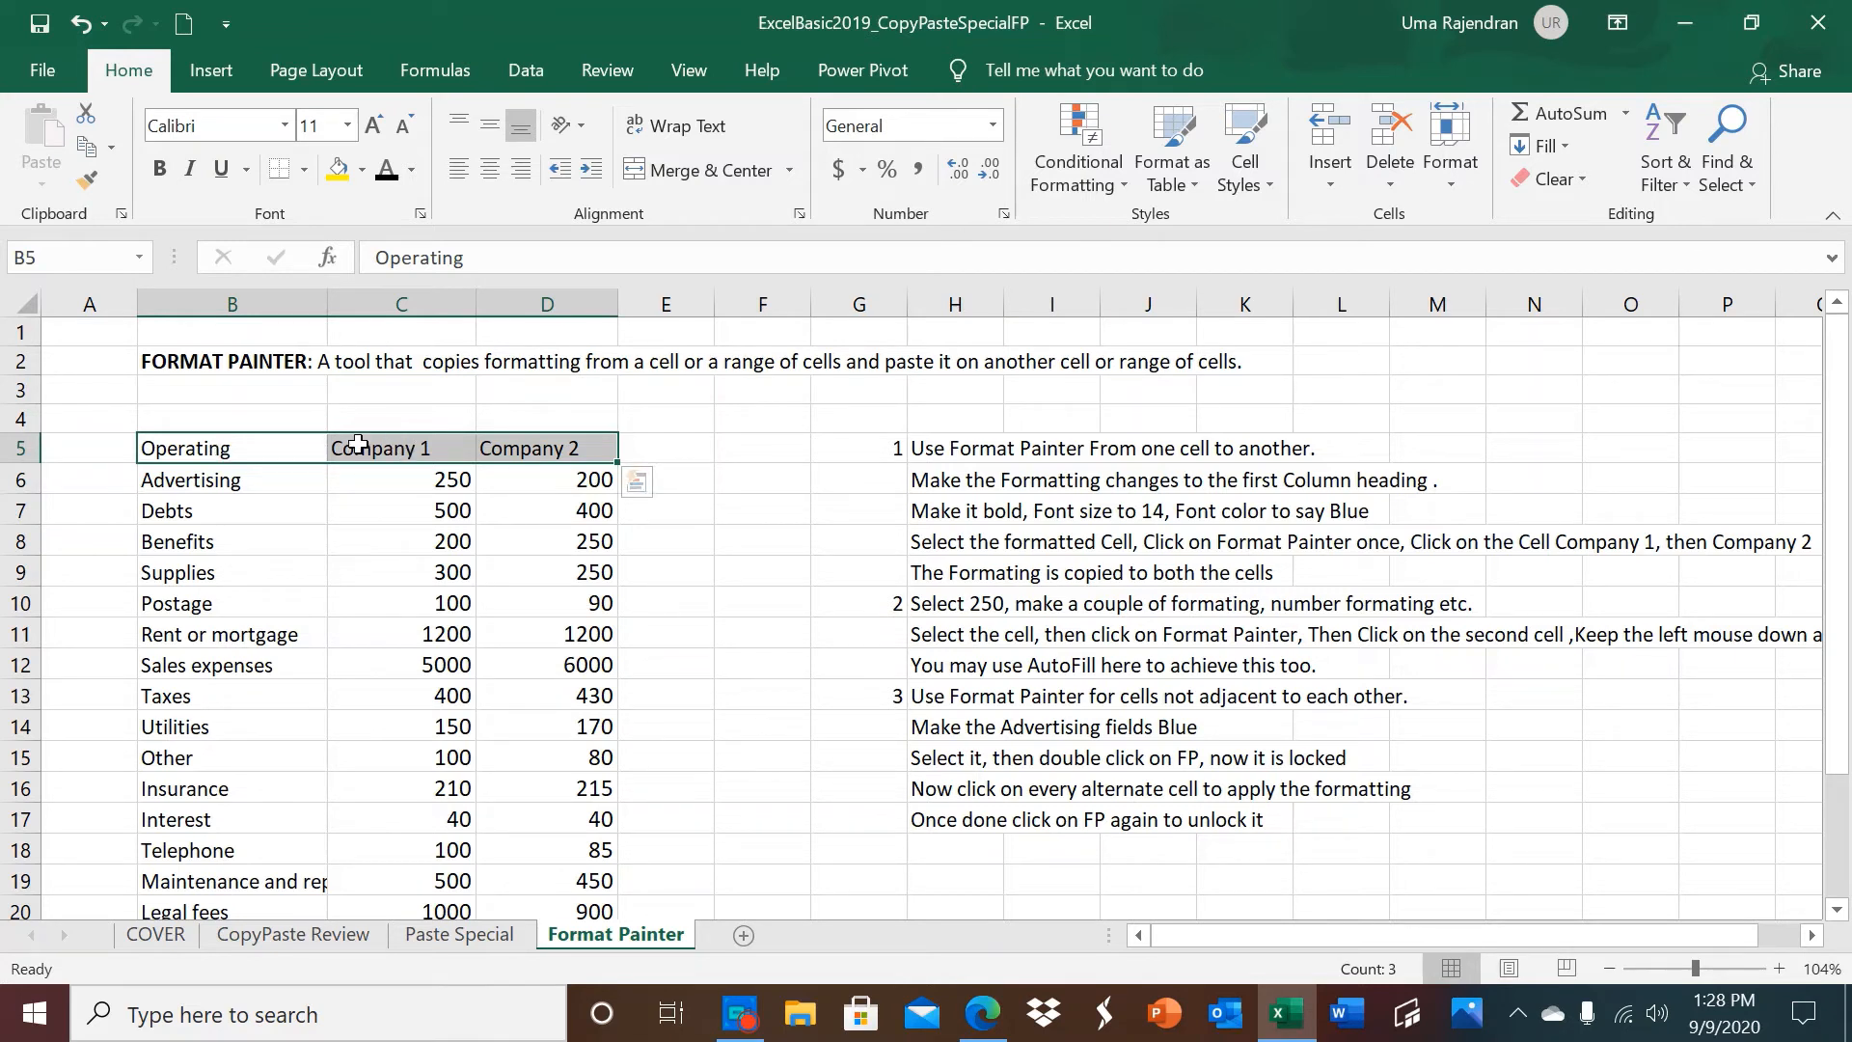
left_click(262, 448)
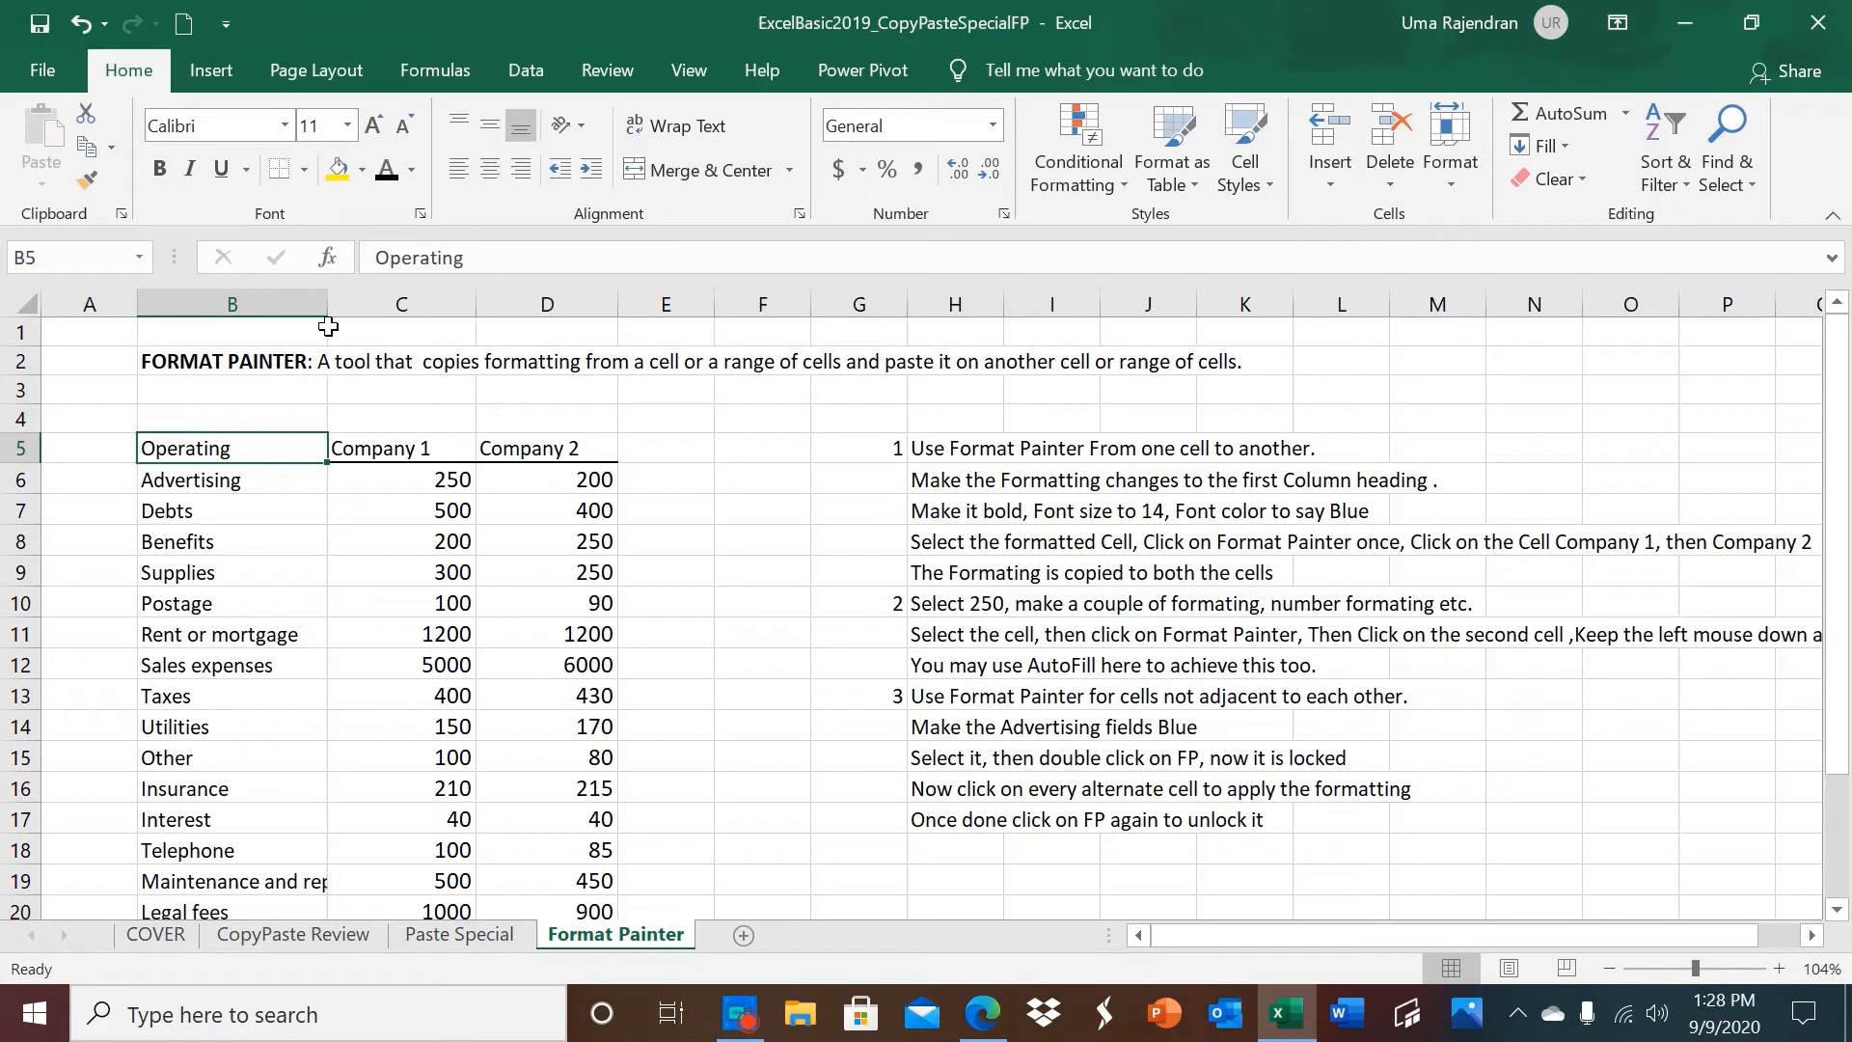
left_click(412, 174)
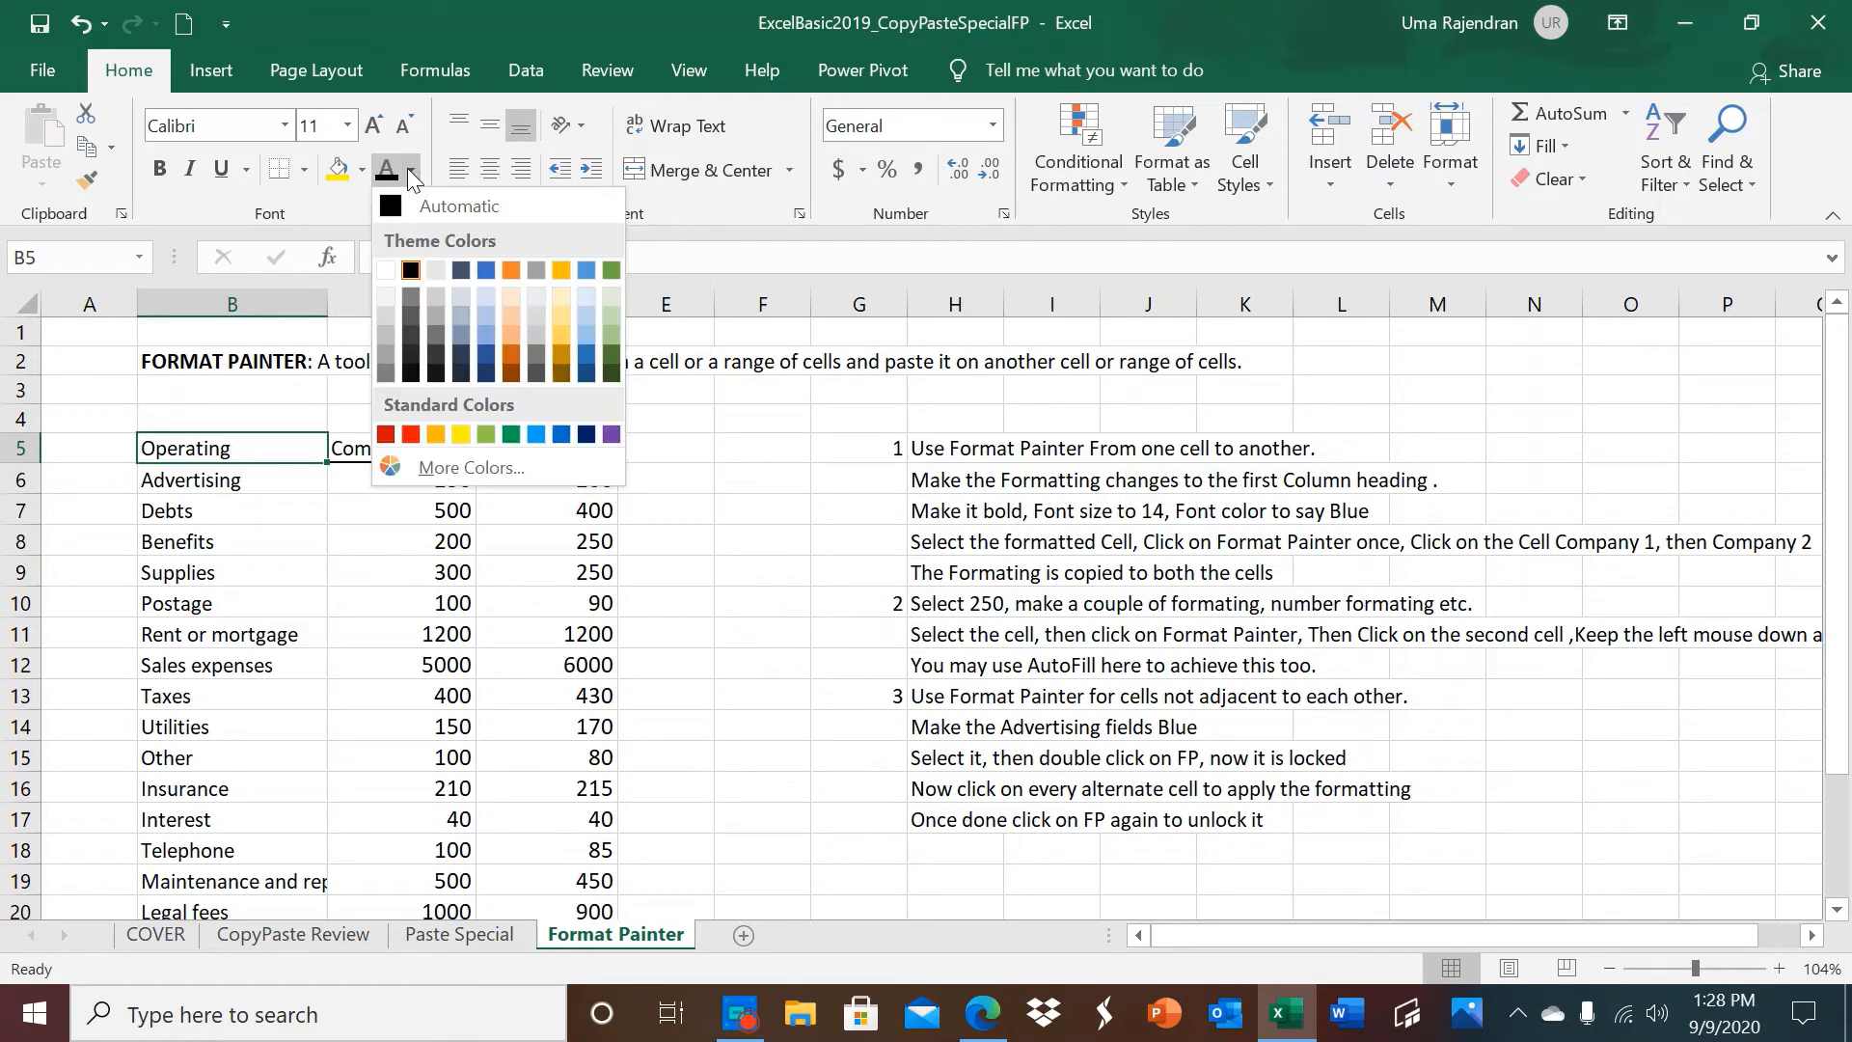
left_click(414, 434)
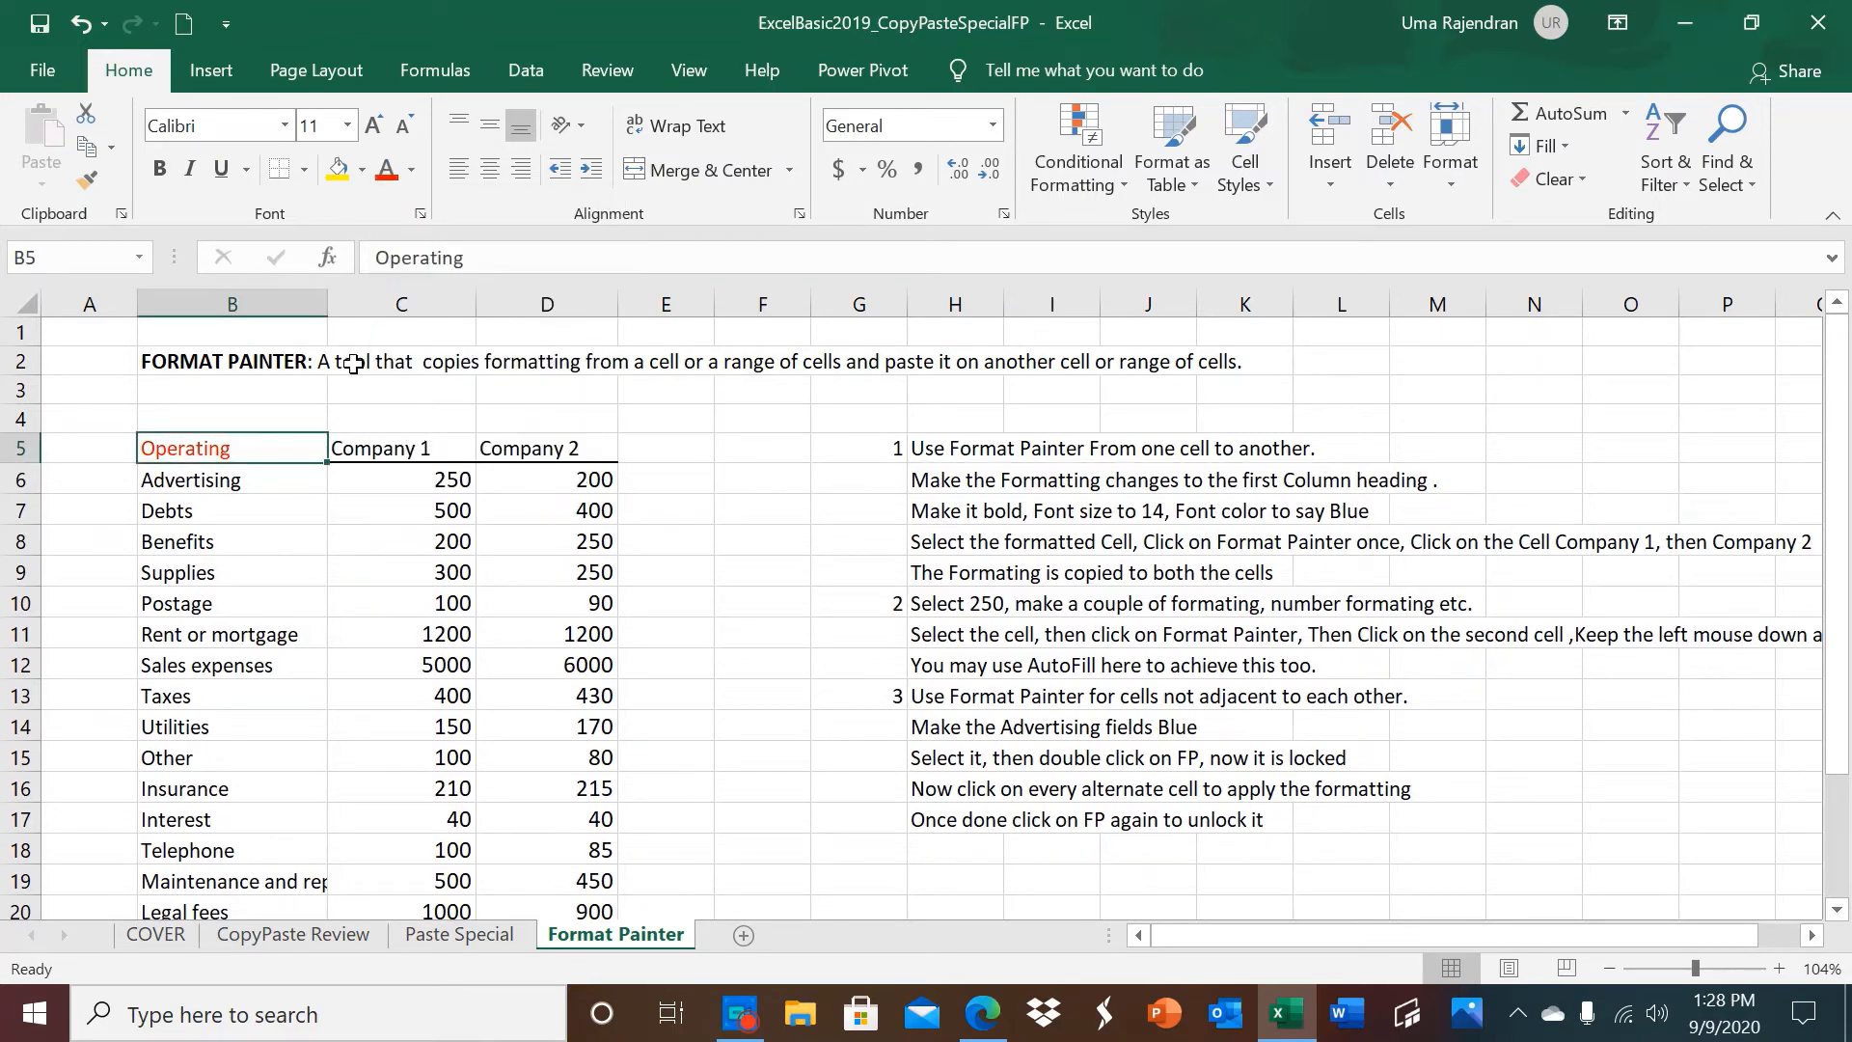
left_click(160, 170)
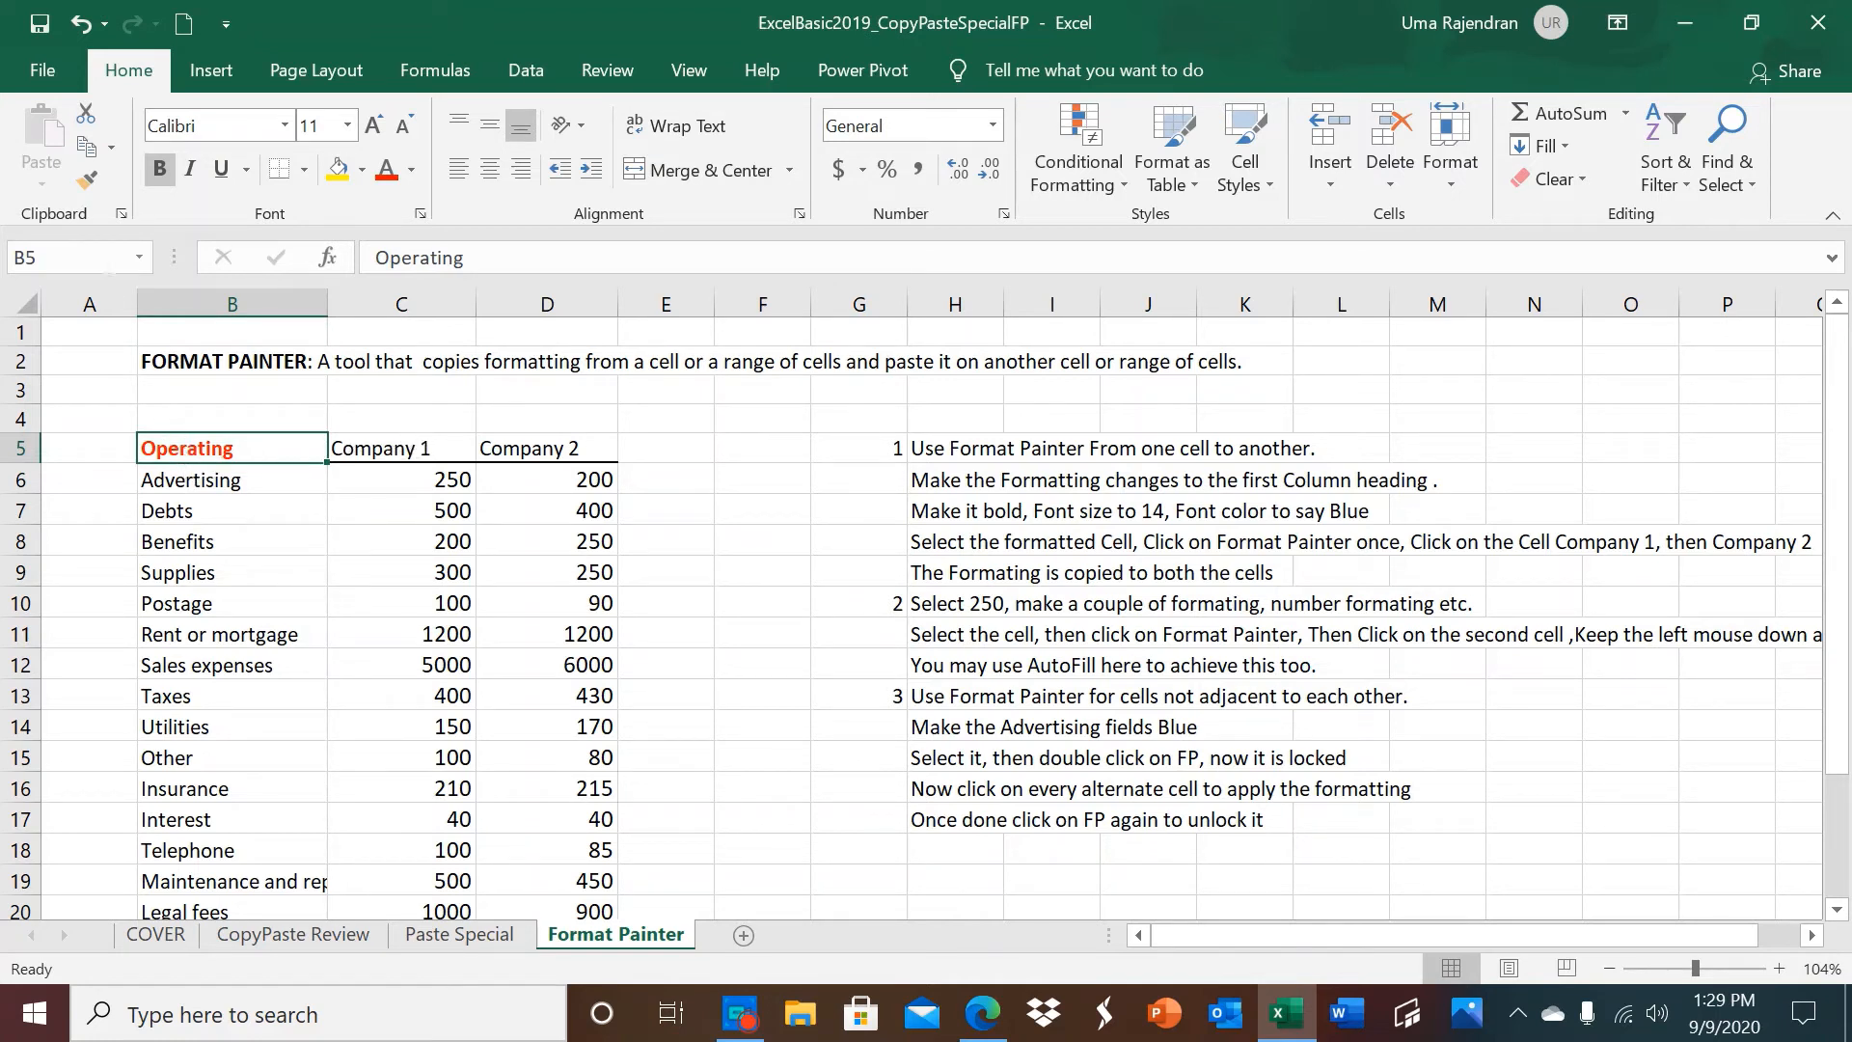
Copy the Operating heading's formatting to the Company 1 and Company 2 headings with single-use Format Painter, once for each.
left_click(88, 188)
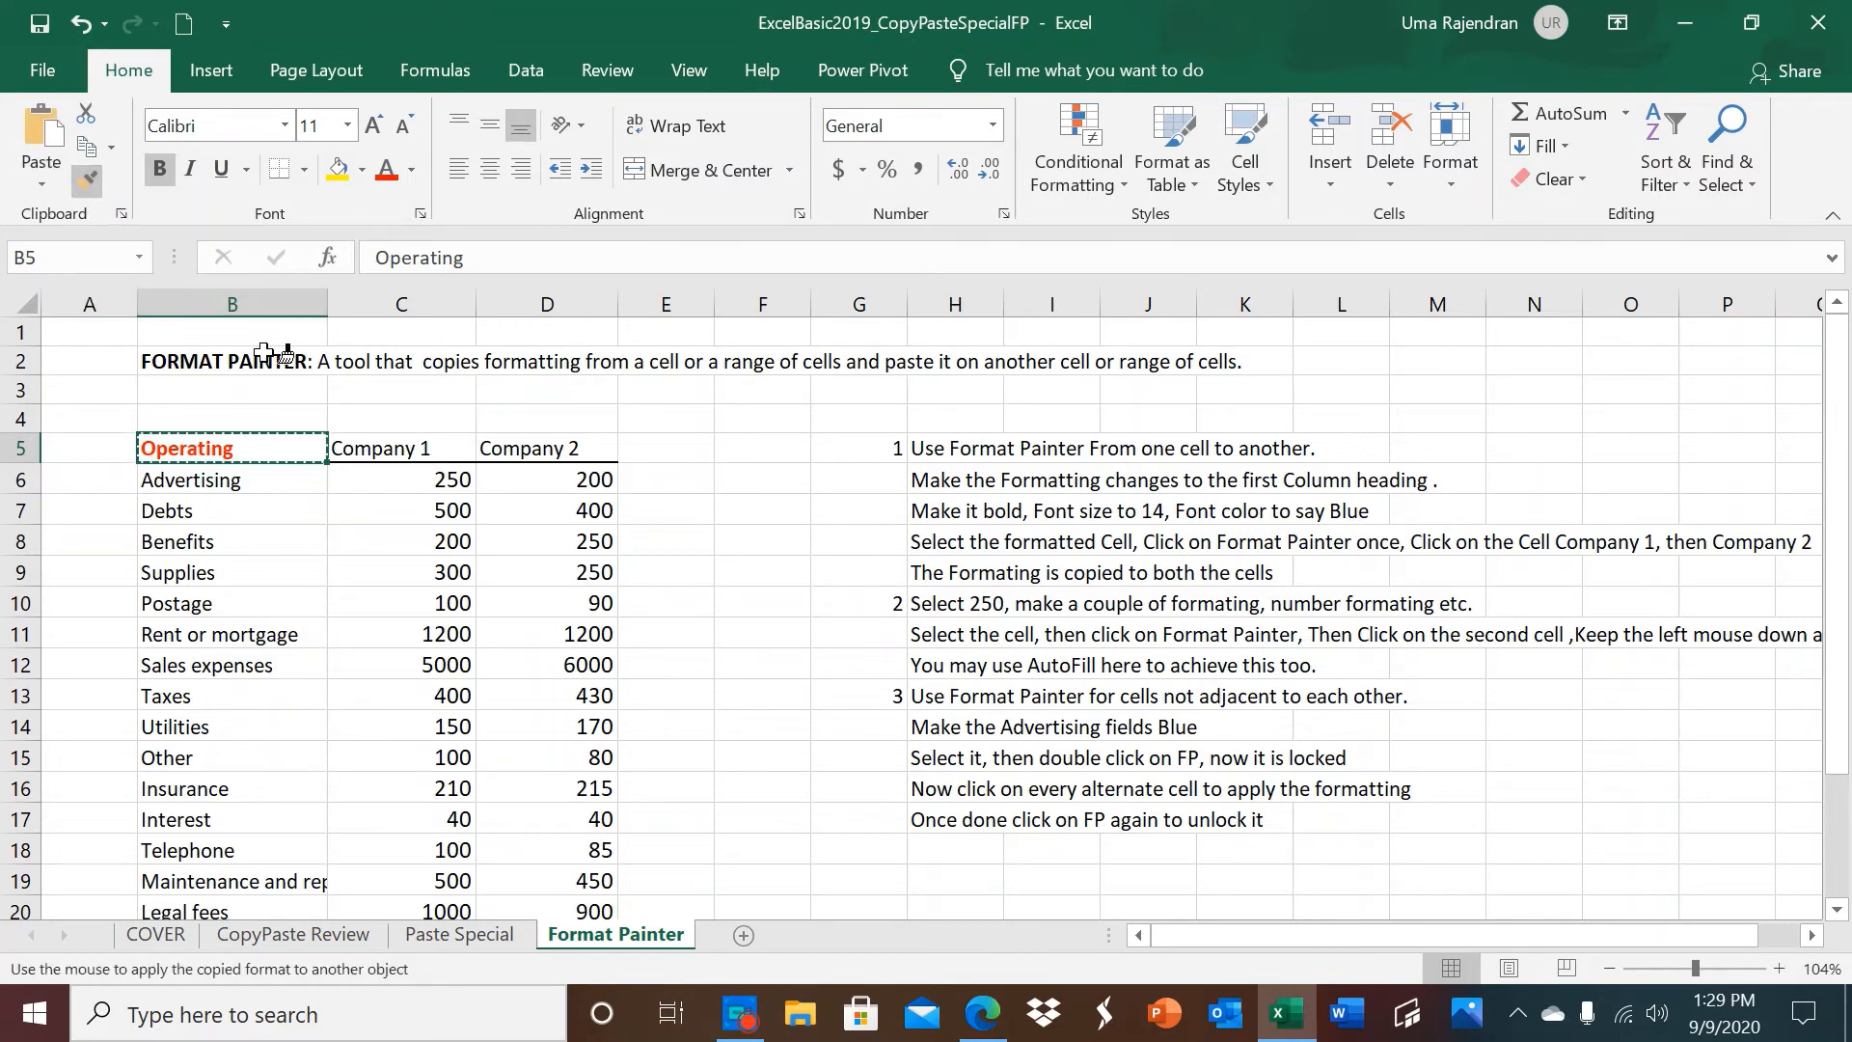
left_click(400, 442)
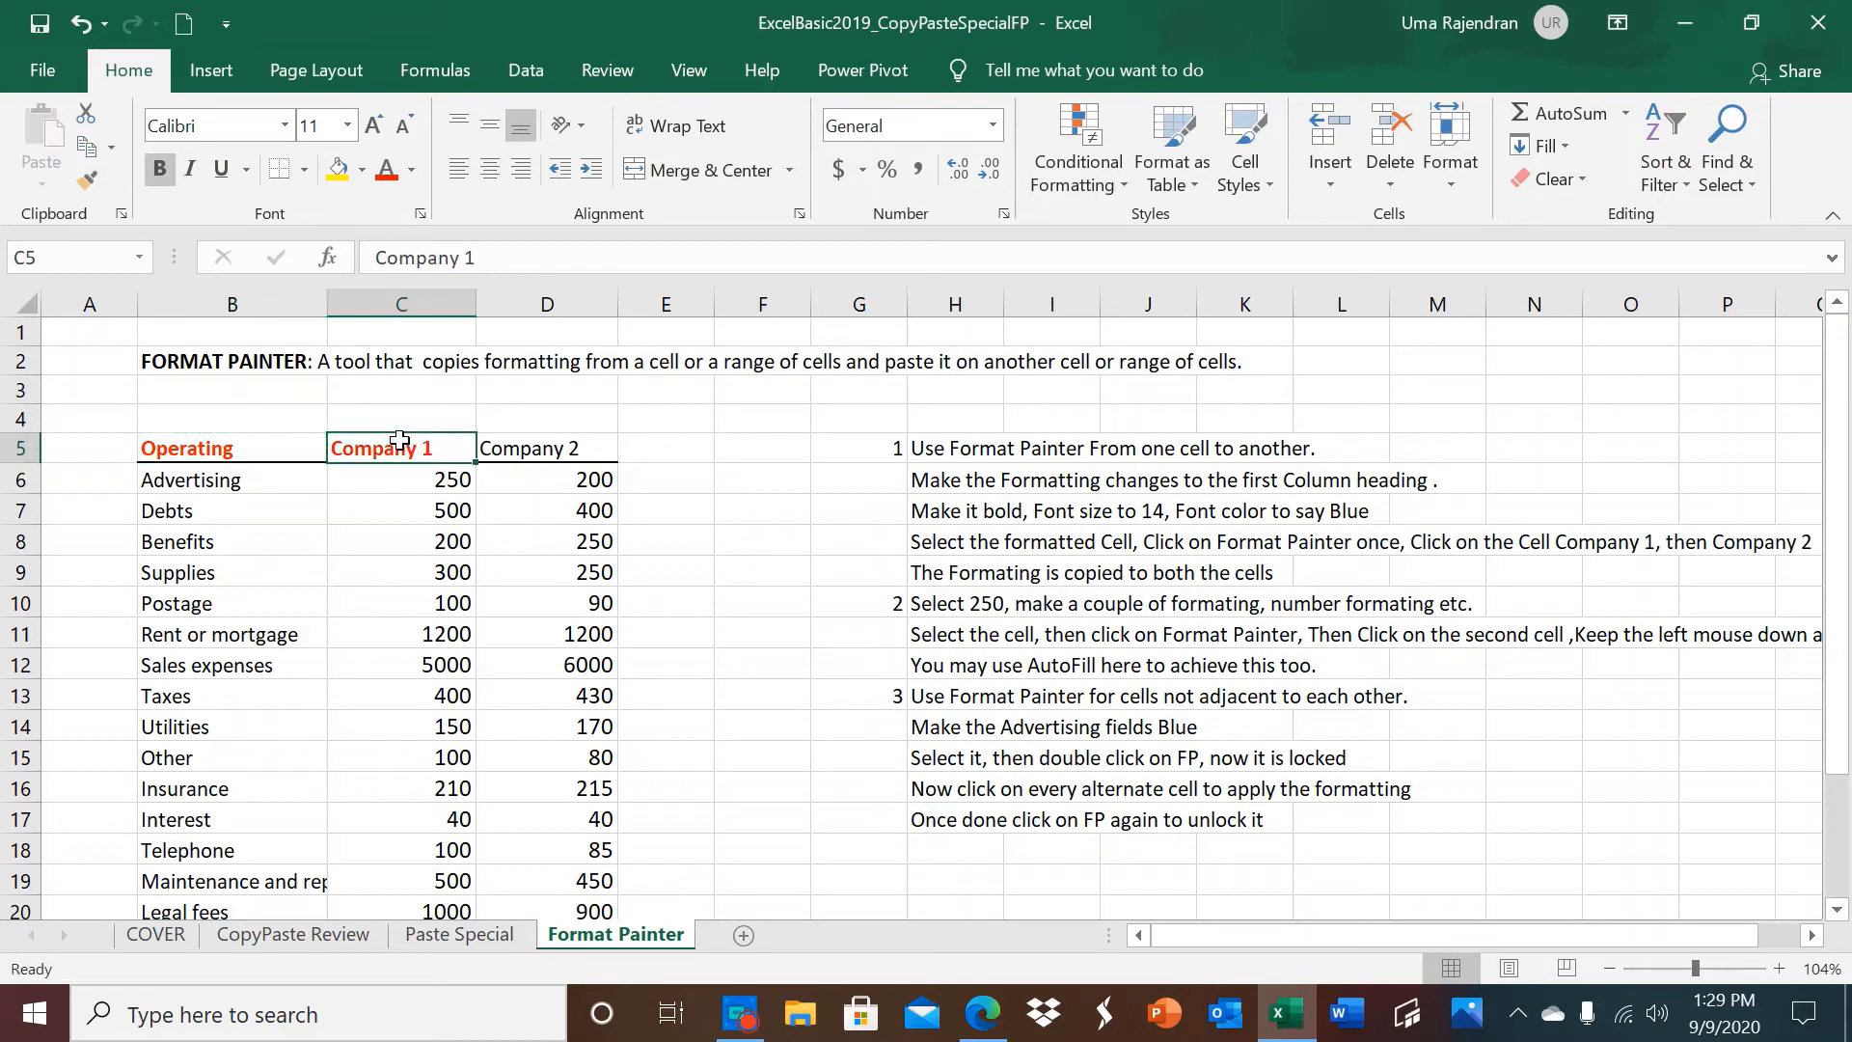
left_click(228, 453)
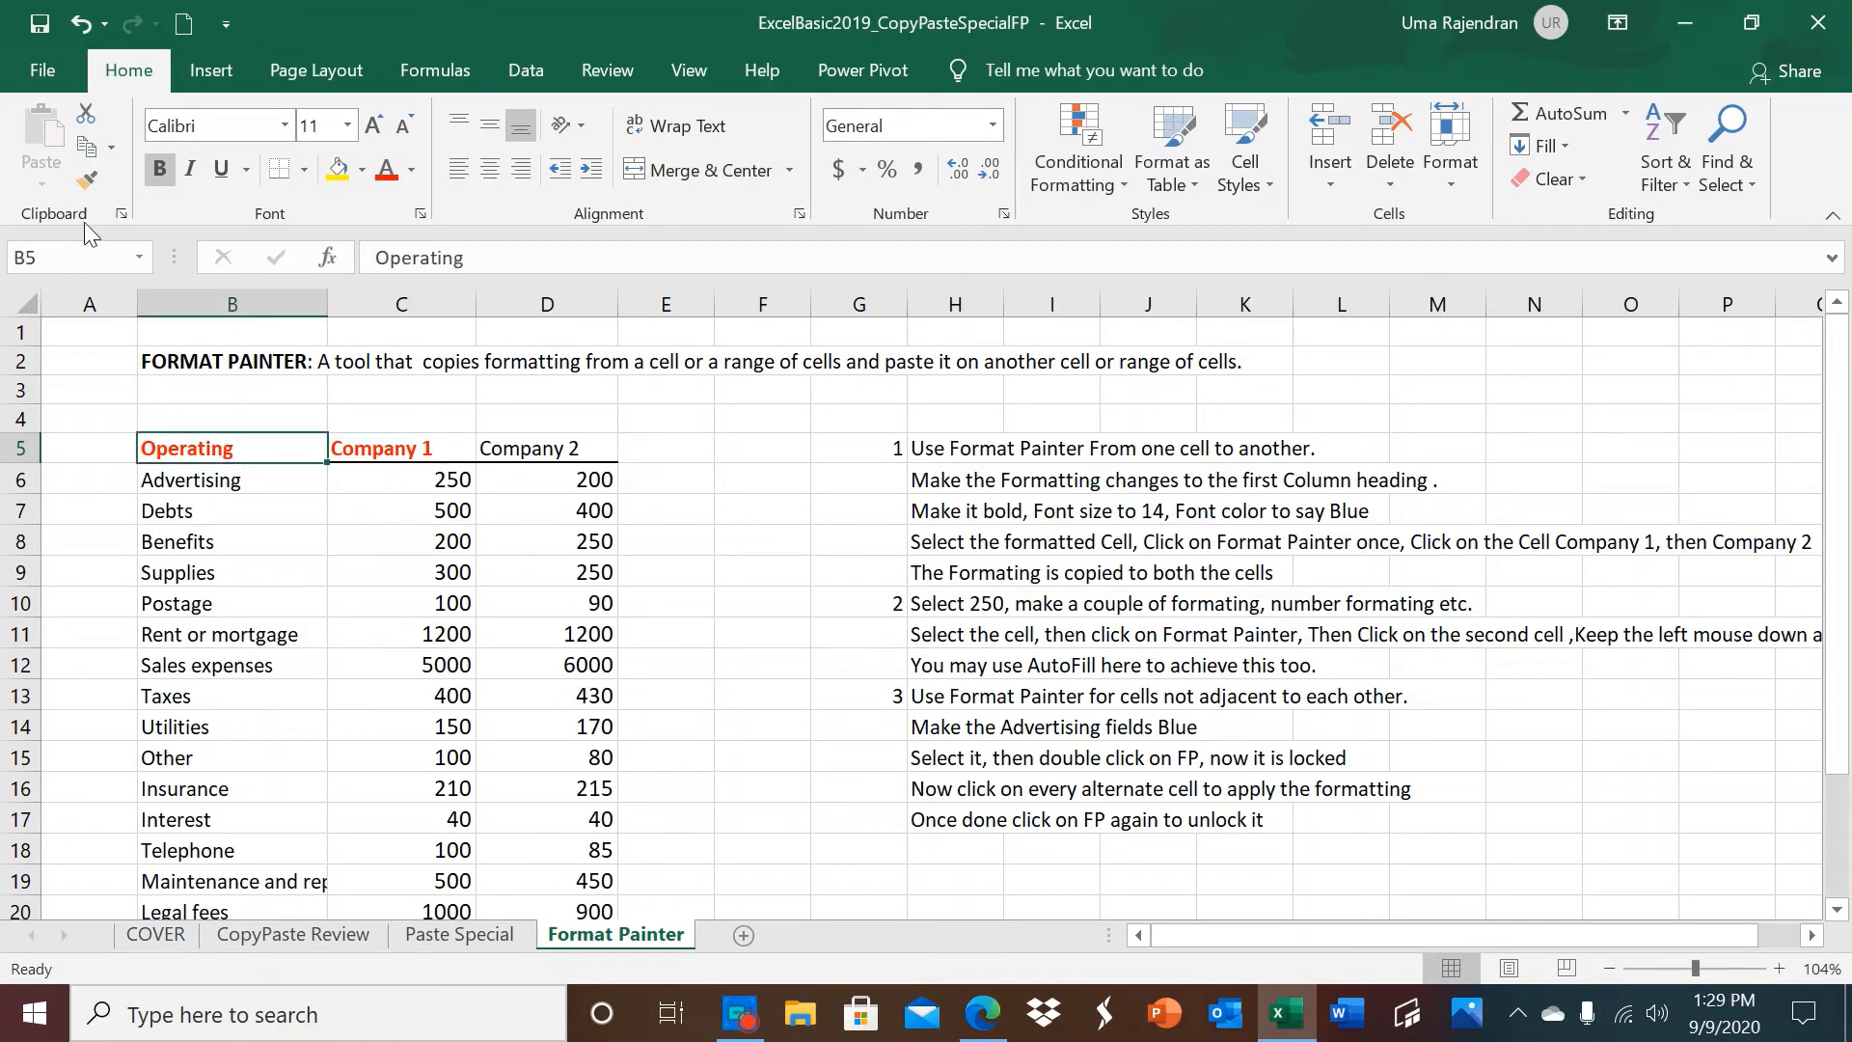
left_click(87, 183)
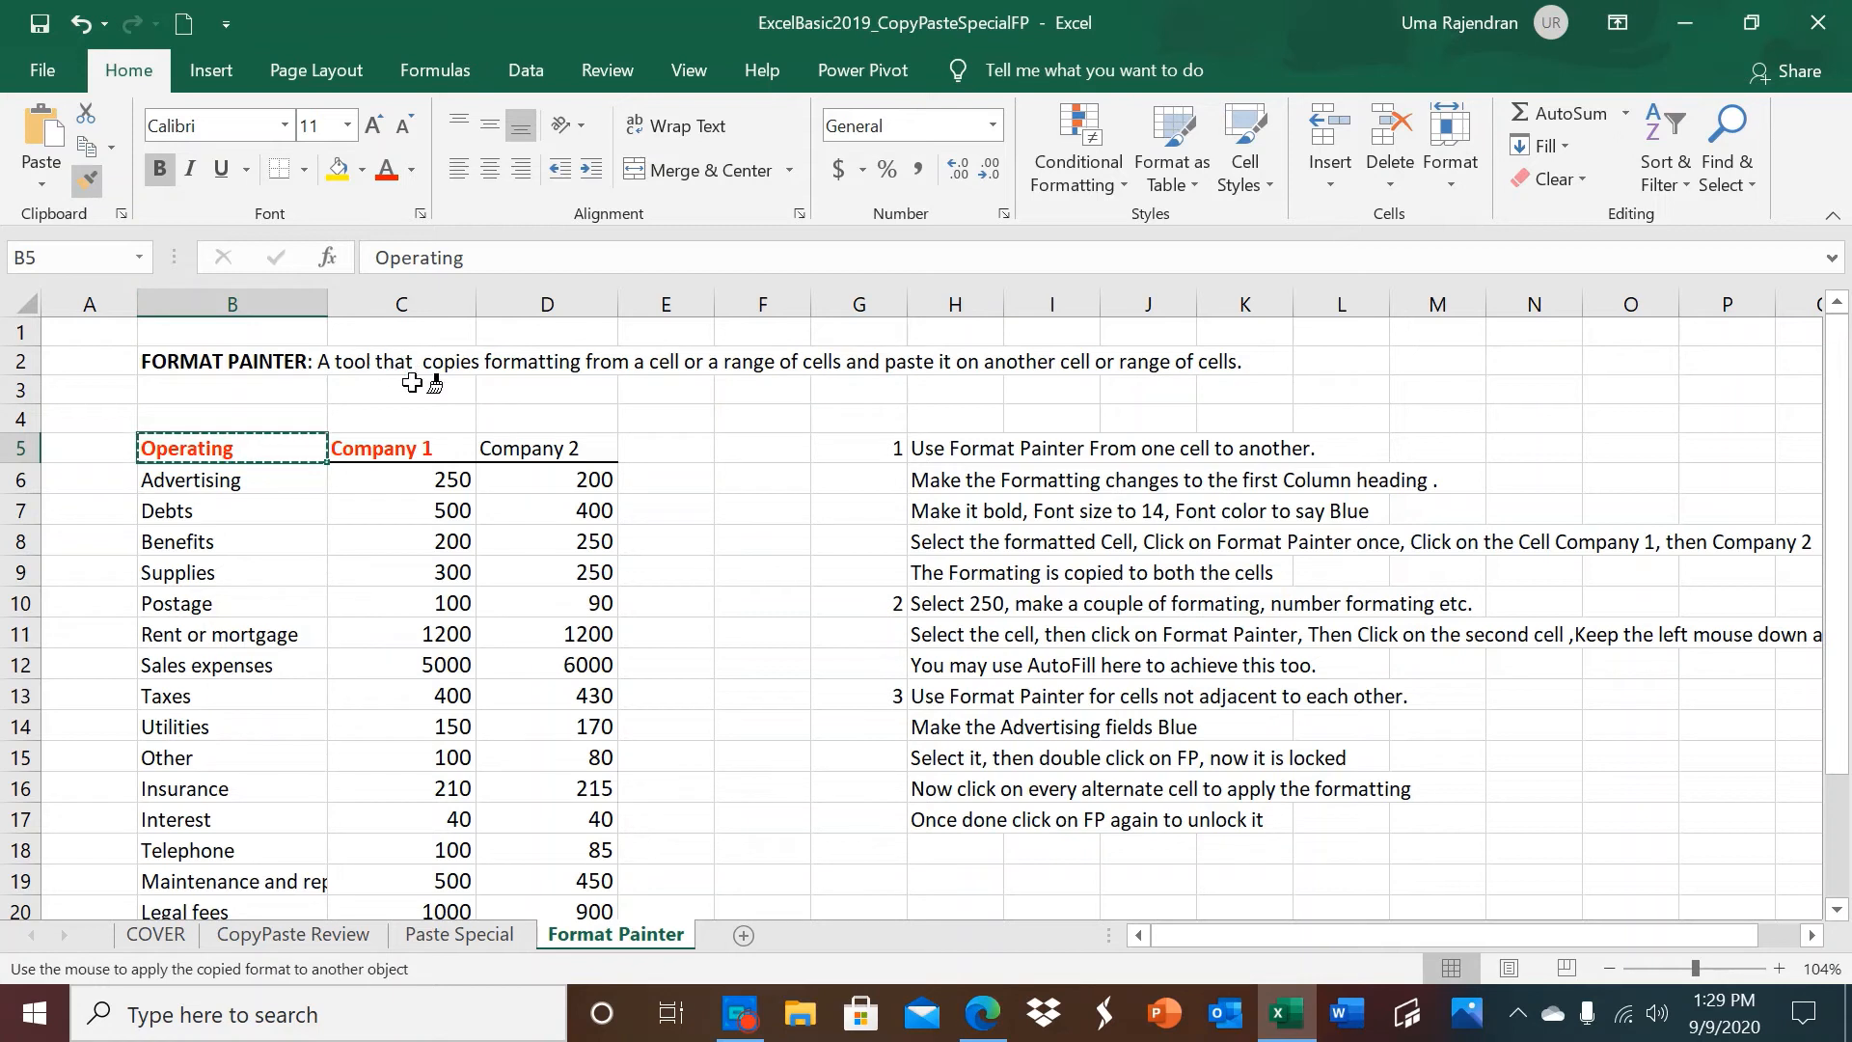
left_click(522, 444)
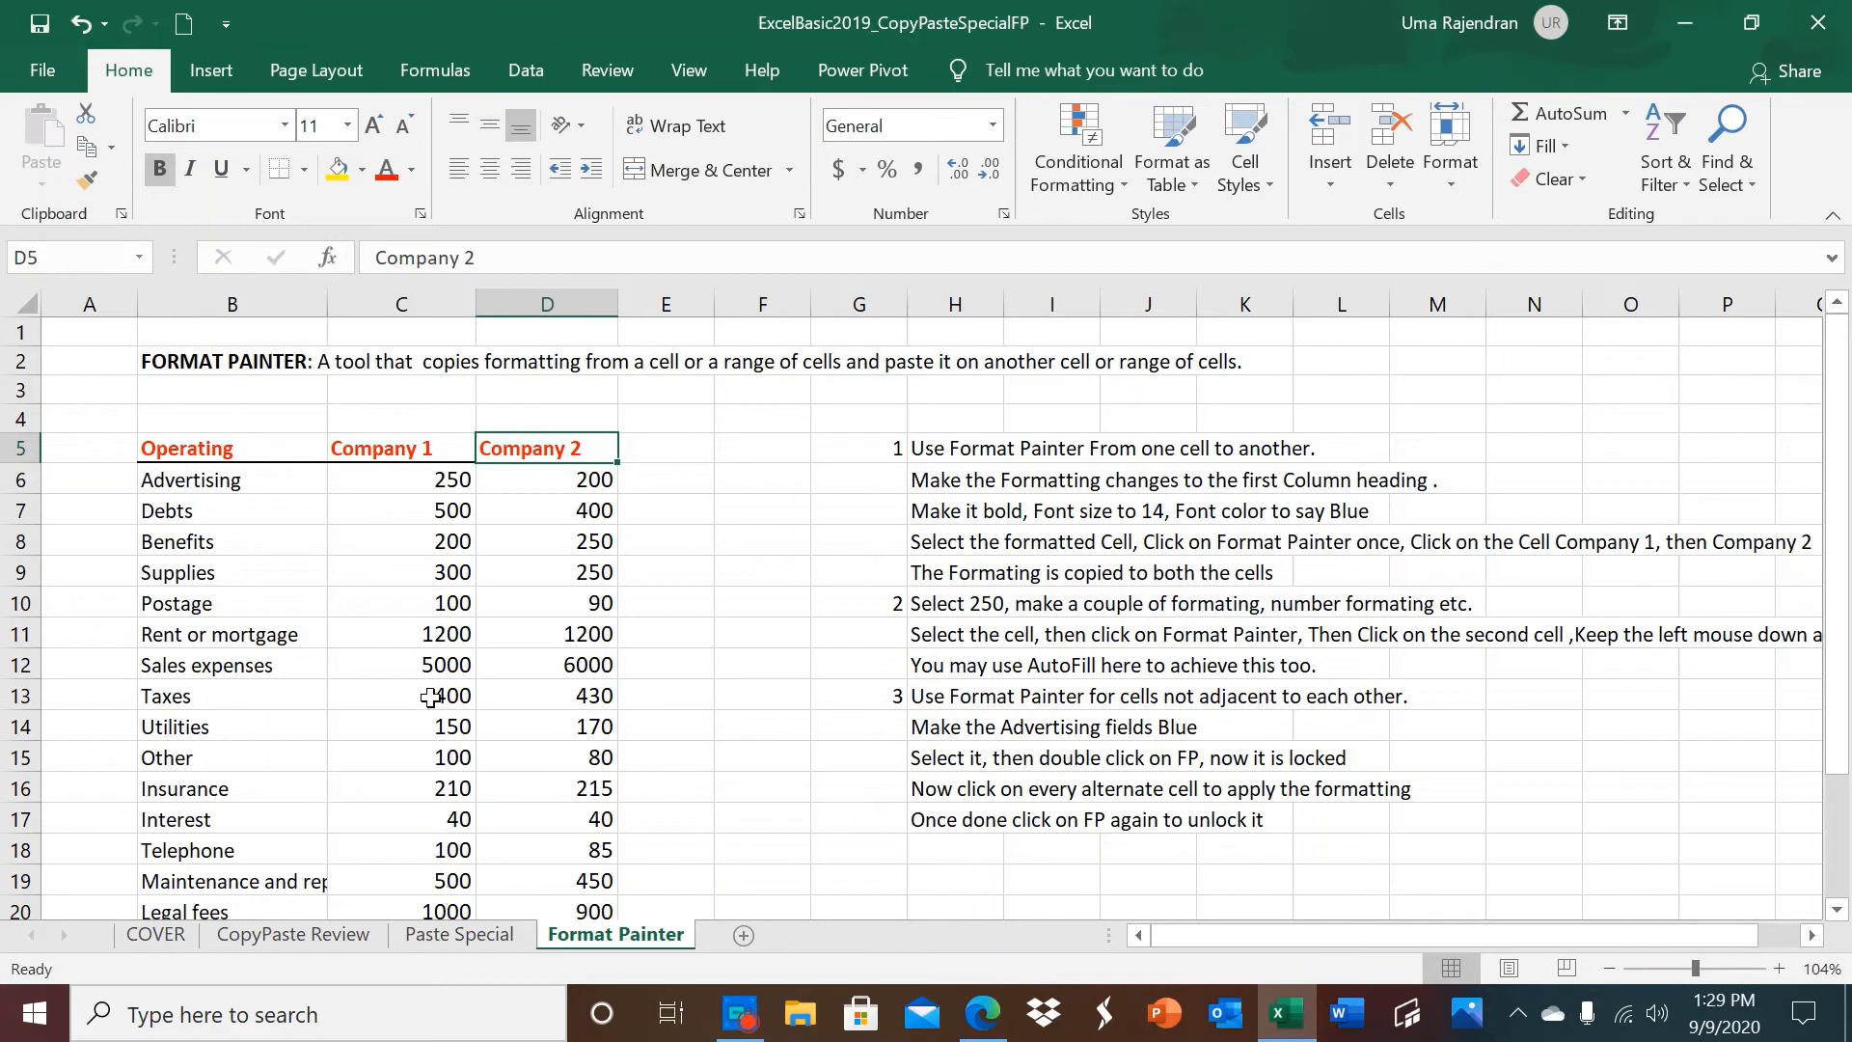
Format the Company 1 Advertising amount in C6 as Currency and increase its font size to 14.
left_click(403, 484)
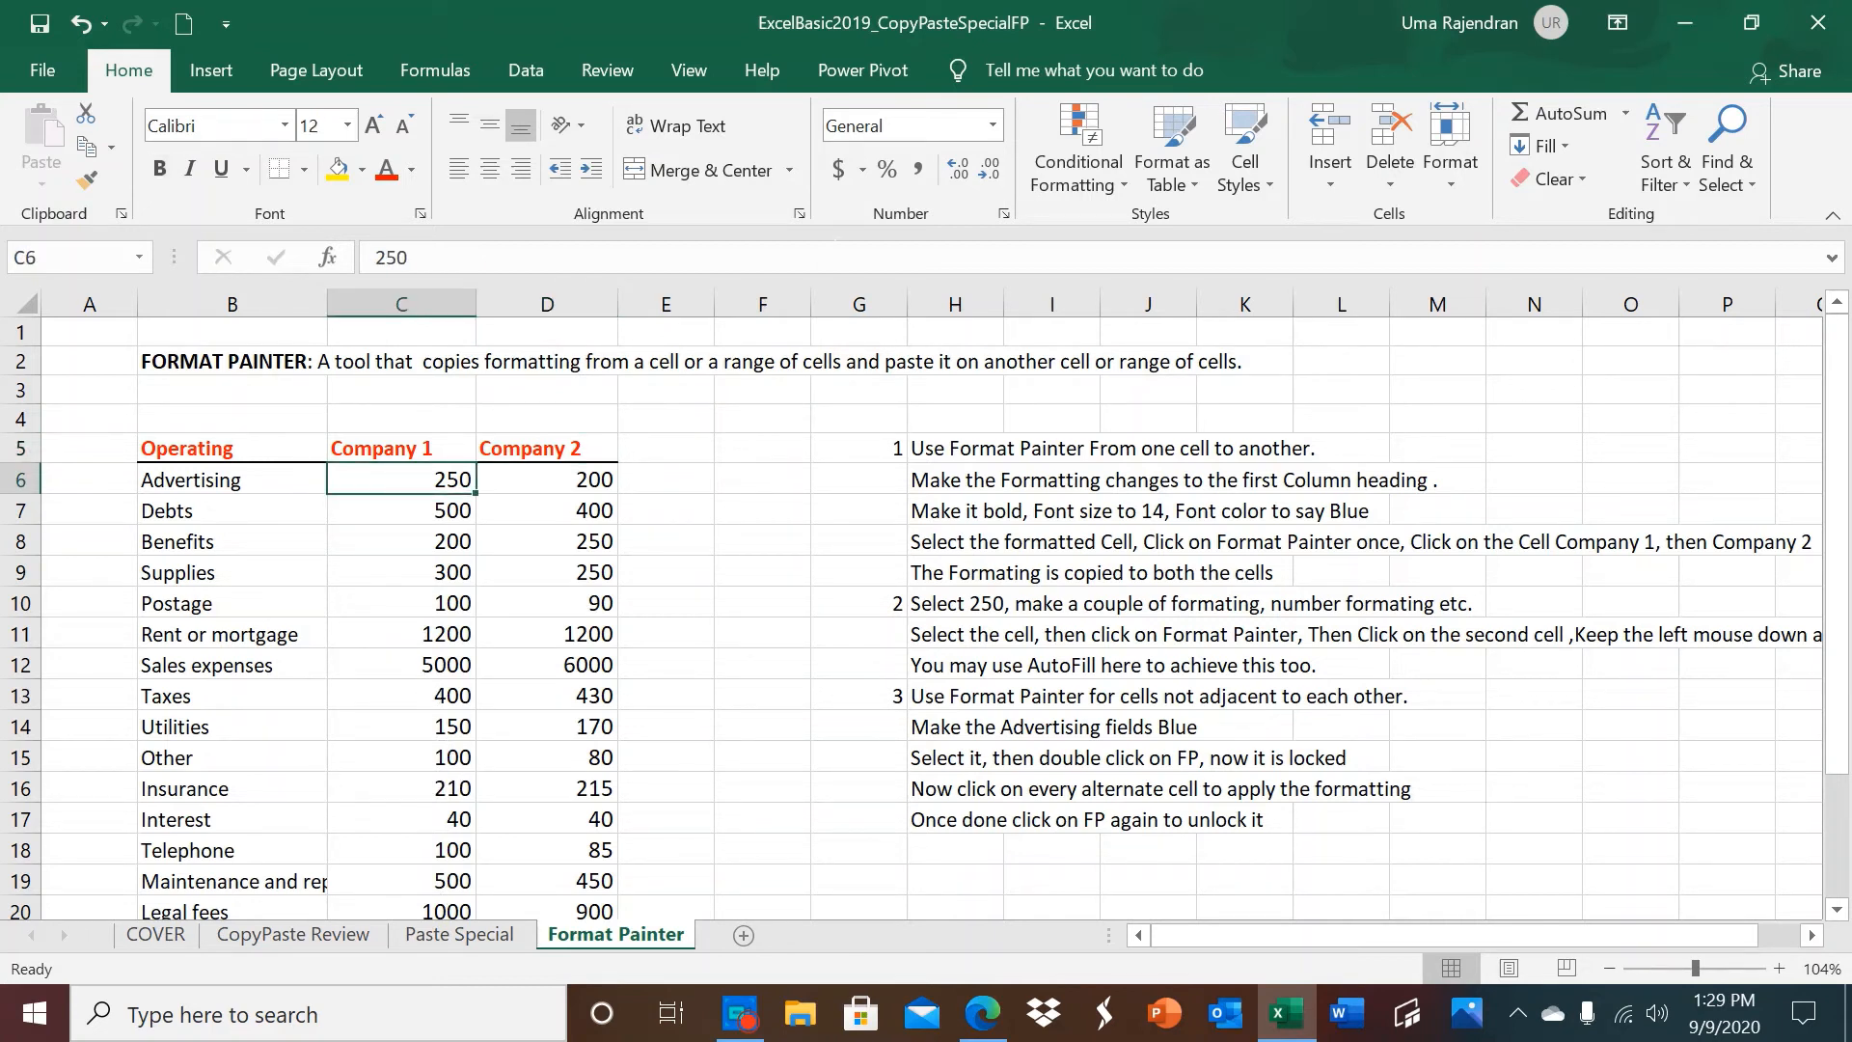
left_click(992, 125)
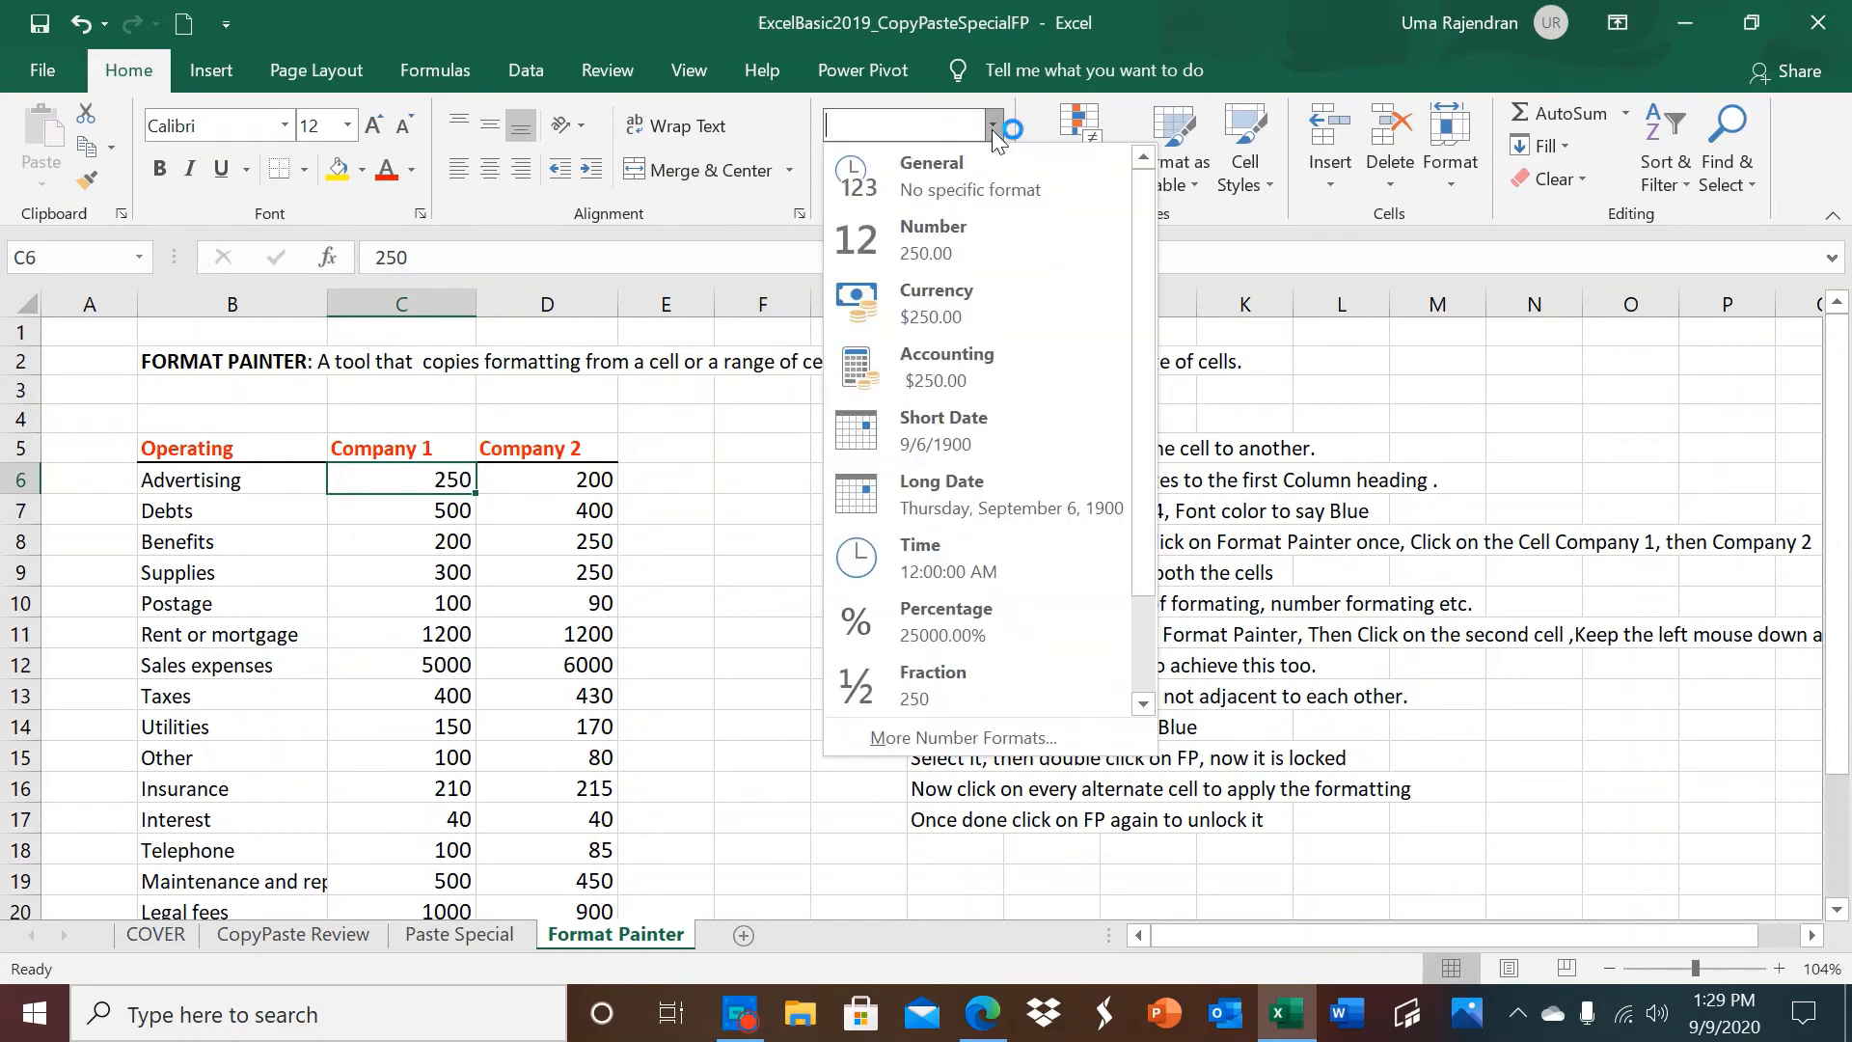
left_click(945, 295)
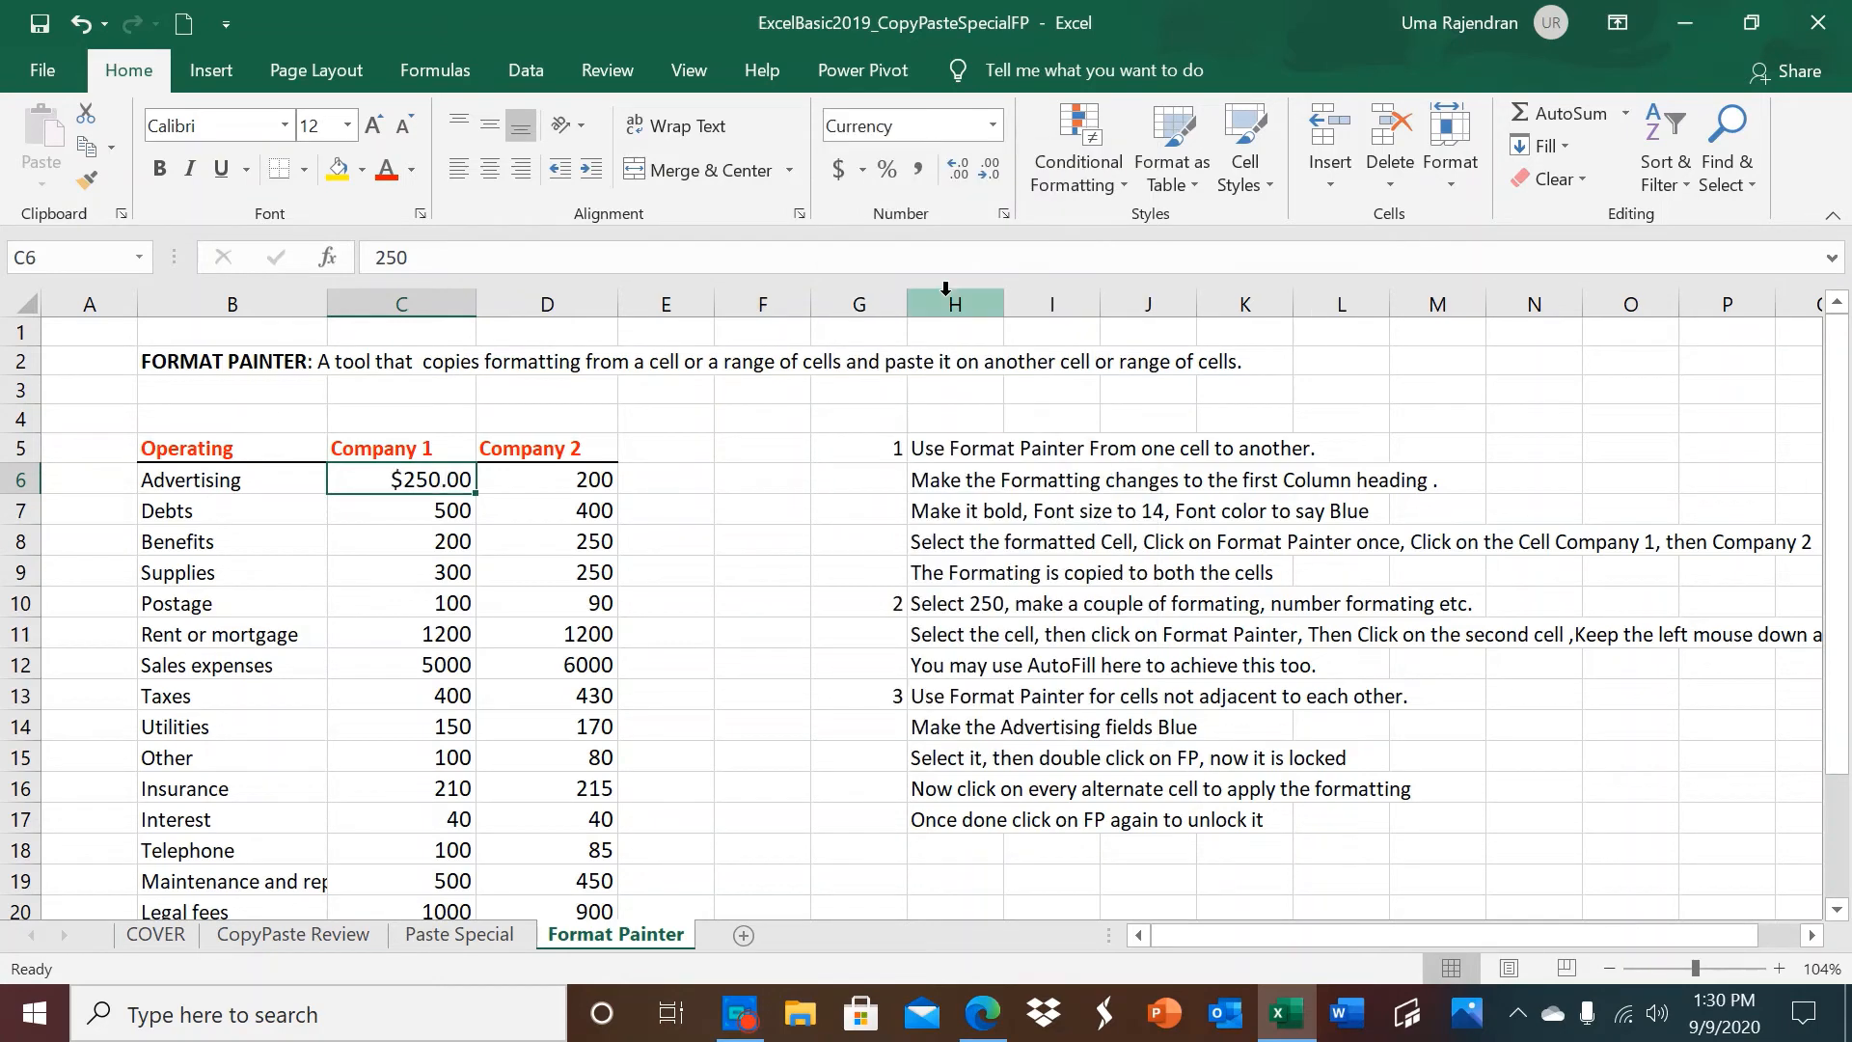
left_click(372, 125)
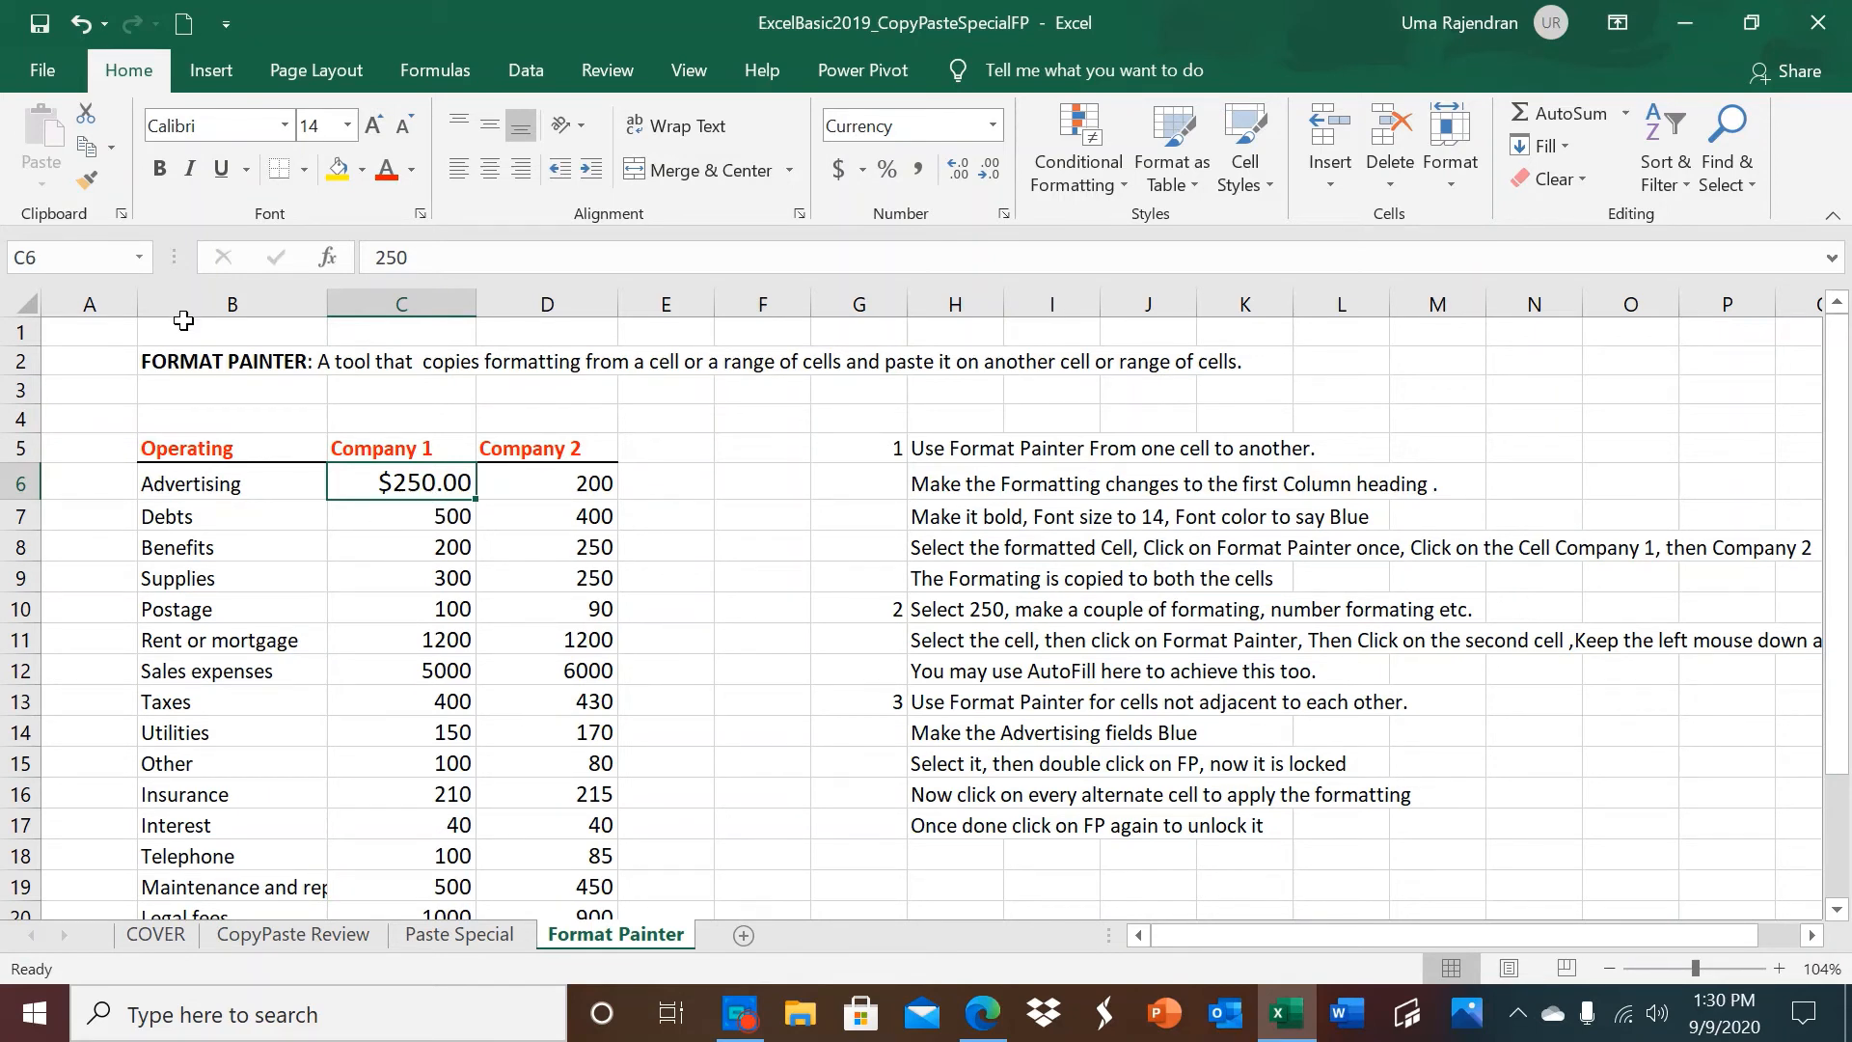
Use Format Painter to copy C6's formatting onto the remaining Company 1 amounts, C7:C24.
left_click(84, 177)
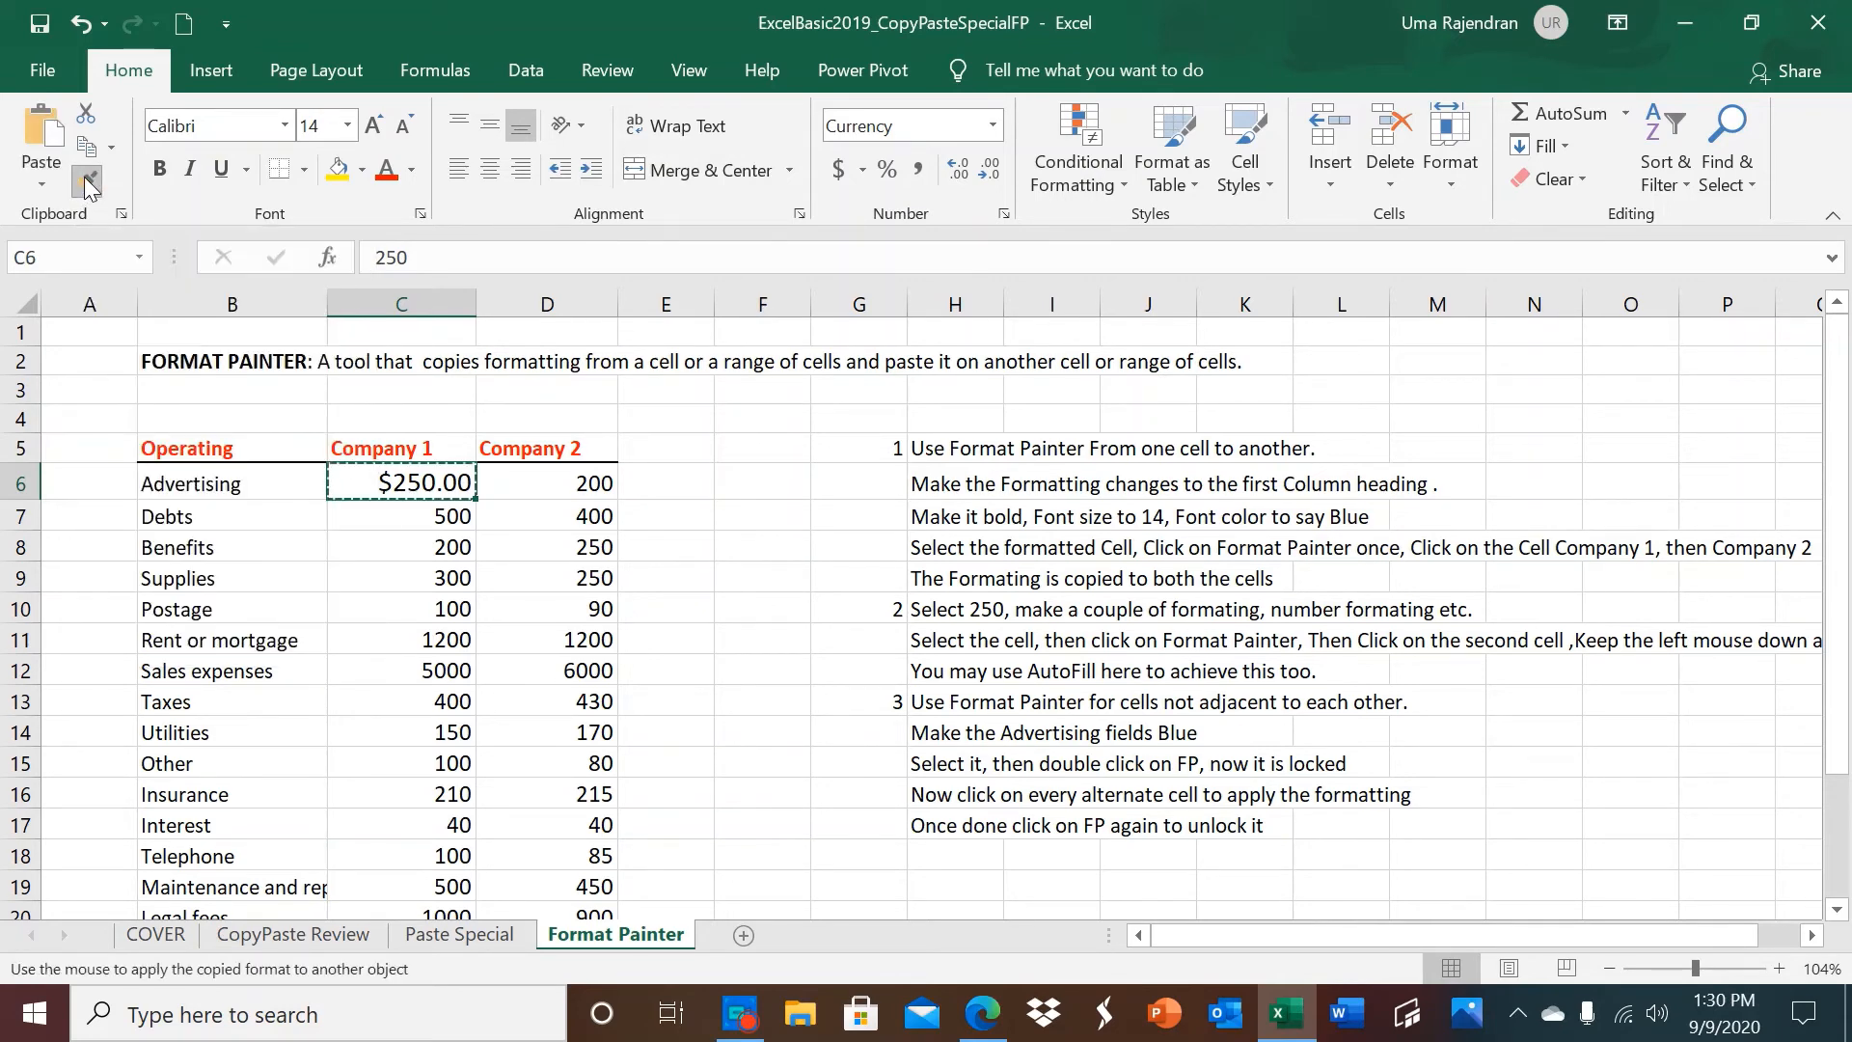
left_click(371, 521)
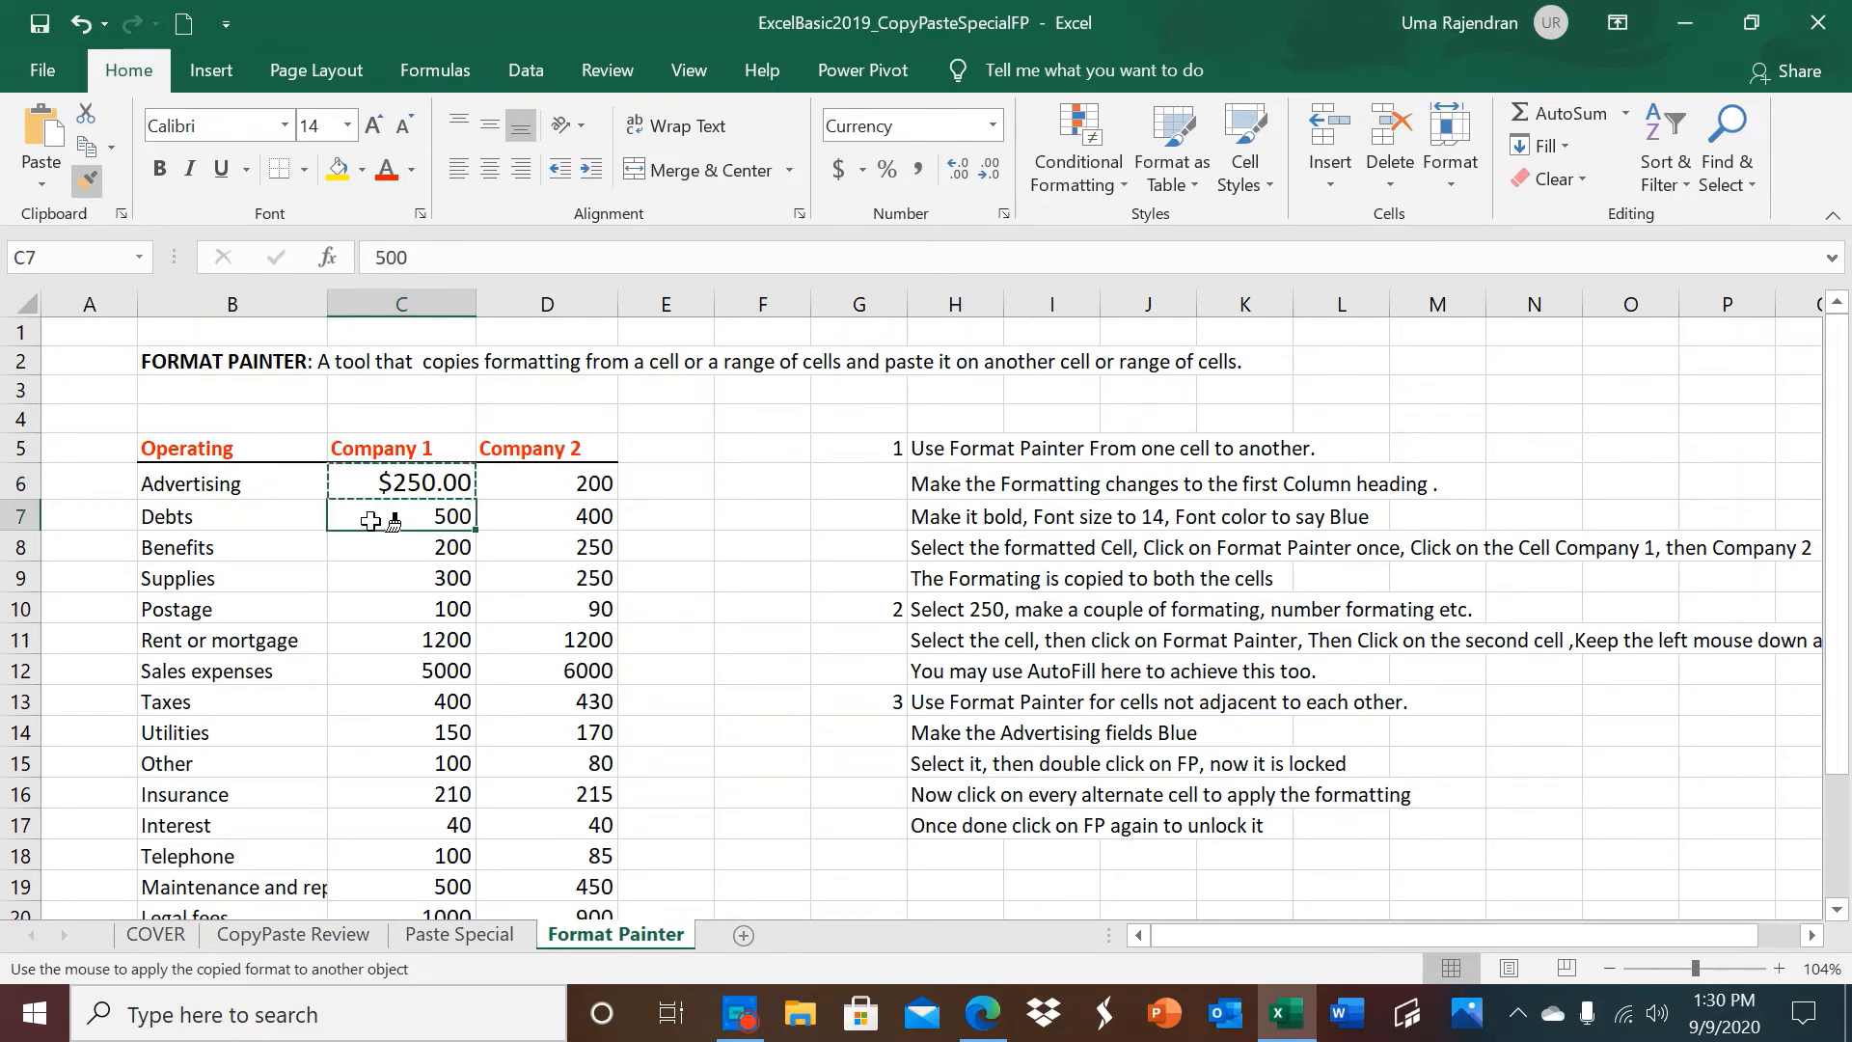
mouse_move(371, 521)
left_mouse_down()
mouse_move(400, 976)
mouse_move(394, 859)
left_mouse_up()
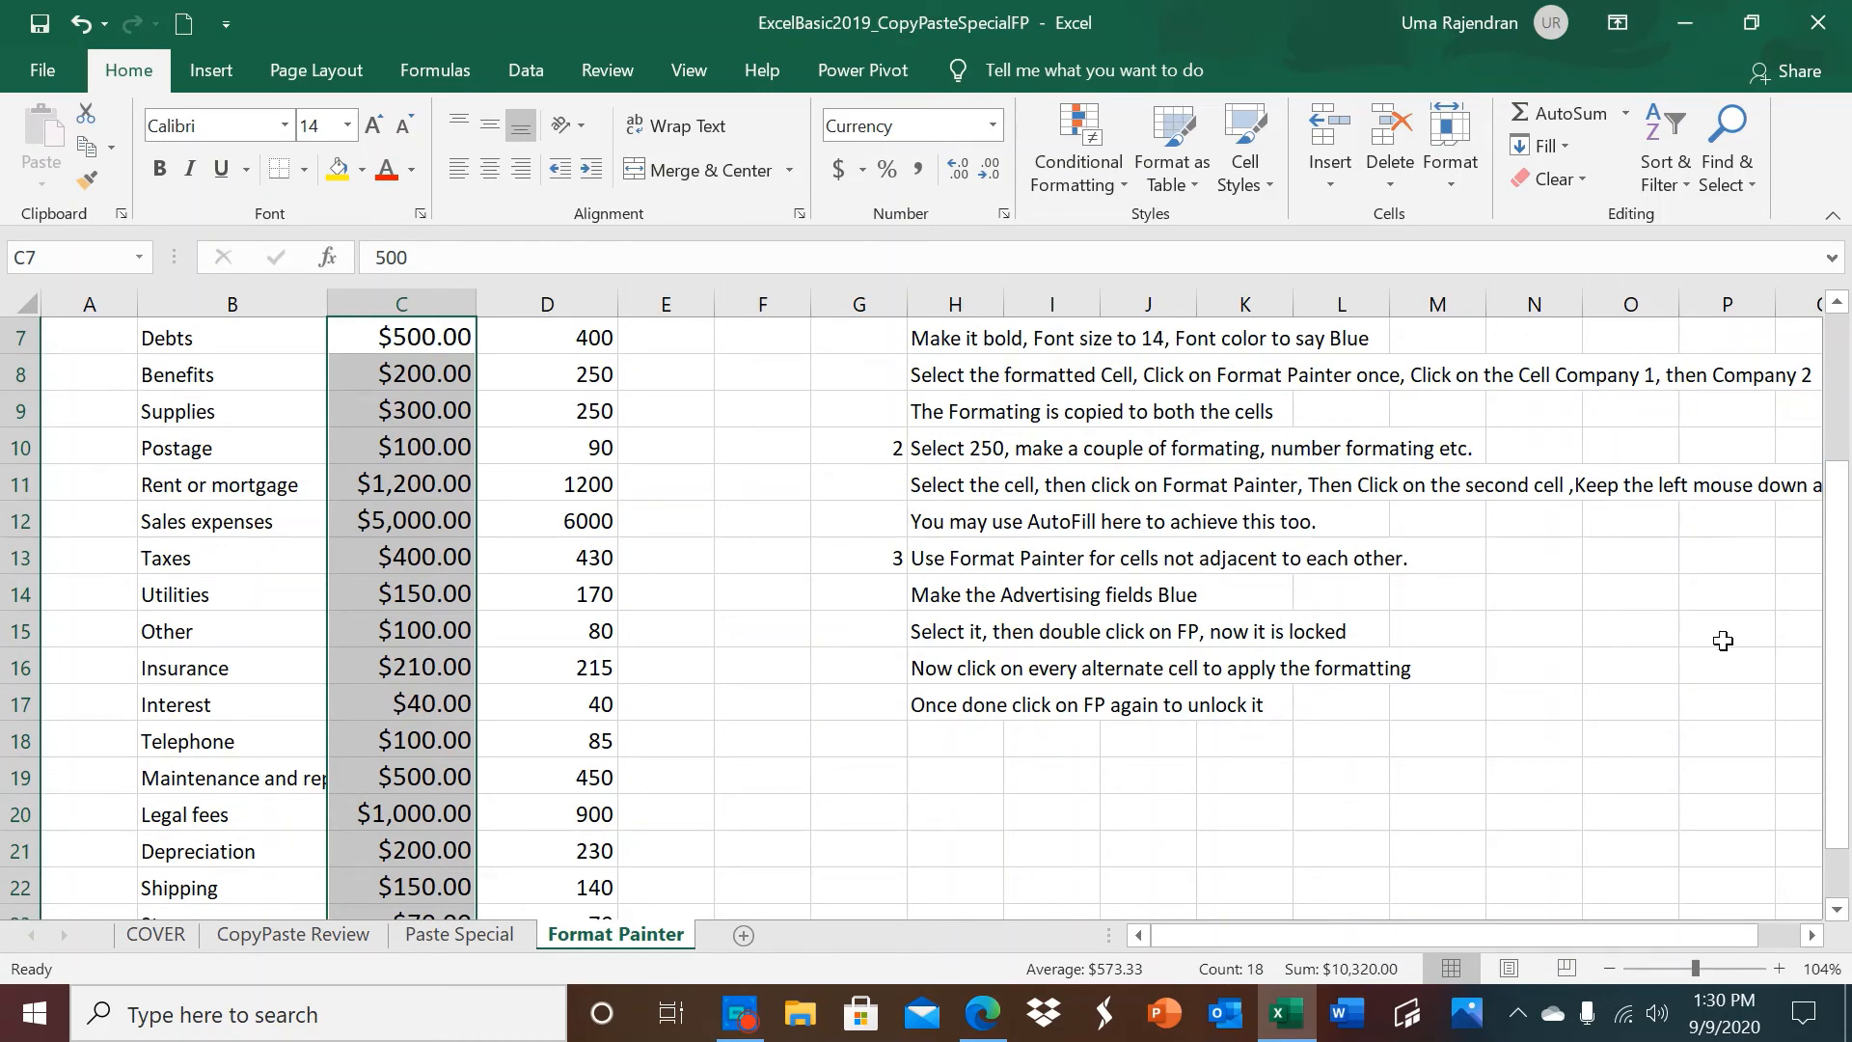
Use Format Painter to copy C6's formatting onto all the Company 2 amounts, D6:D24.
left_click_drag(1845, 652, 1843, 555)
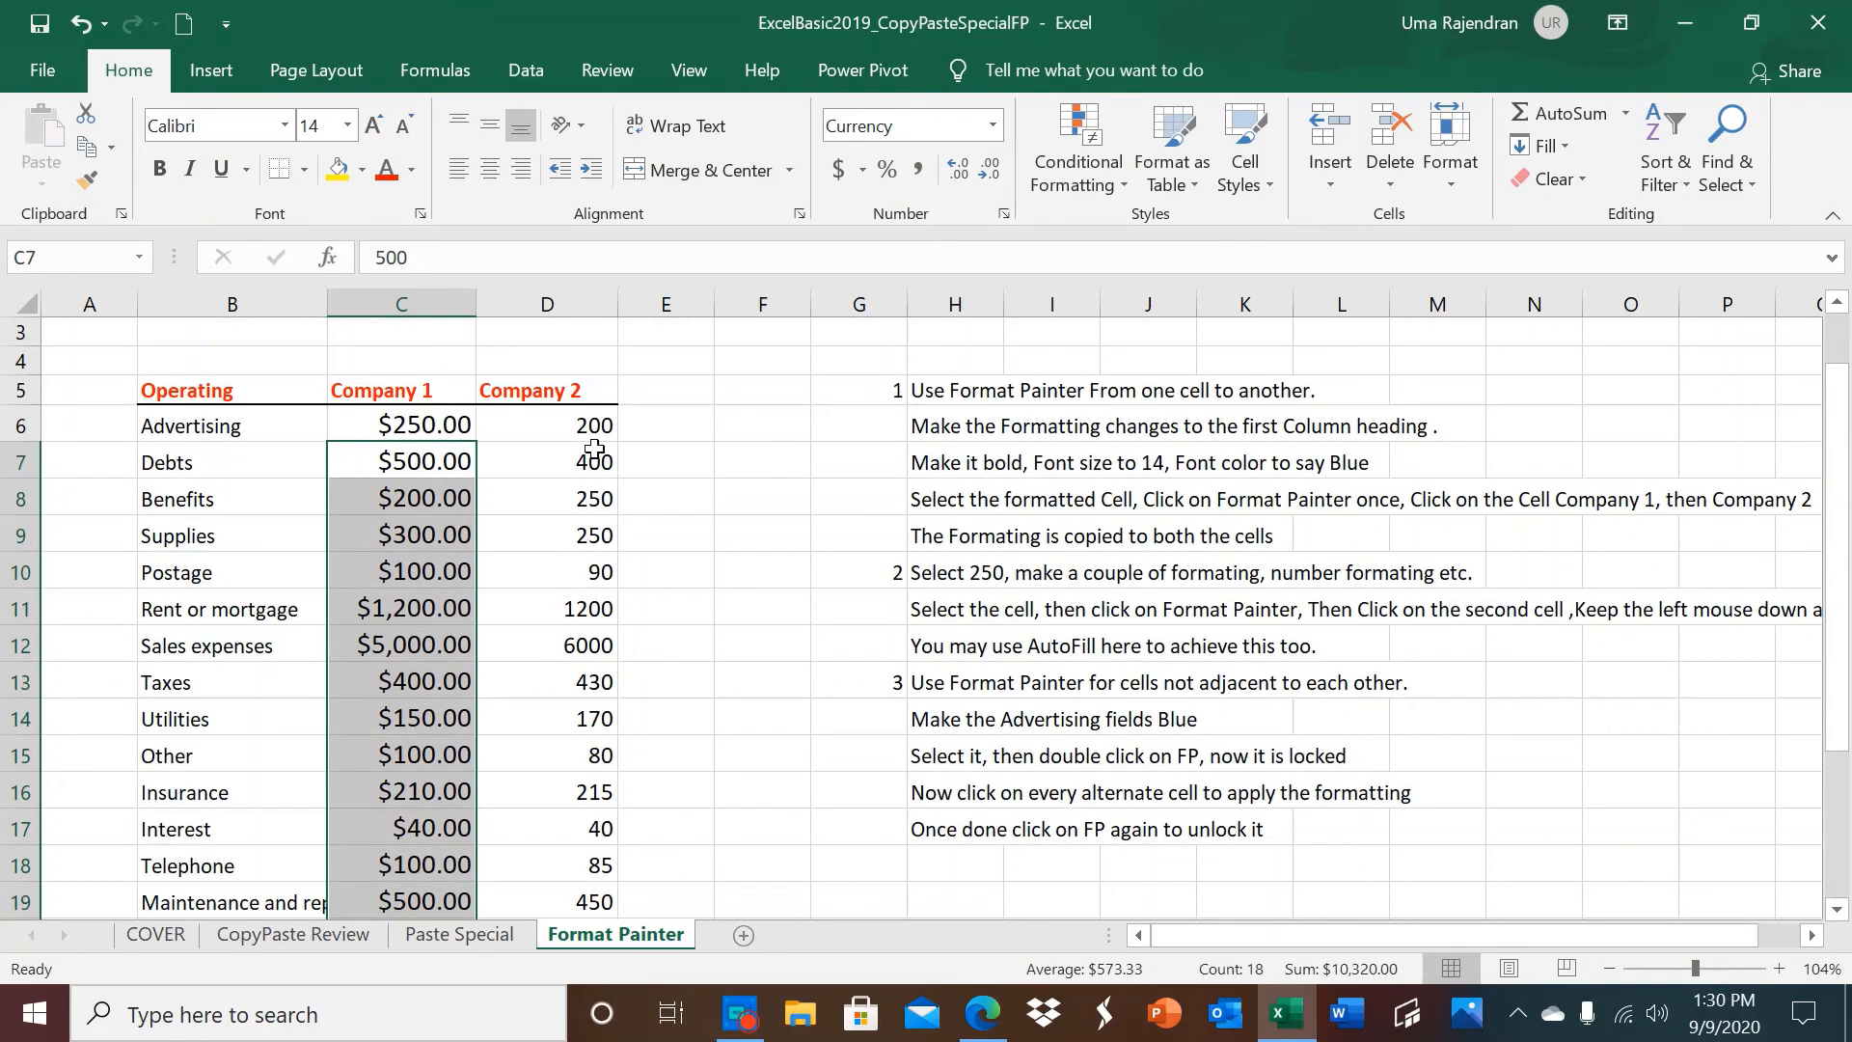
left_click(436, 425)
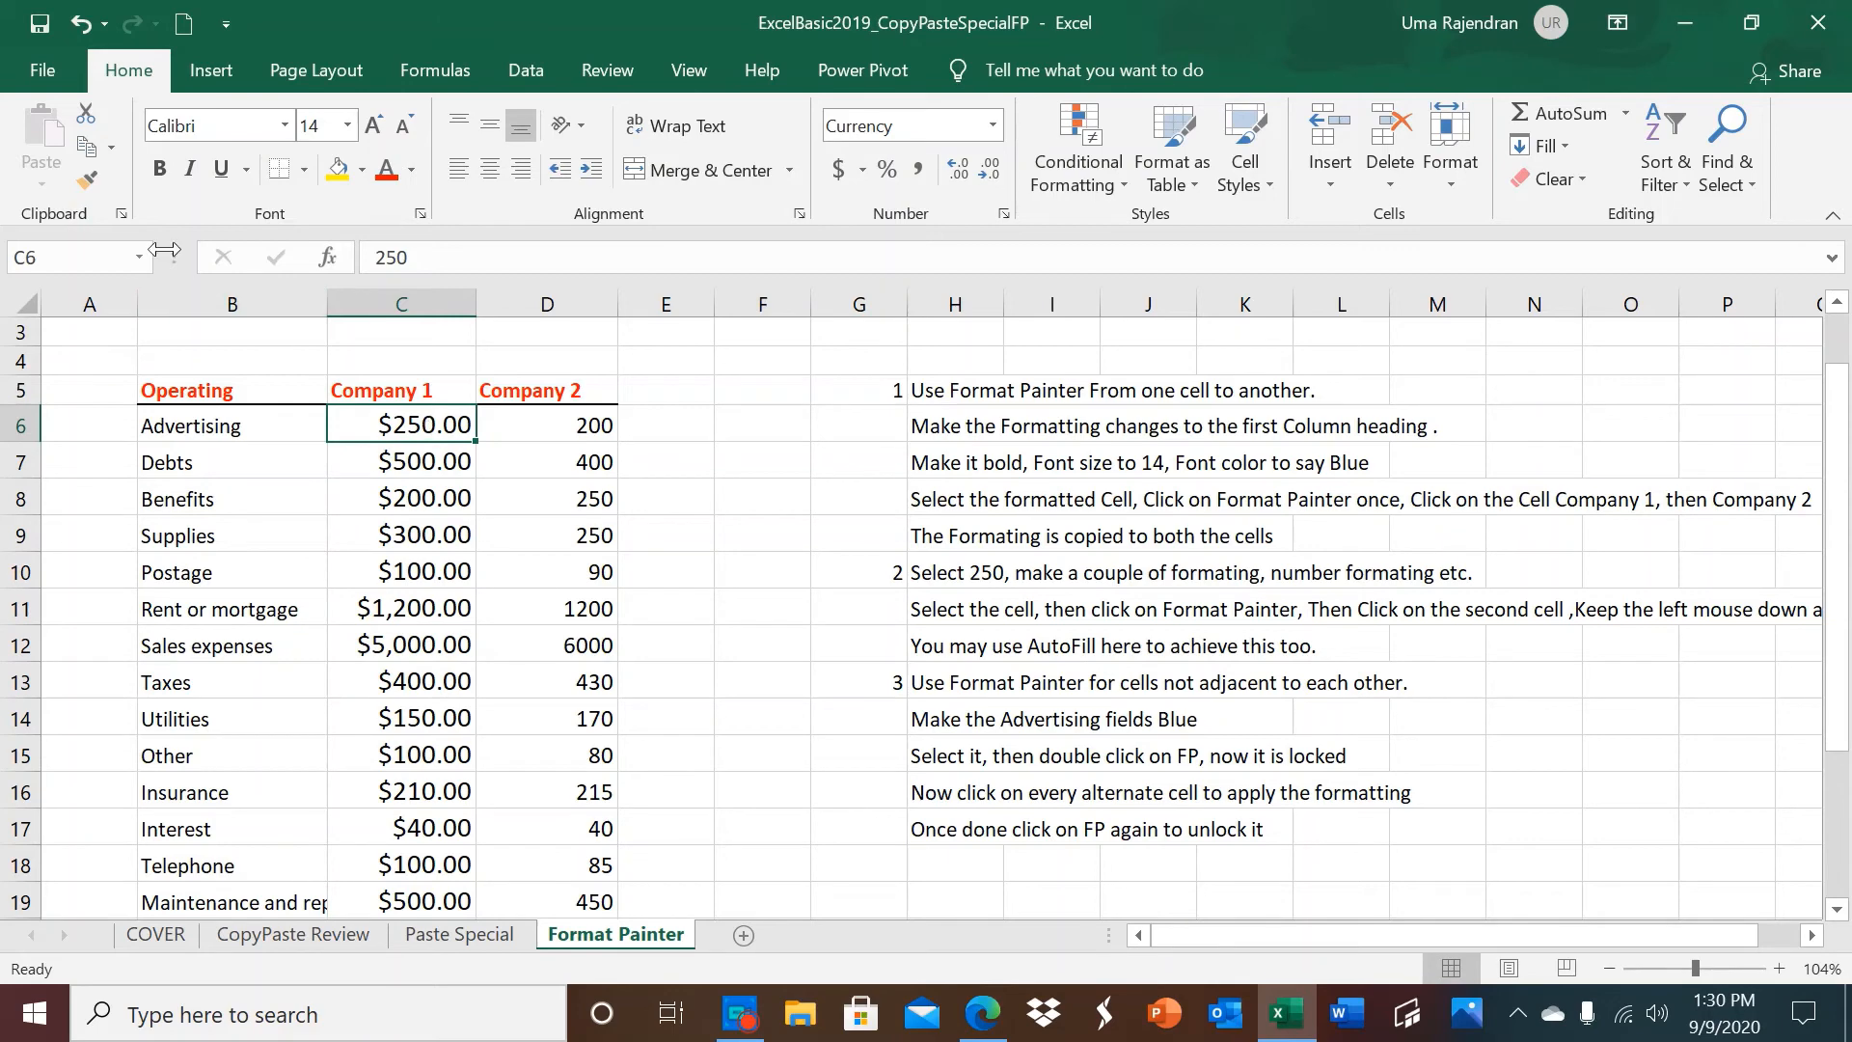
left_click(91, 182)
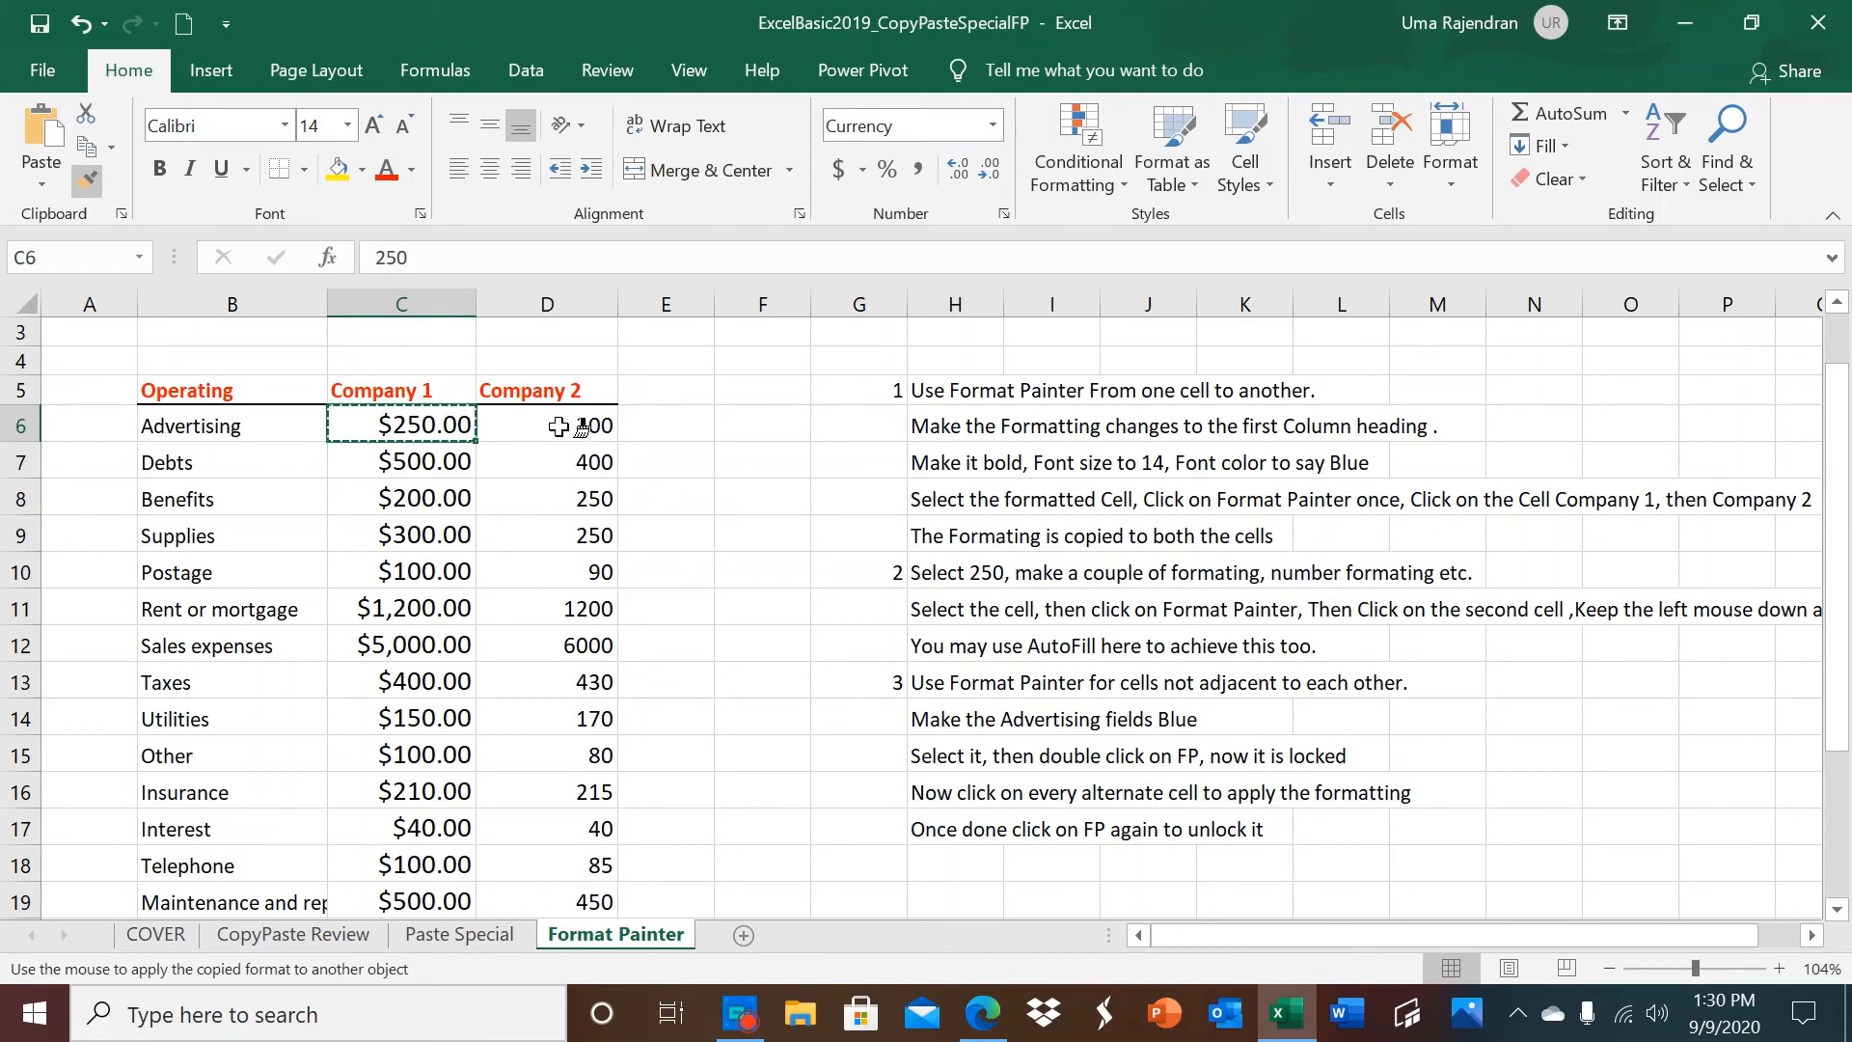
mouse_move(560, 427)
left_mouse_down()
mouse_move(579, 928)
mouse_move(571, 837)
left_mouse_up()
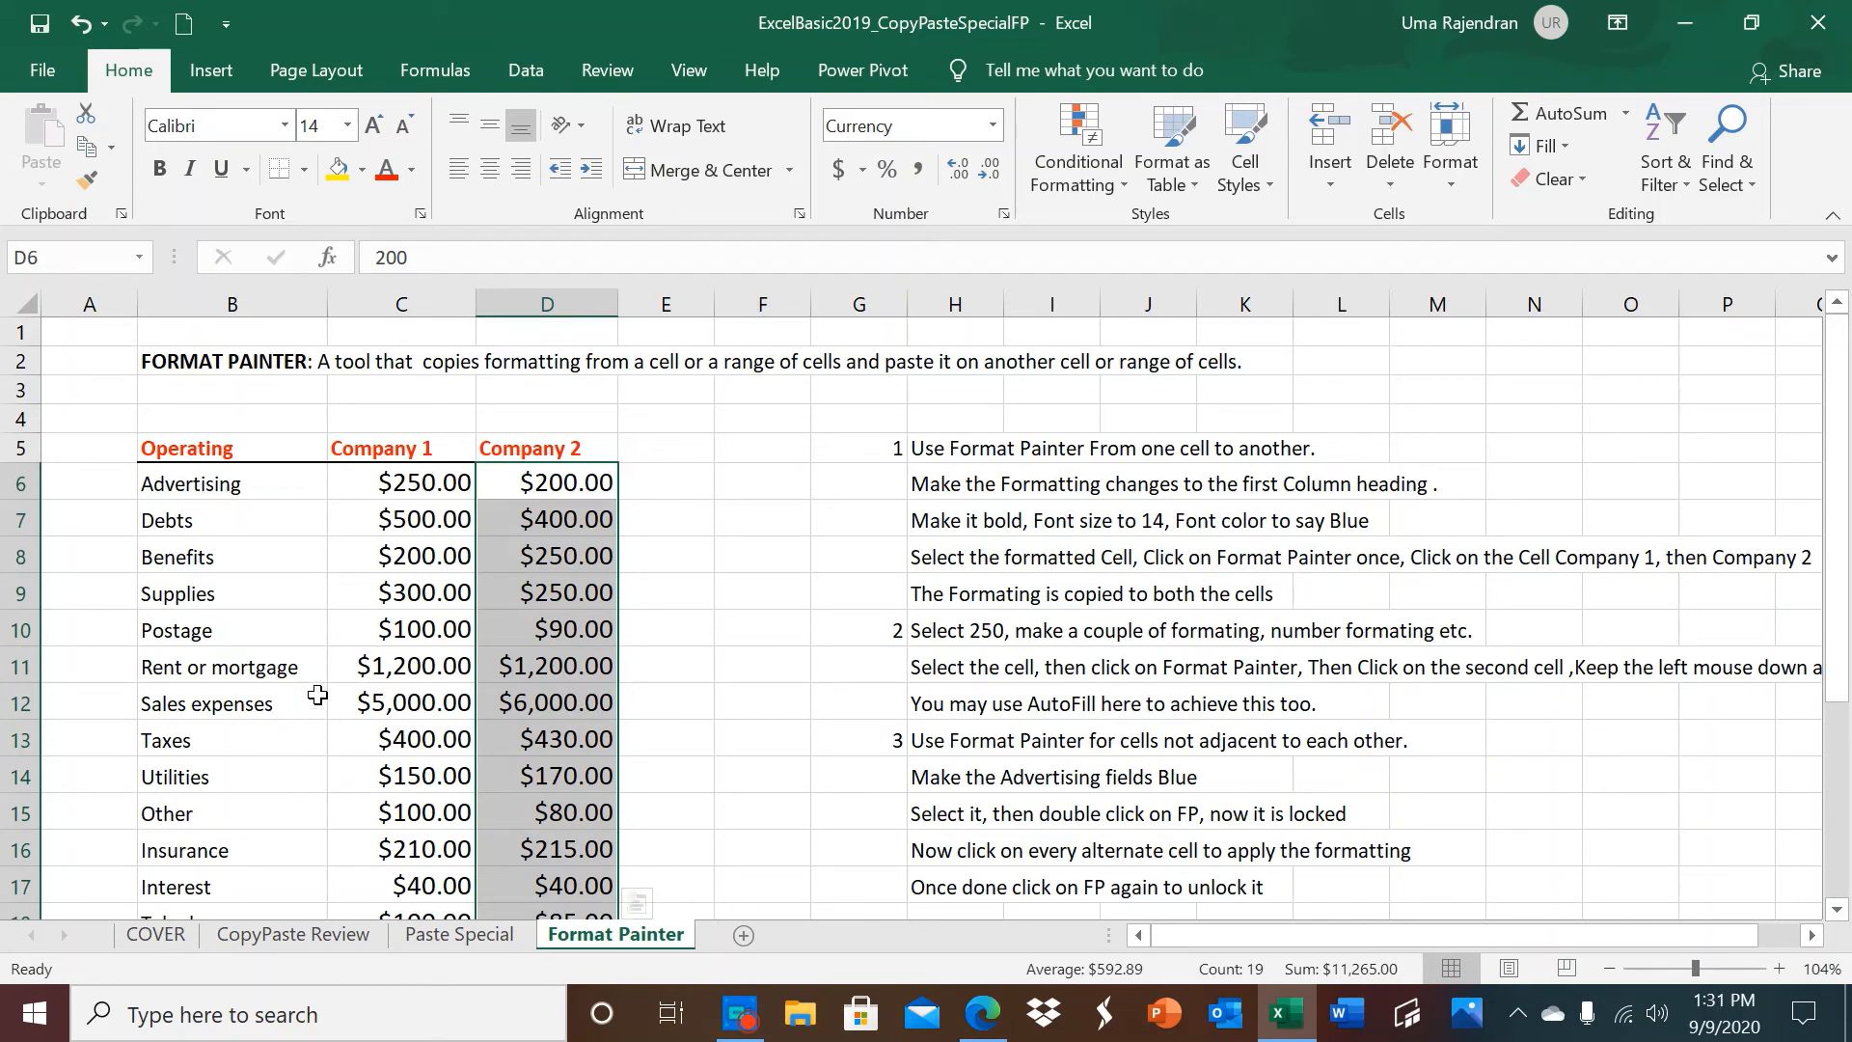
Set the font colour of the Advertising label in B6 to the standard light green.
left_click(203, 483)
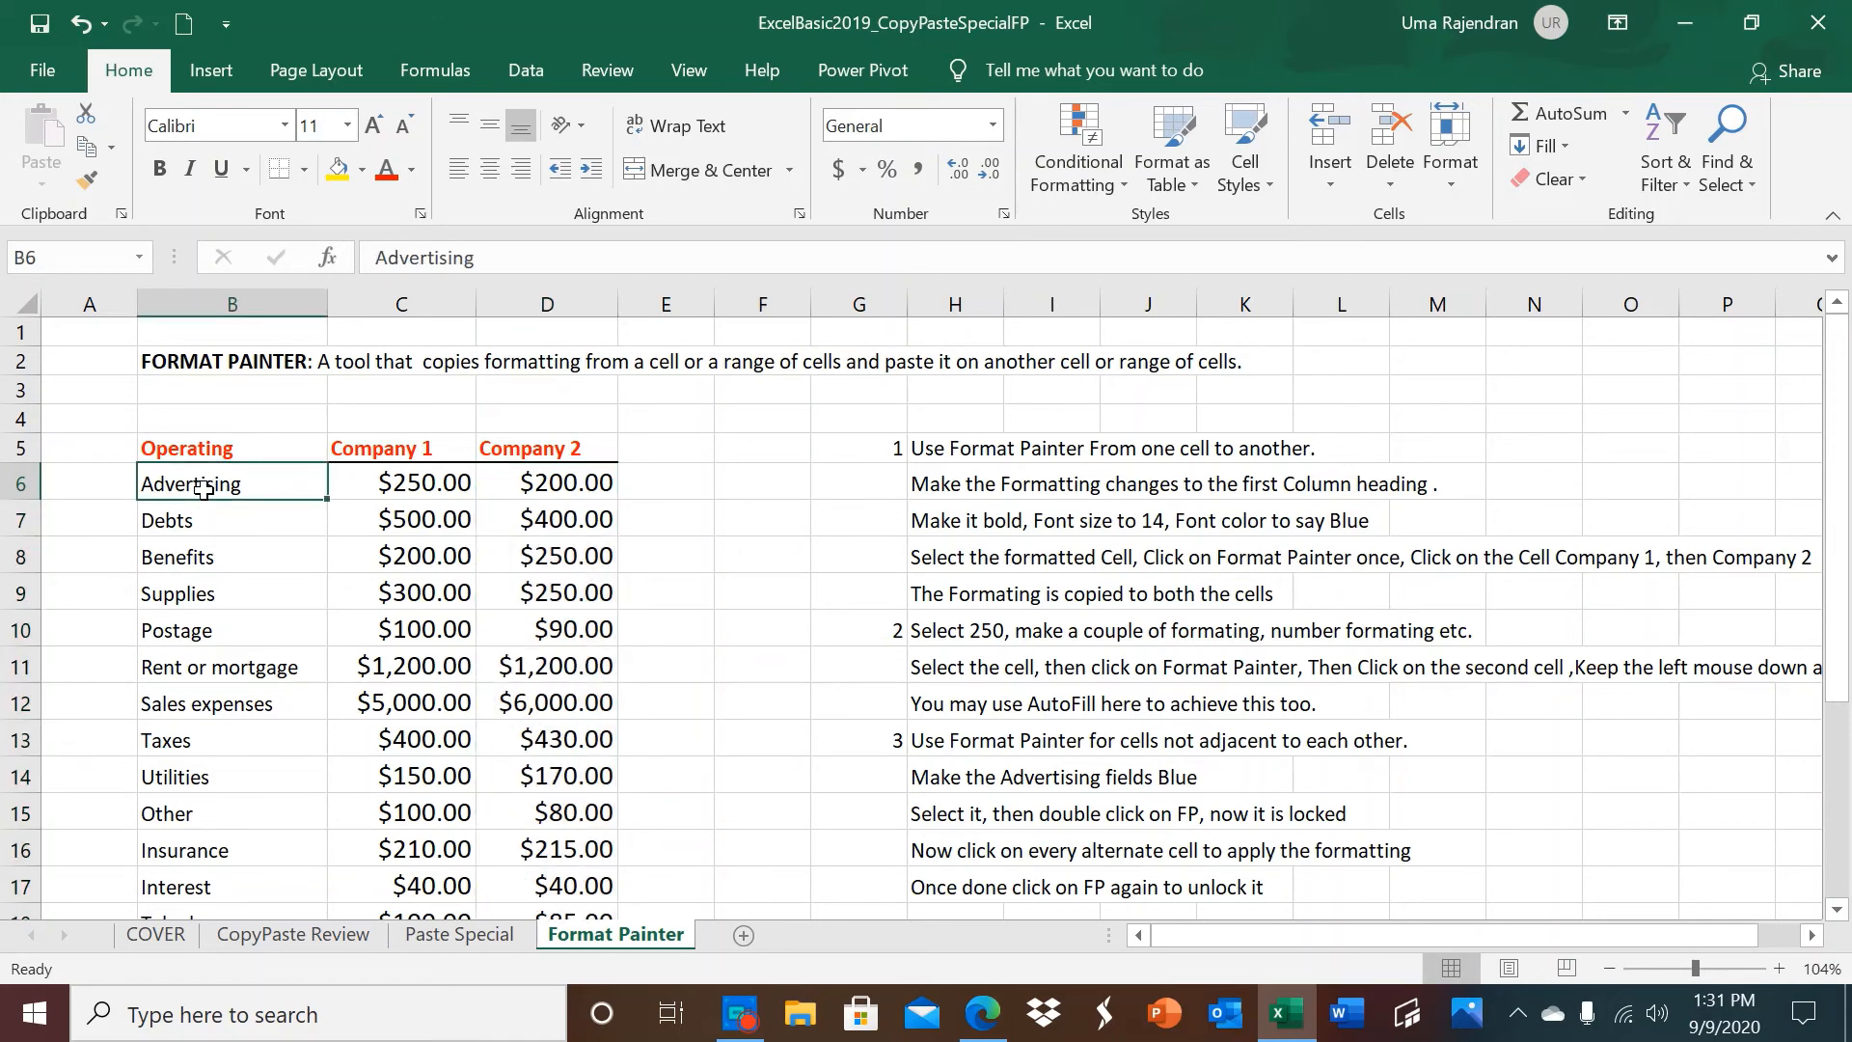
scroll(203, 489, "up", 2)
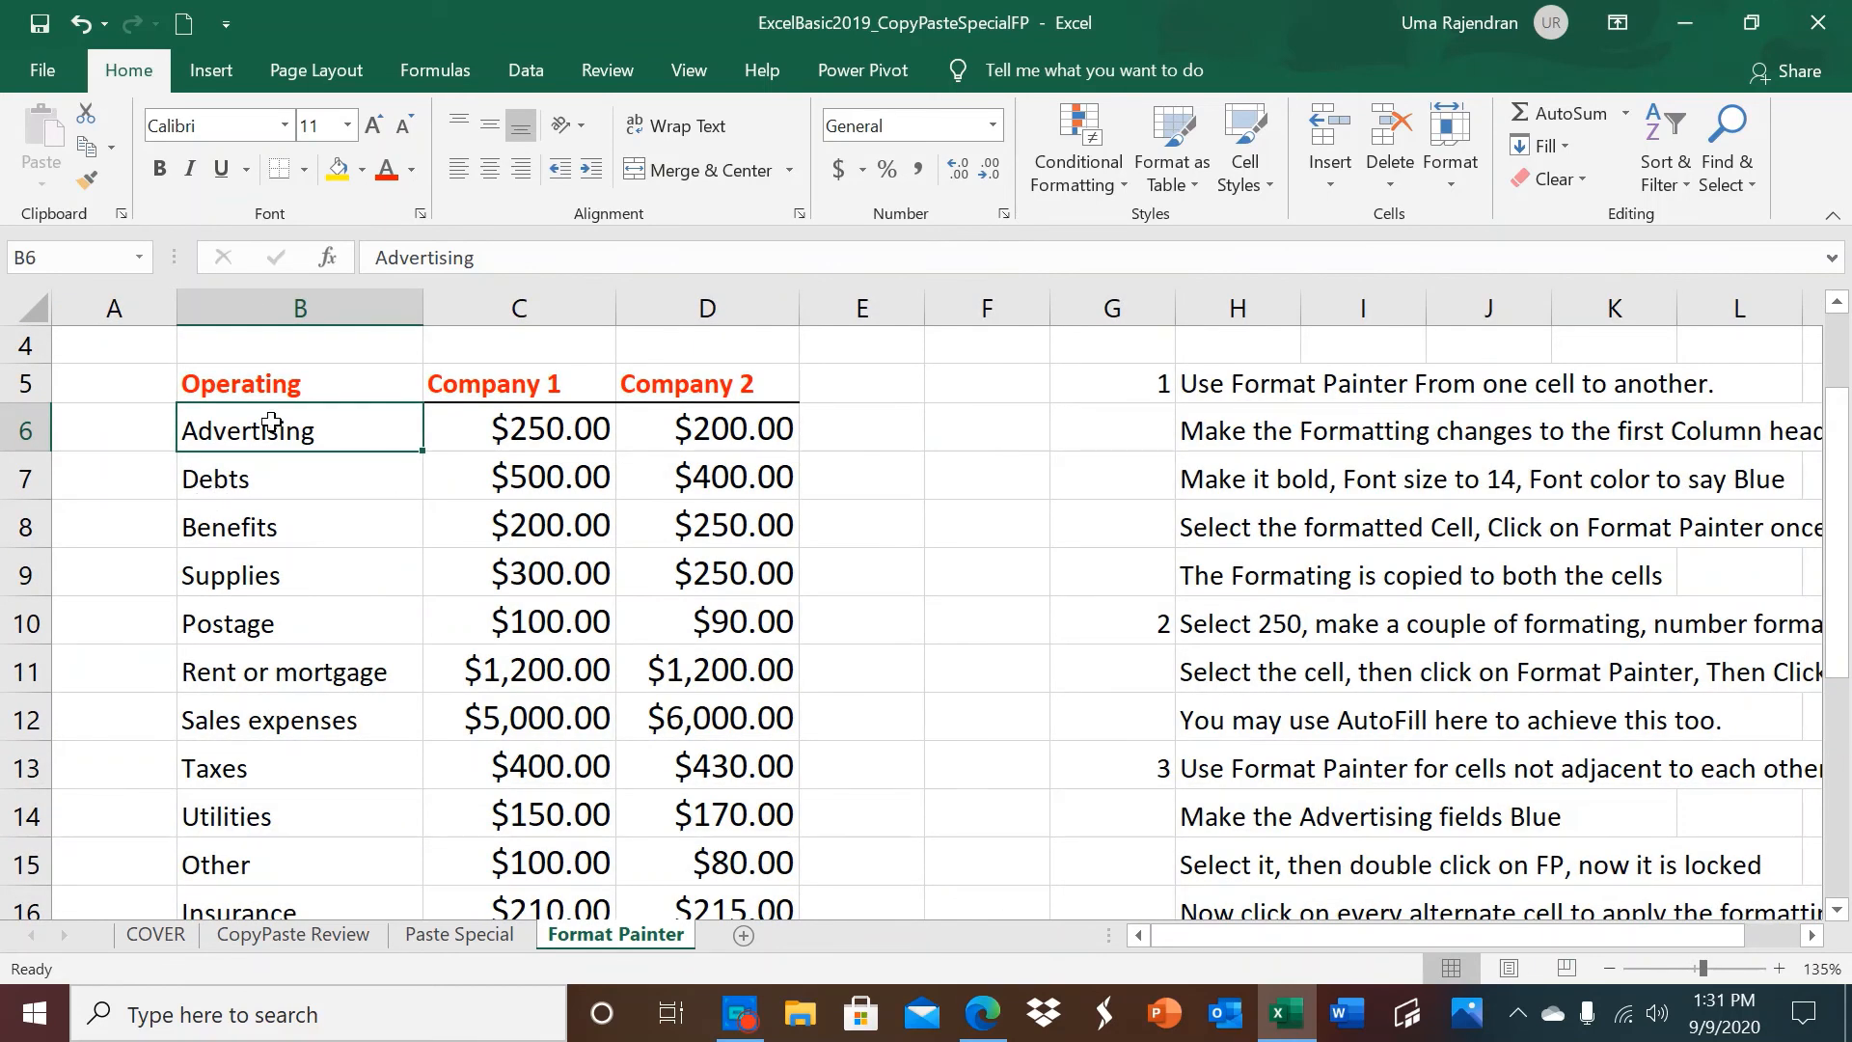
left_click(411, 174)
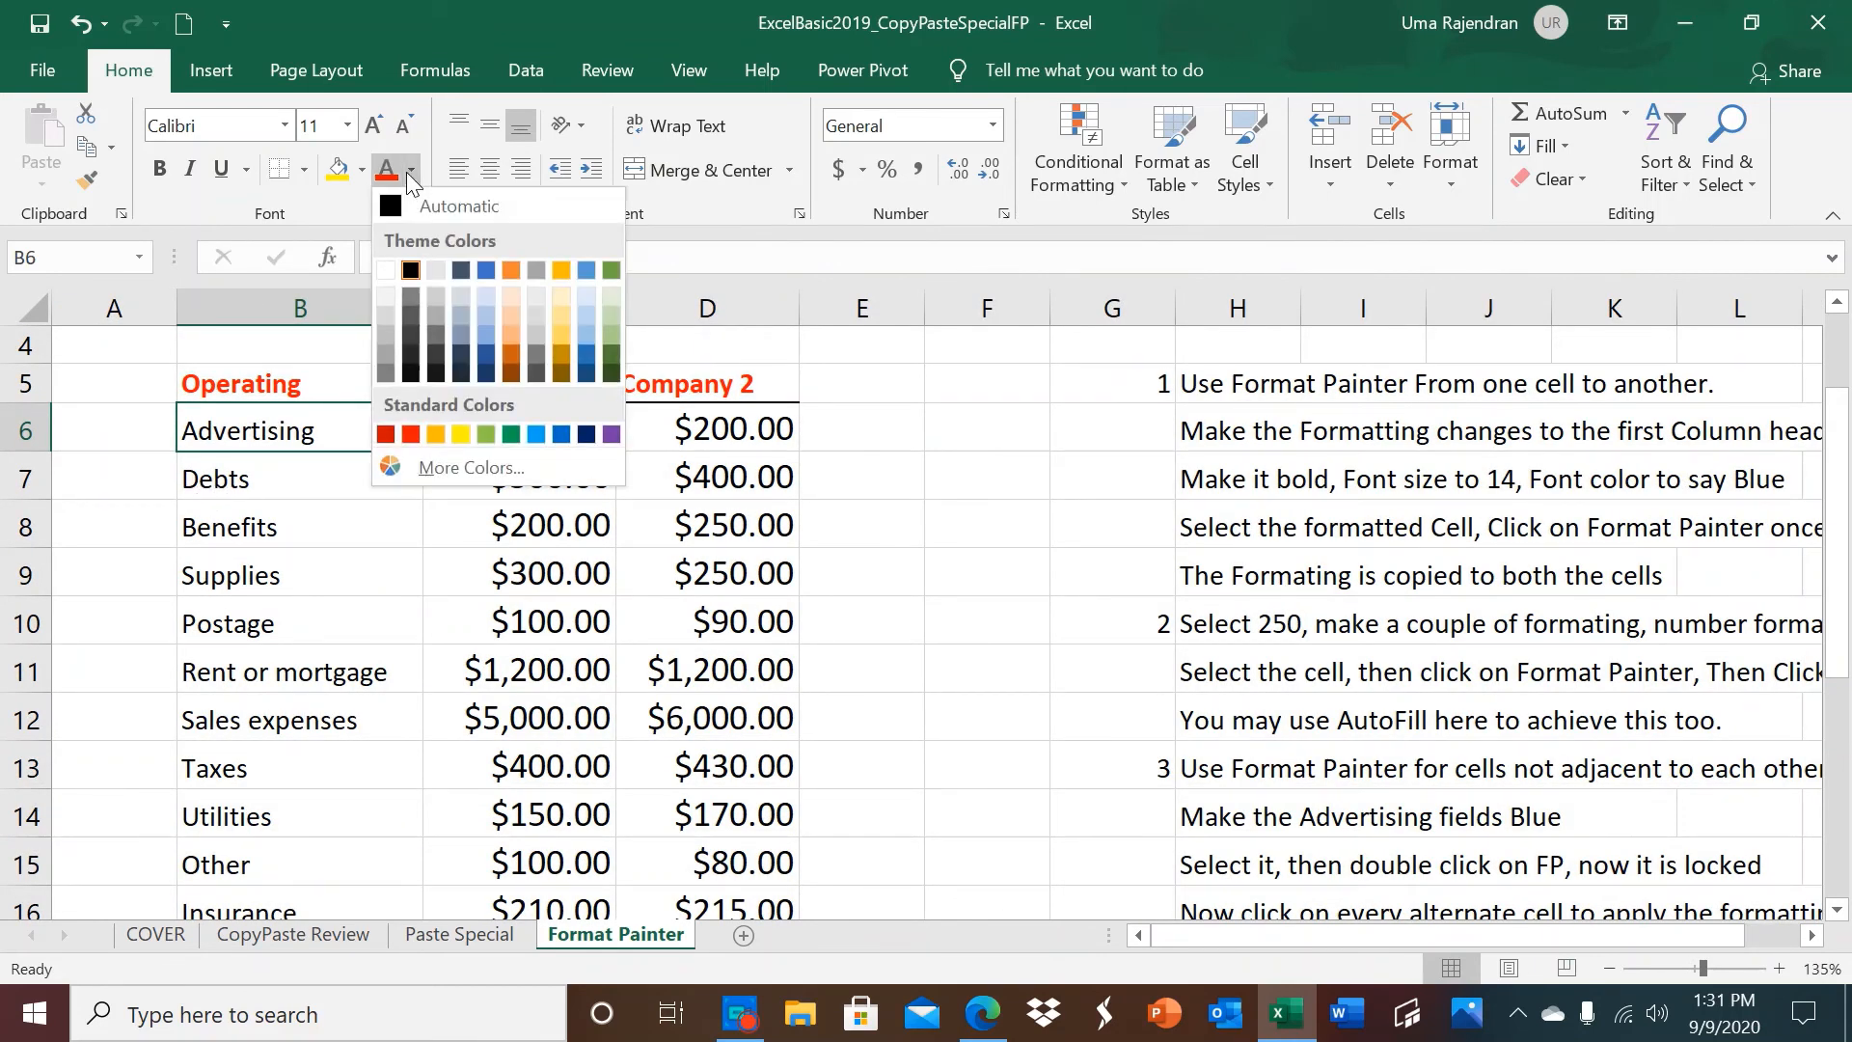
left_click(487, 435)
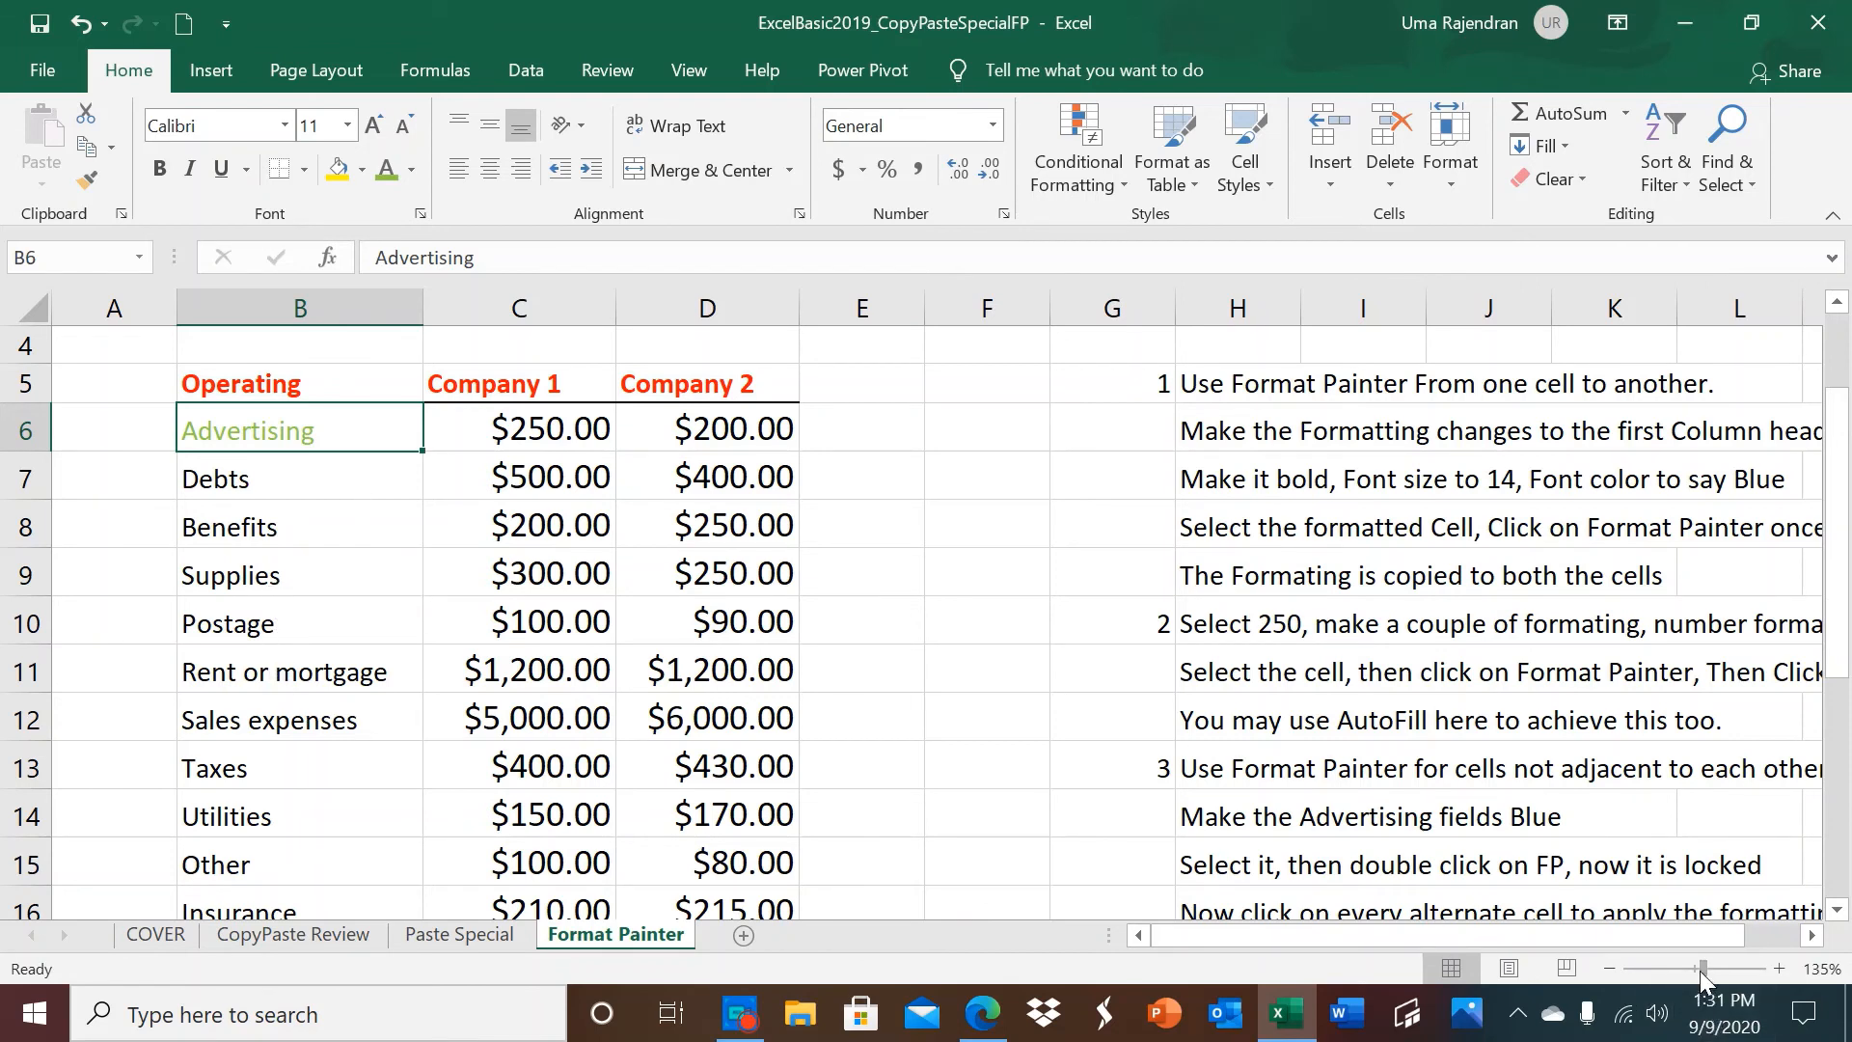
Lock Format Painter on the Advertising label's formatting in B6 and apply it to the alternate labels B8, B10, B12, B14 and B16.
left_click_drag(1703, 968, 1694, 970)
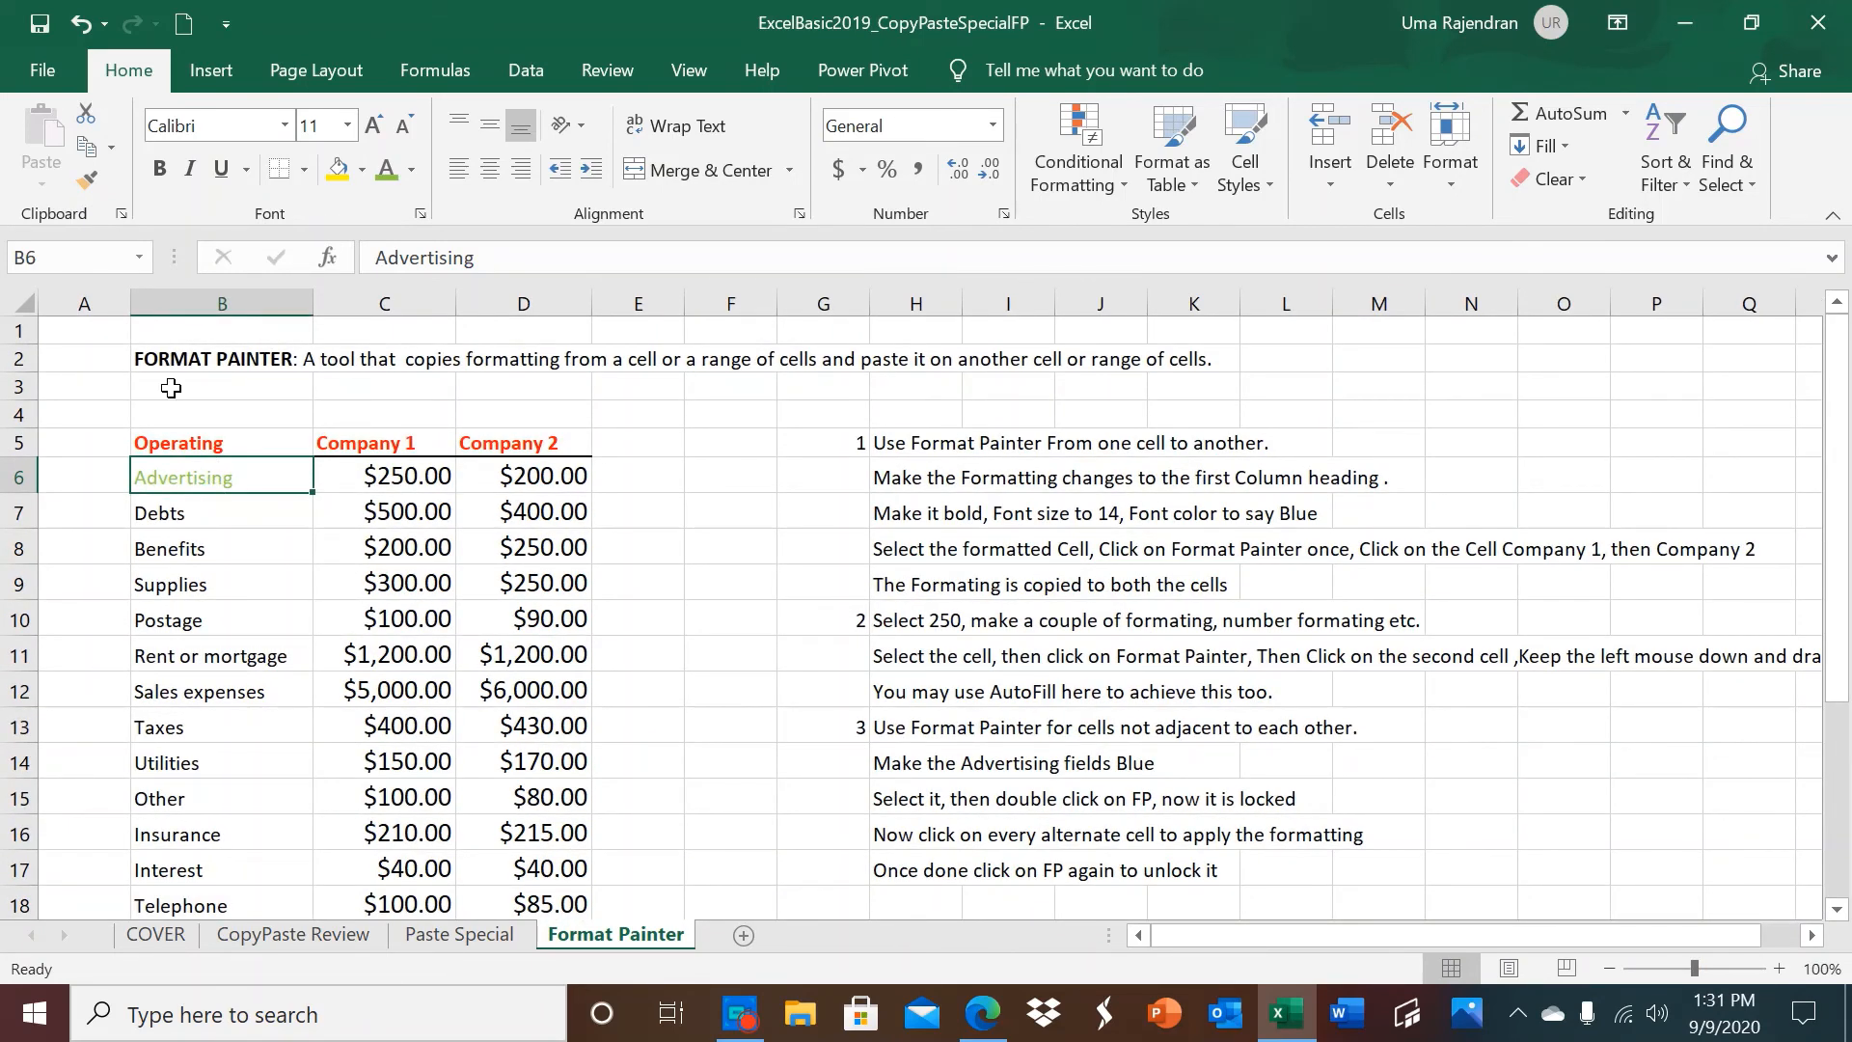
left_click(79, 176)
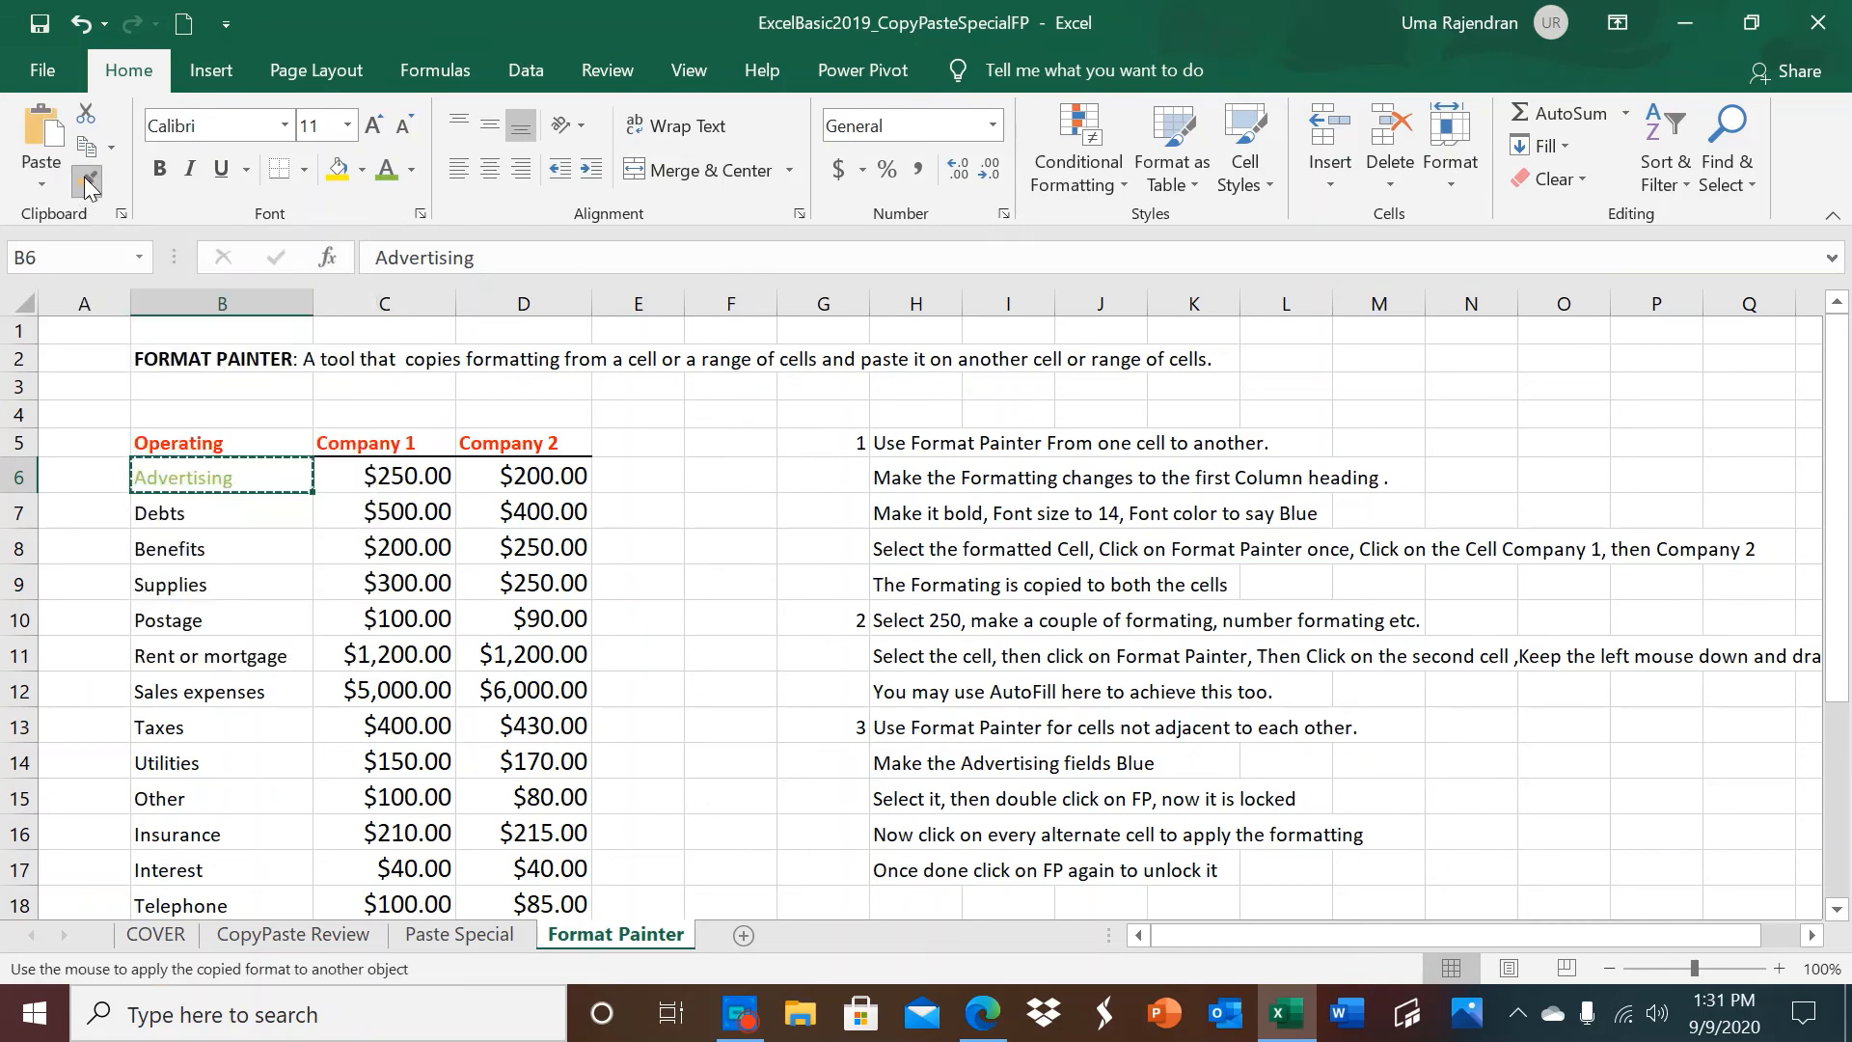
left_click(84, 176)
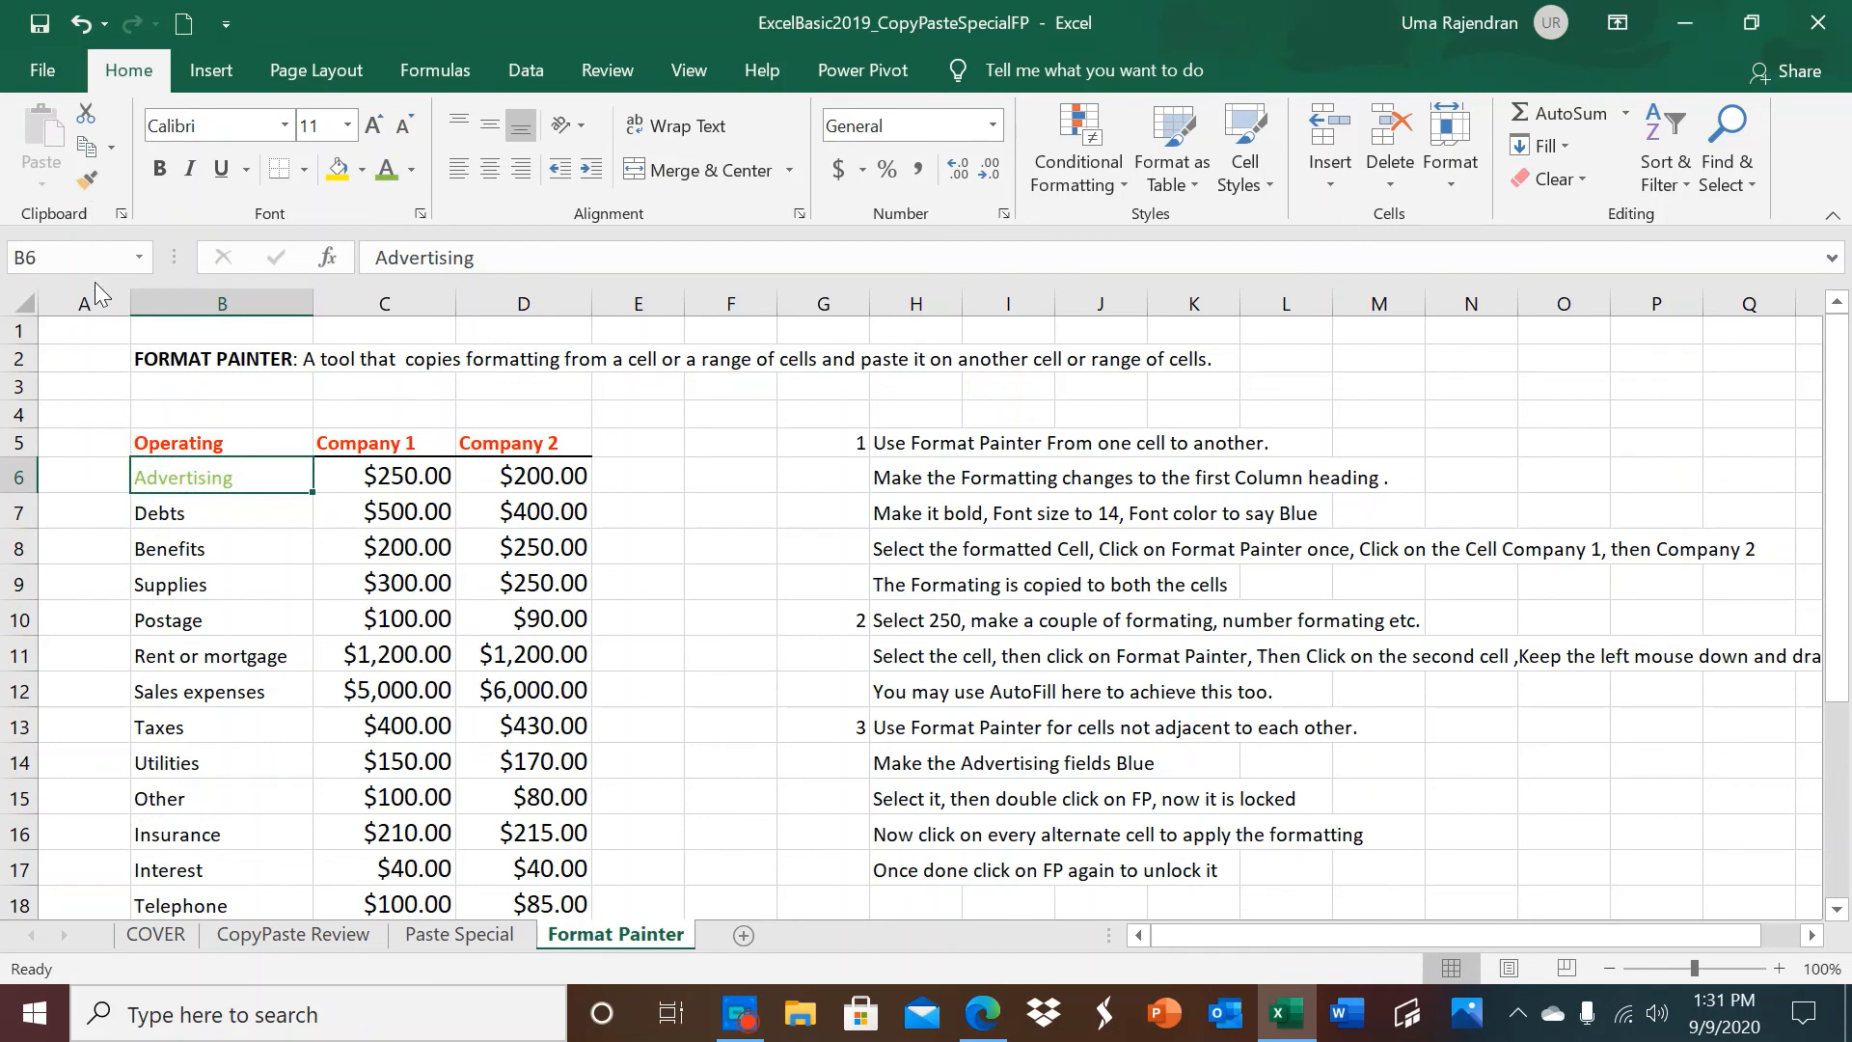
left_click(85, 183)
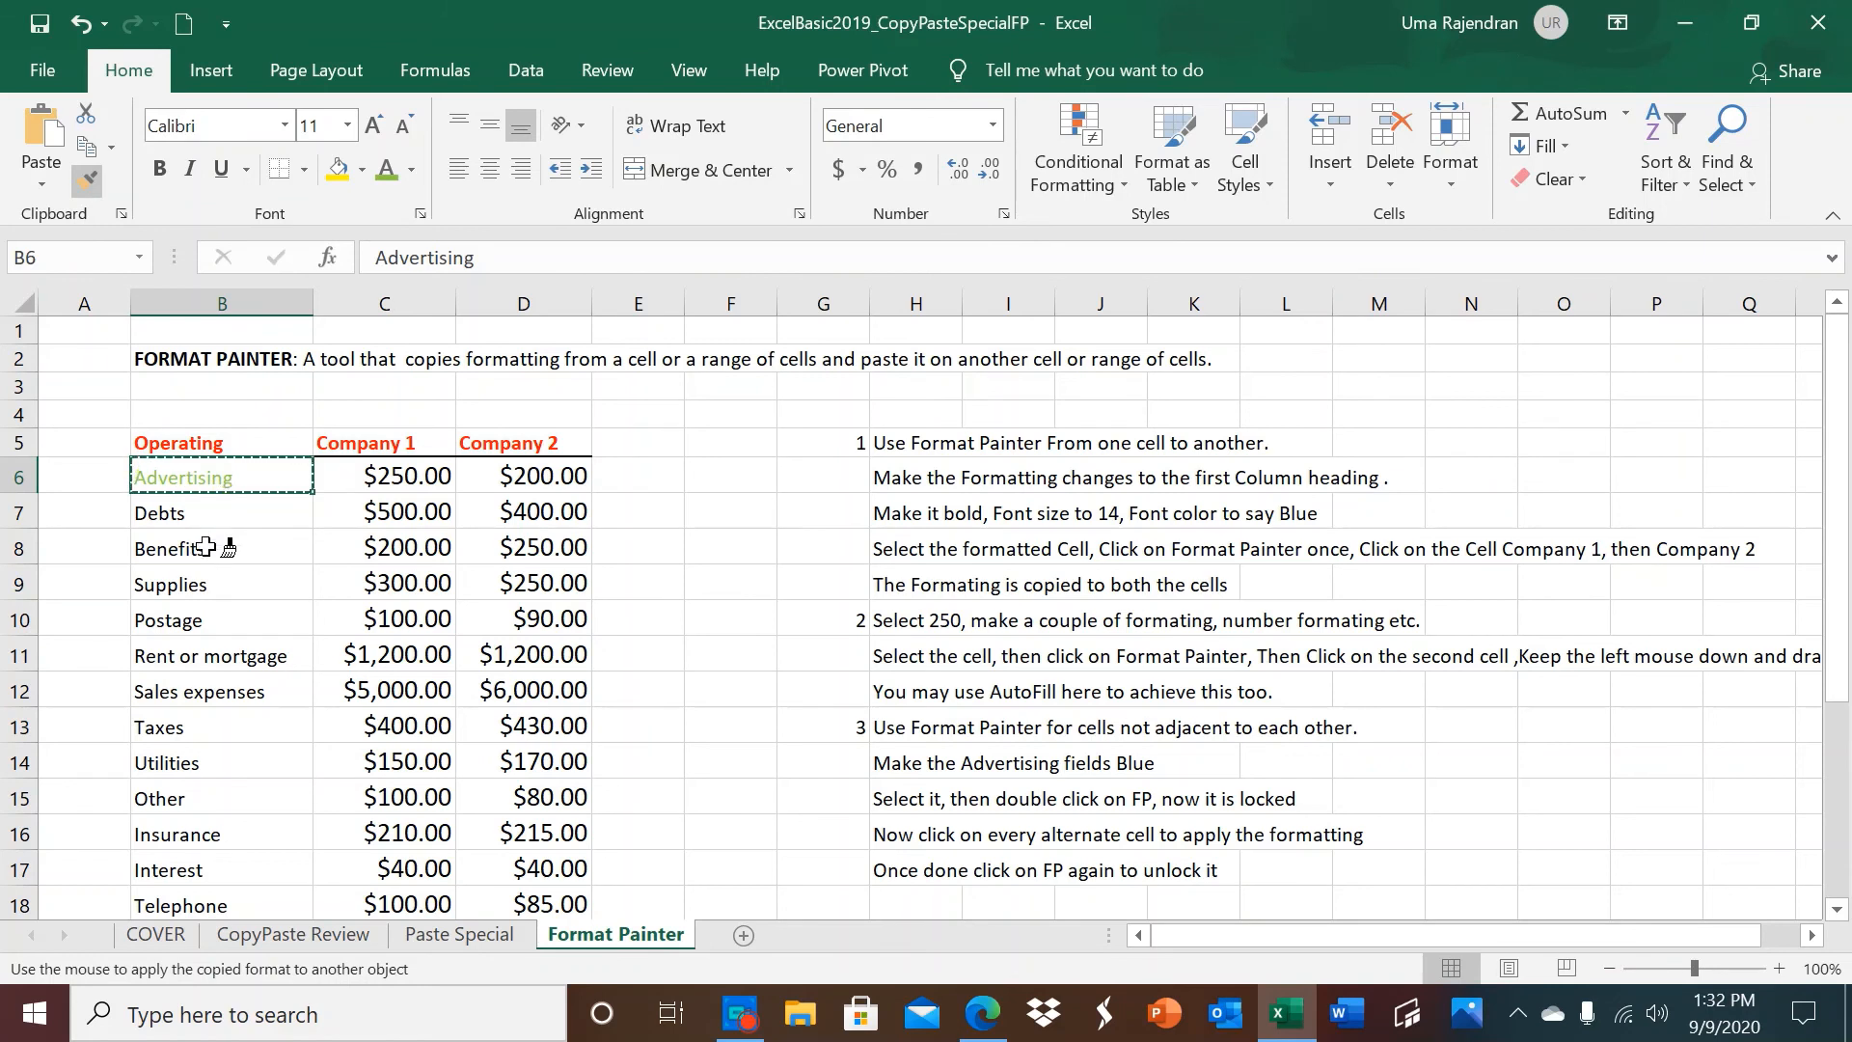
left_click(206, 547)
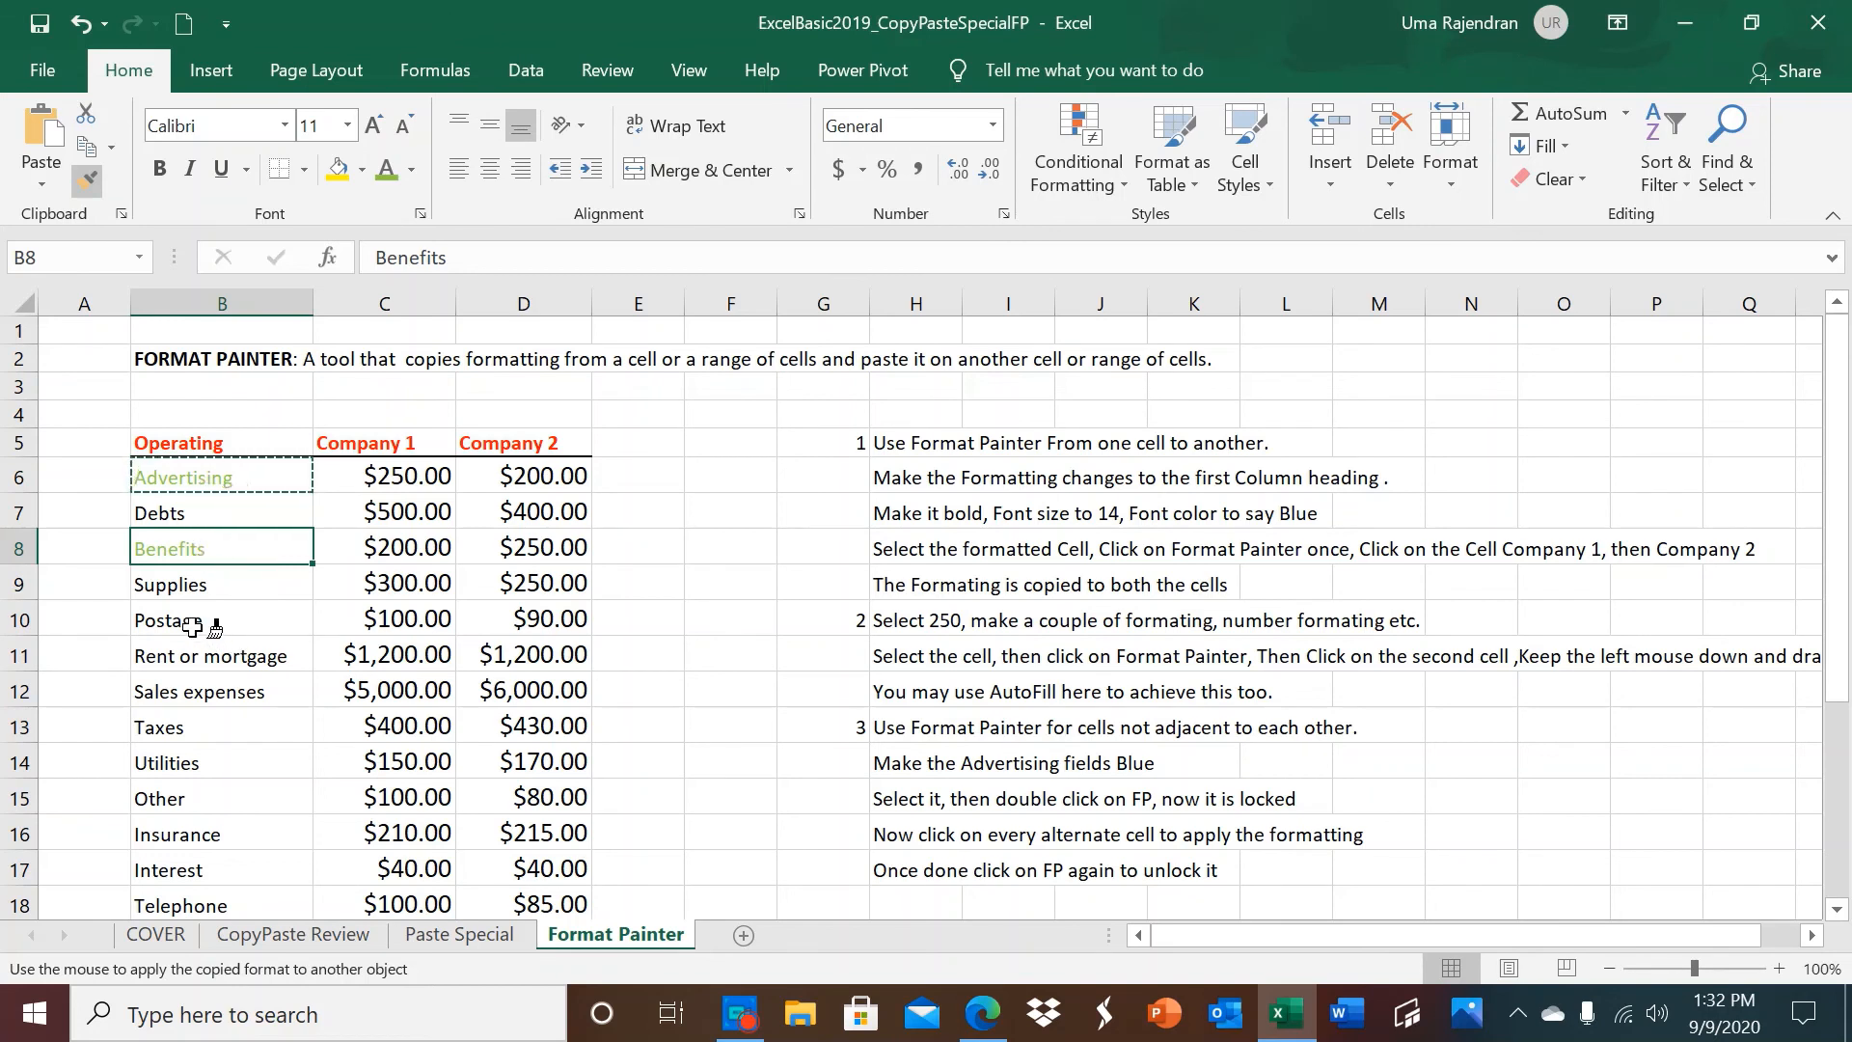
left_click(192, 627)
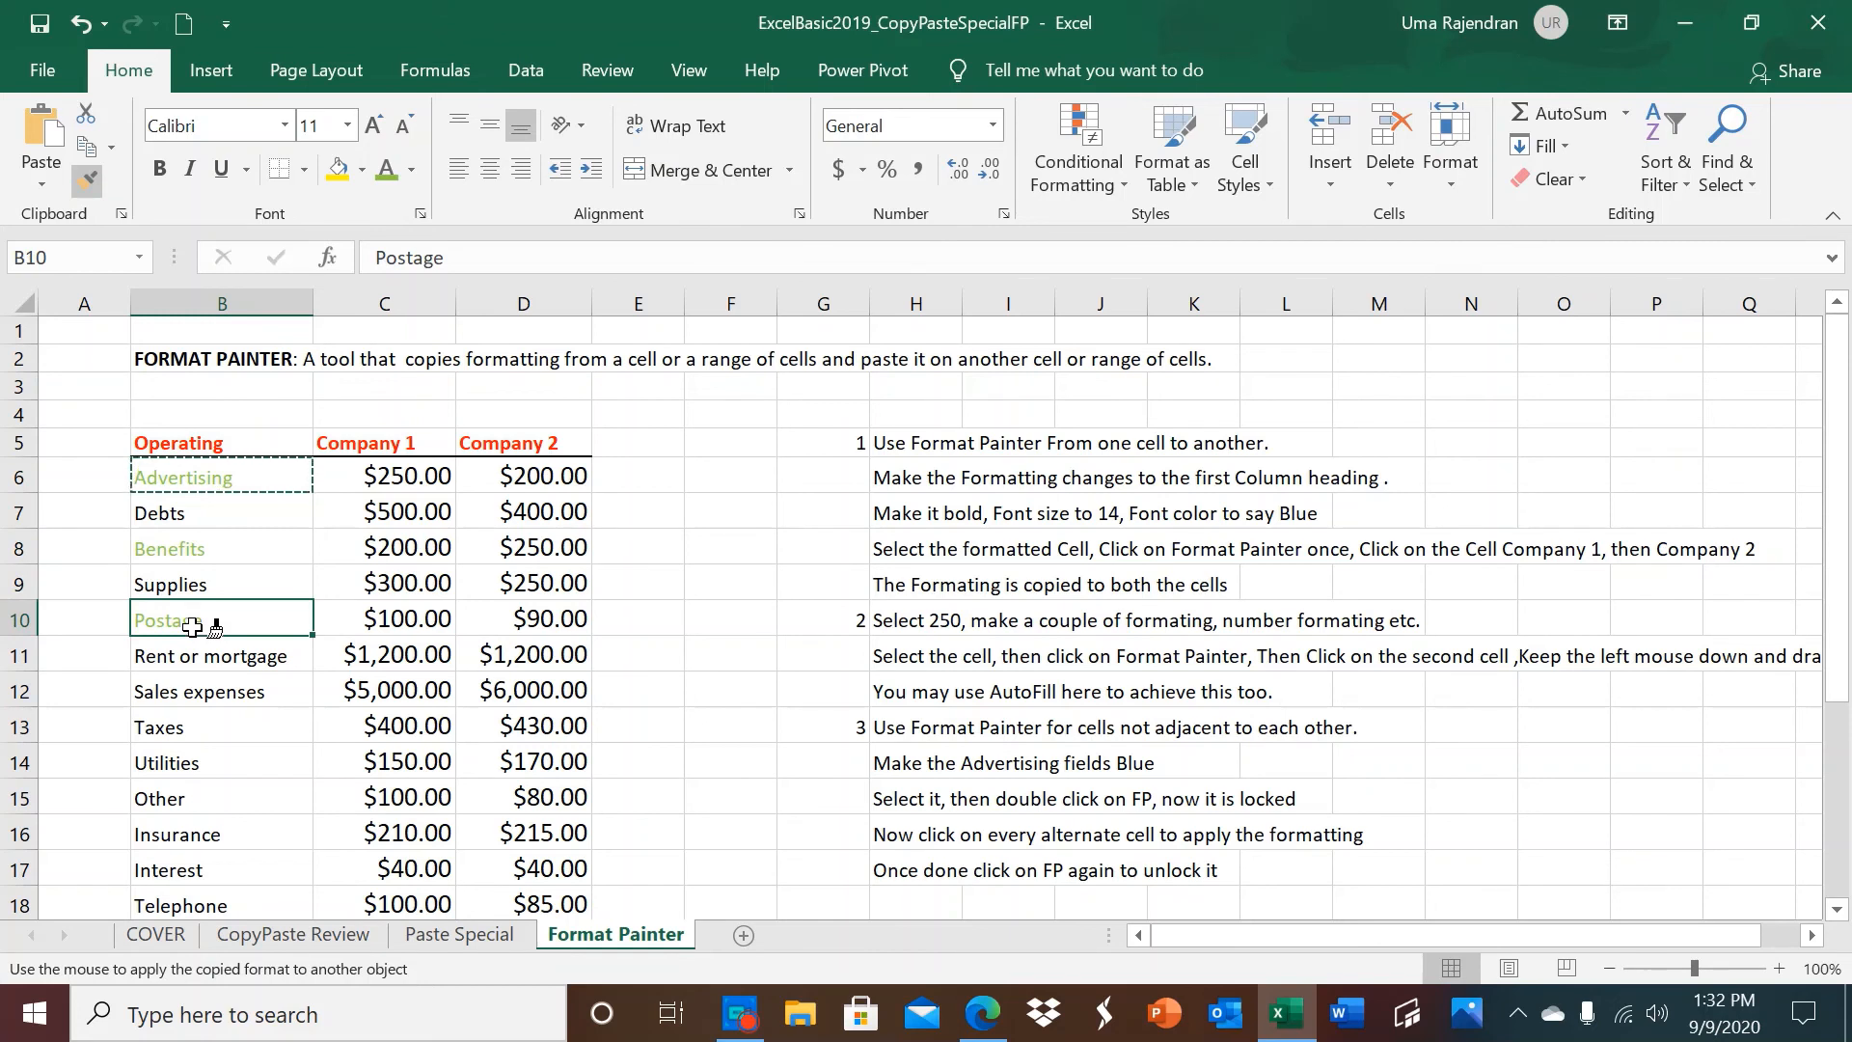
left_click(242, 696)
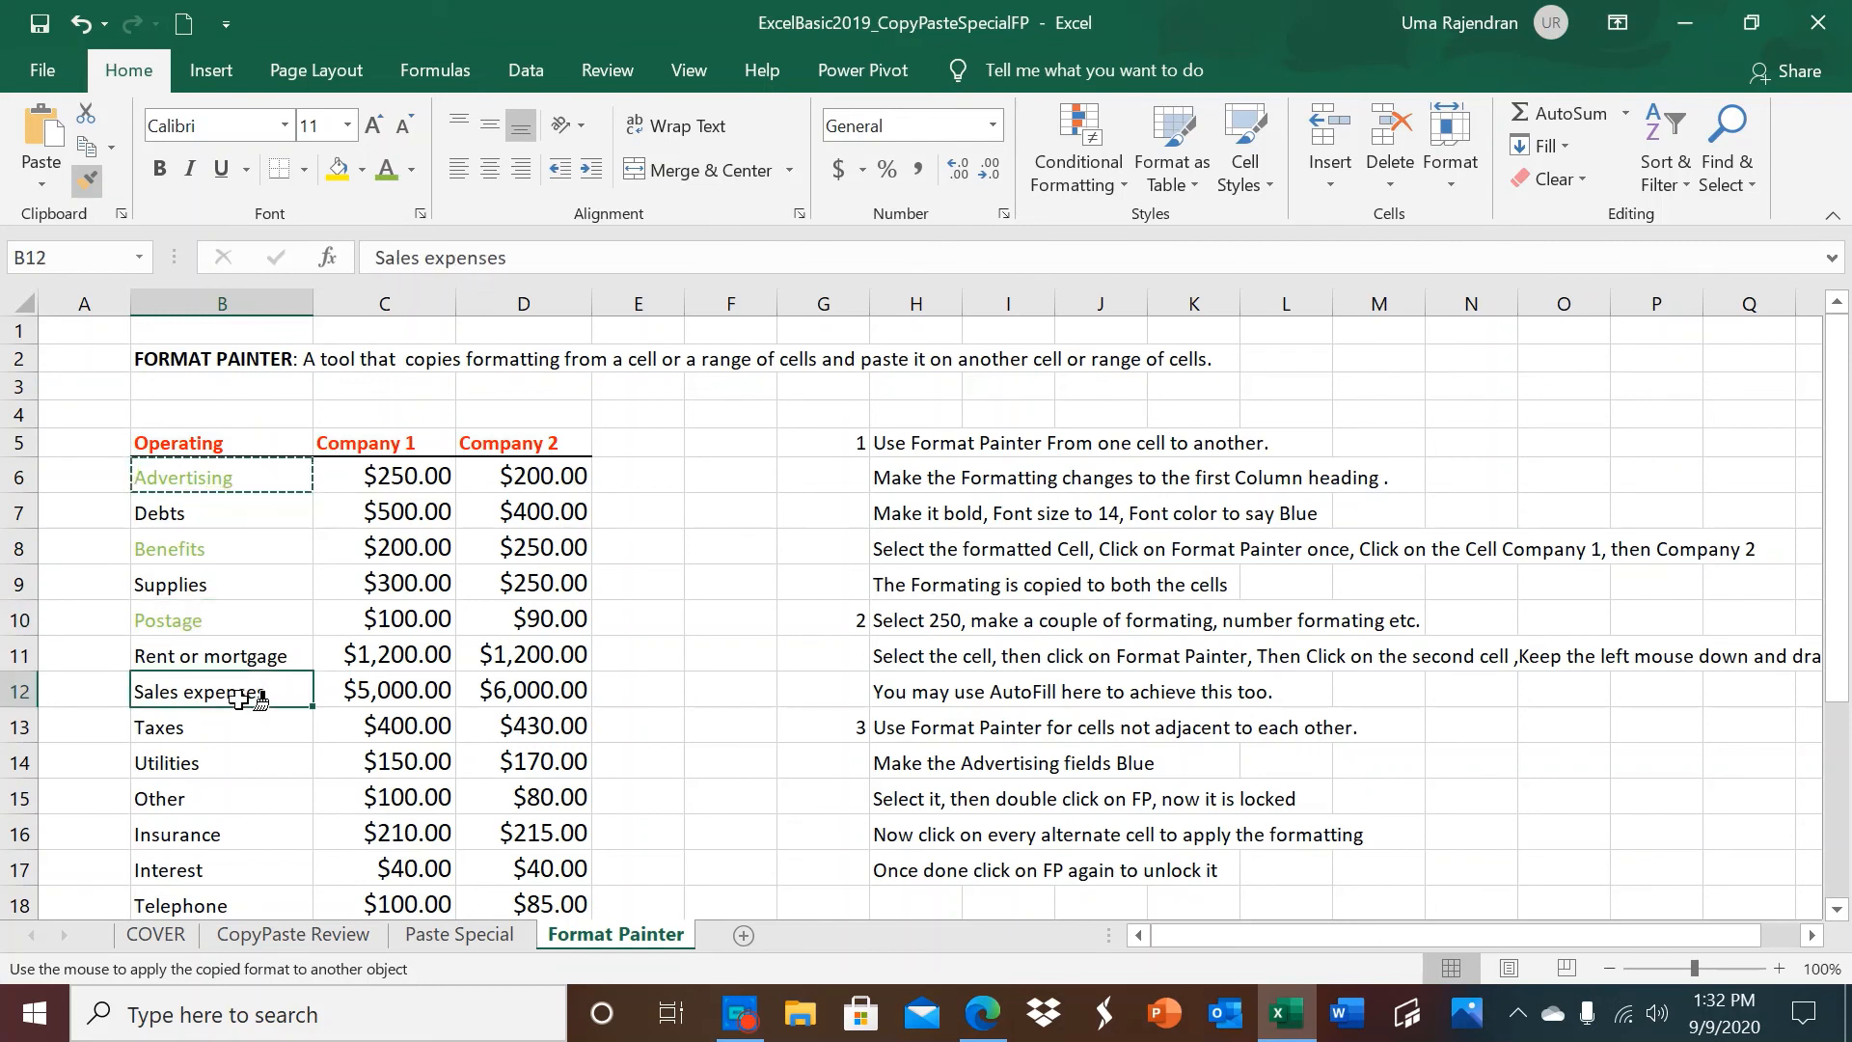
left_click(200, 760)
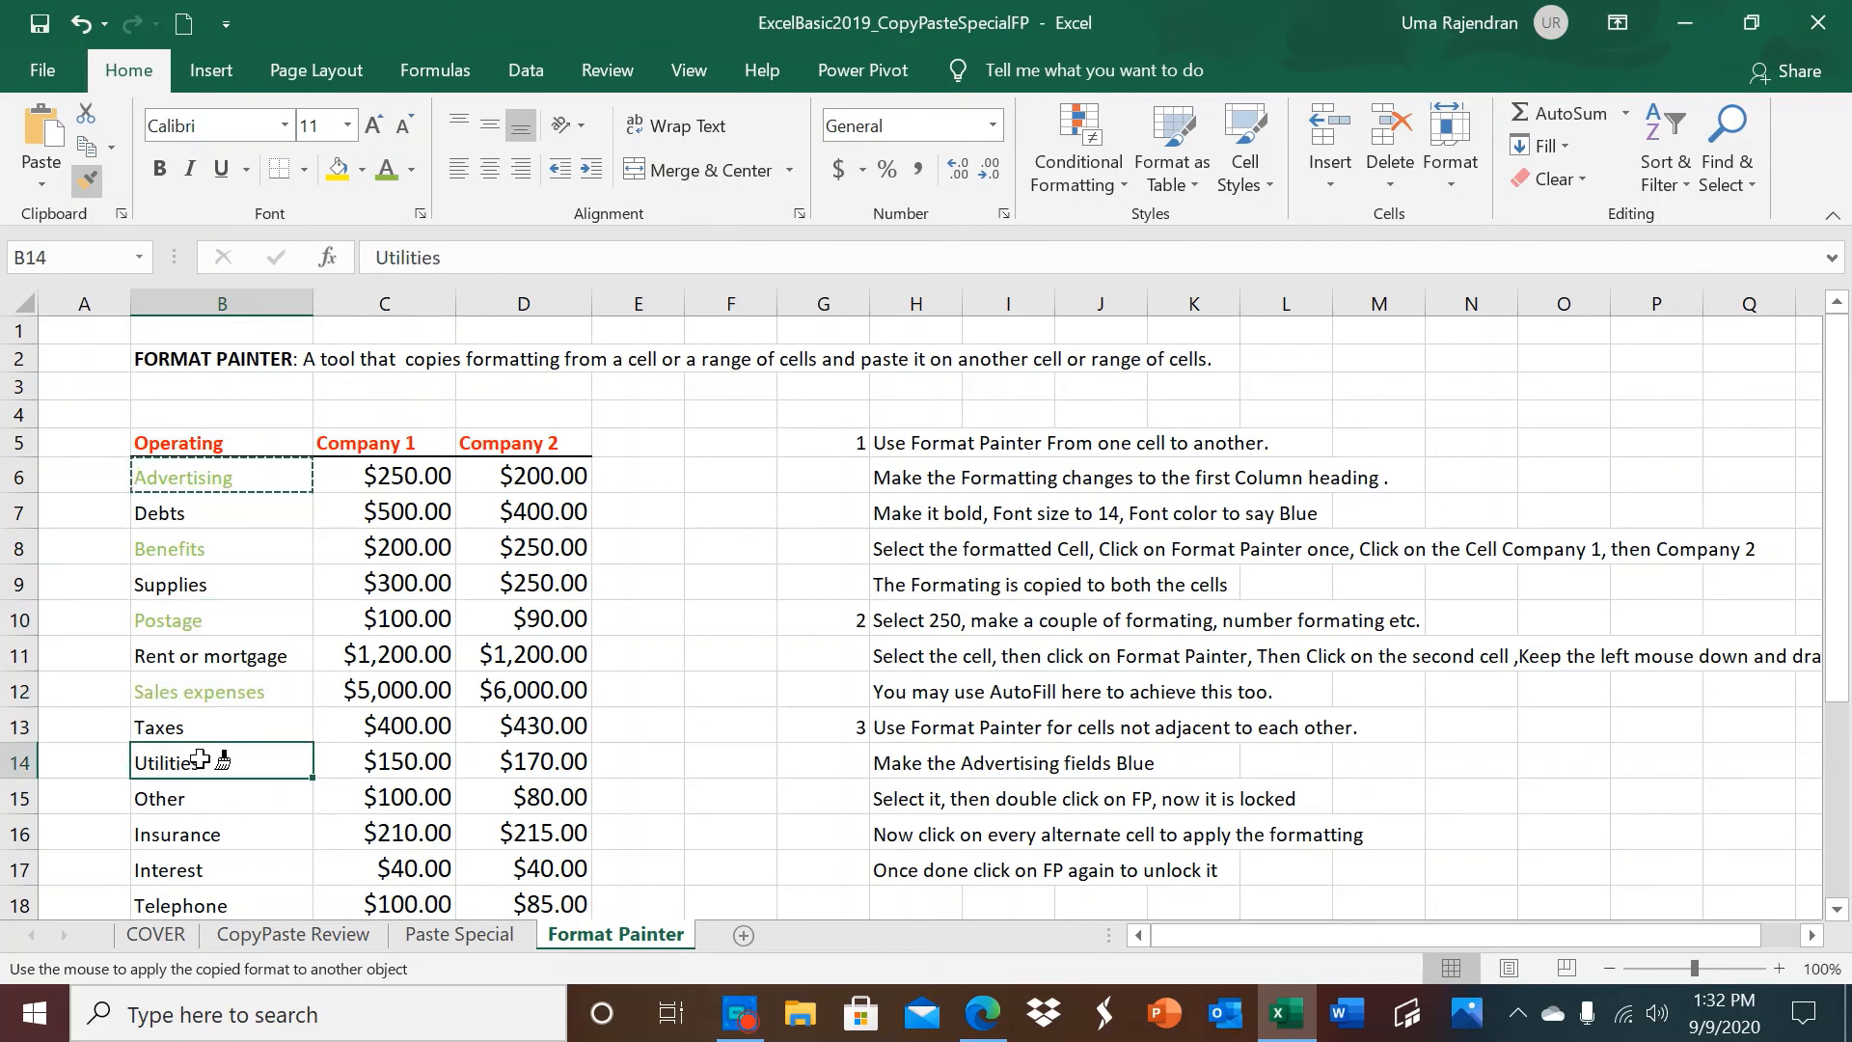
left_click(214, 838)
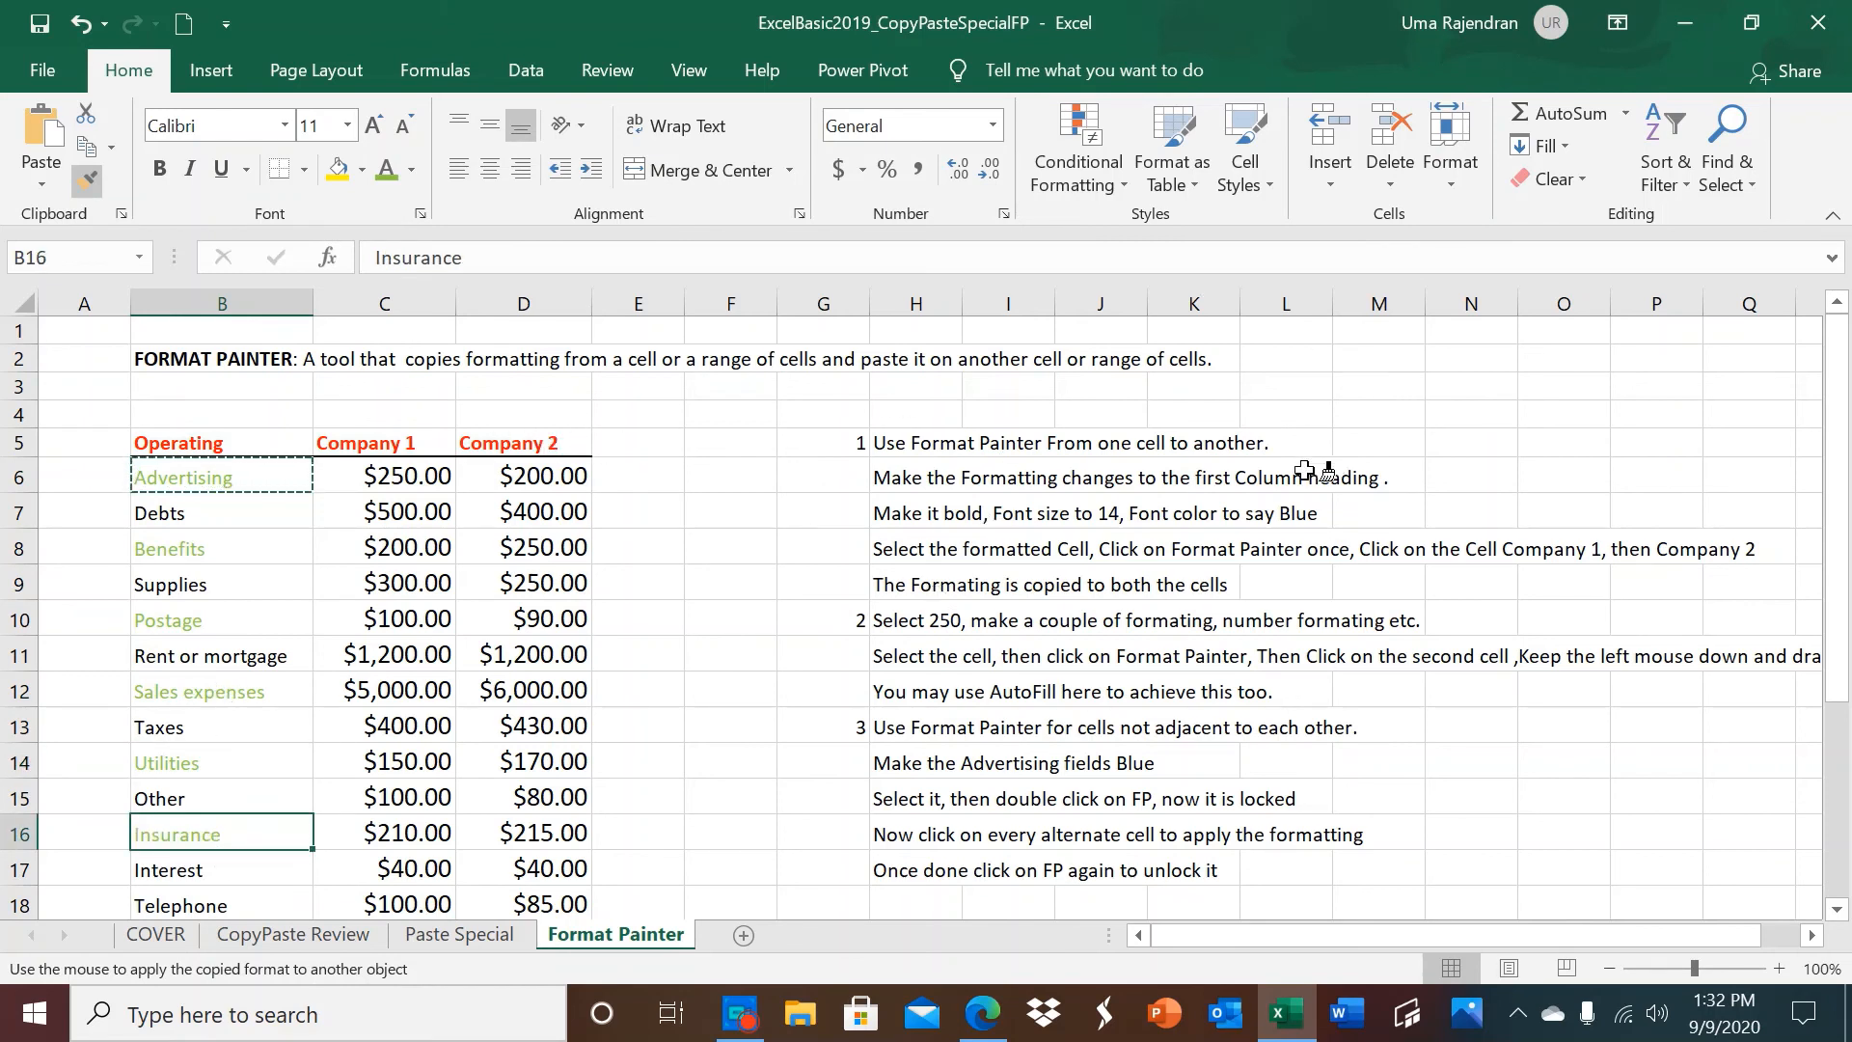
Apply the locked formatting to the remaining alternate labels B18, B20, B22 and B24, and turn Format Painter off.
scroll(1840, 909, "down", 3)
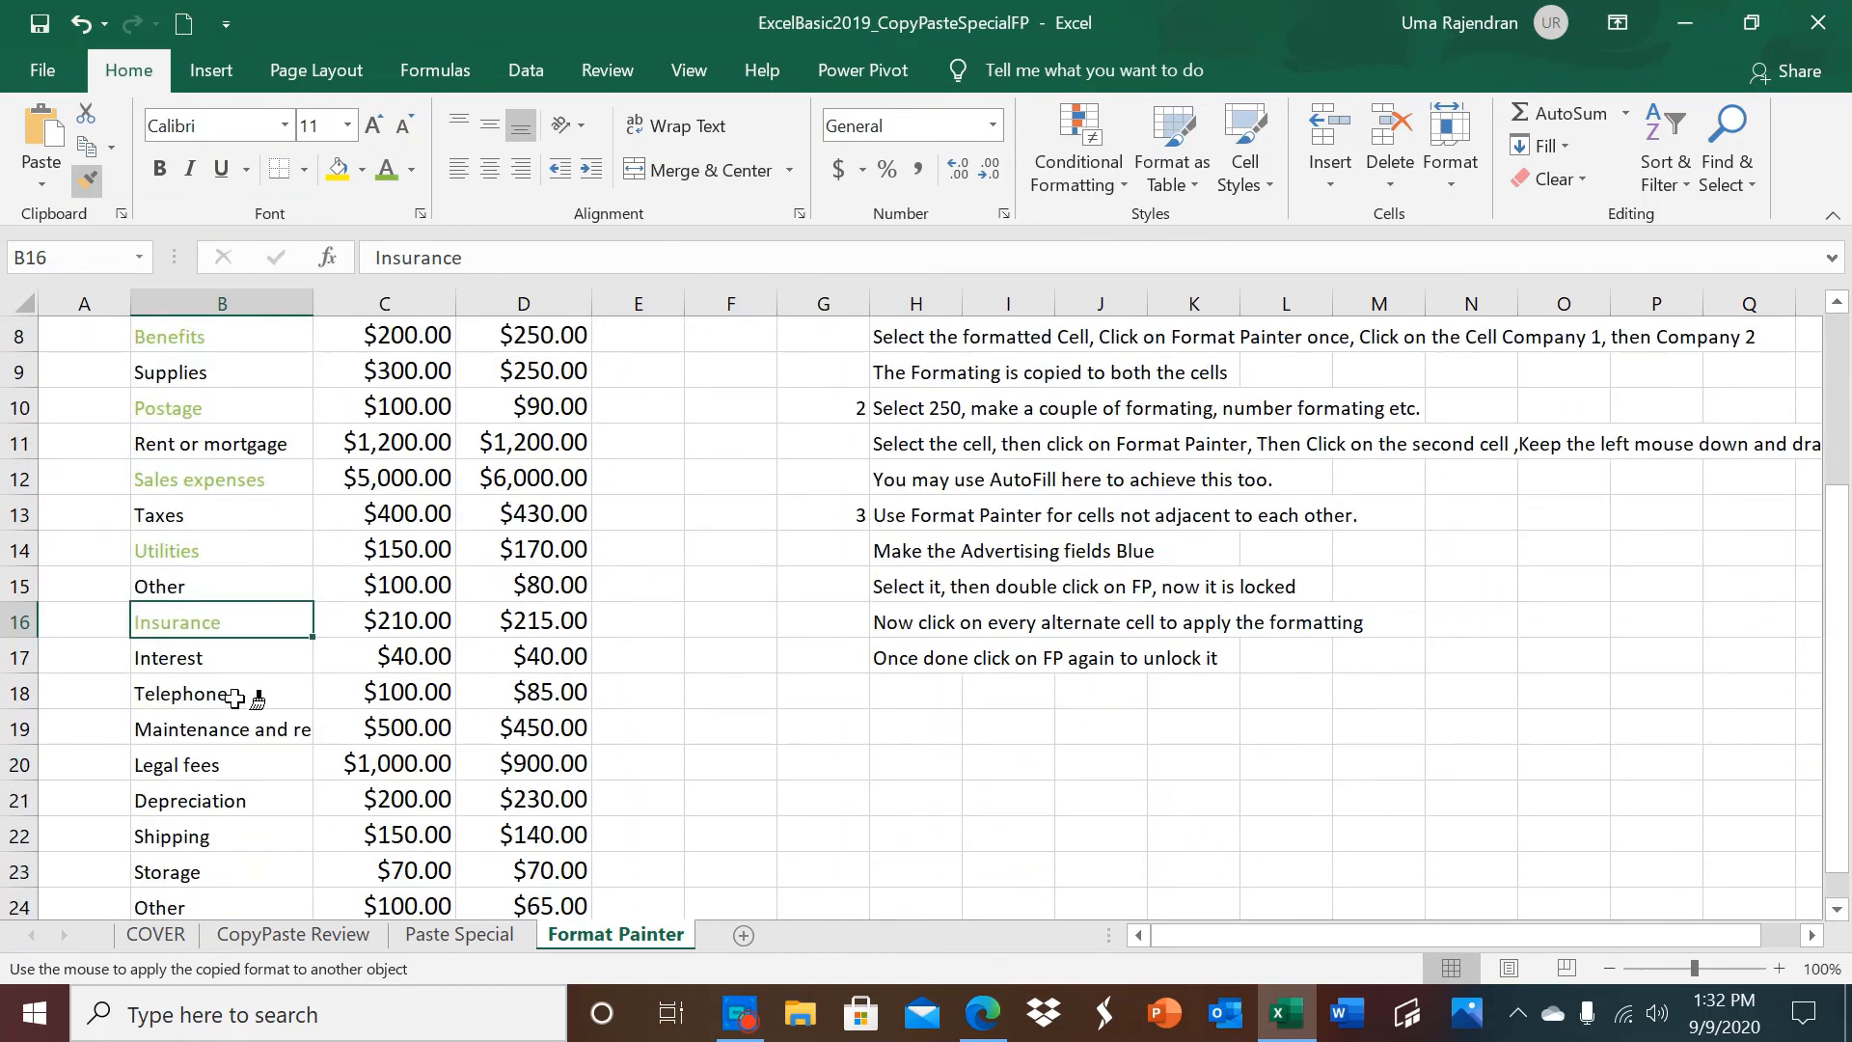
left_click(199, 697)
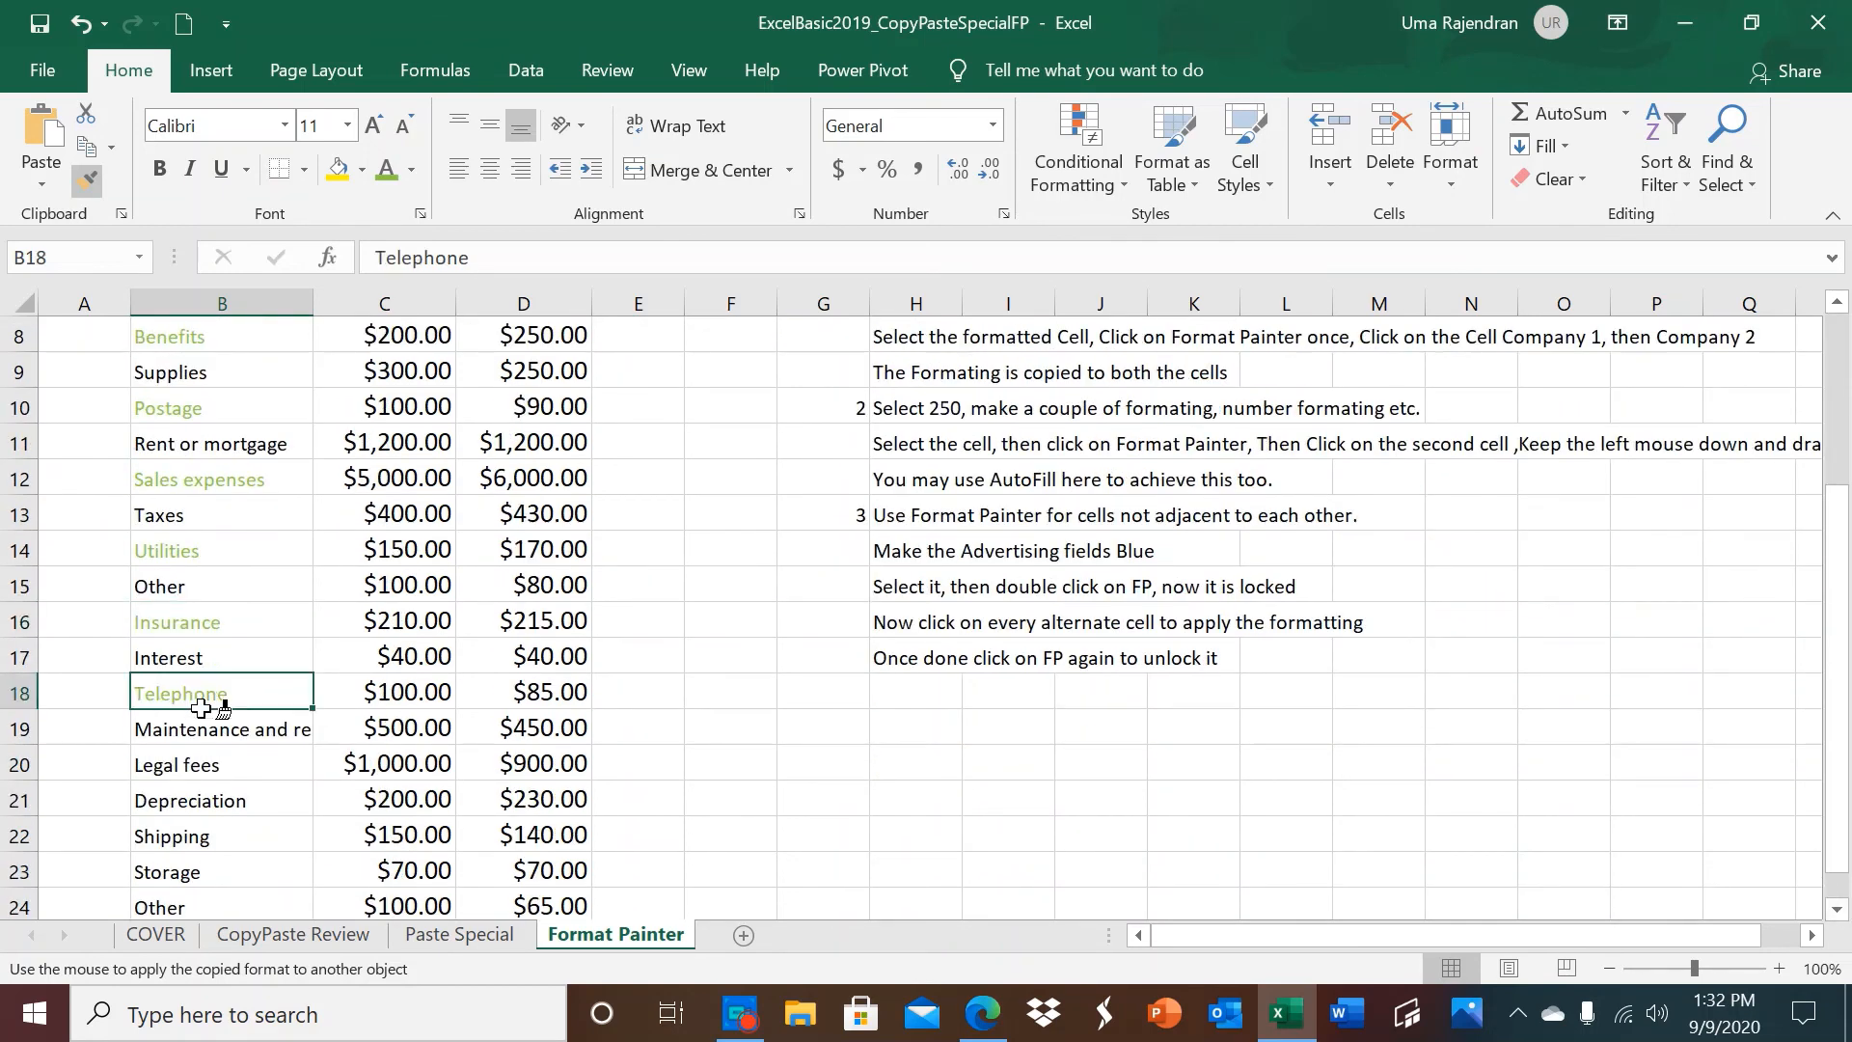
left_click(196, 768)
left_click(197, 835)
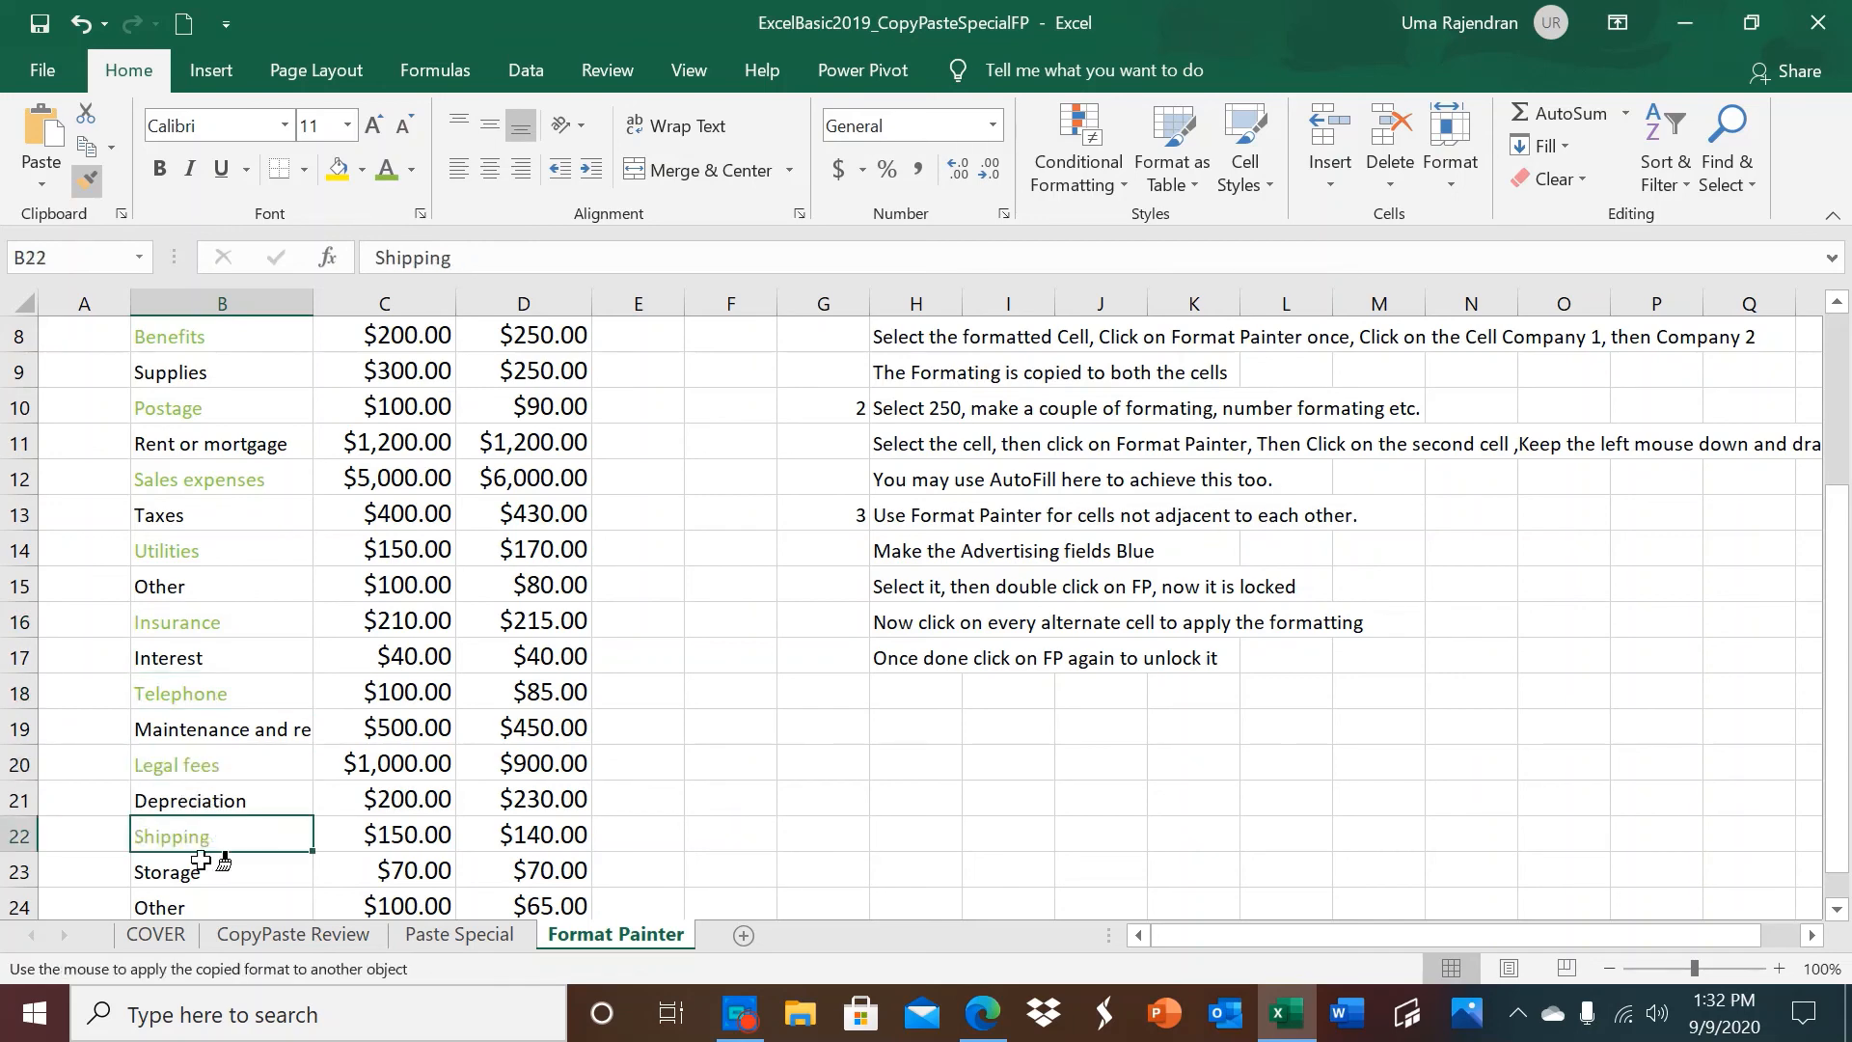
left_click(197, 903)
scroll(197, 903, "down", 3)
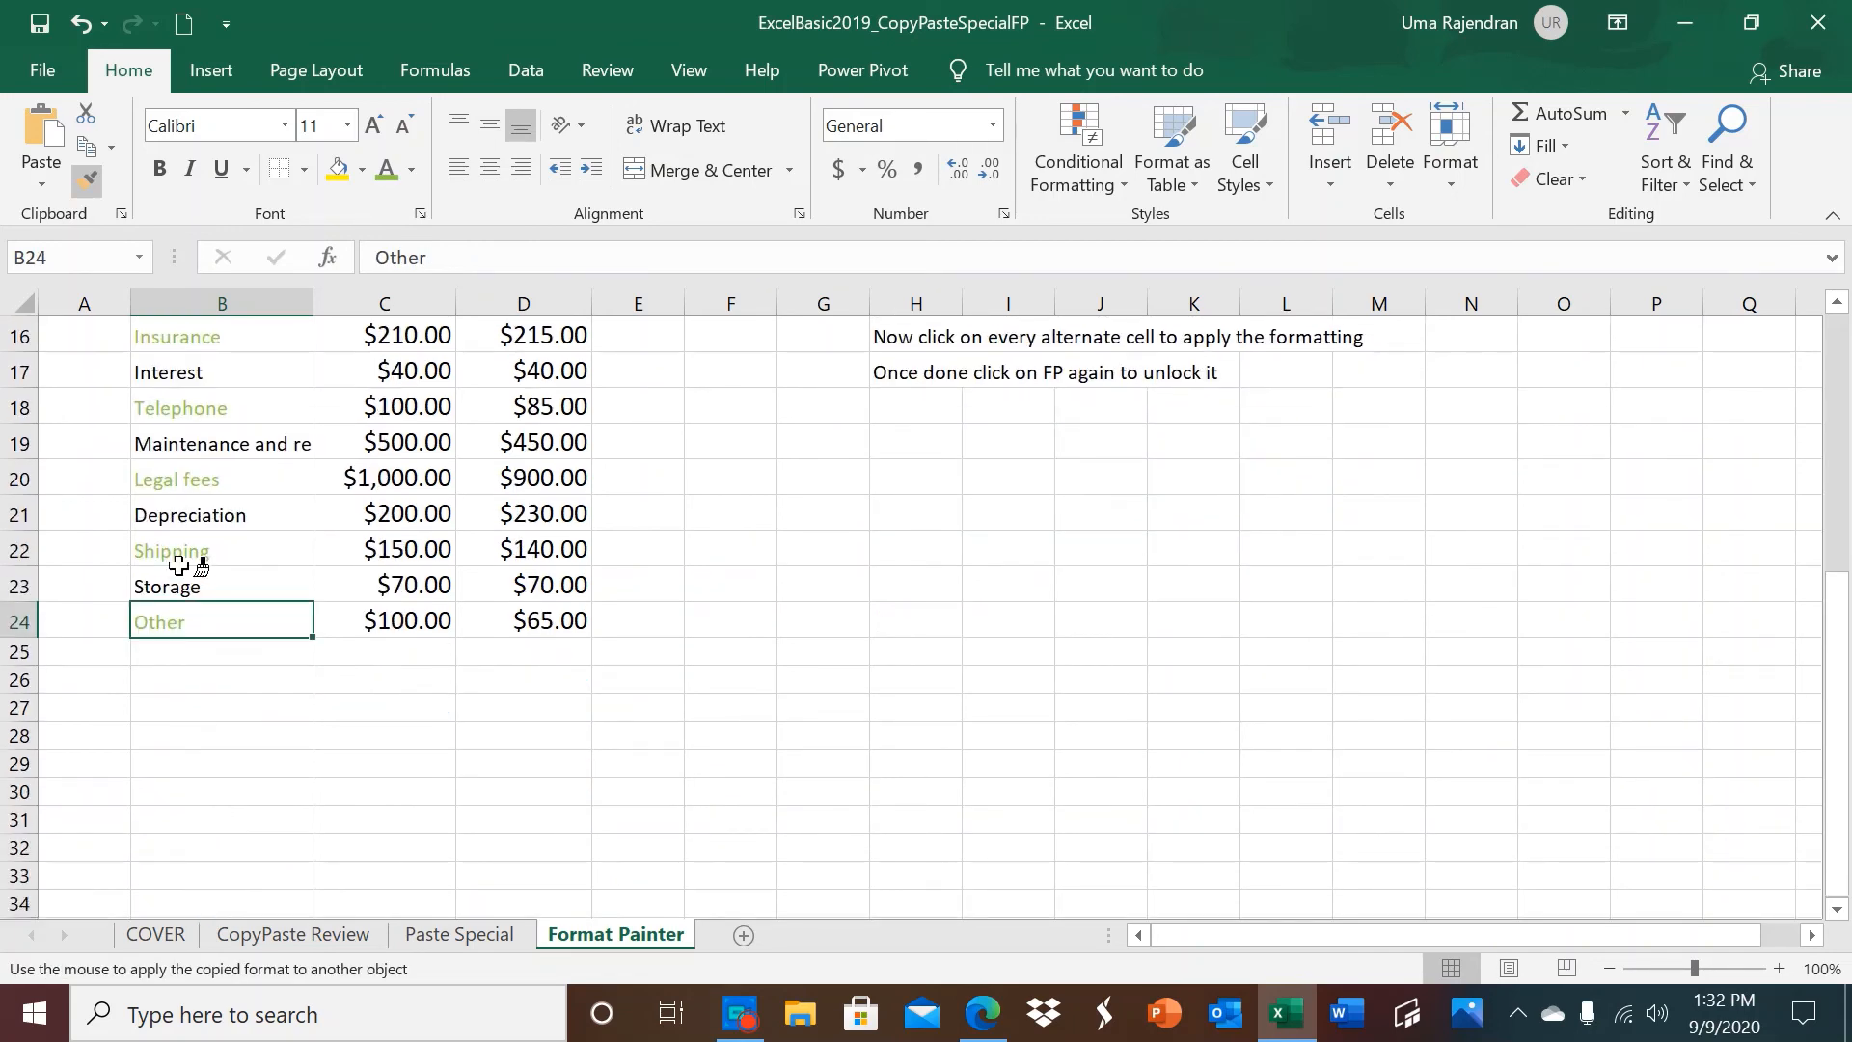
left_click(86, 182)
left_click(82, 179)
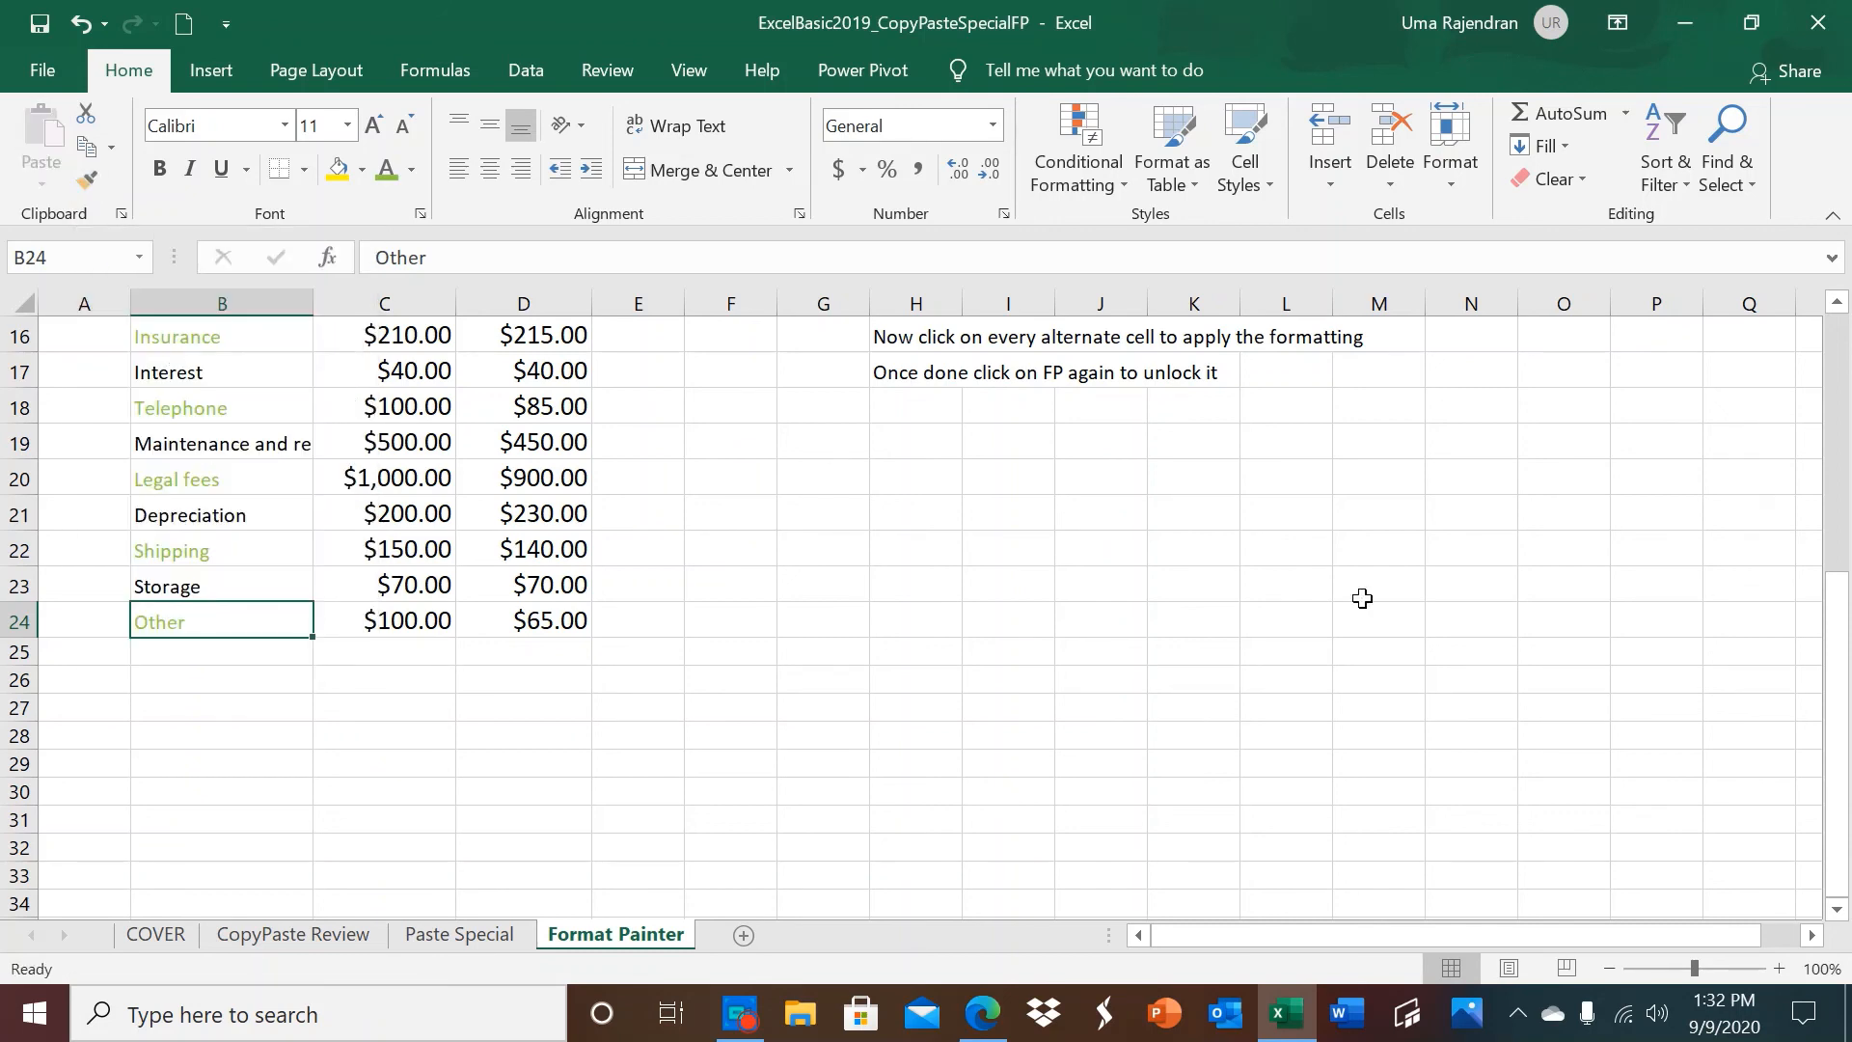
left_click_drag(1842, 730, 1787, 452)
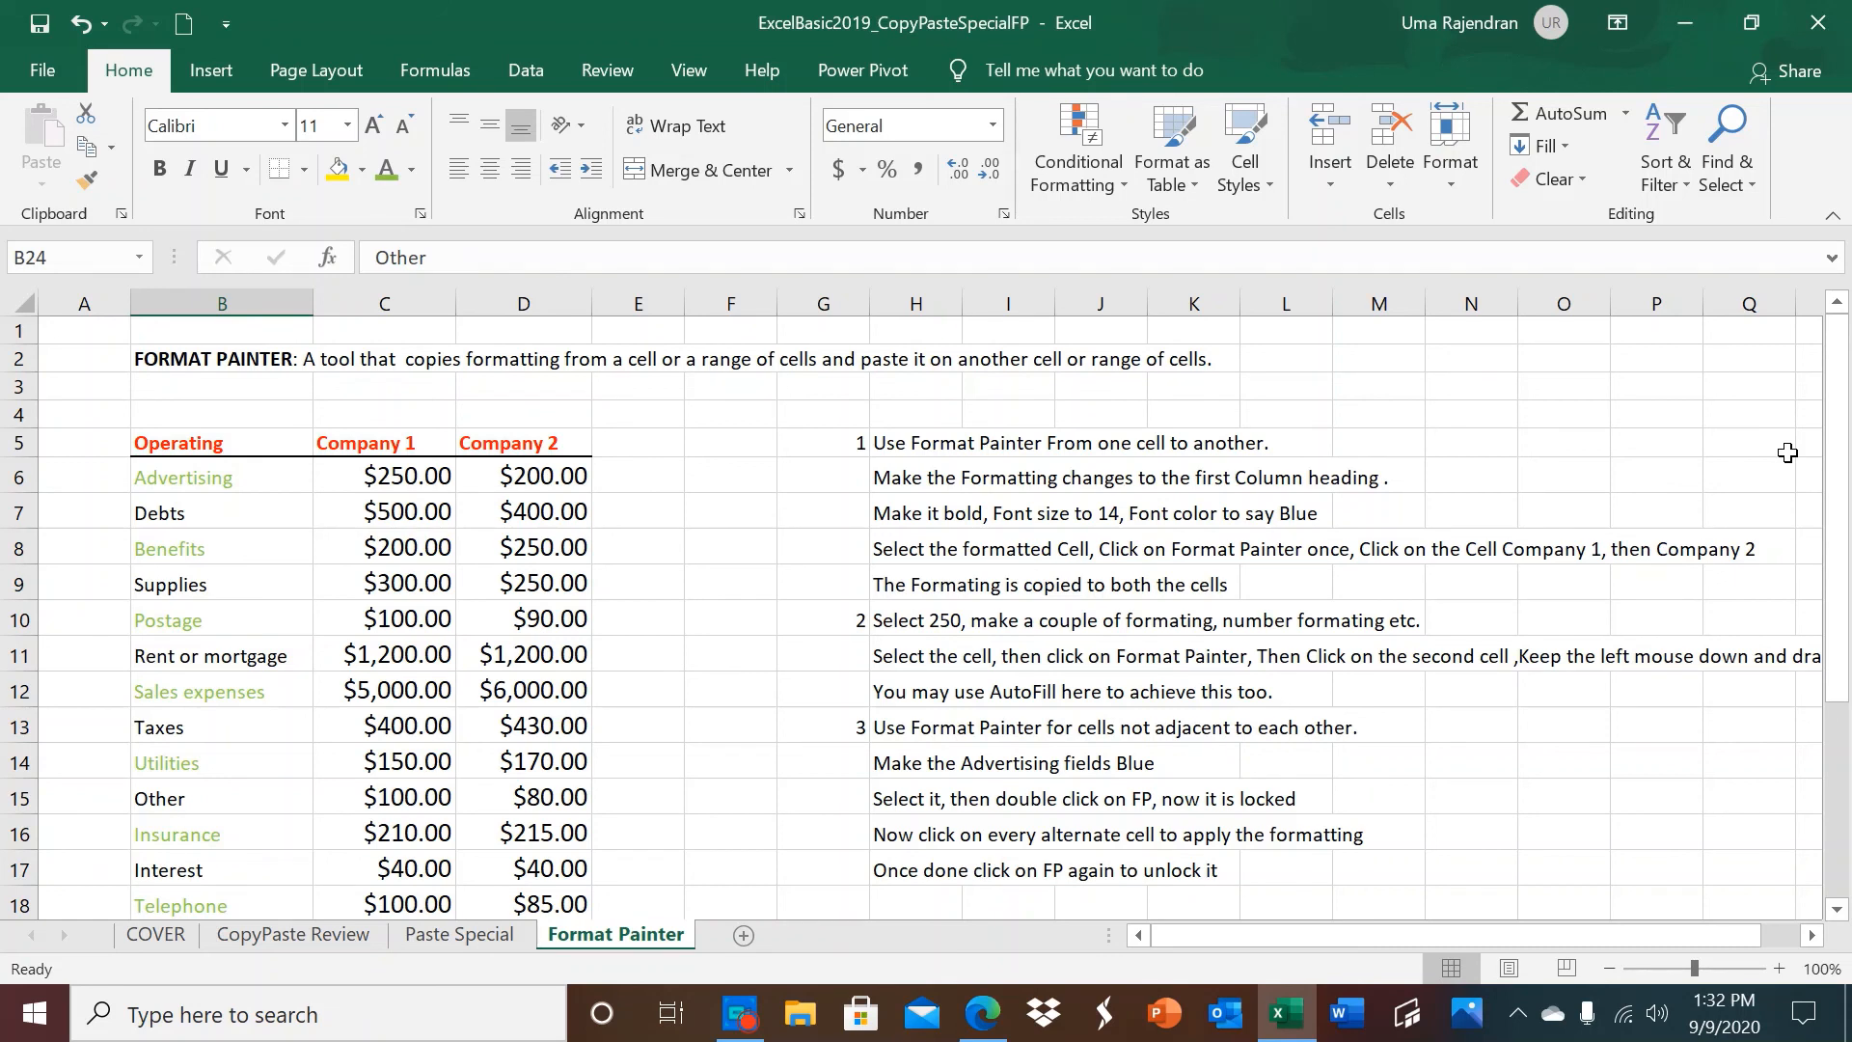
left_click(1787, 453)
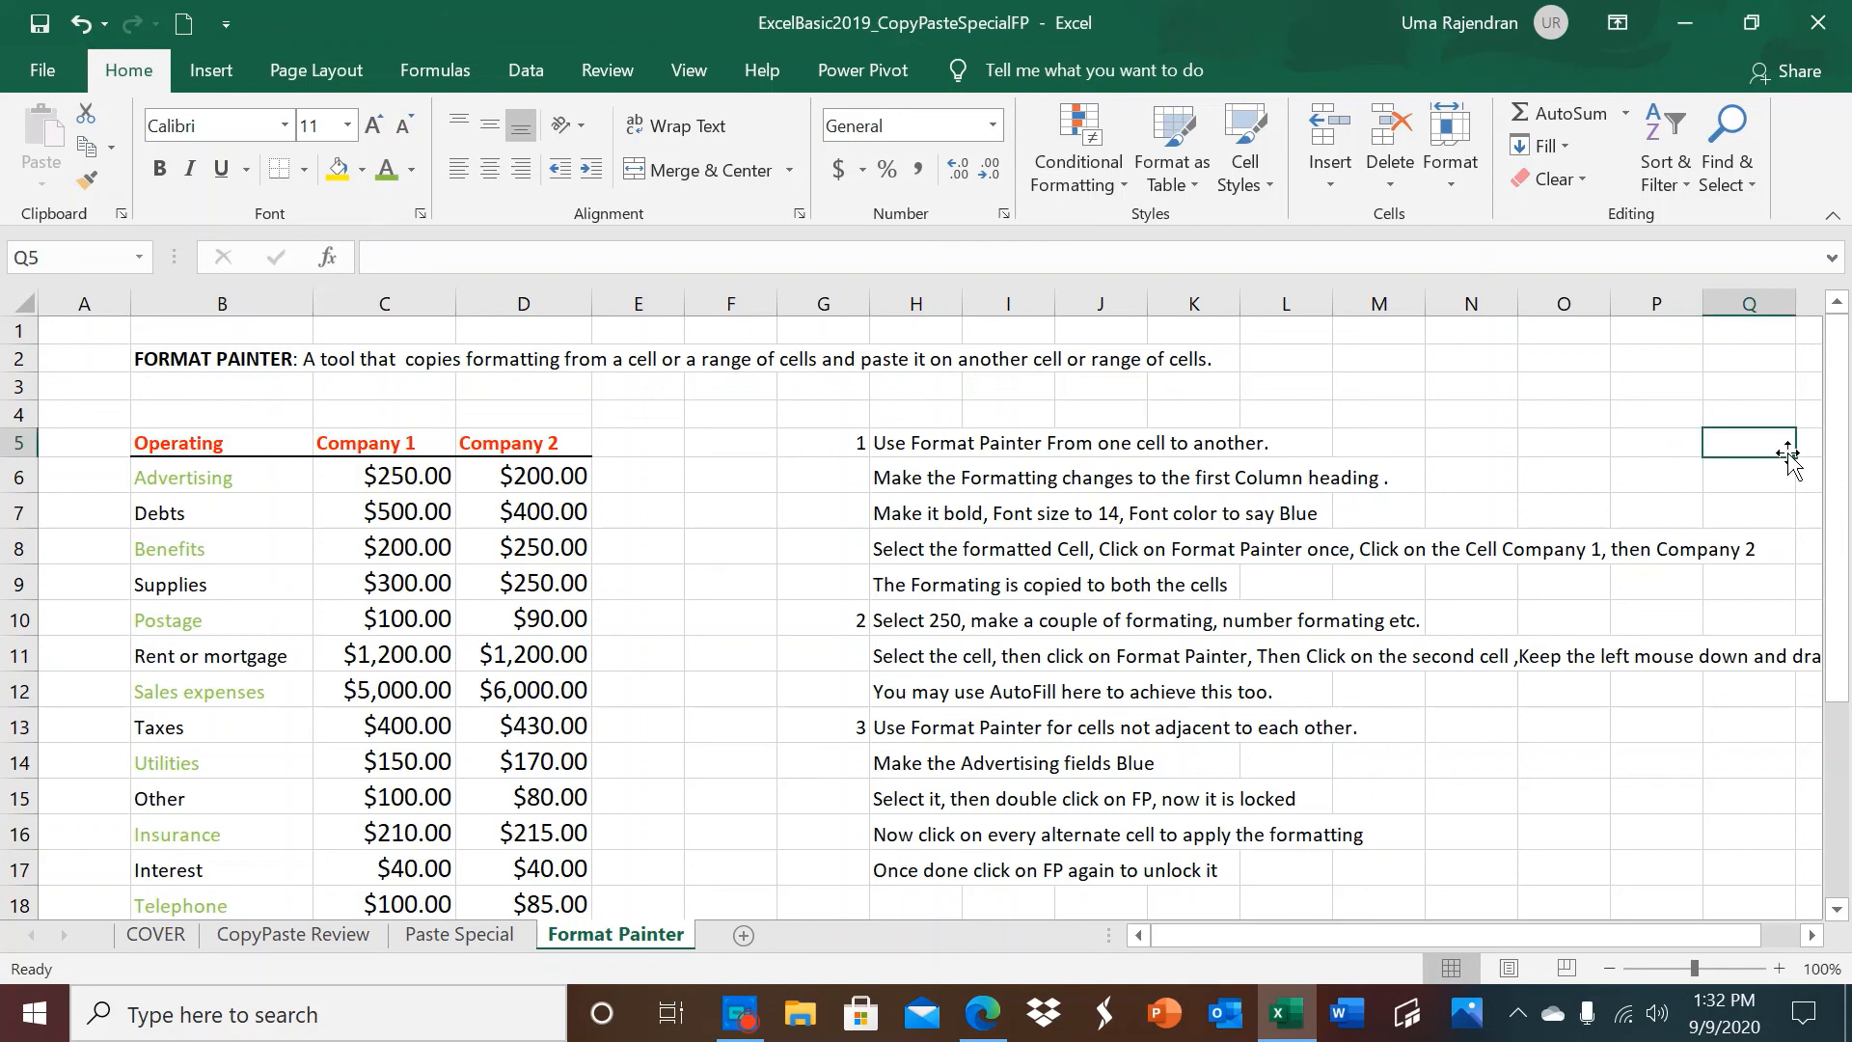